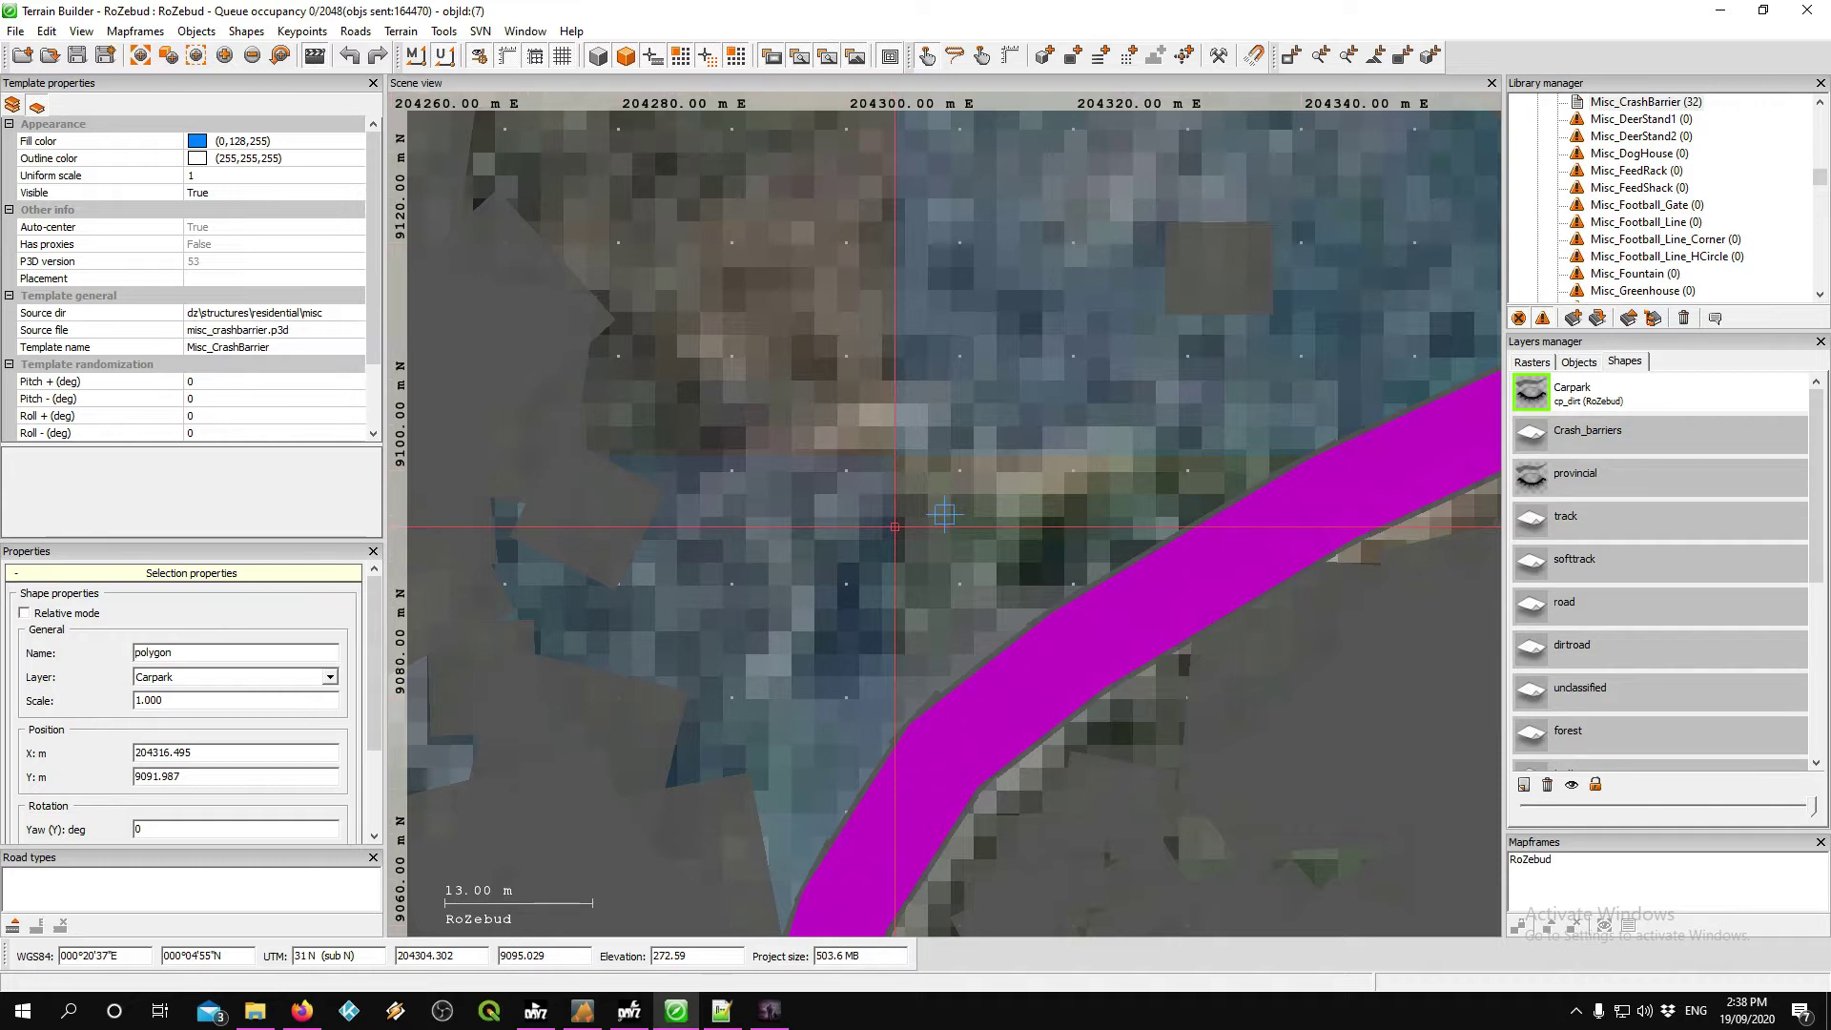
- Switch to the Buldozer 3D preview and inspect the grassy area between the crash barrier and the road bend
key("alt+Tab")
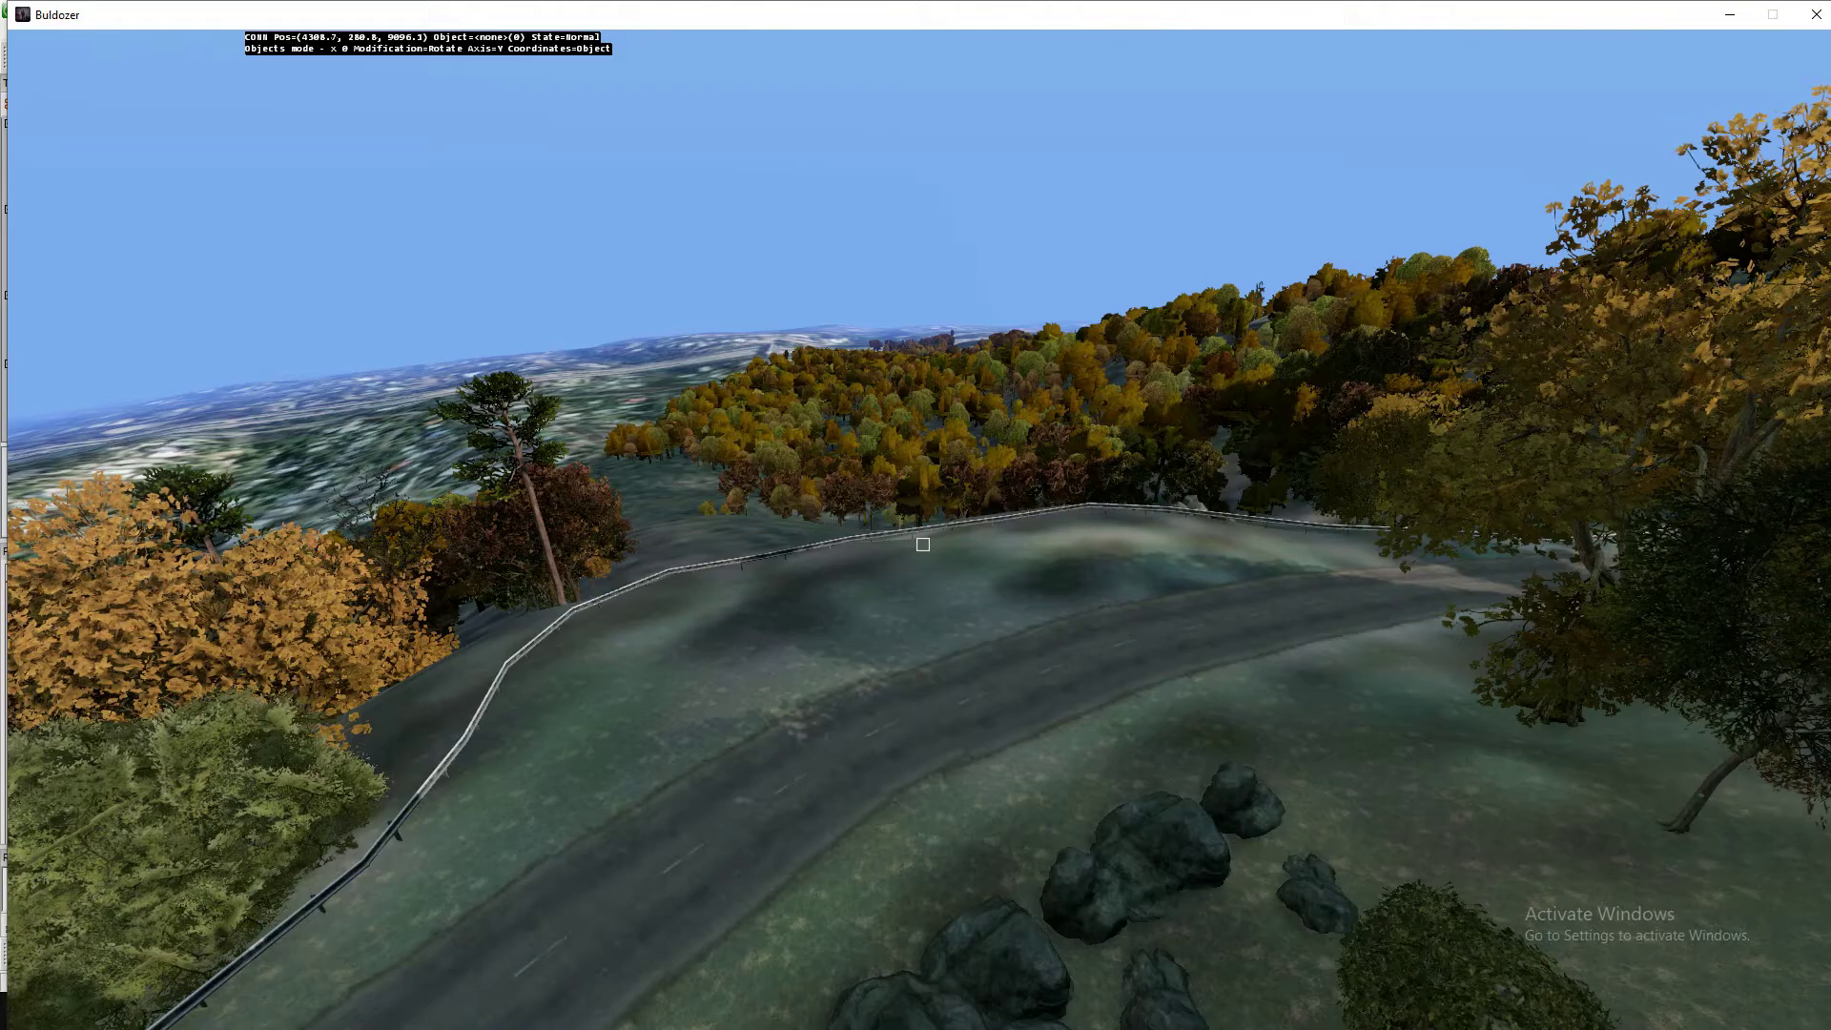
key("a")
key("q")
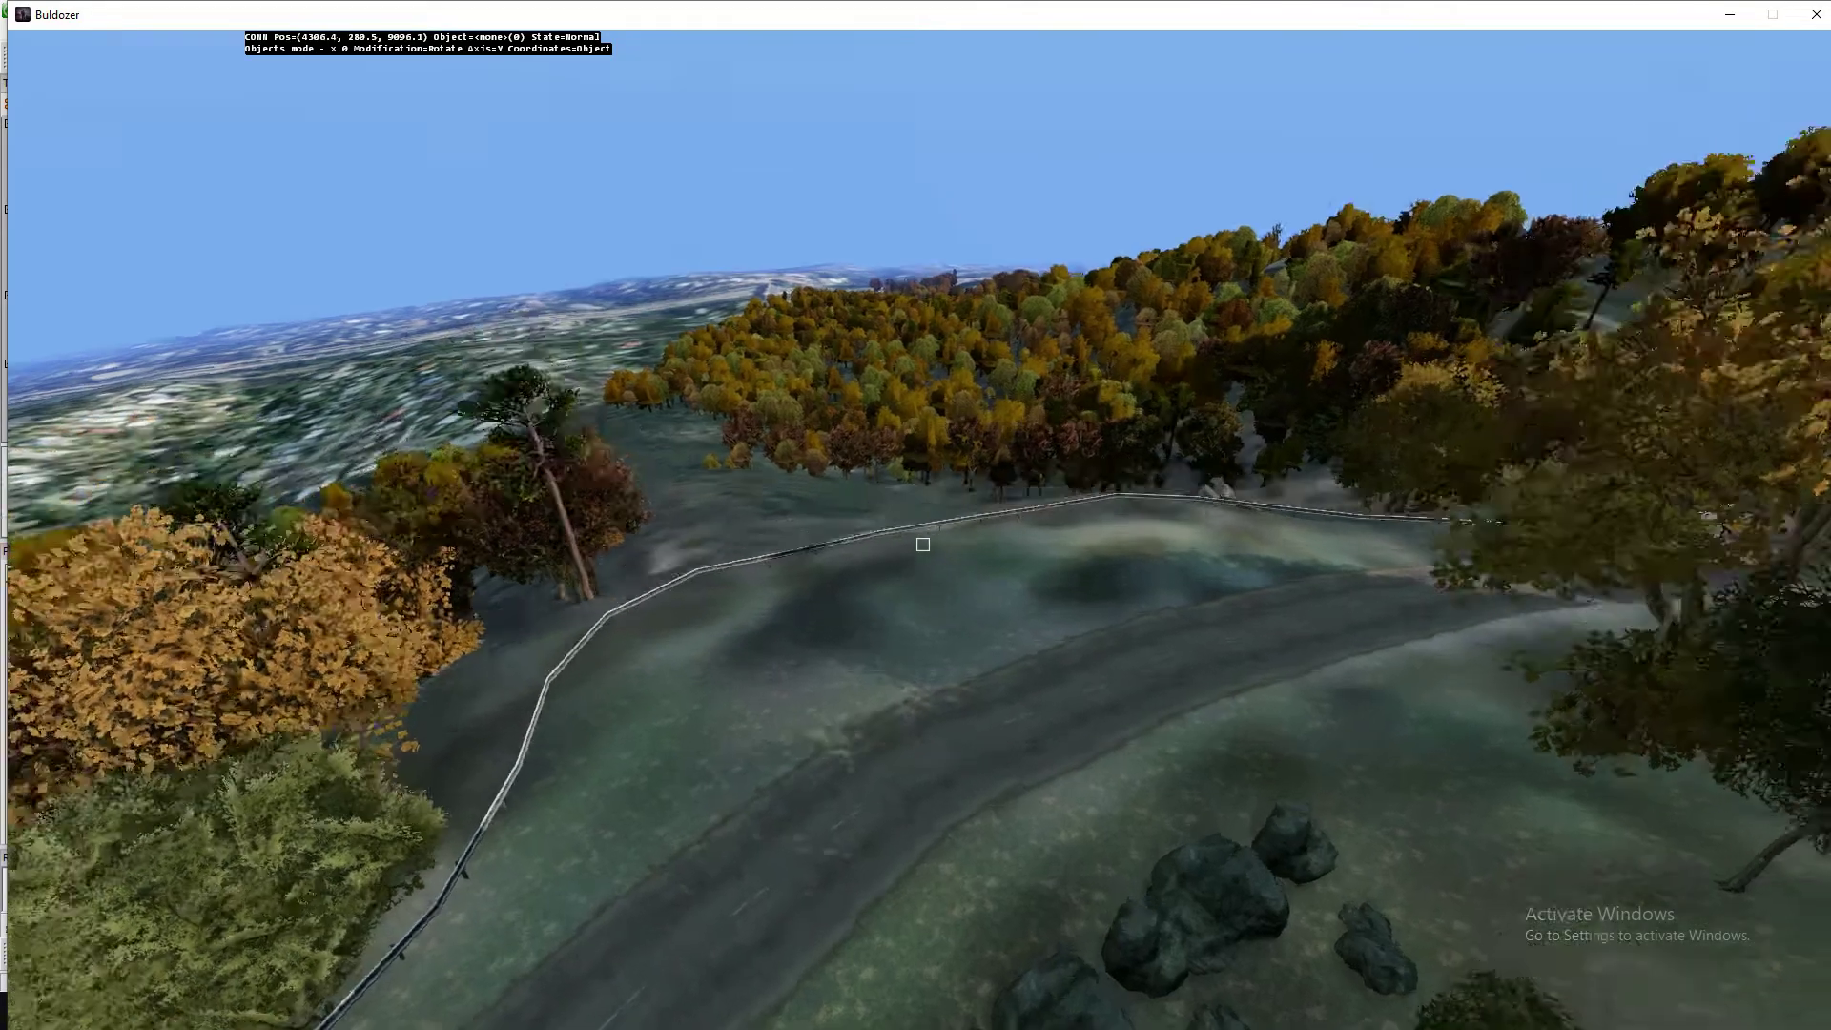
key("w")
key("z")
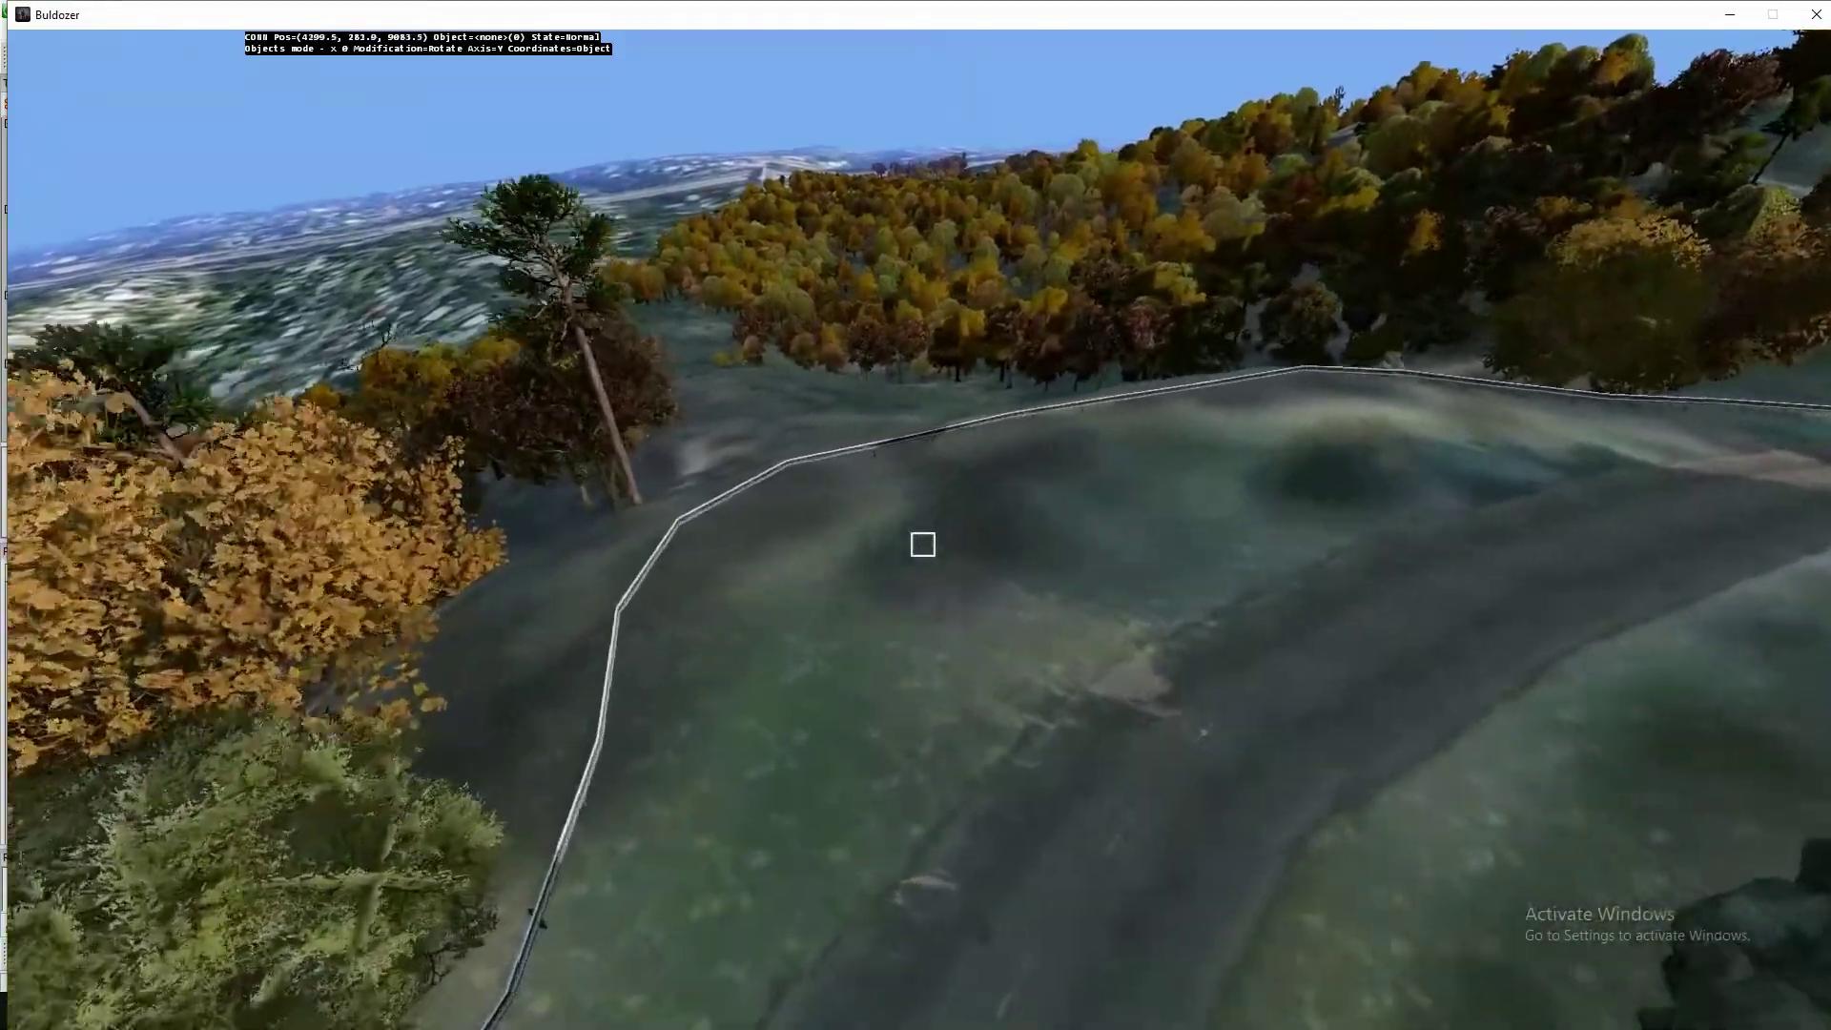
key("d")
key("a")
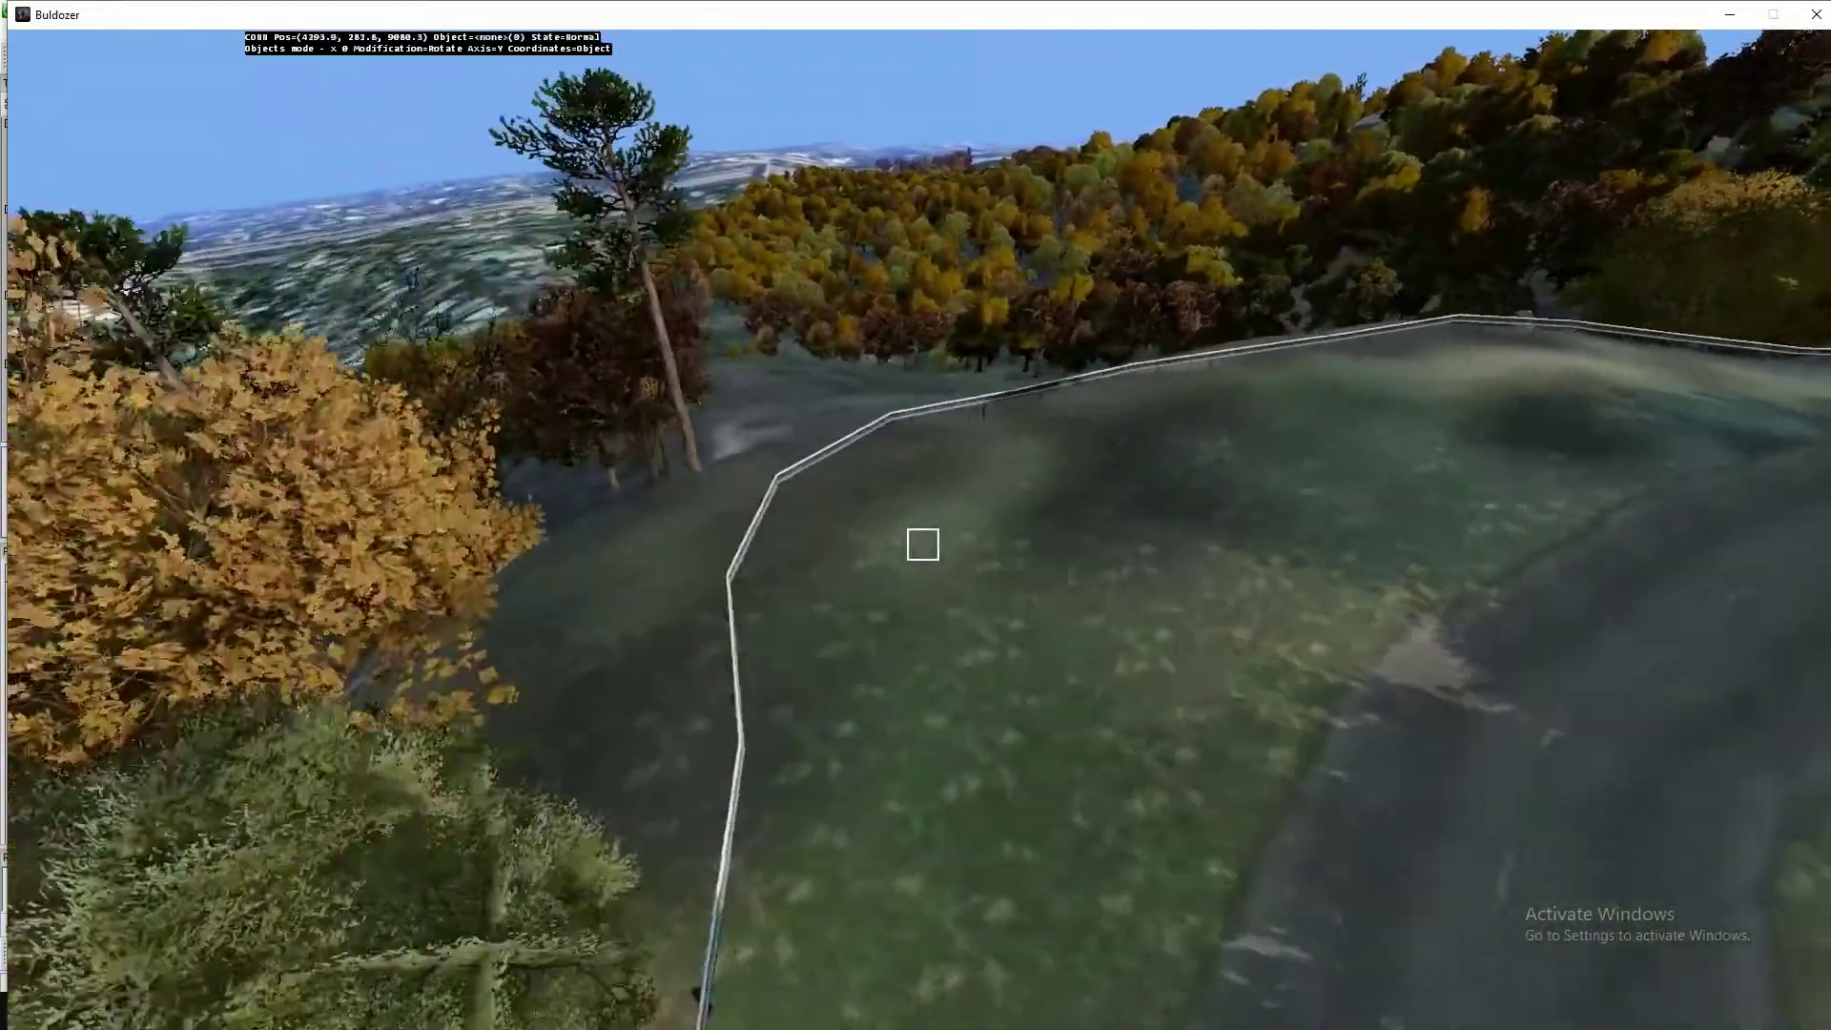
key("s")
key("w")
key("d")
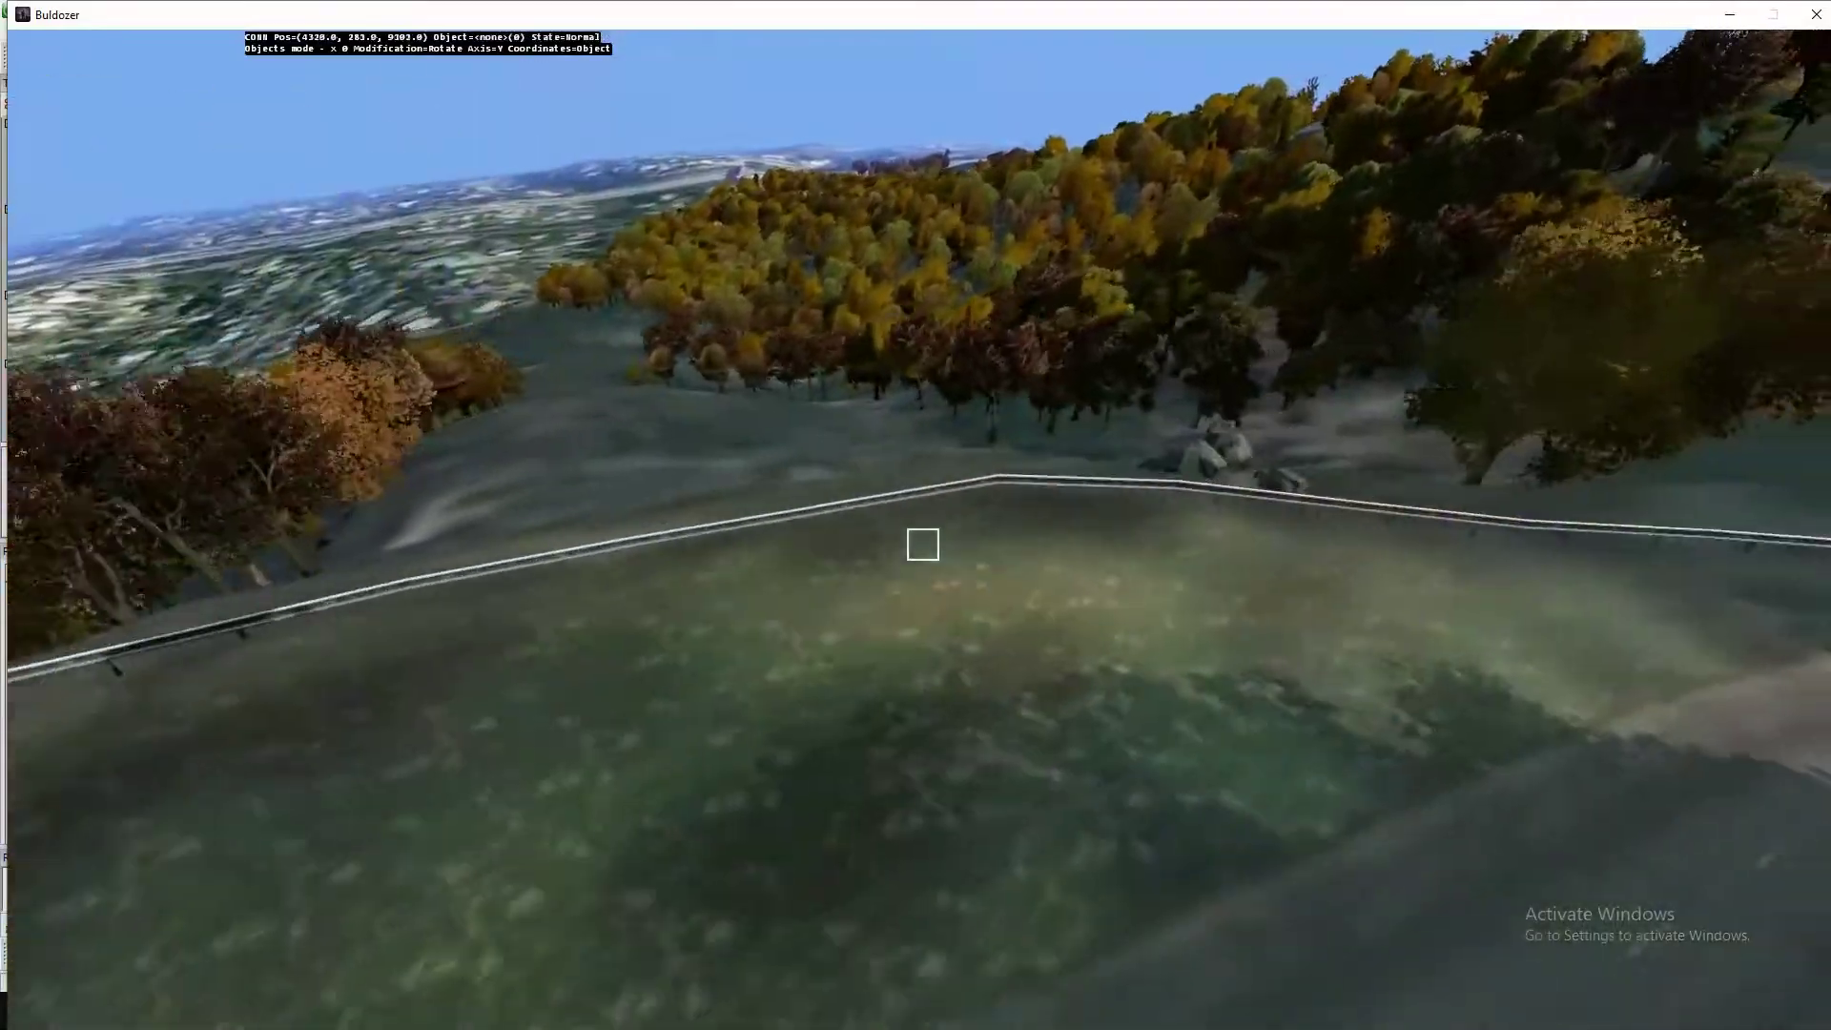
key("s")
key("a")
key("a")
key("s")
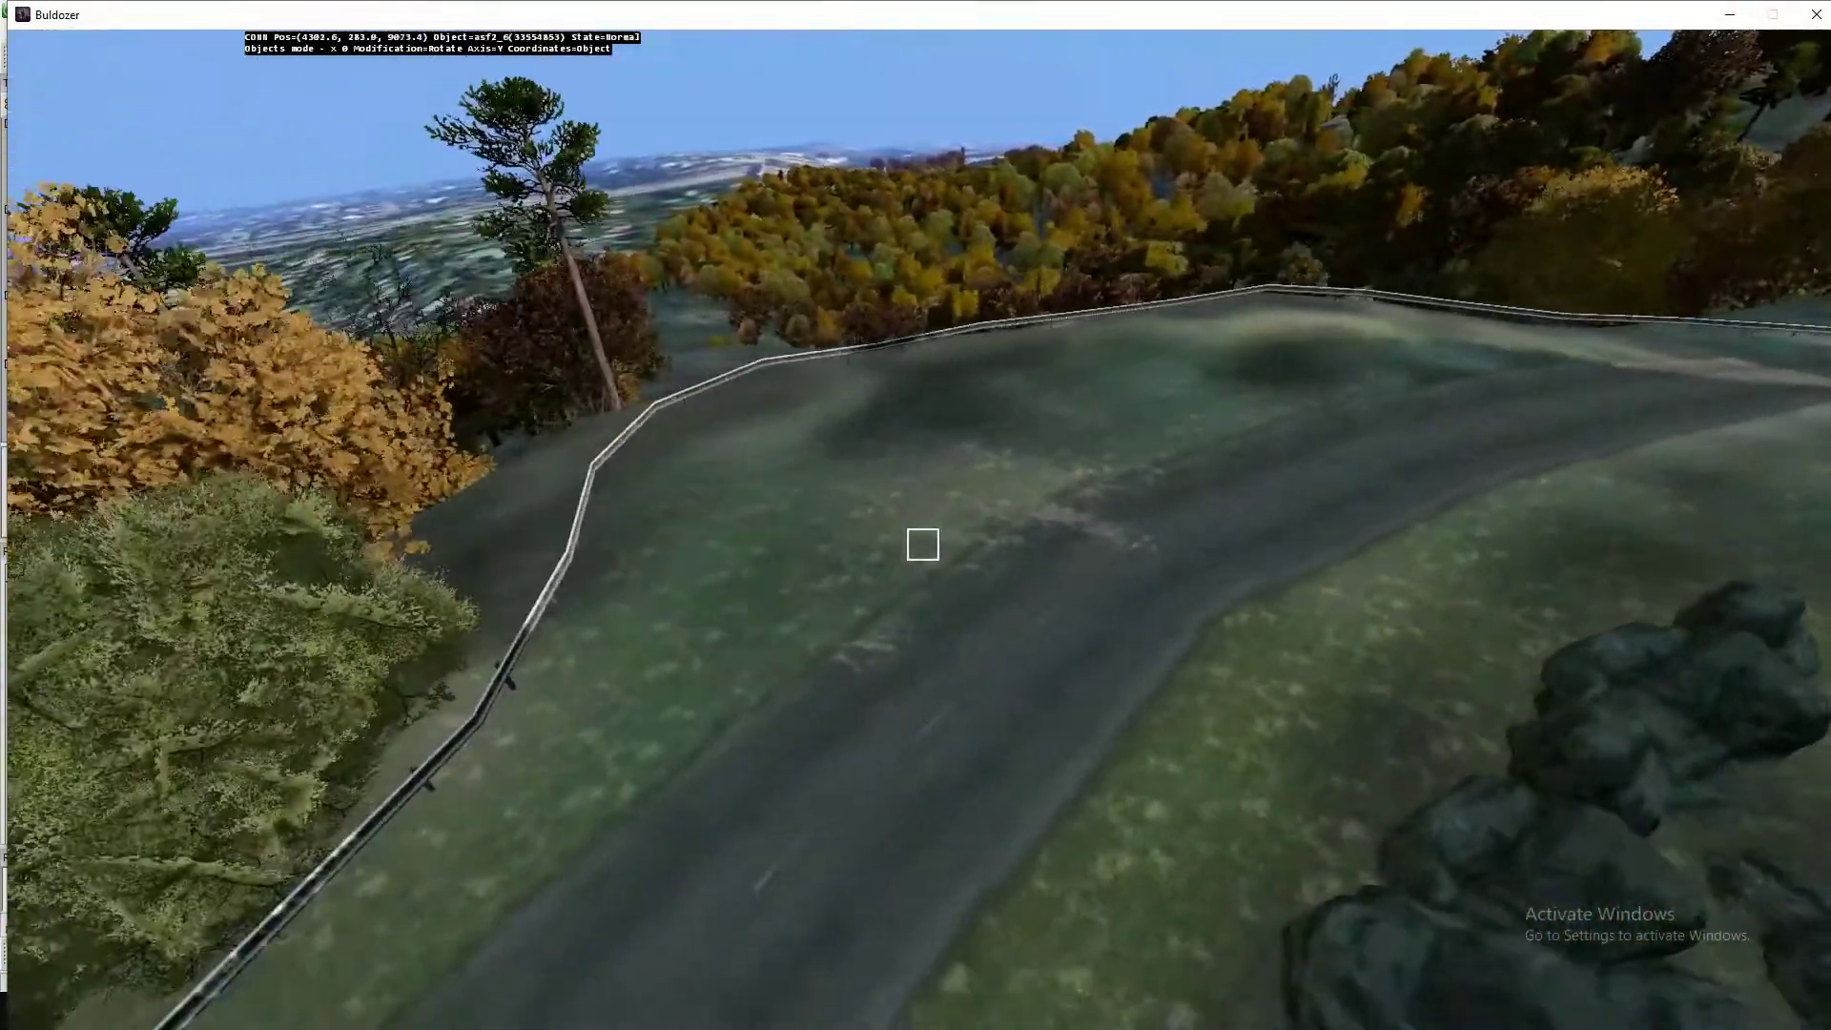
key("w")
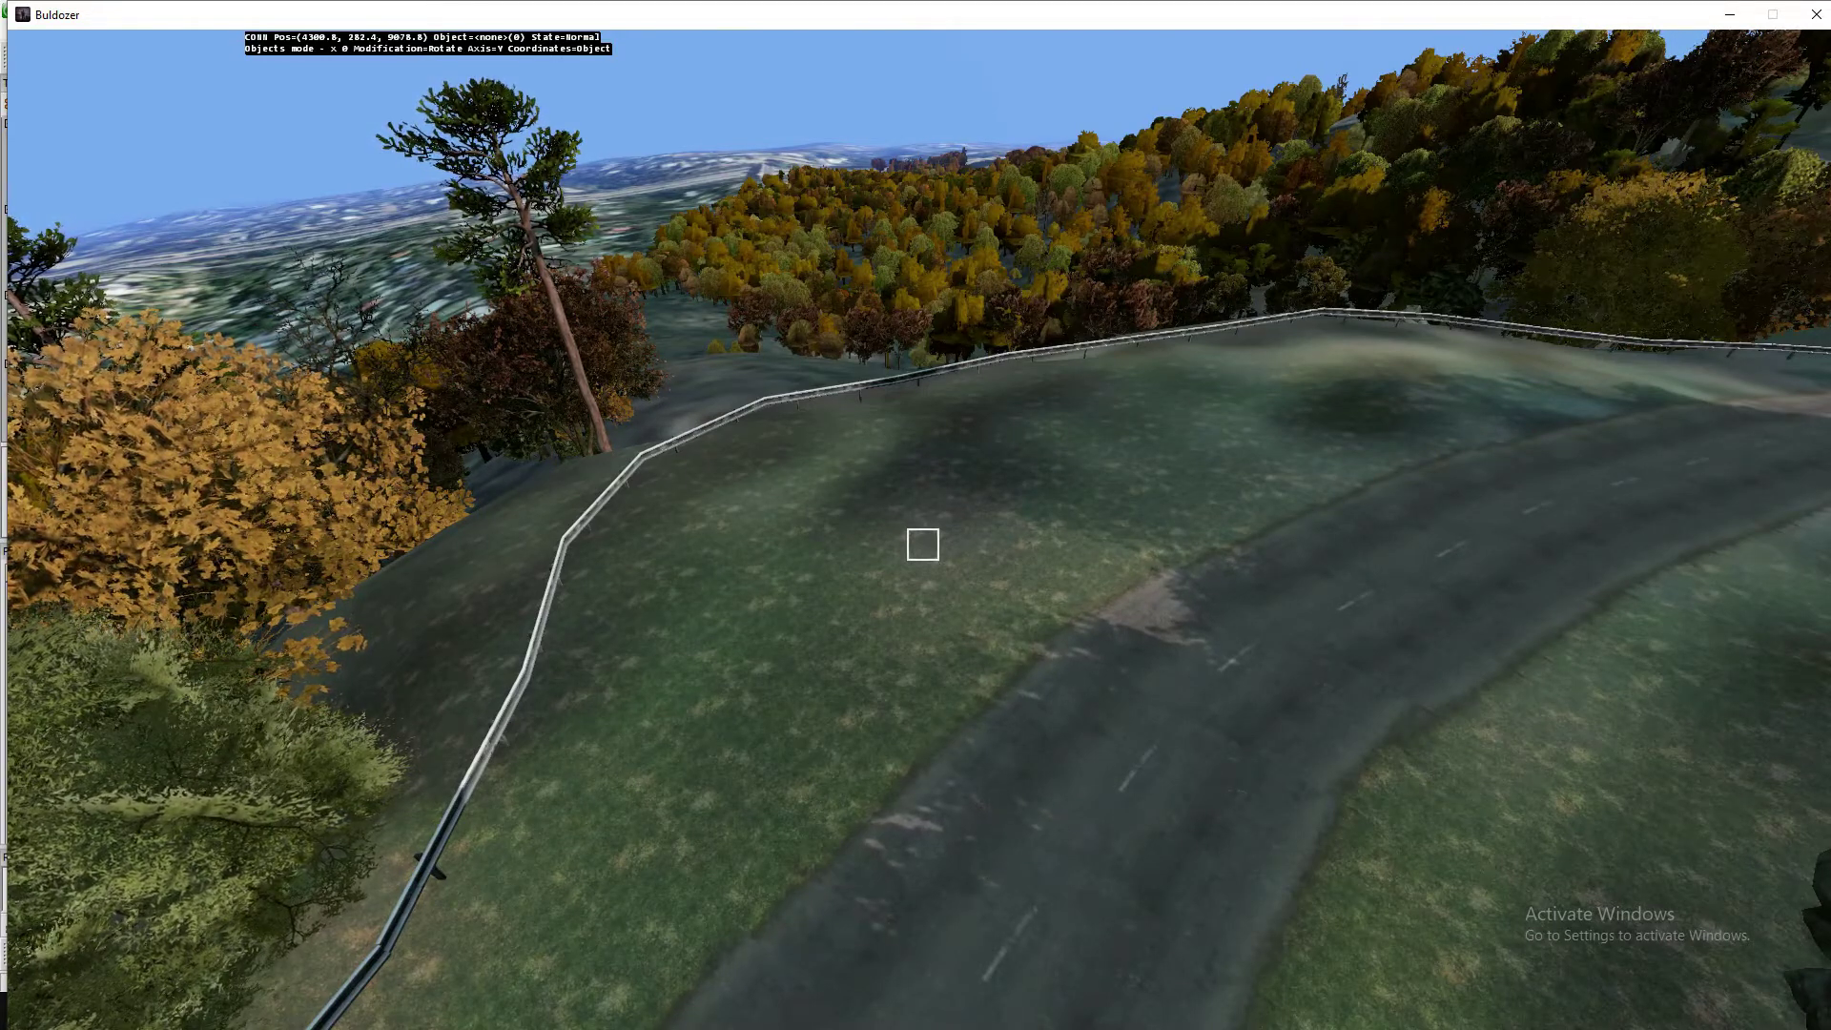
key("d")
key("w")
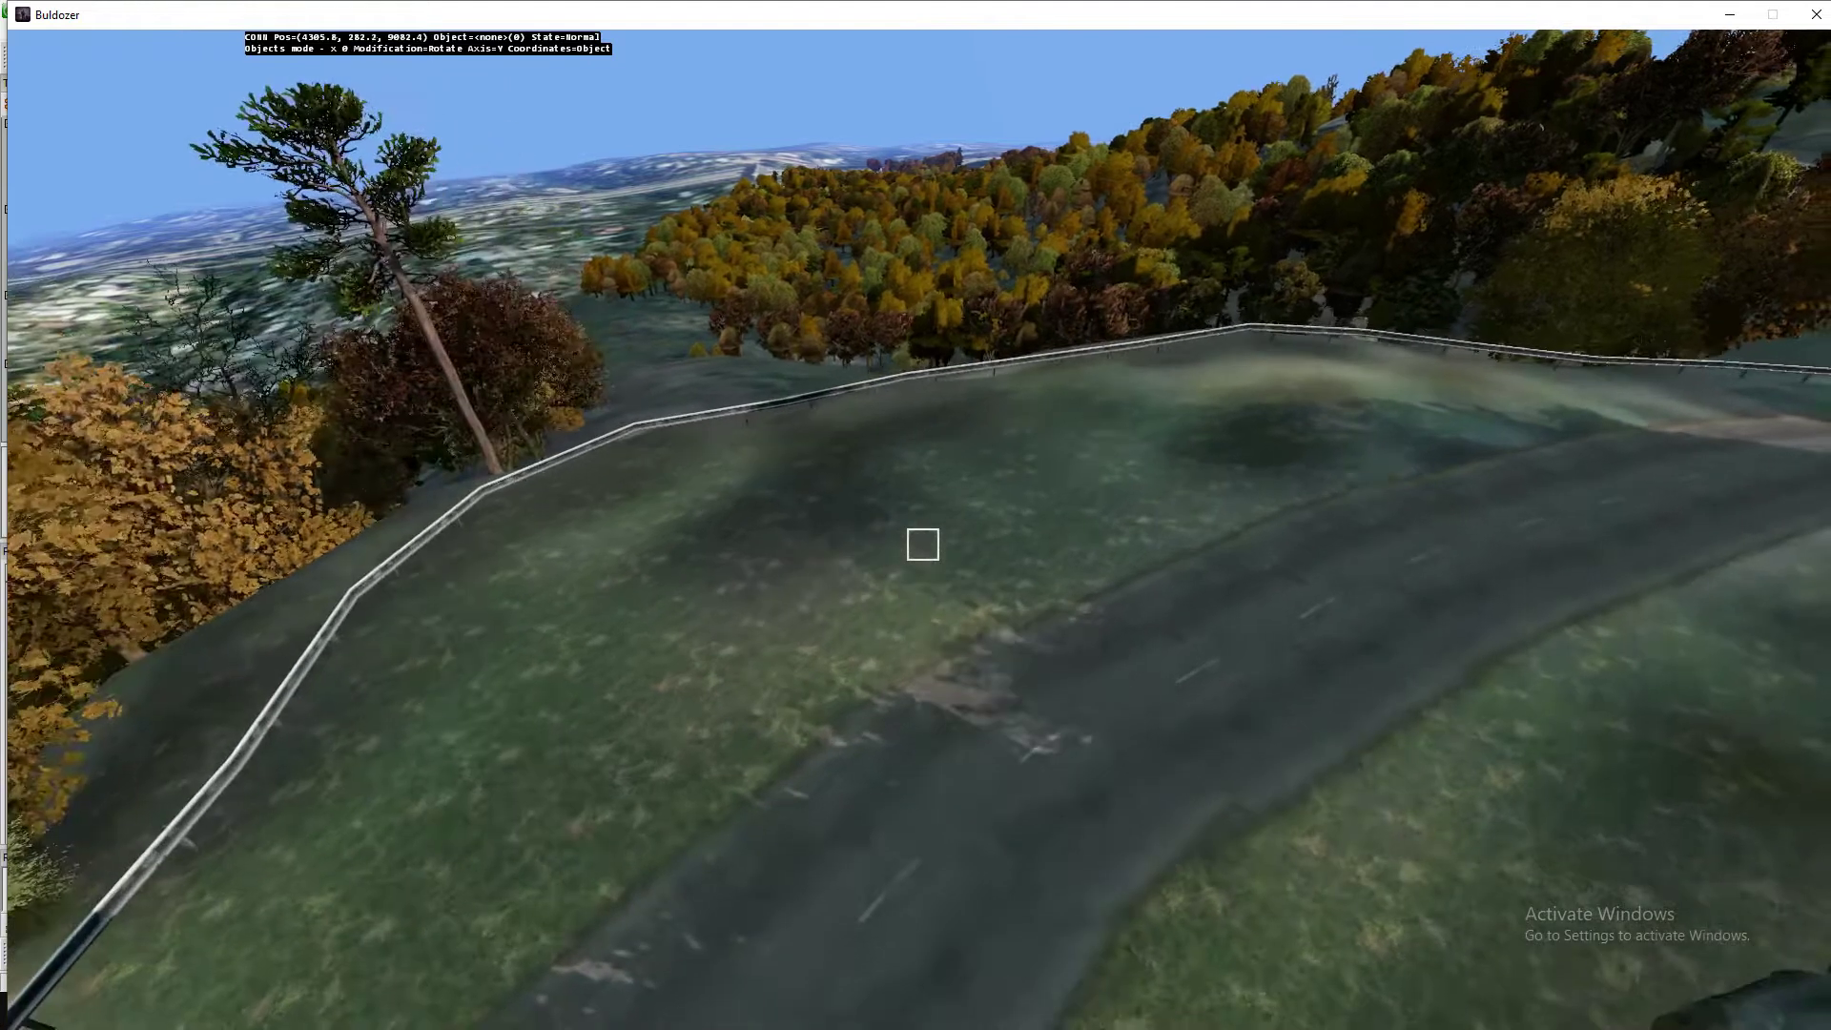
key("s")
key("s")
key("a")
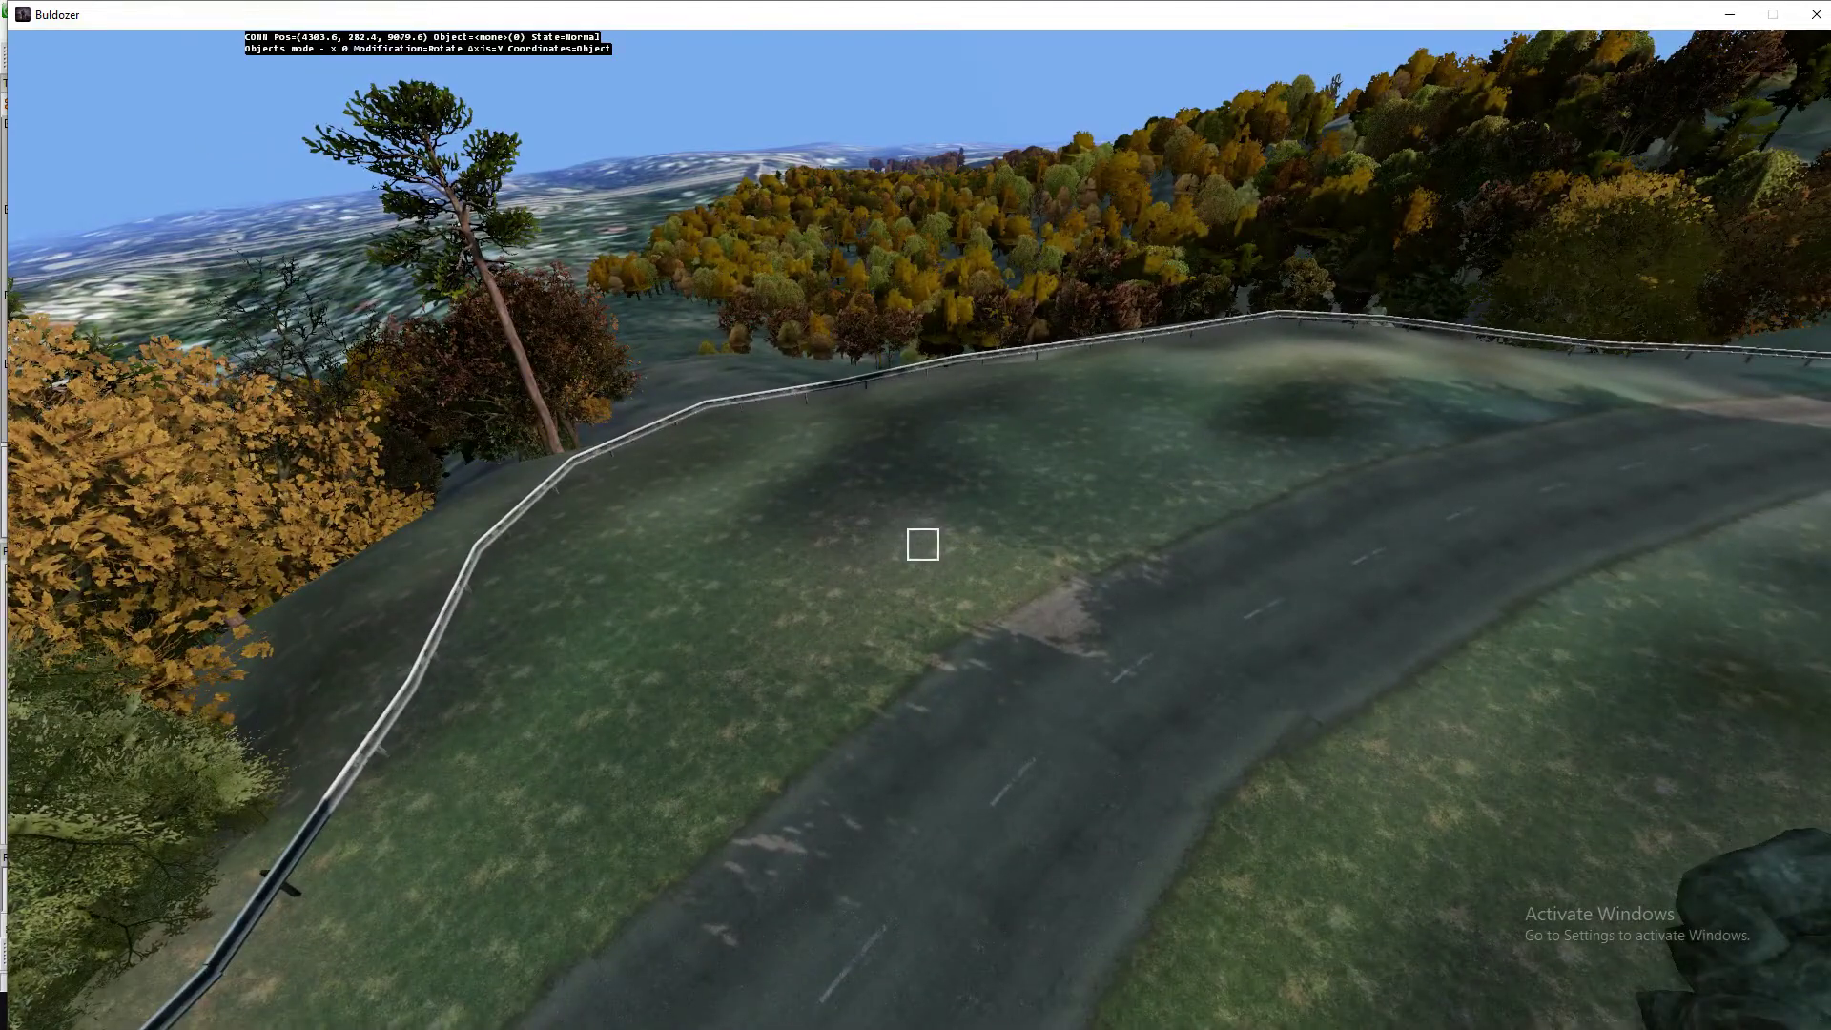
key("d")
key("w")
key("a")
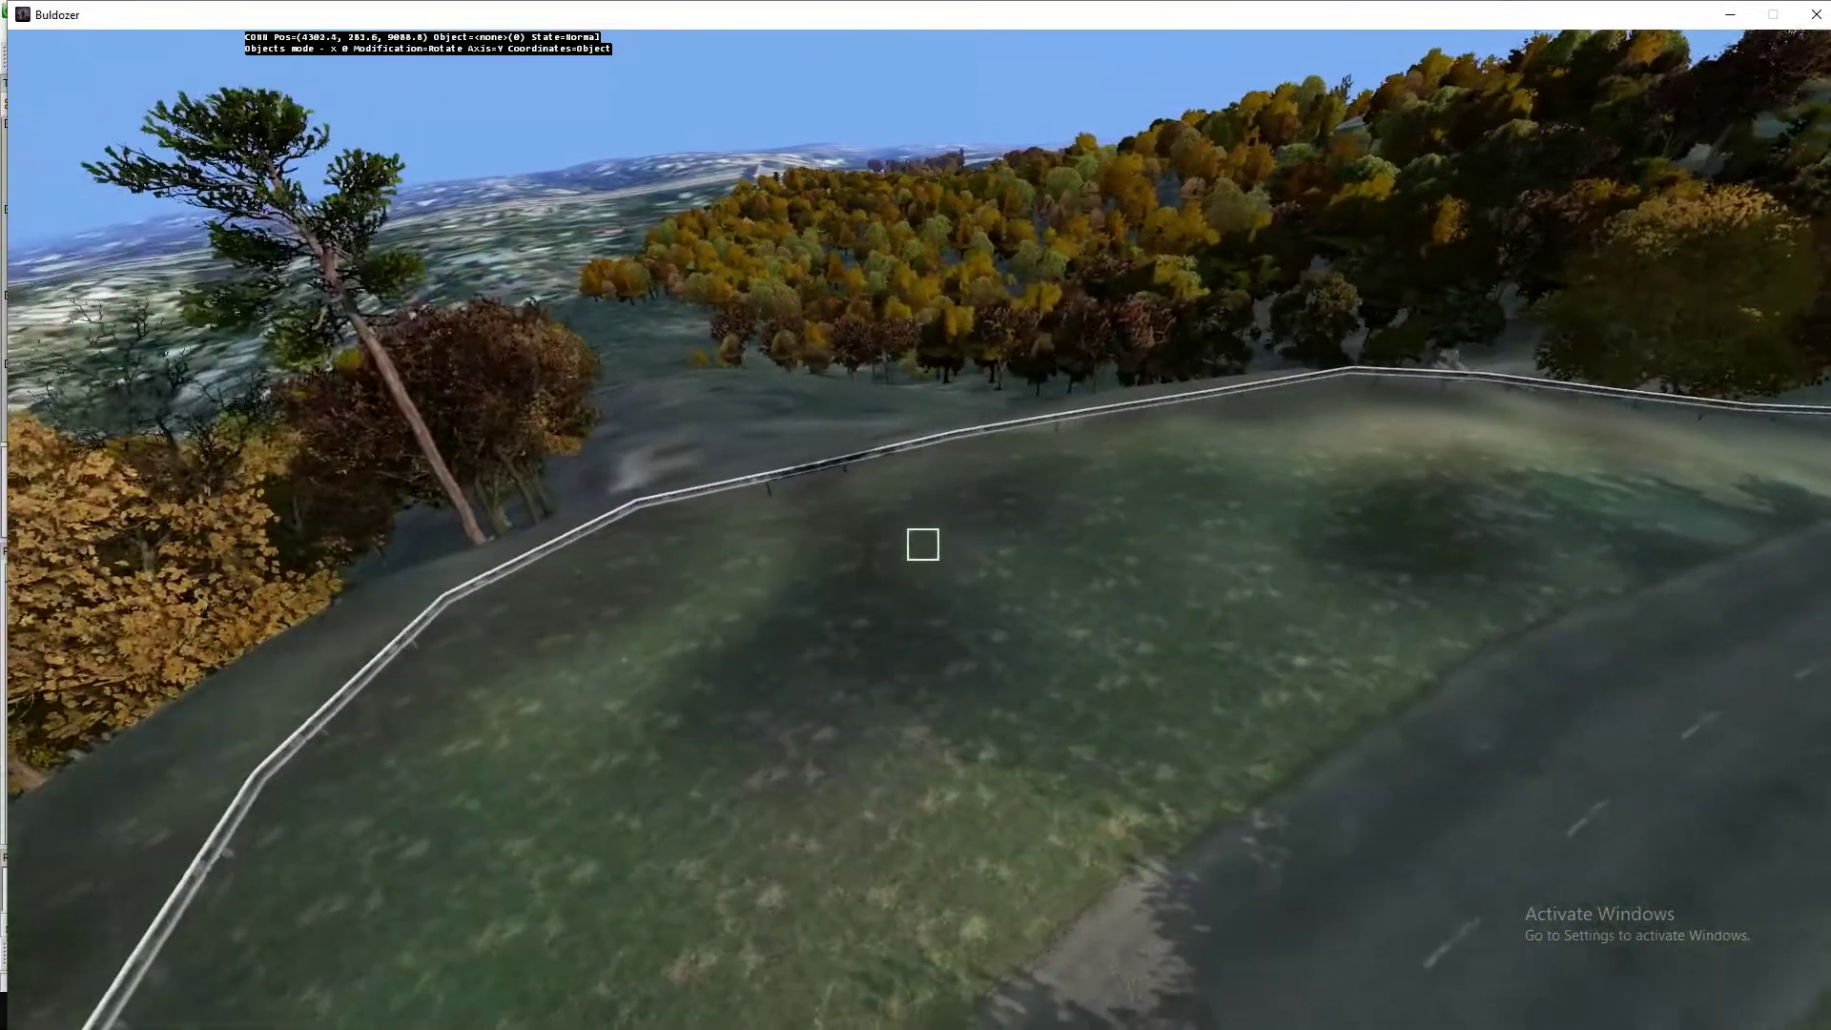
key("Down")
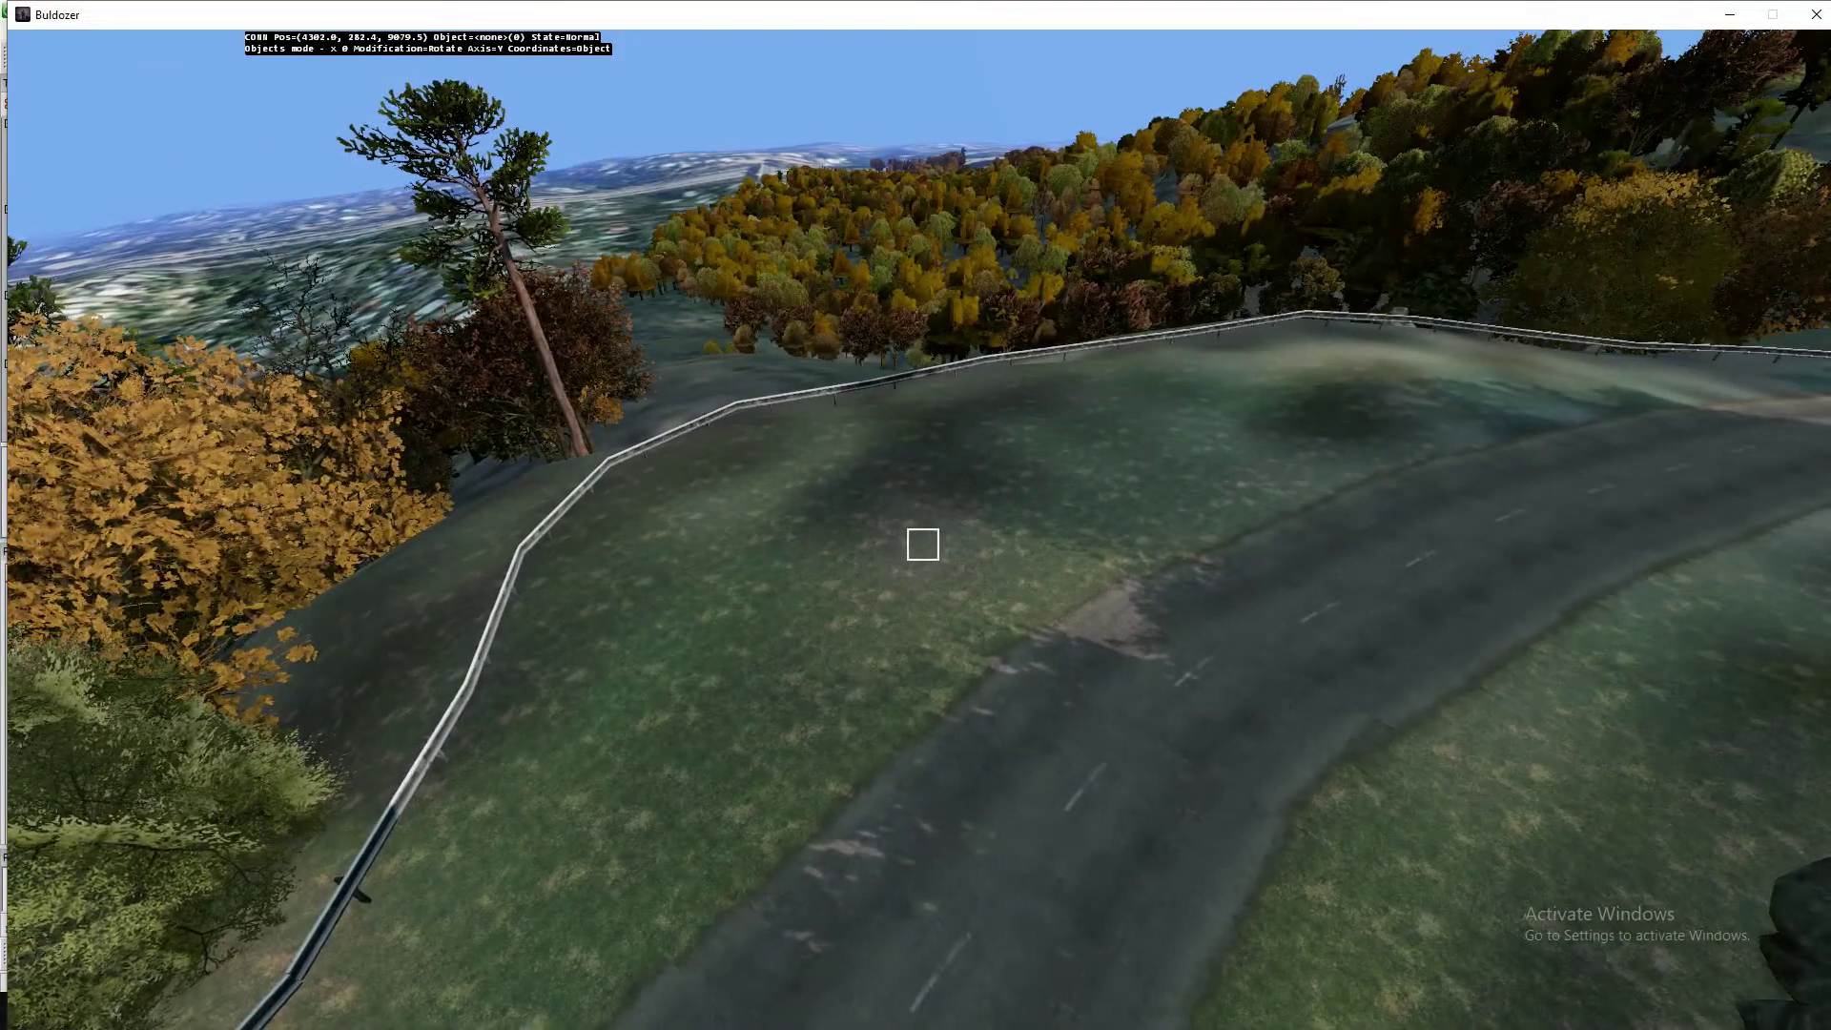
key("d")
key("w")
key("alt+Tab")
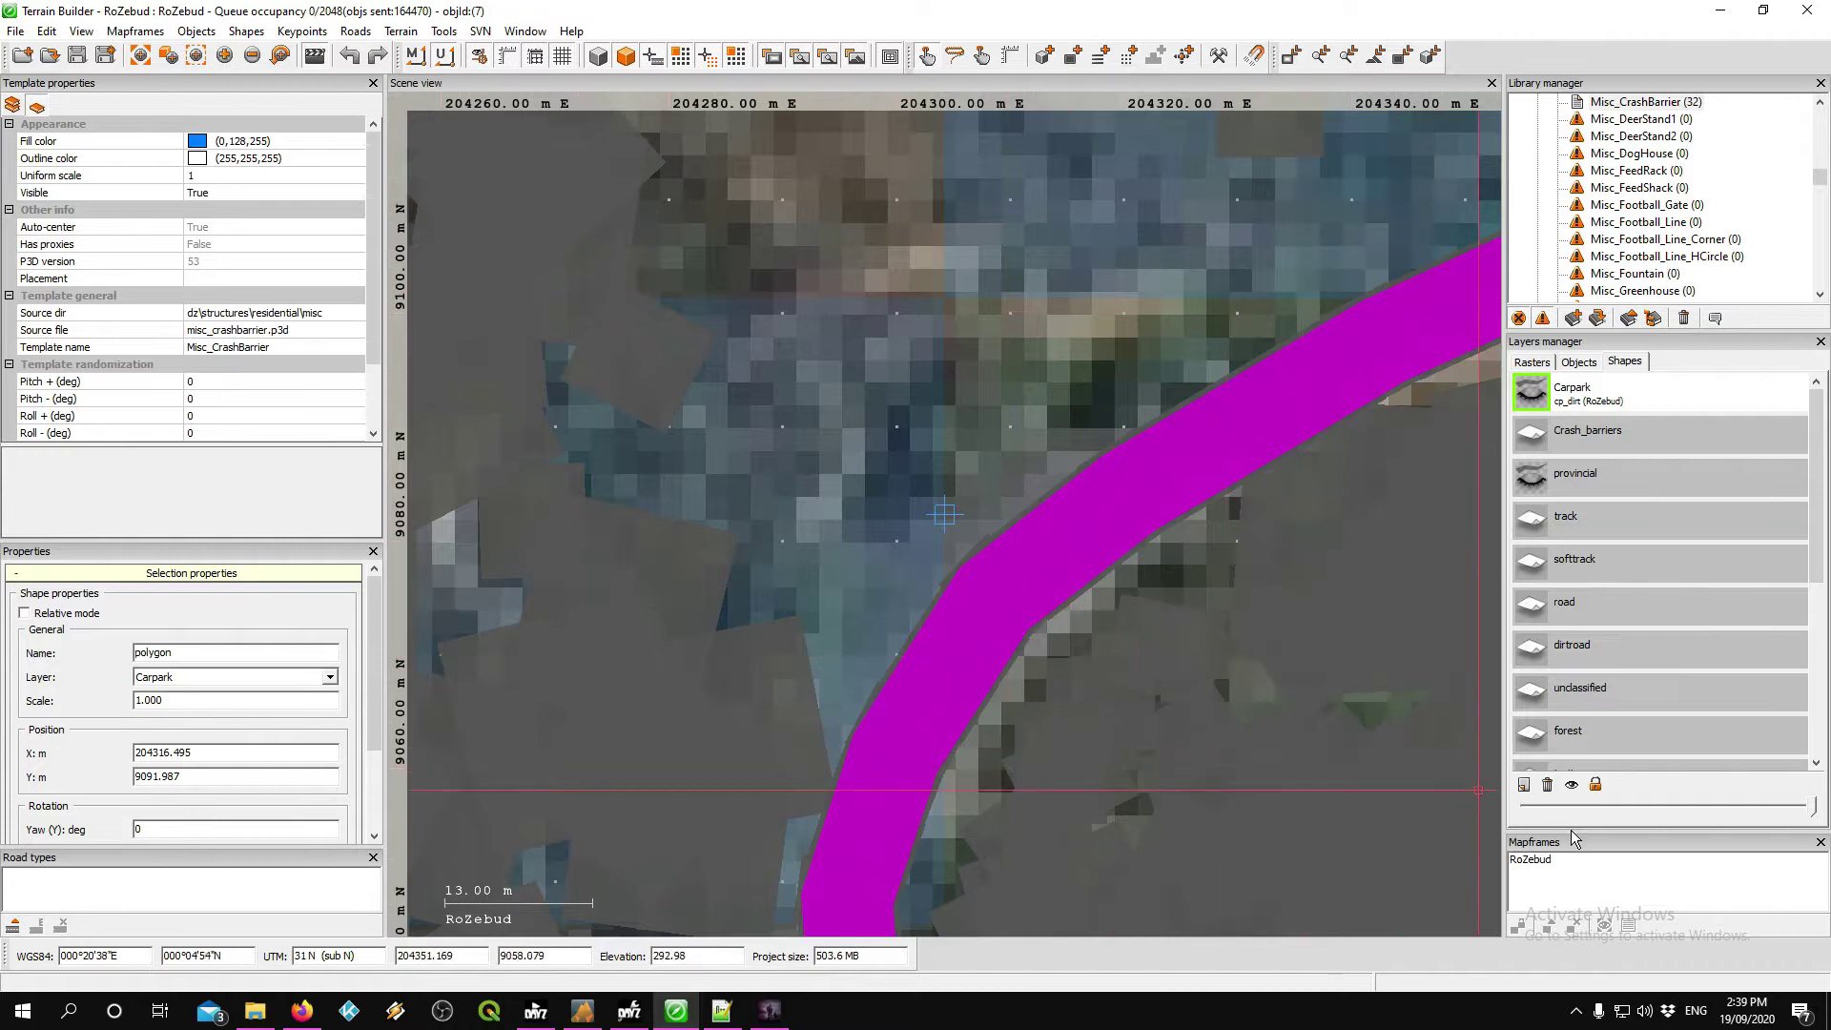
- Compare the Carpark polygon on the Terrain Builder map with the same roadside area in the Buldozer preview
left_click(1577, 790)
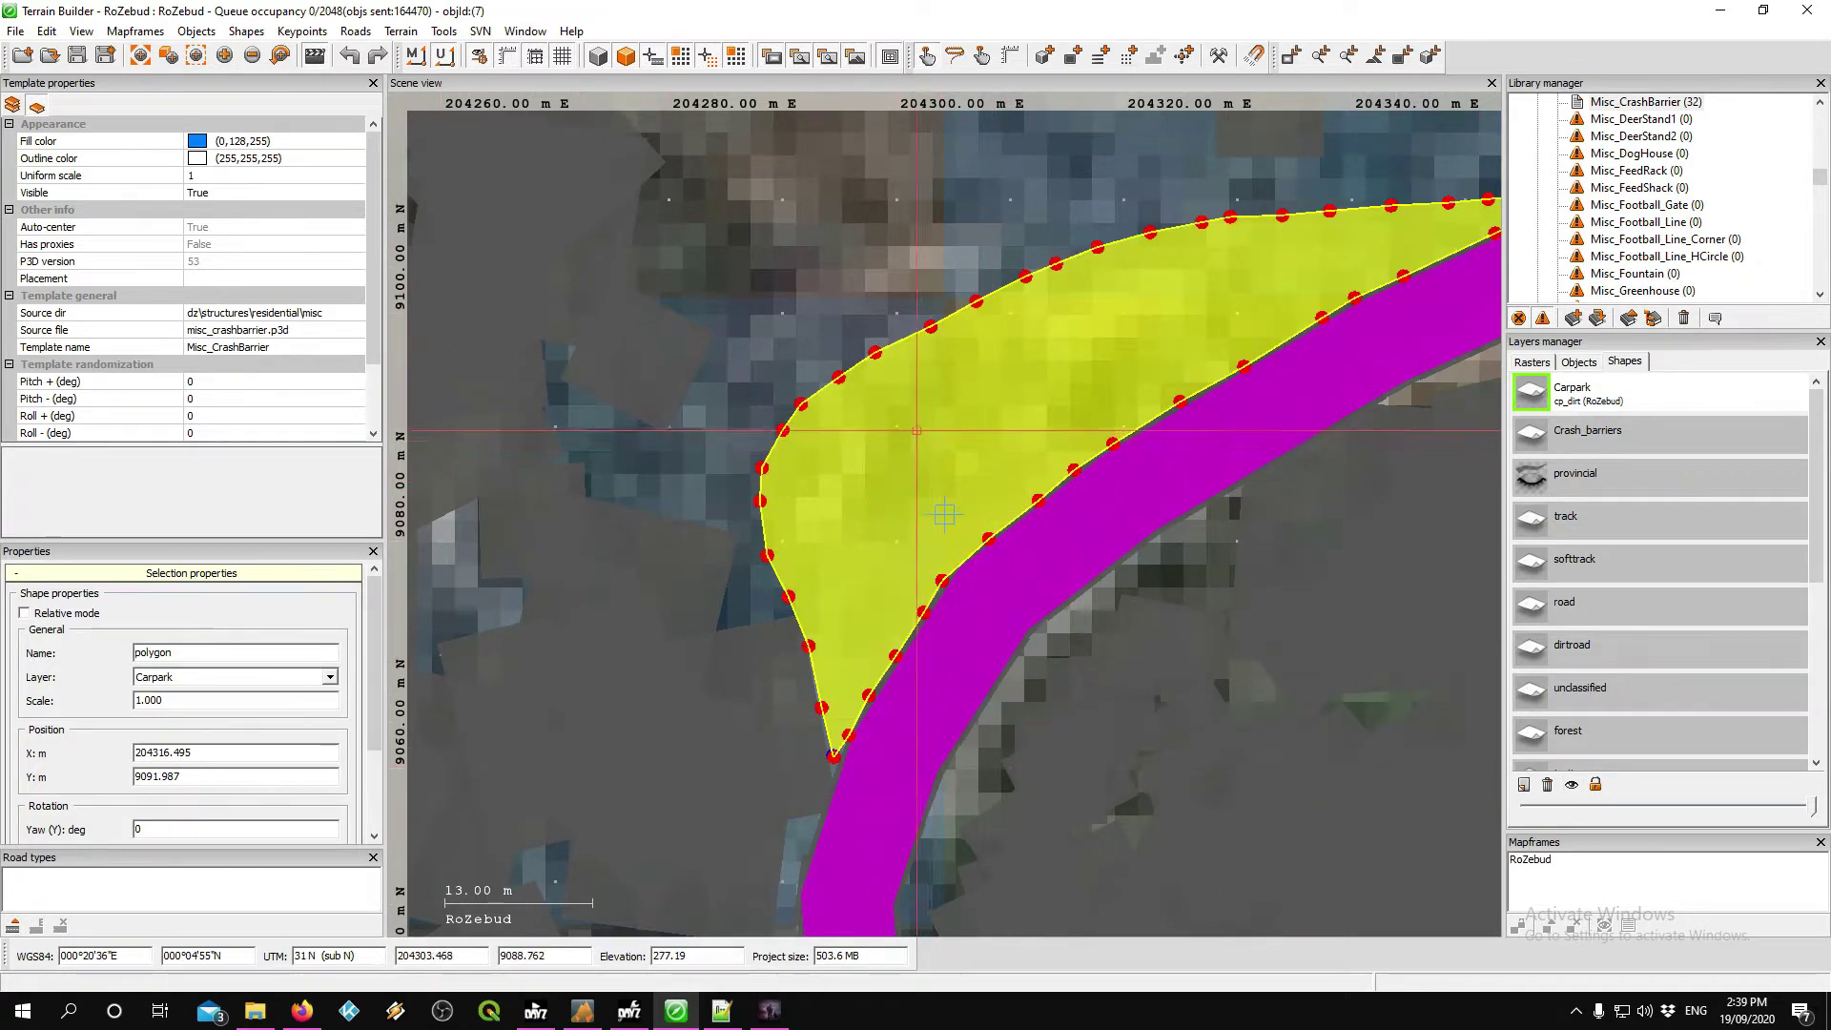
scroll(945, 515, "up", 3)
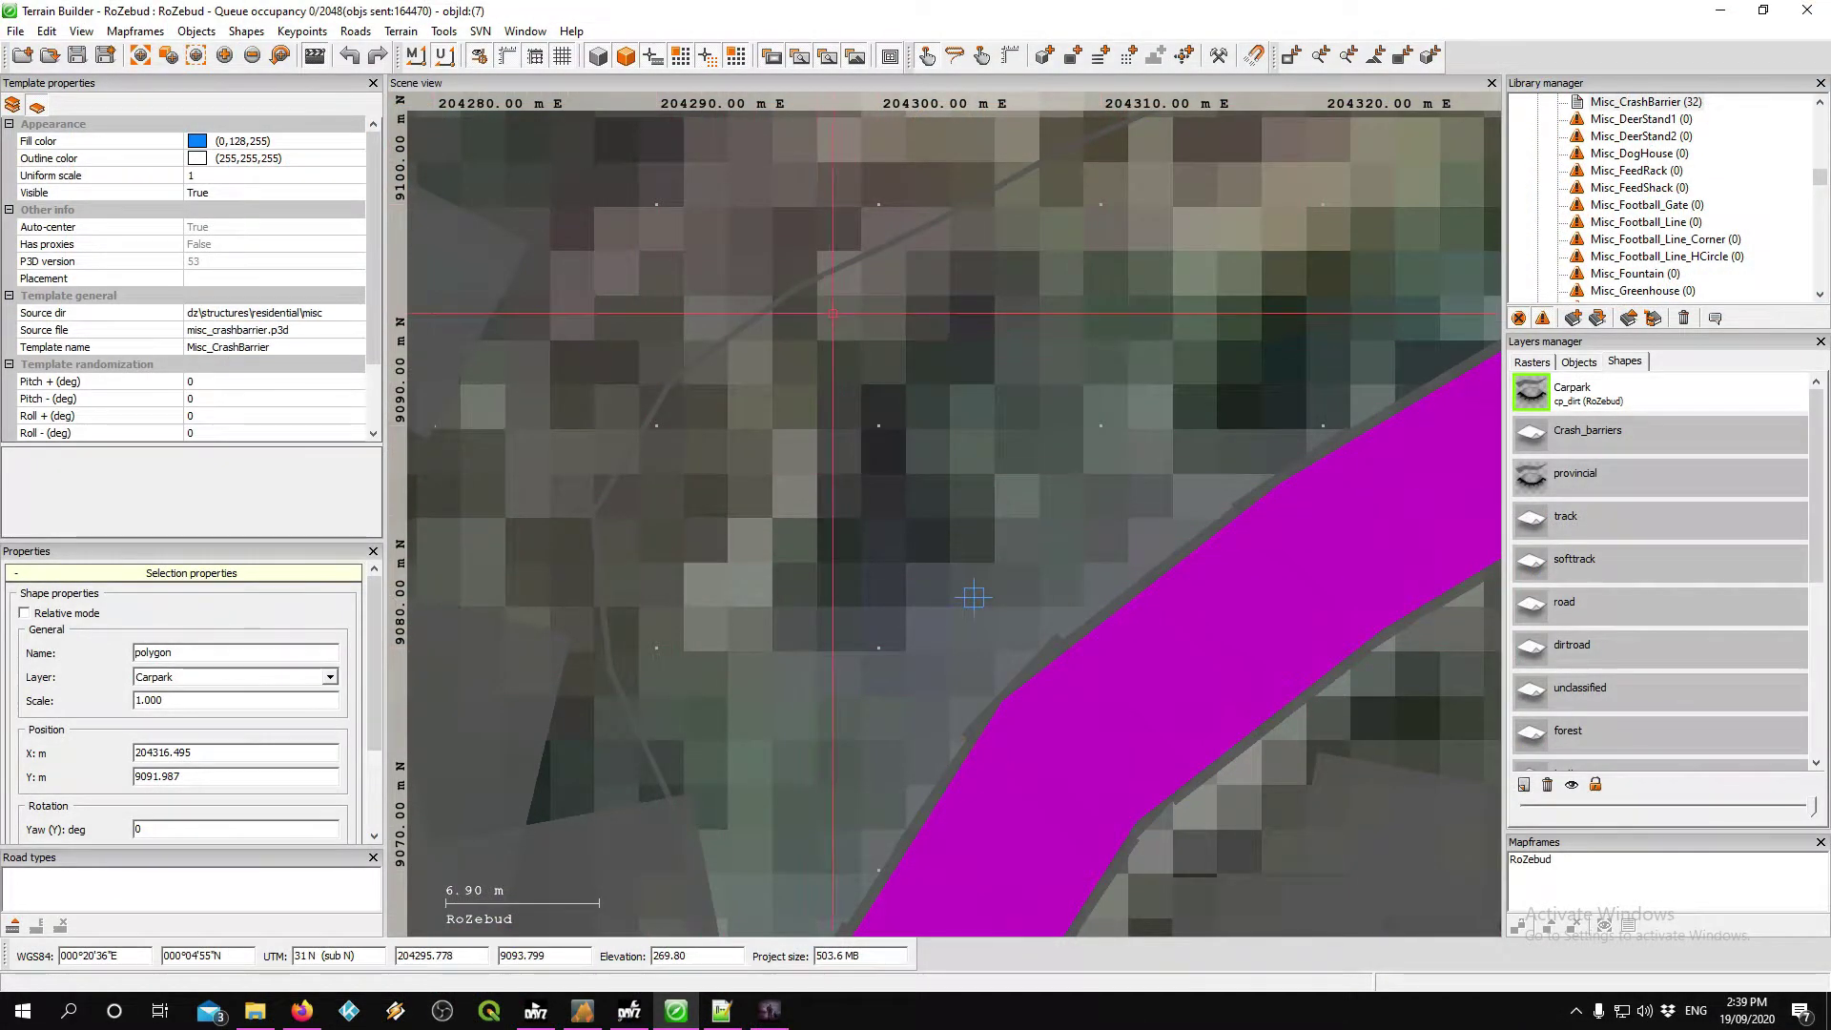
key("alt+Tab")
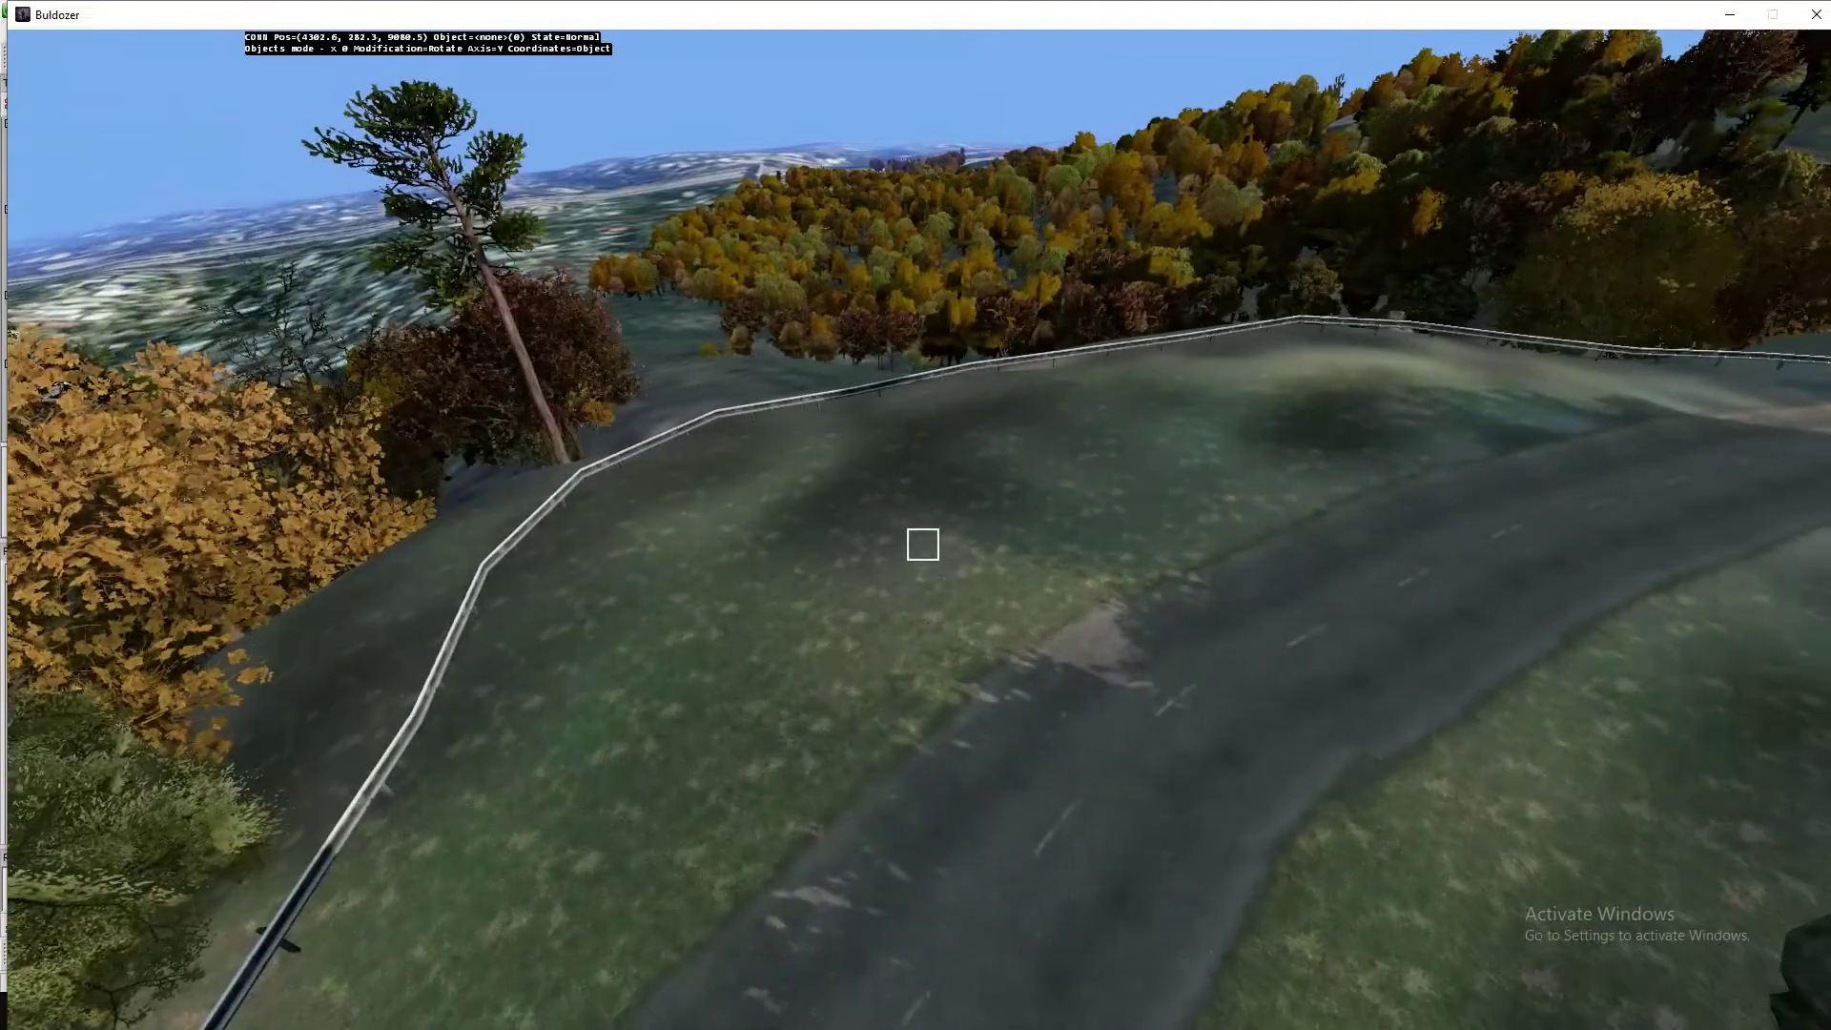
key("alt+Tab")
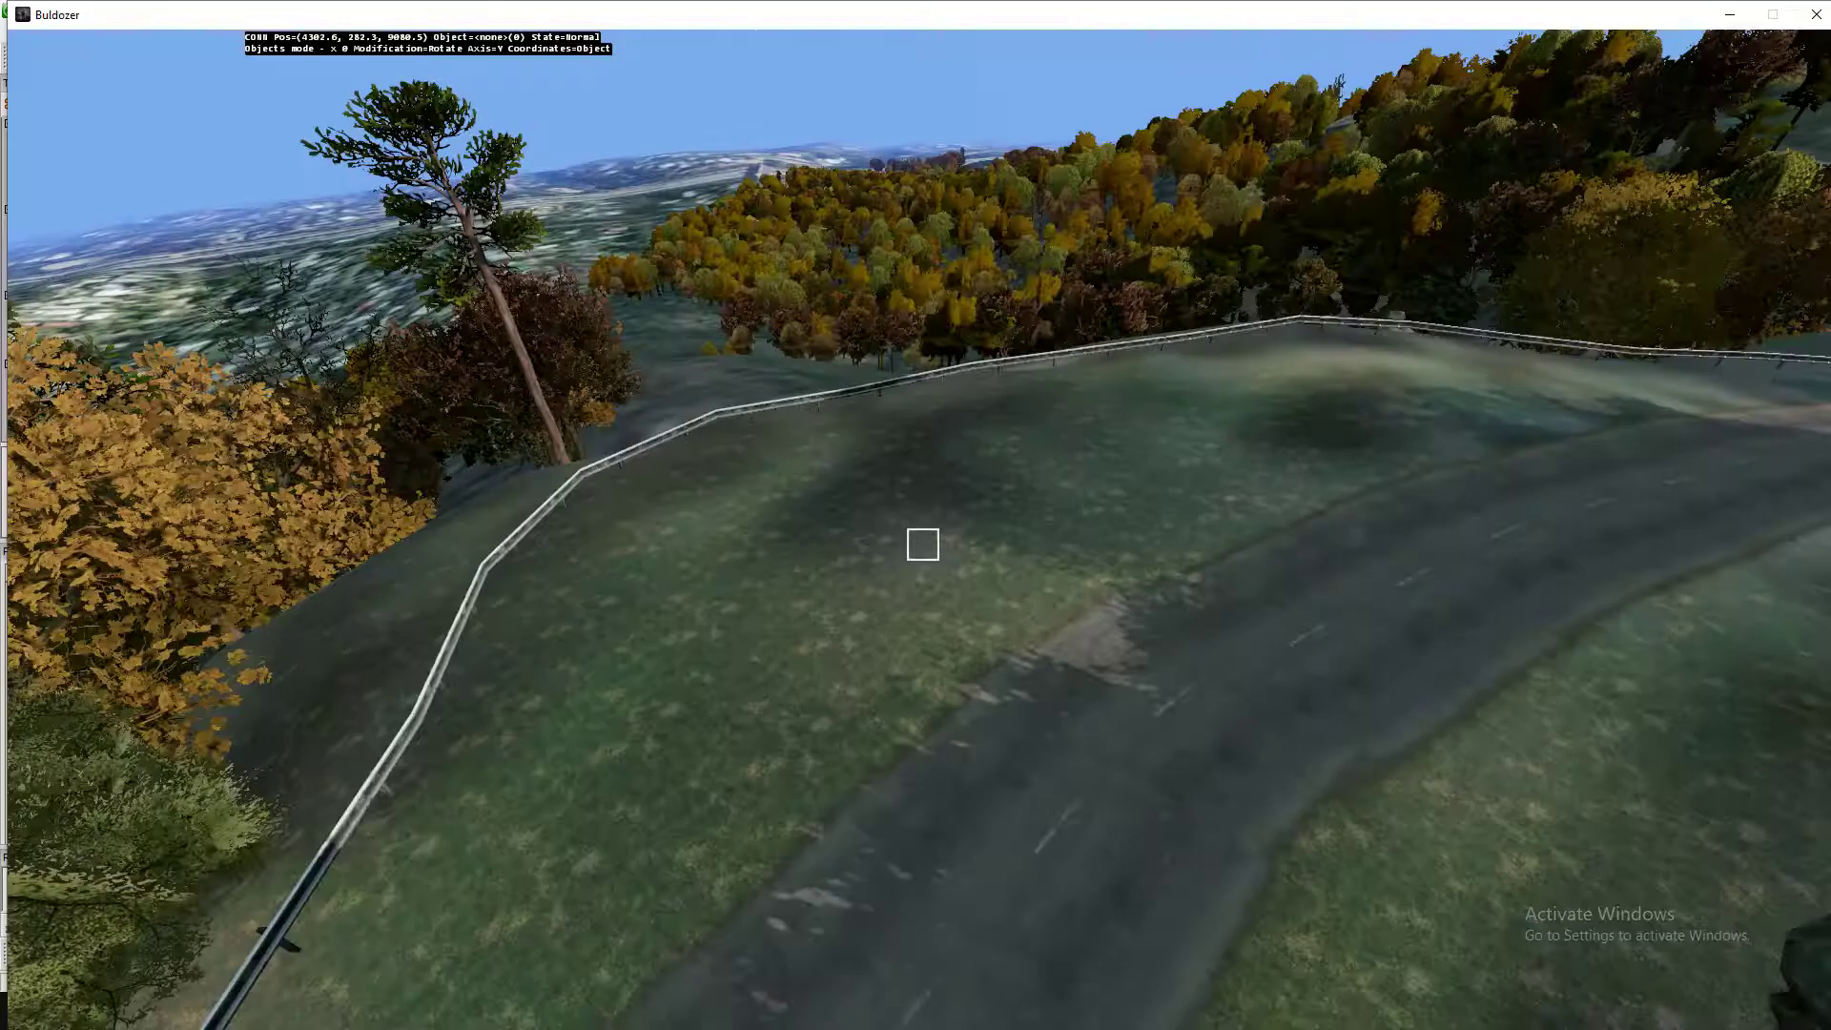
key("alt+Tab")
key("w")
key("d")
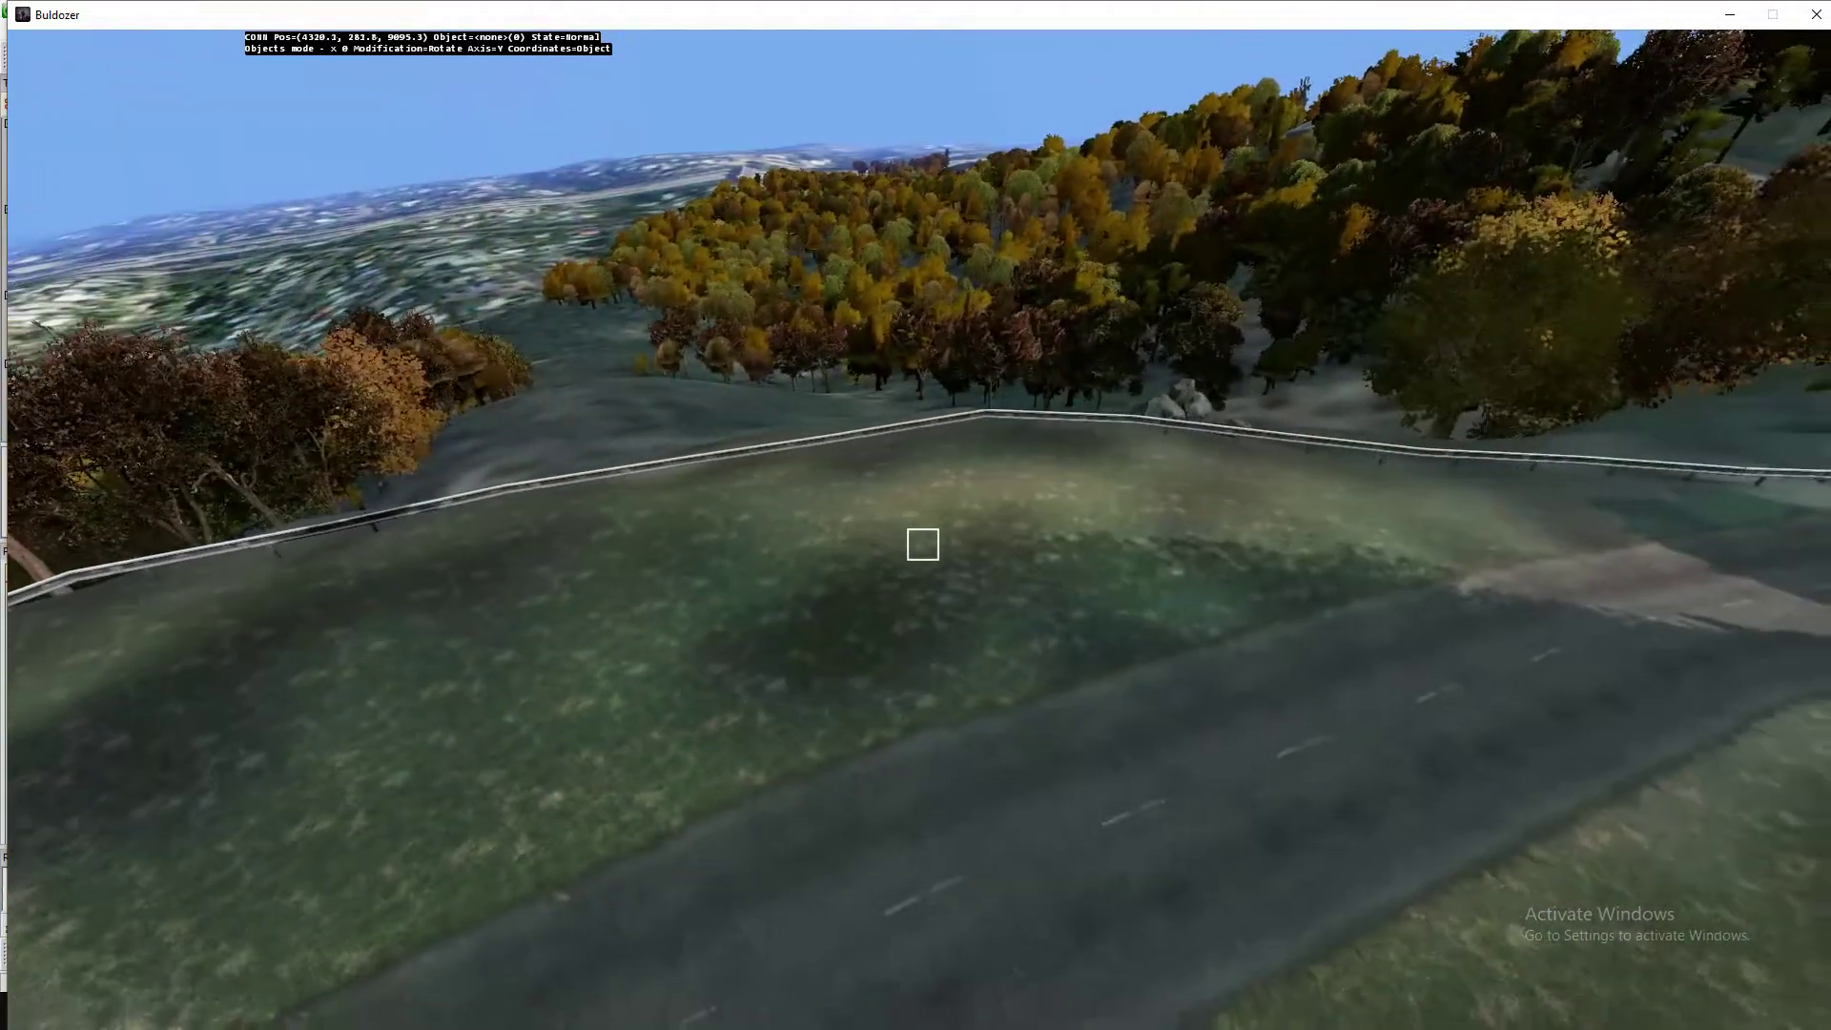
key("a")
key("alt+Tab")
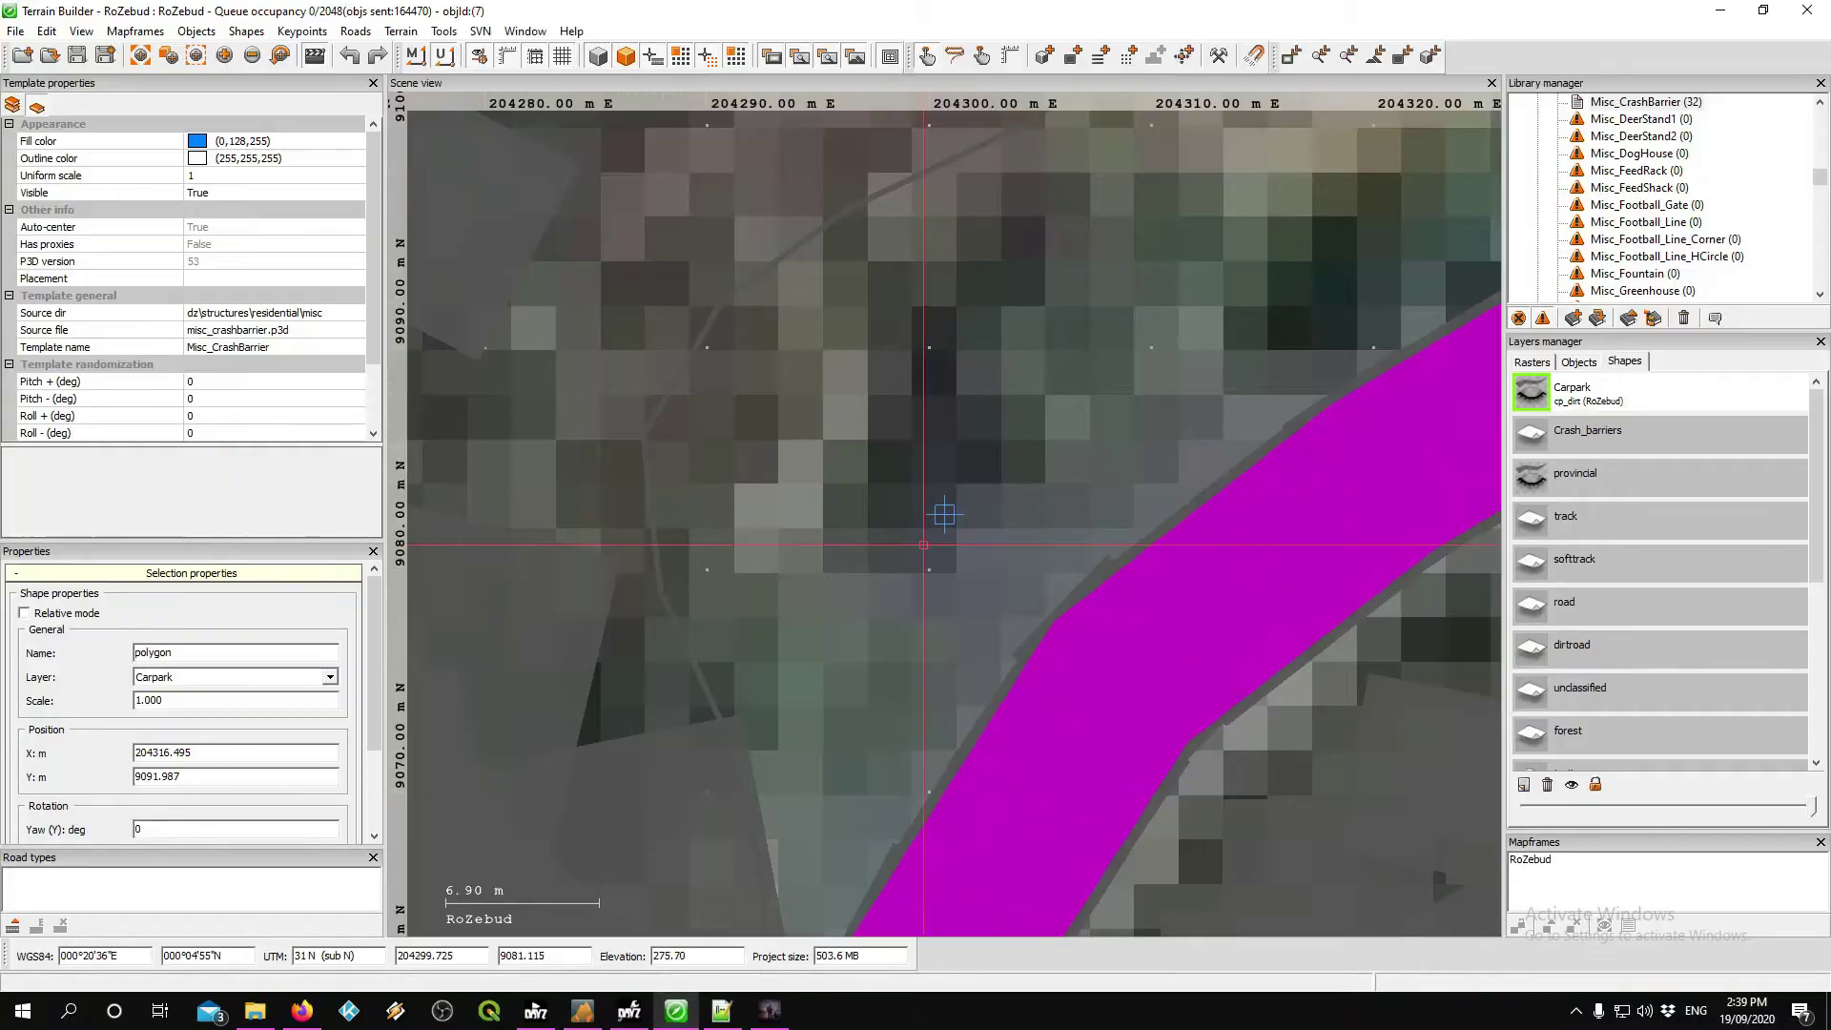
- Show the Carpark shapes layer, clear its surface assignment to None and assign cp_dirt again
left_click(1577, 795)
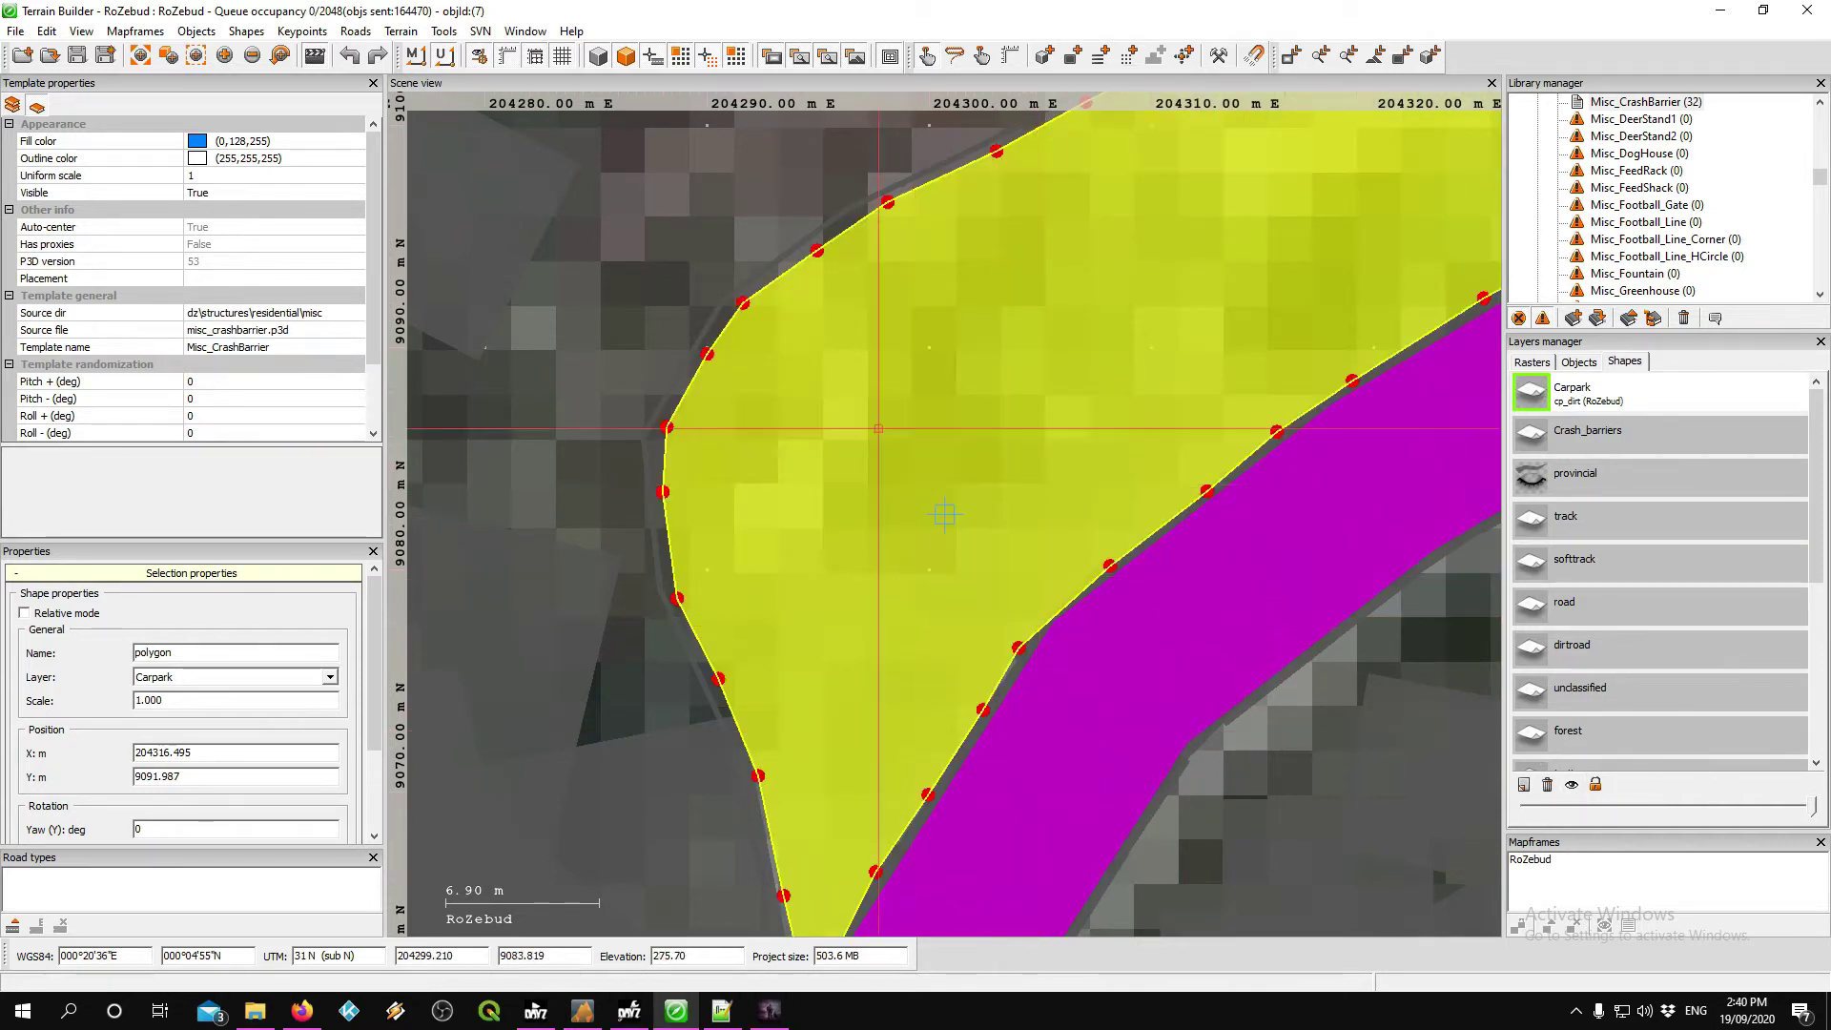
right_click(1624, 408)
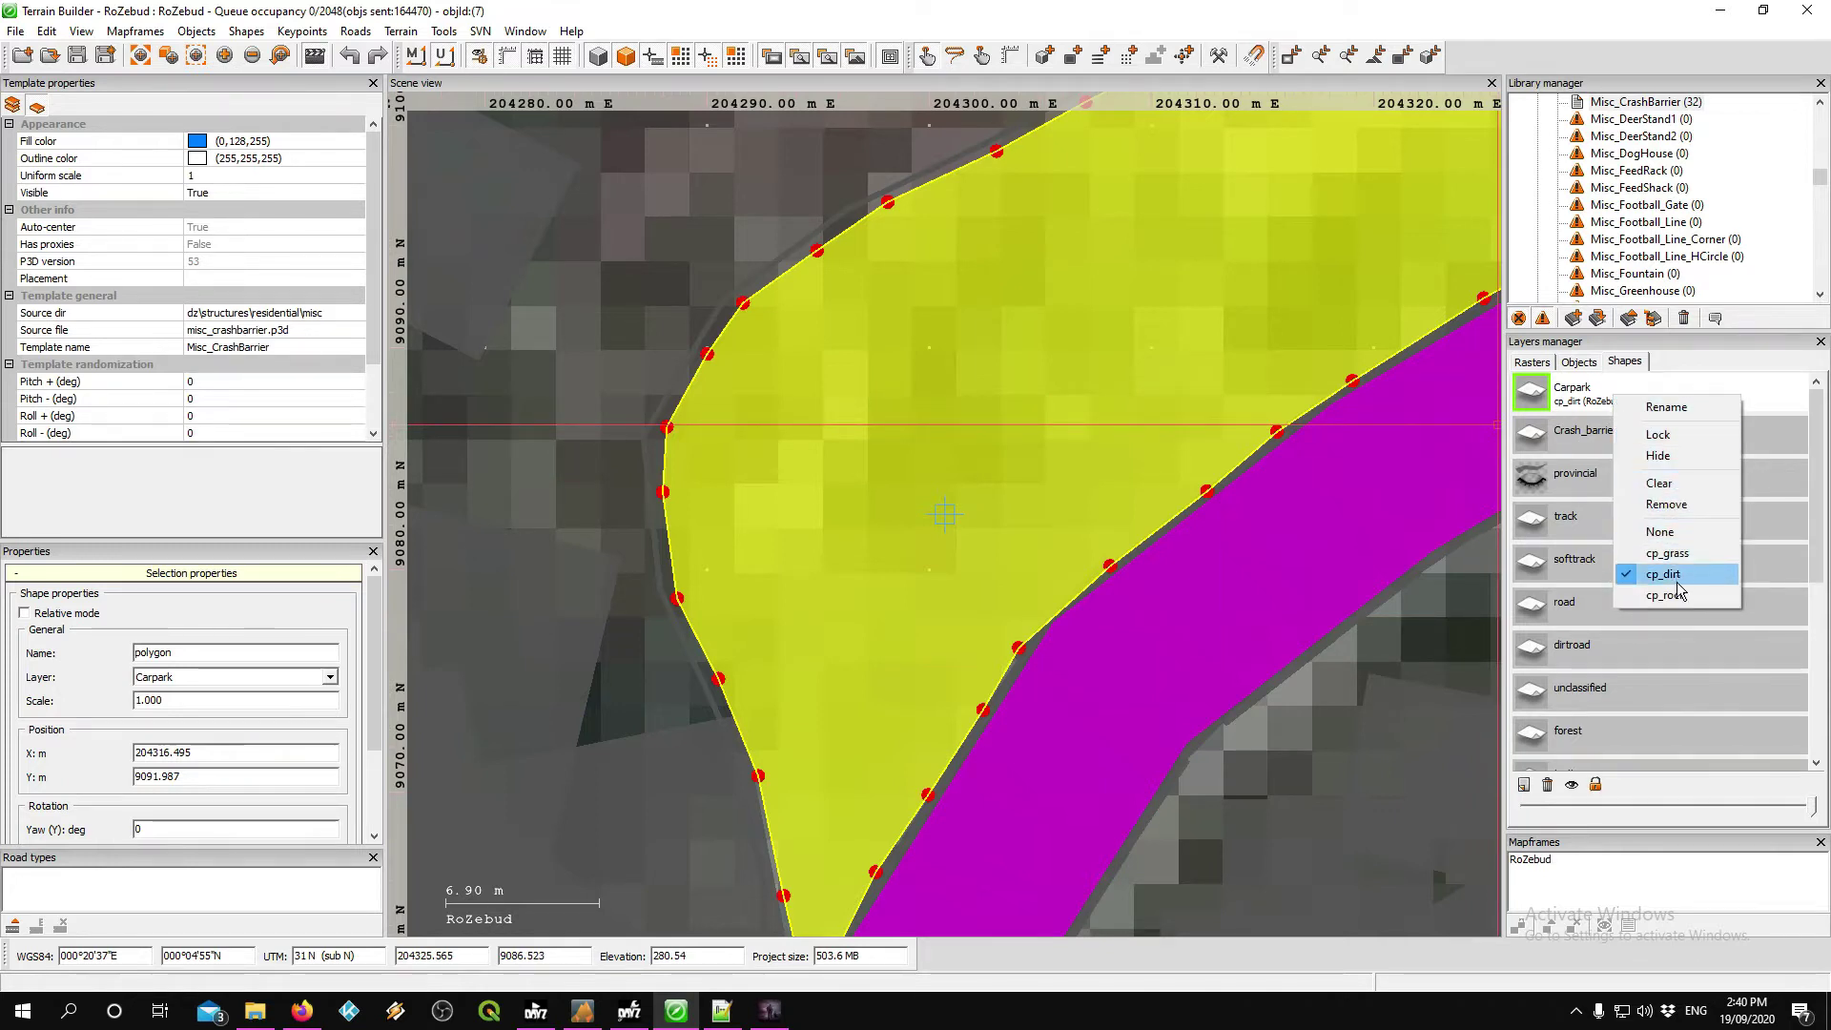
left_click(1660, 531)
right_click(1611, 408)
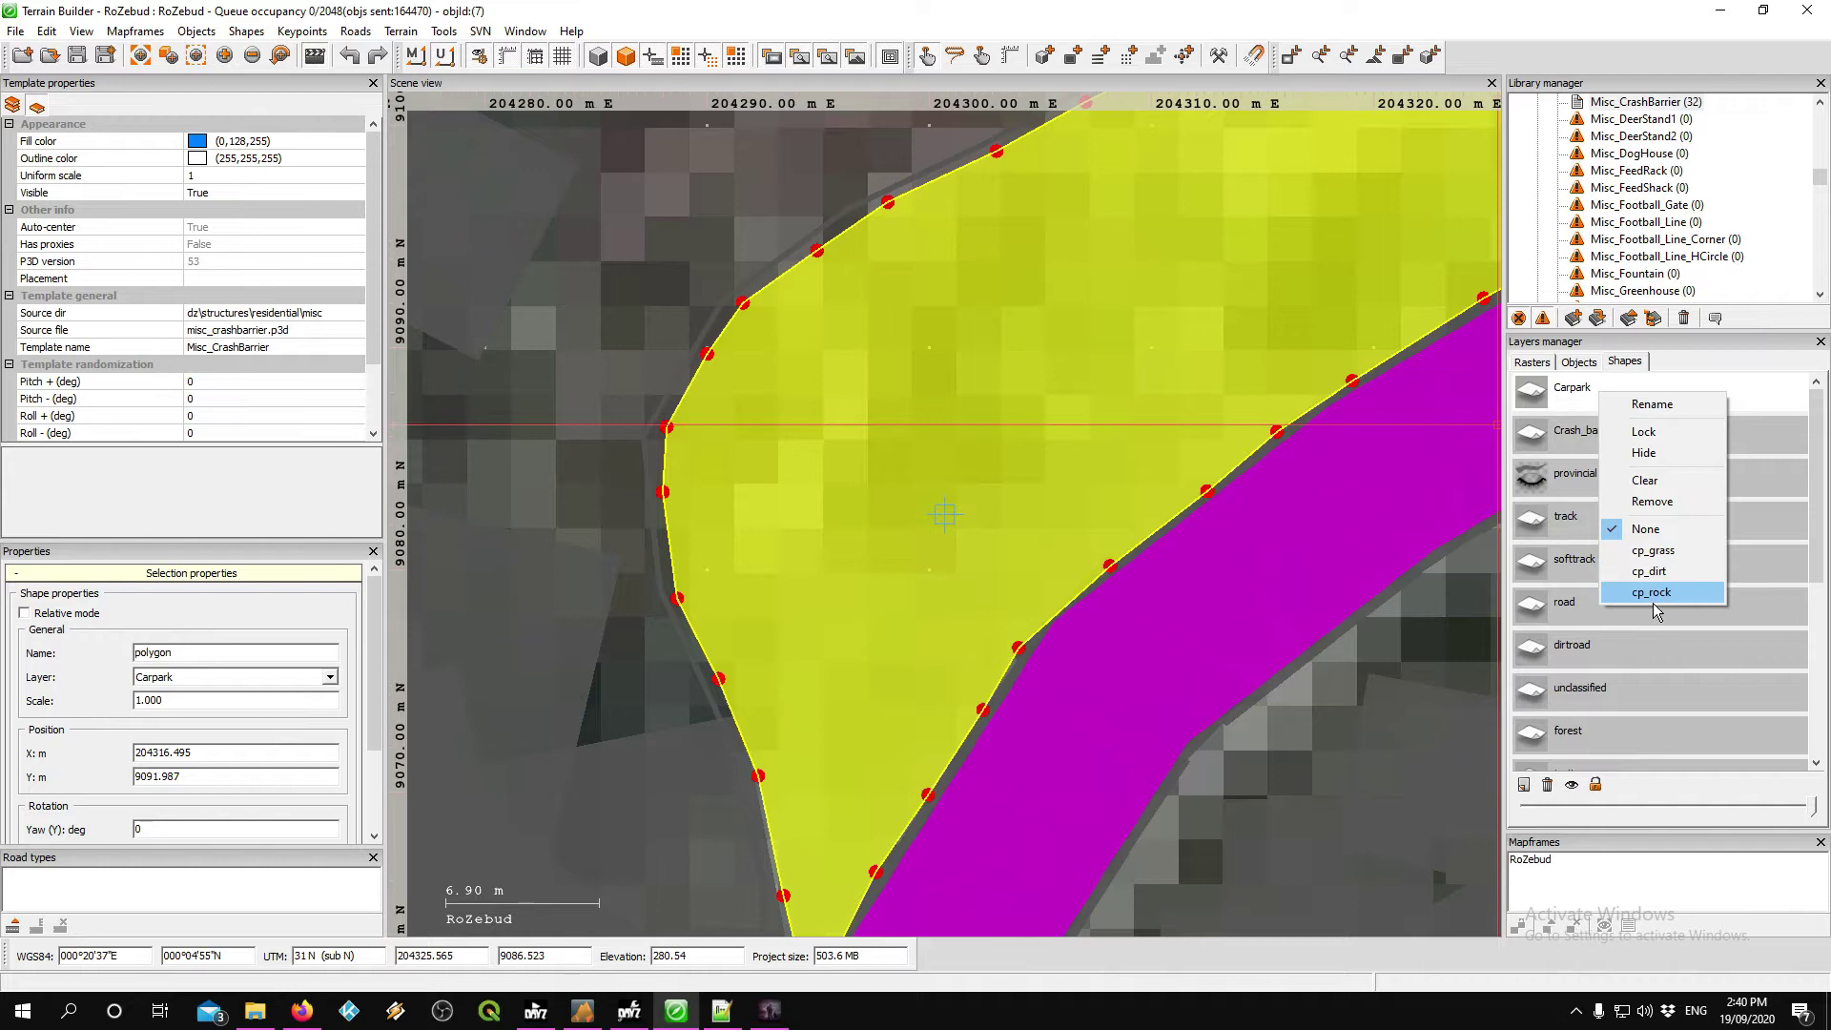
left_click(1655, 576)
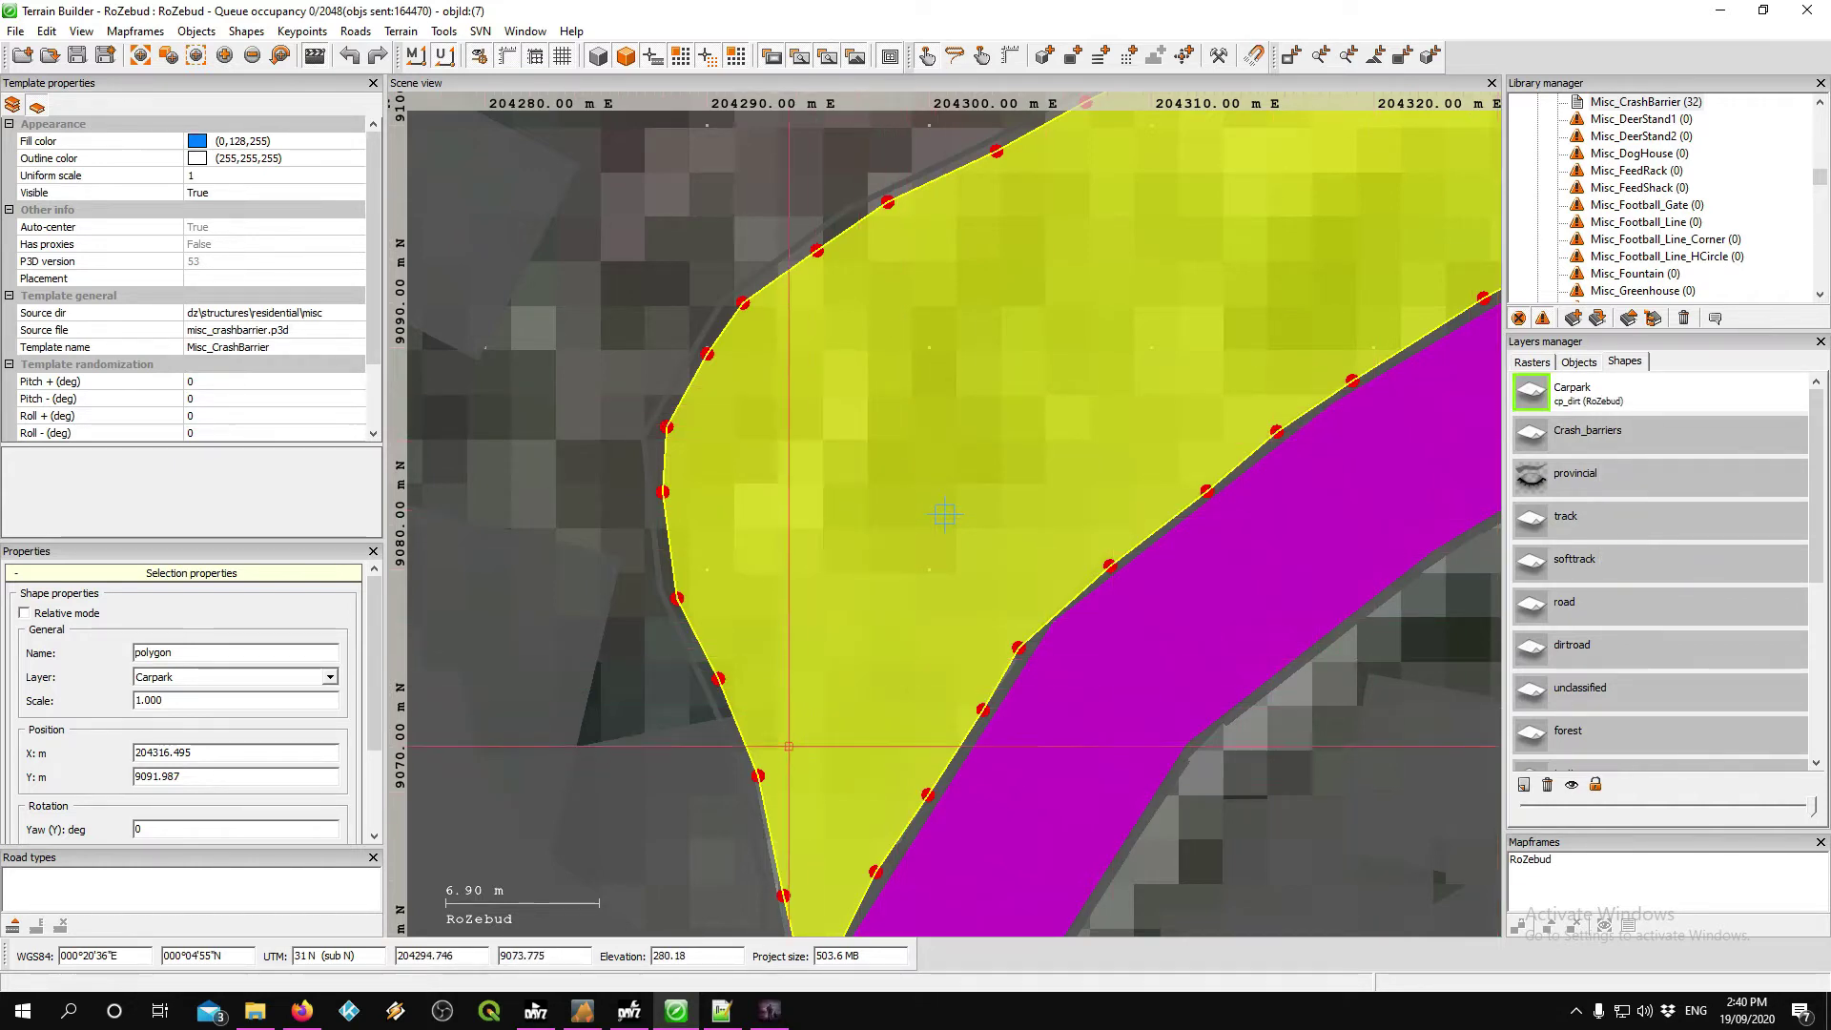
- Switch to Notepad++ and examine the cp_grass, cp_rock and cp_dirt legend colours in layers.cfg
left_click(736, 1003)
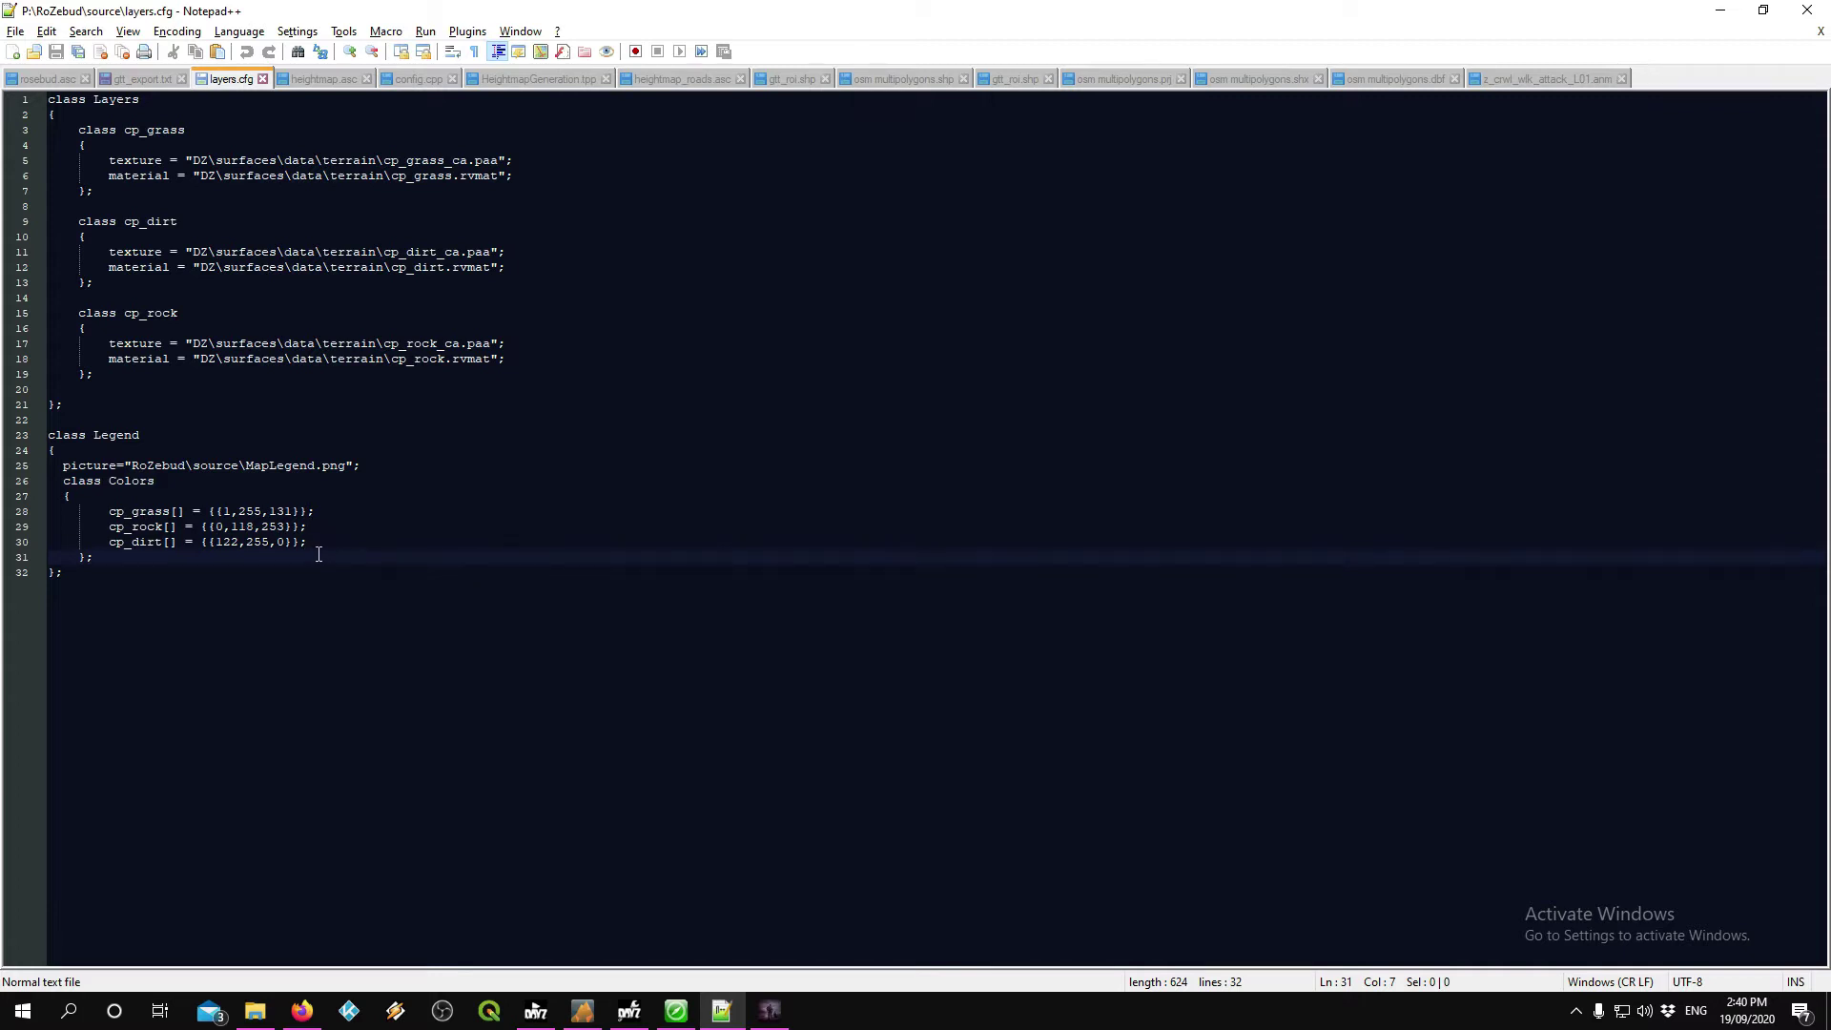
left_click_drag(308, 542, 122, 530)
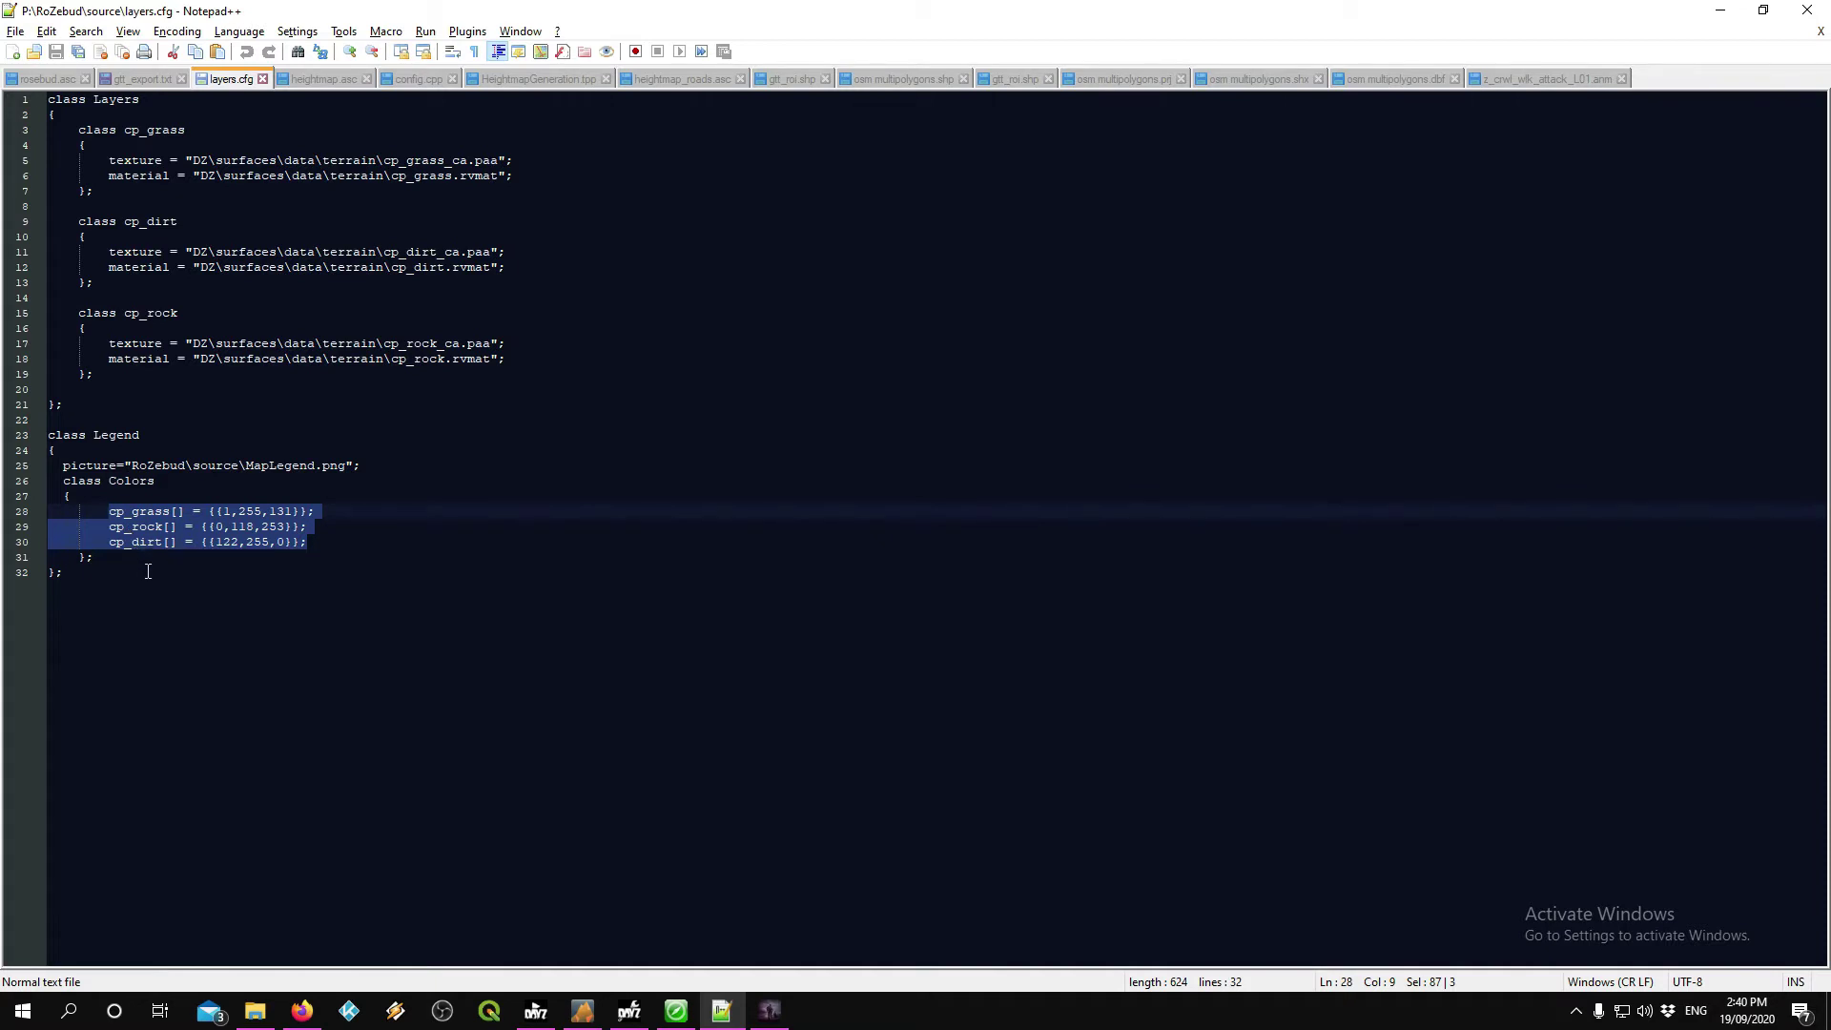
left_click(313, 553)
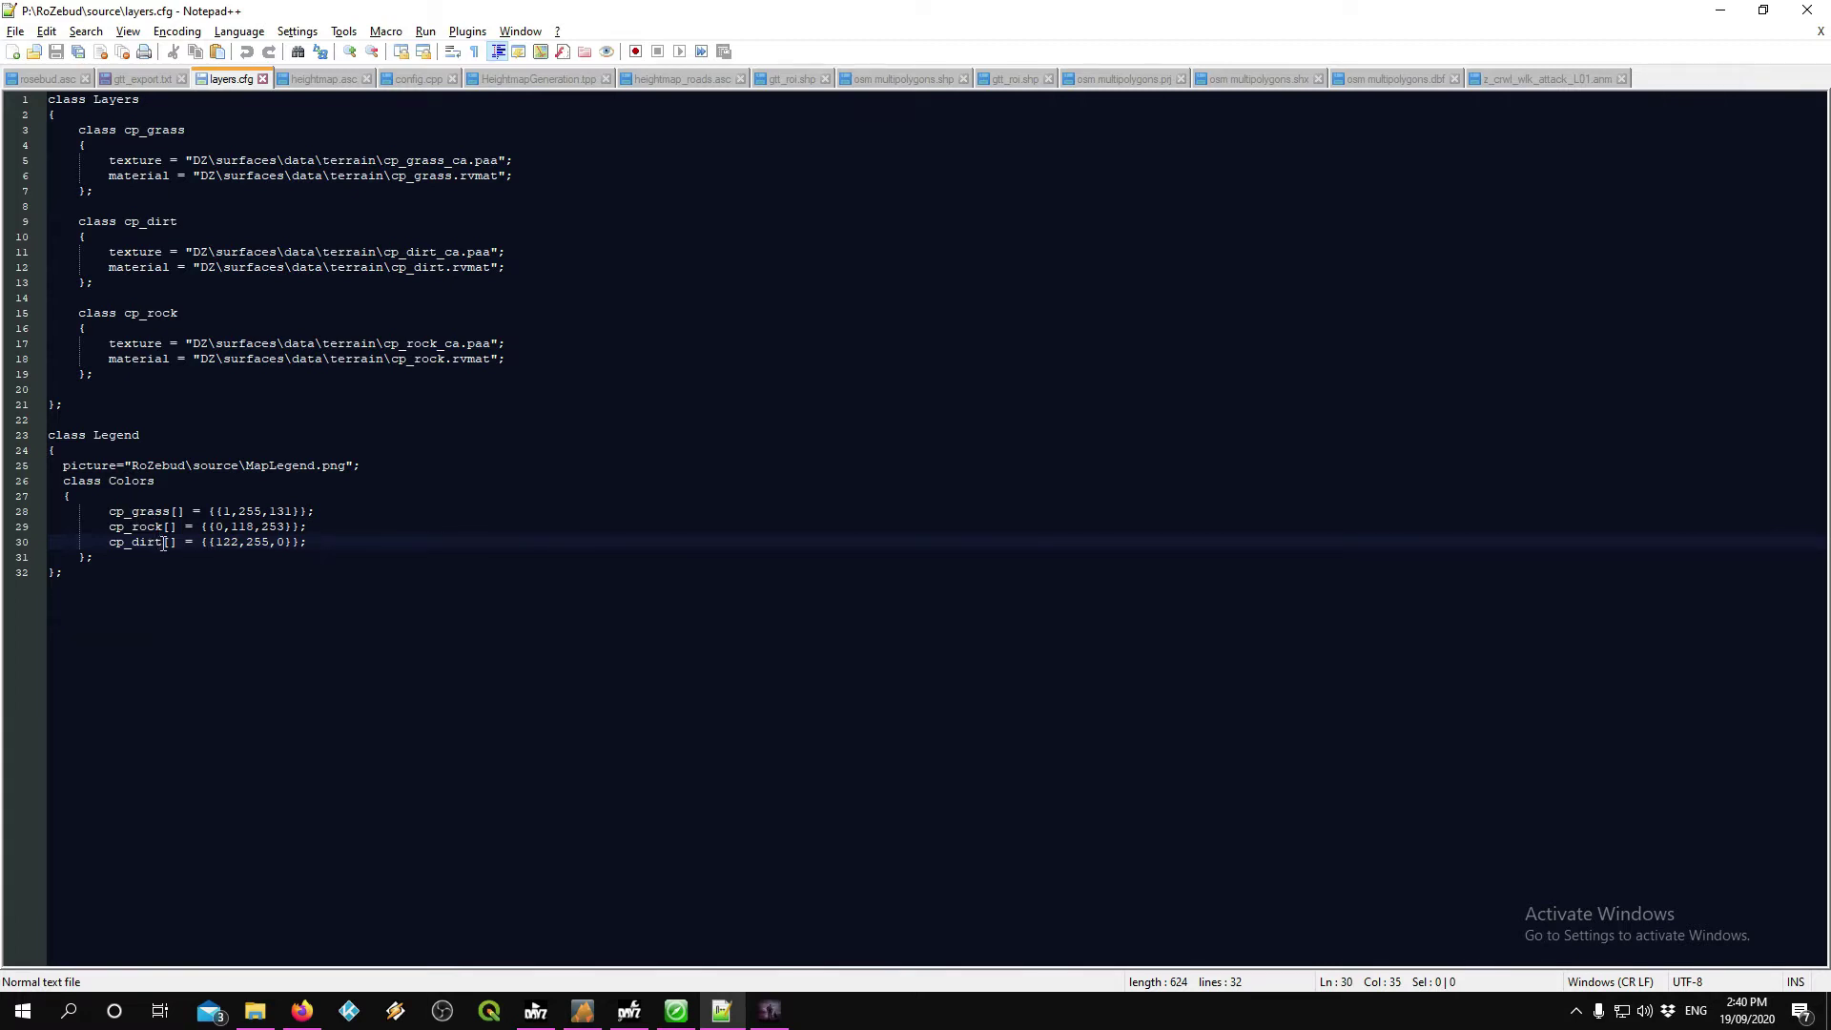
key("alt+Tab")
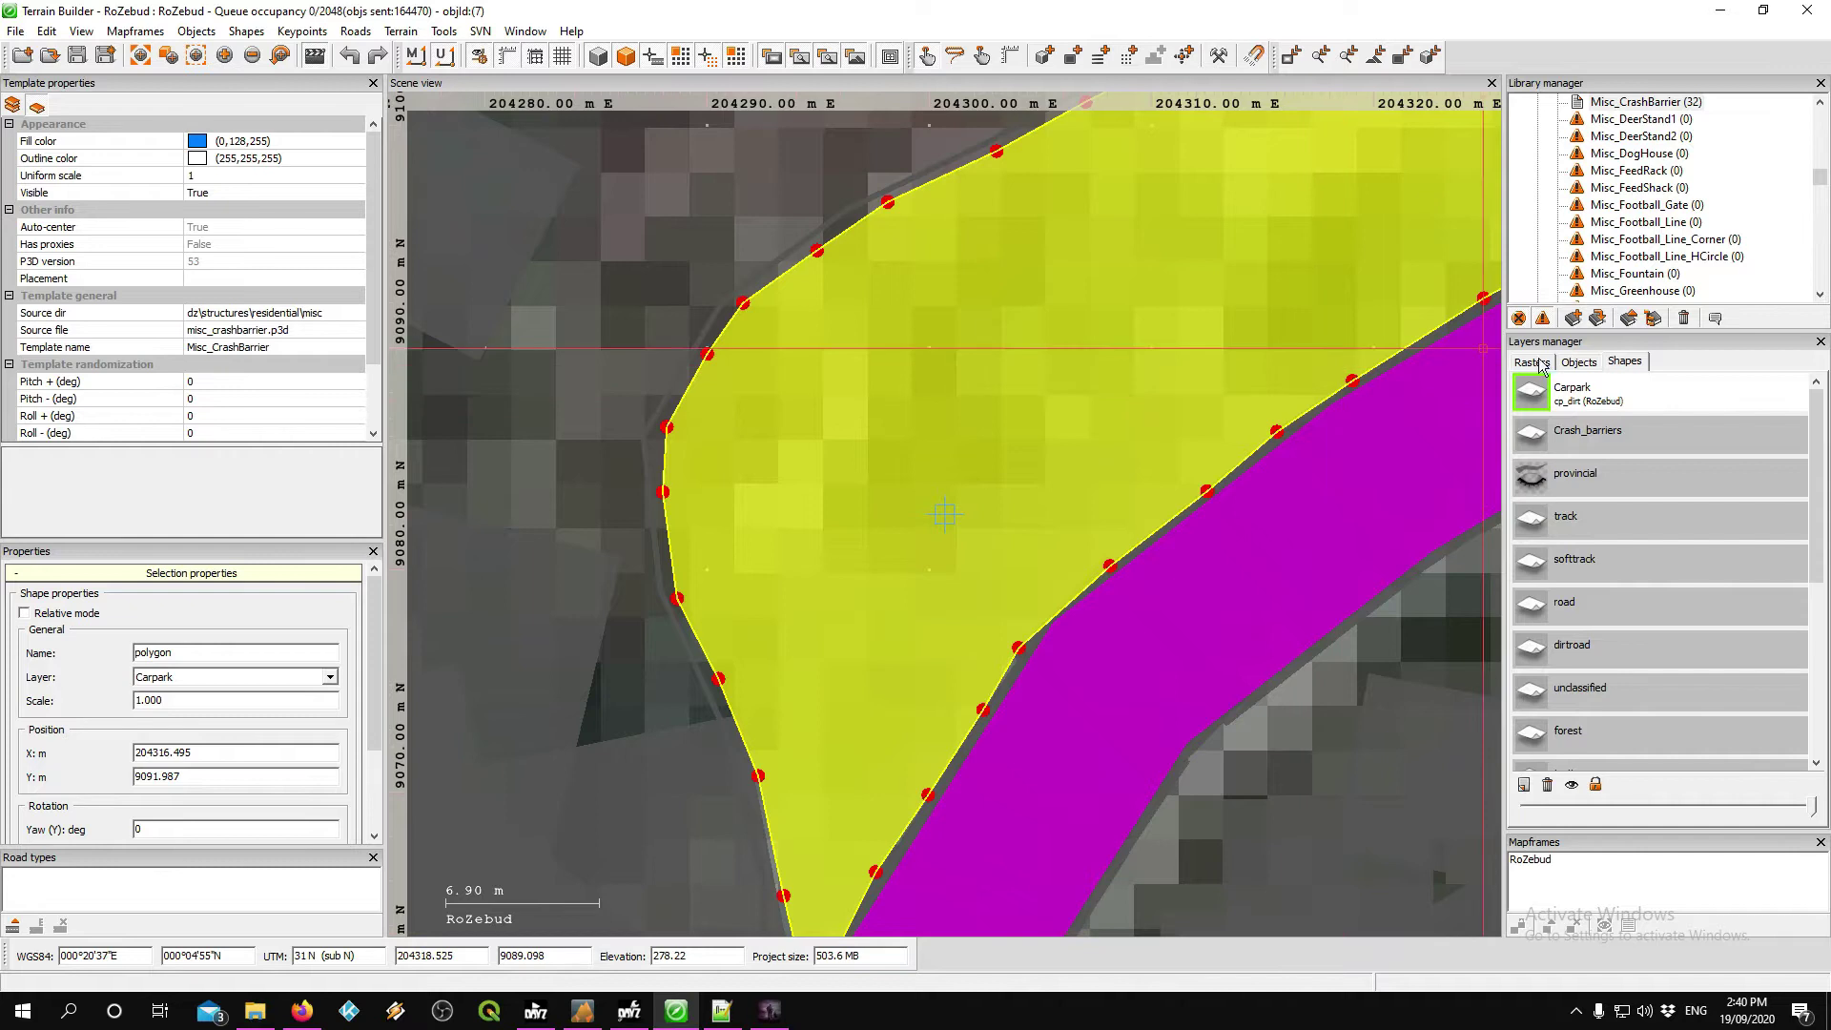
- Confirm cp_dirt as the Carpark layer's surface in Terrain Builder and save the project
right_click(1599, 405)
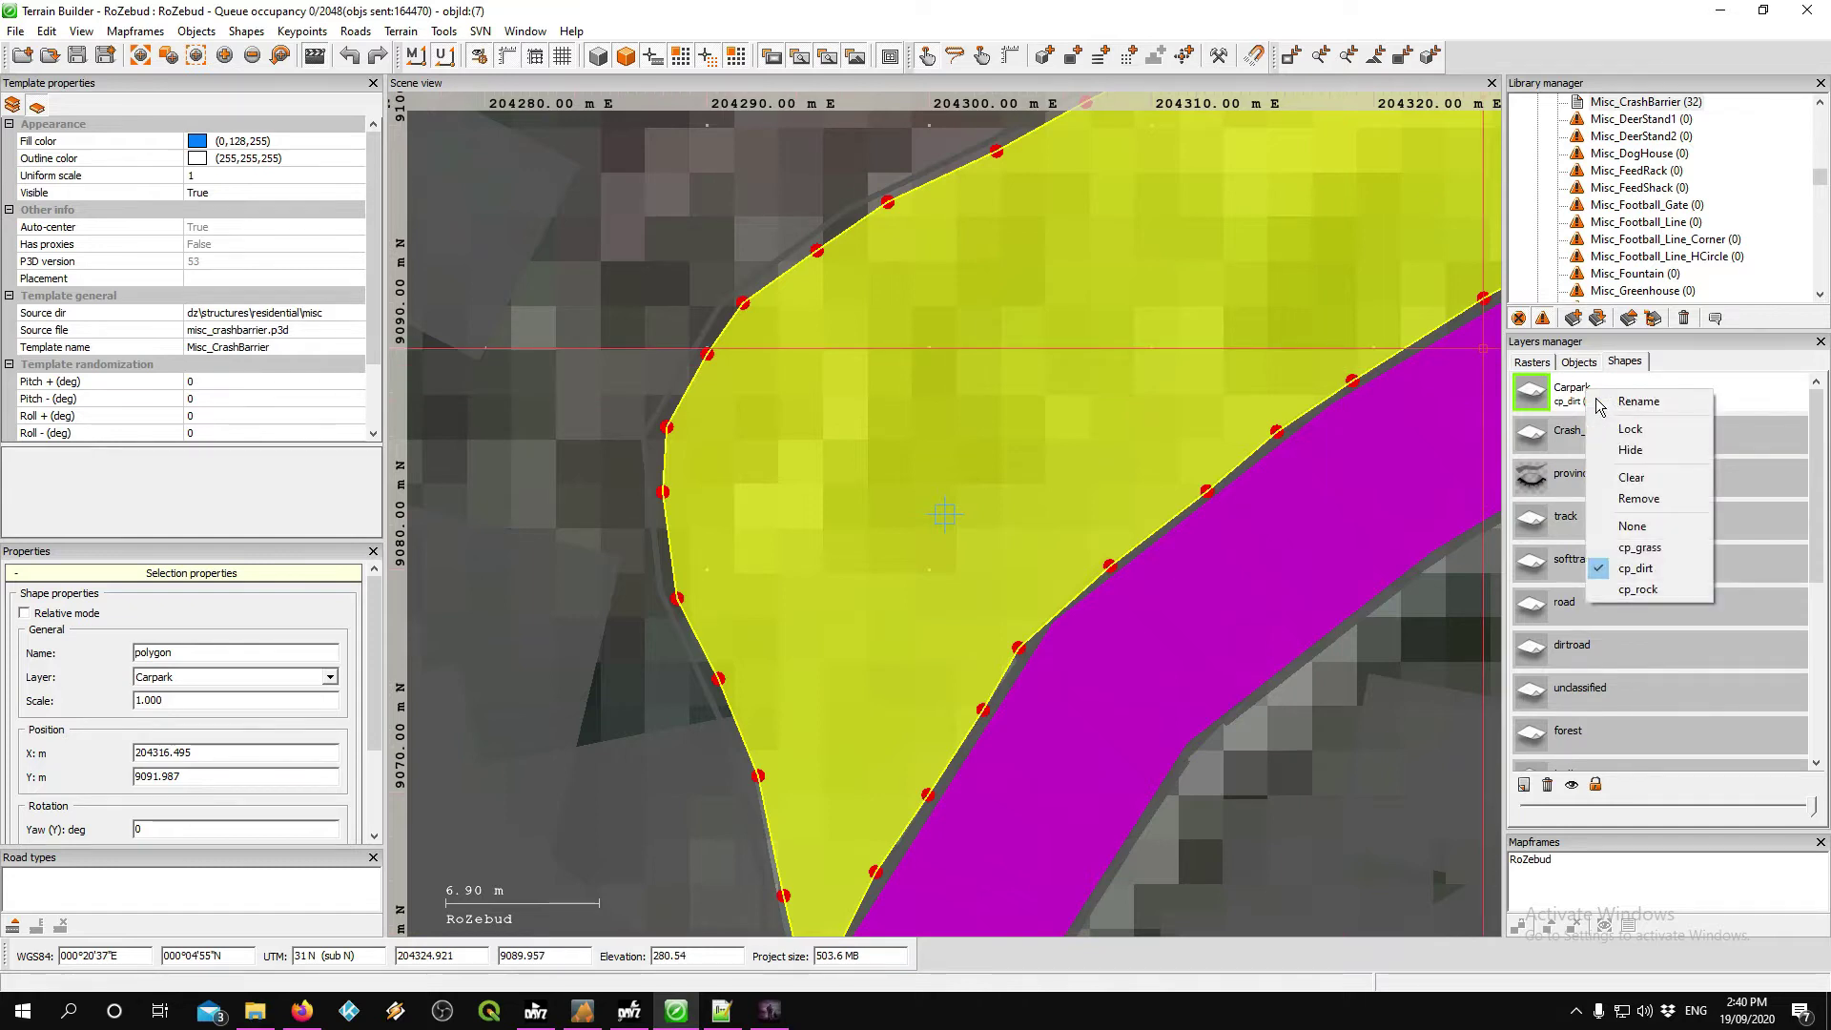
left_click(1625, 575)
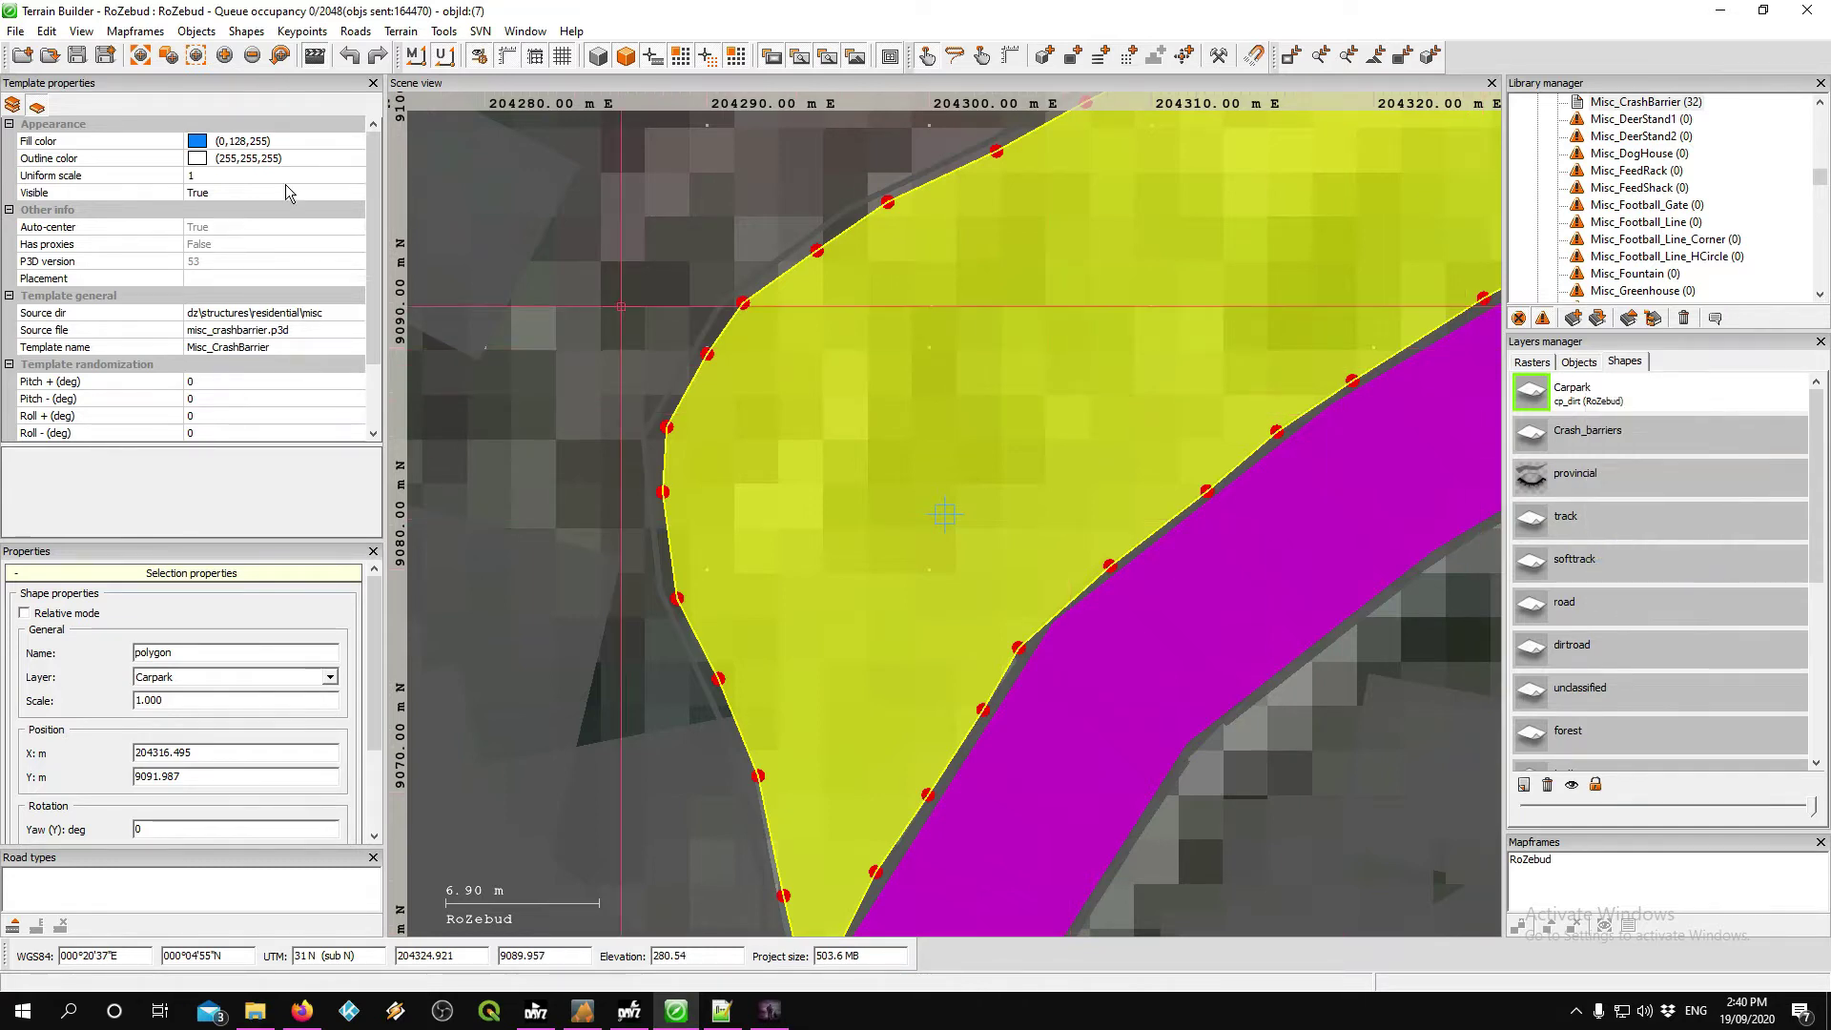
left_click(76, 56)
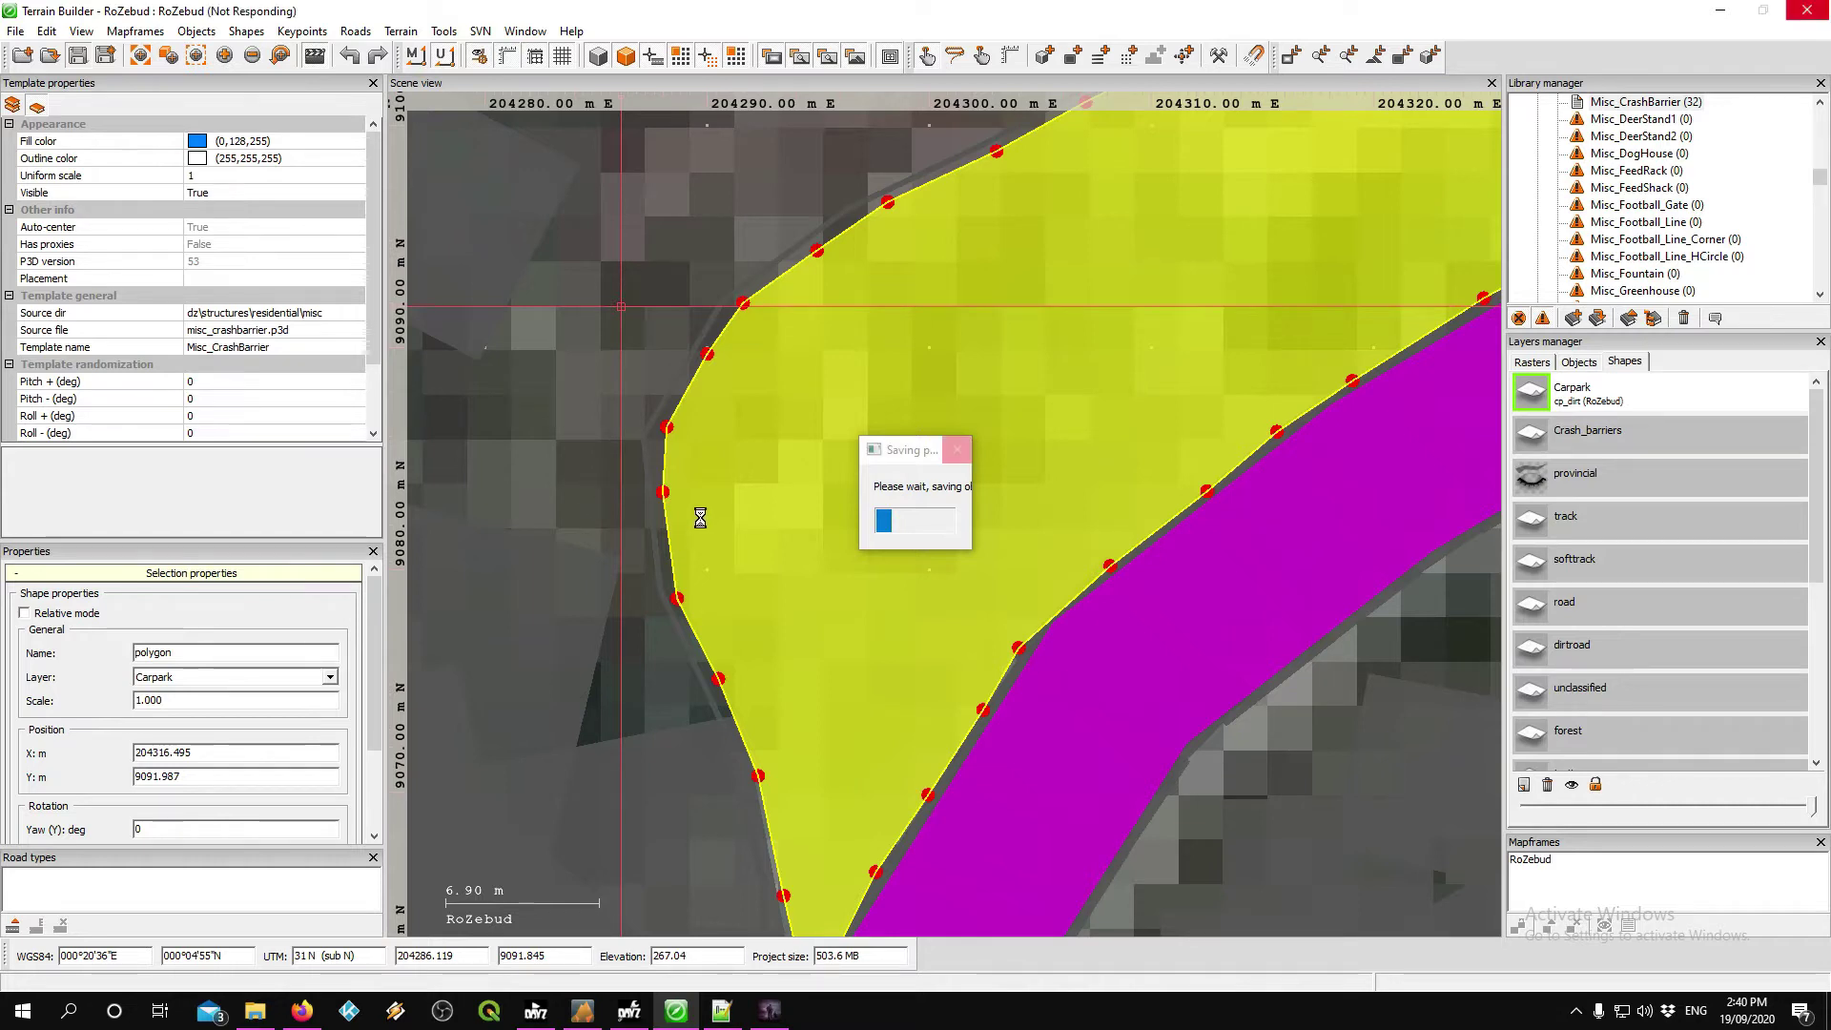
- Review the Carpark polygon's fill and outline settings and reapply cp_dirt to its layer
scroll(894, 394, "down", 2)
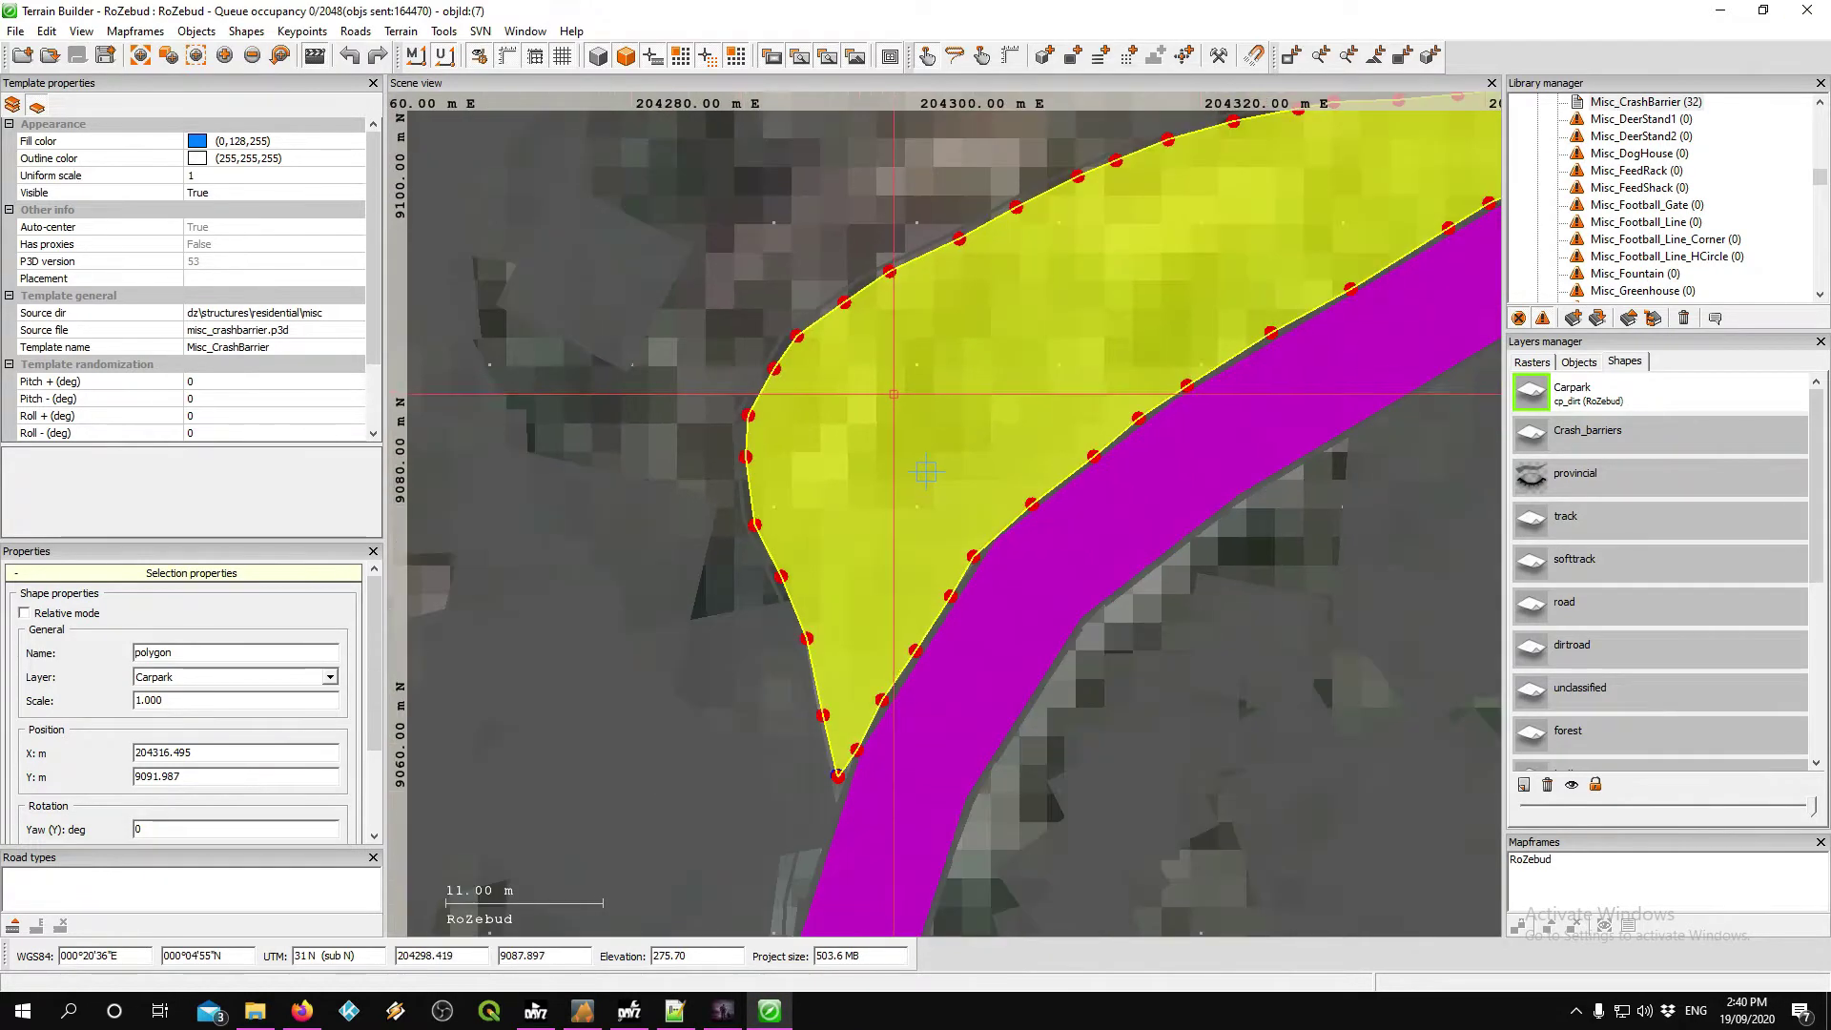
scroll(875, 500, "up", 4)
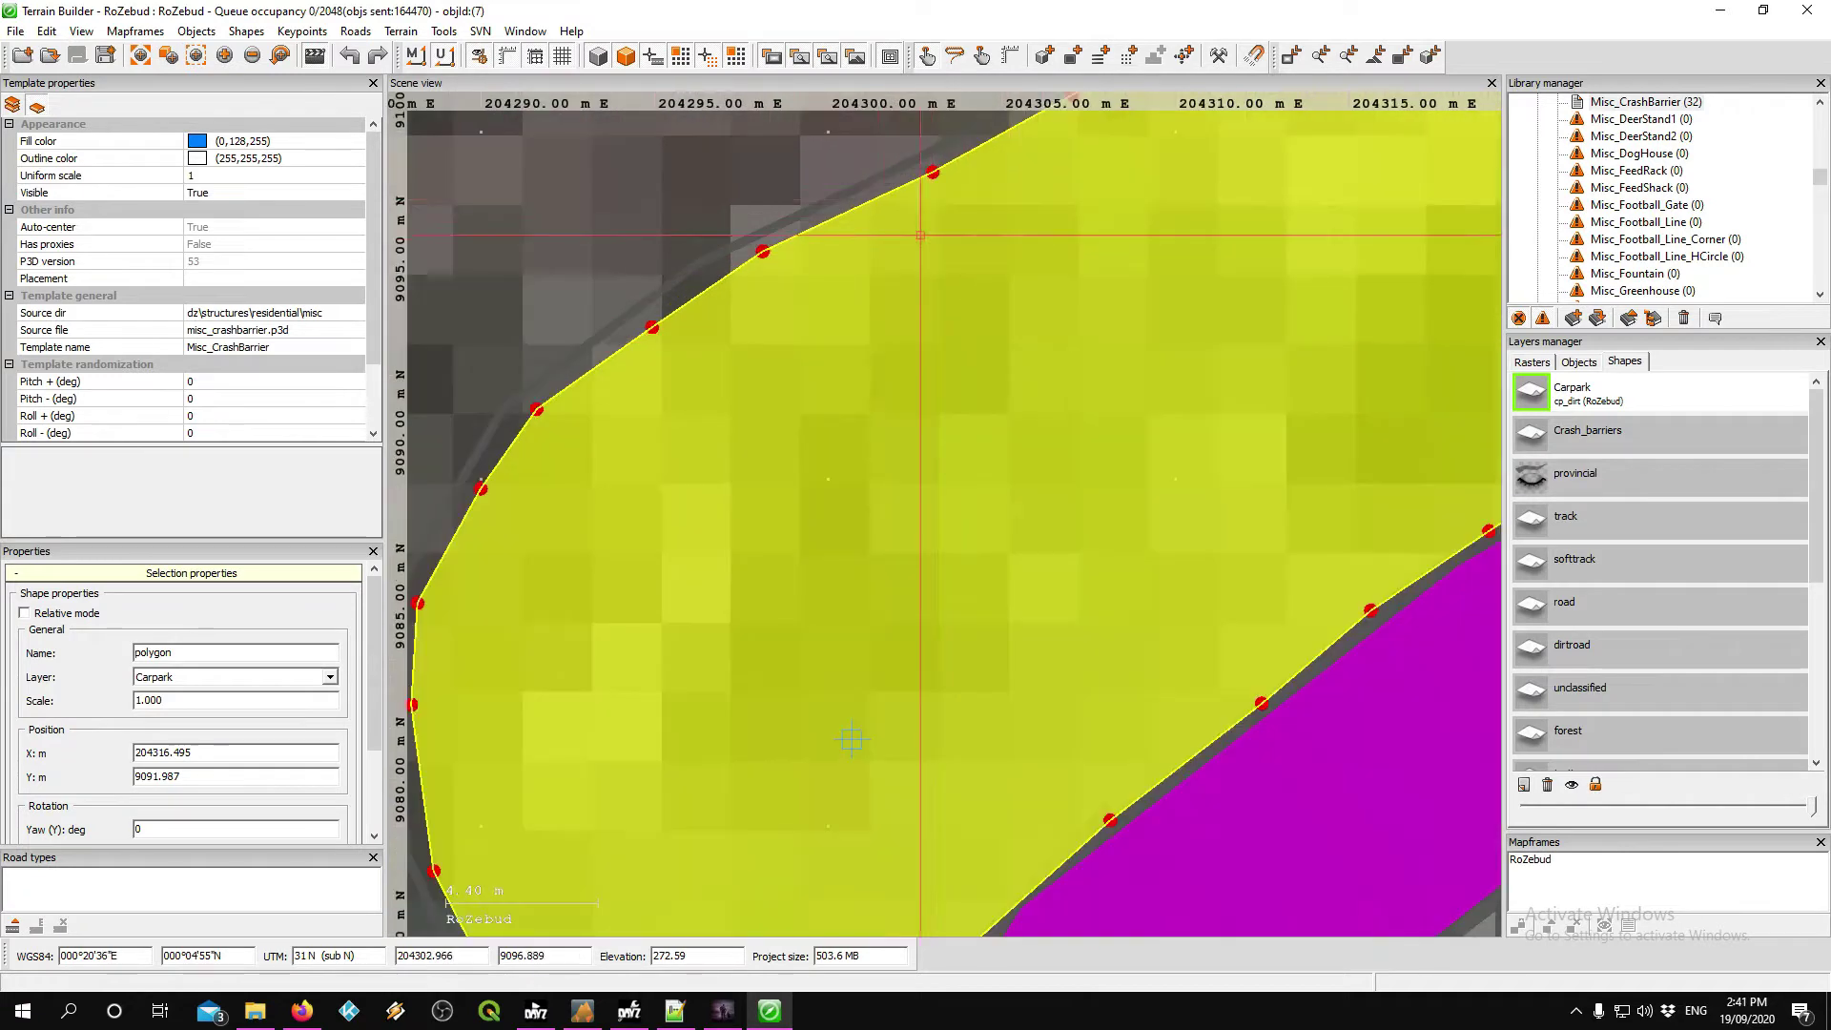
scroll(835, 429, "down", 2)
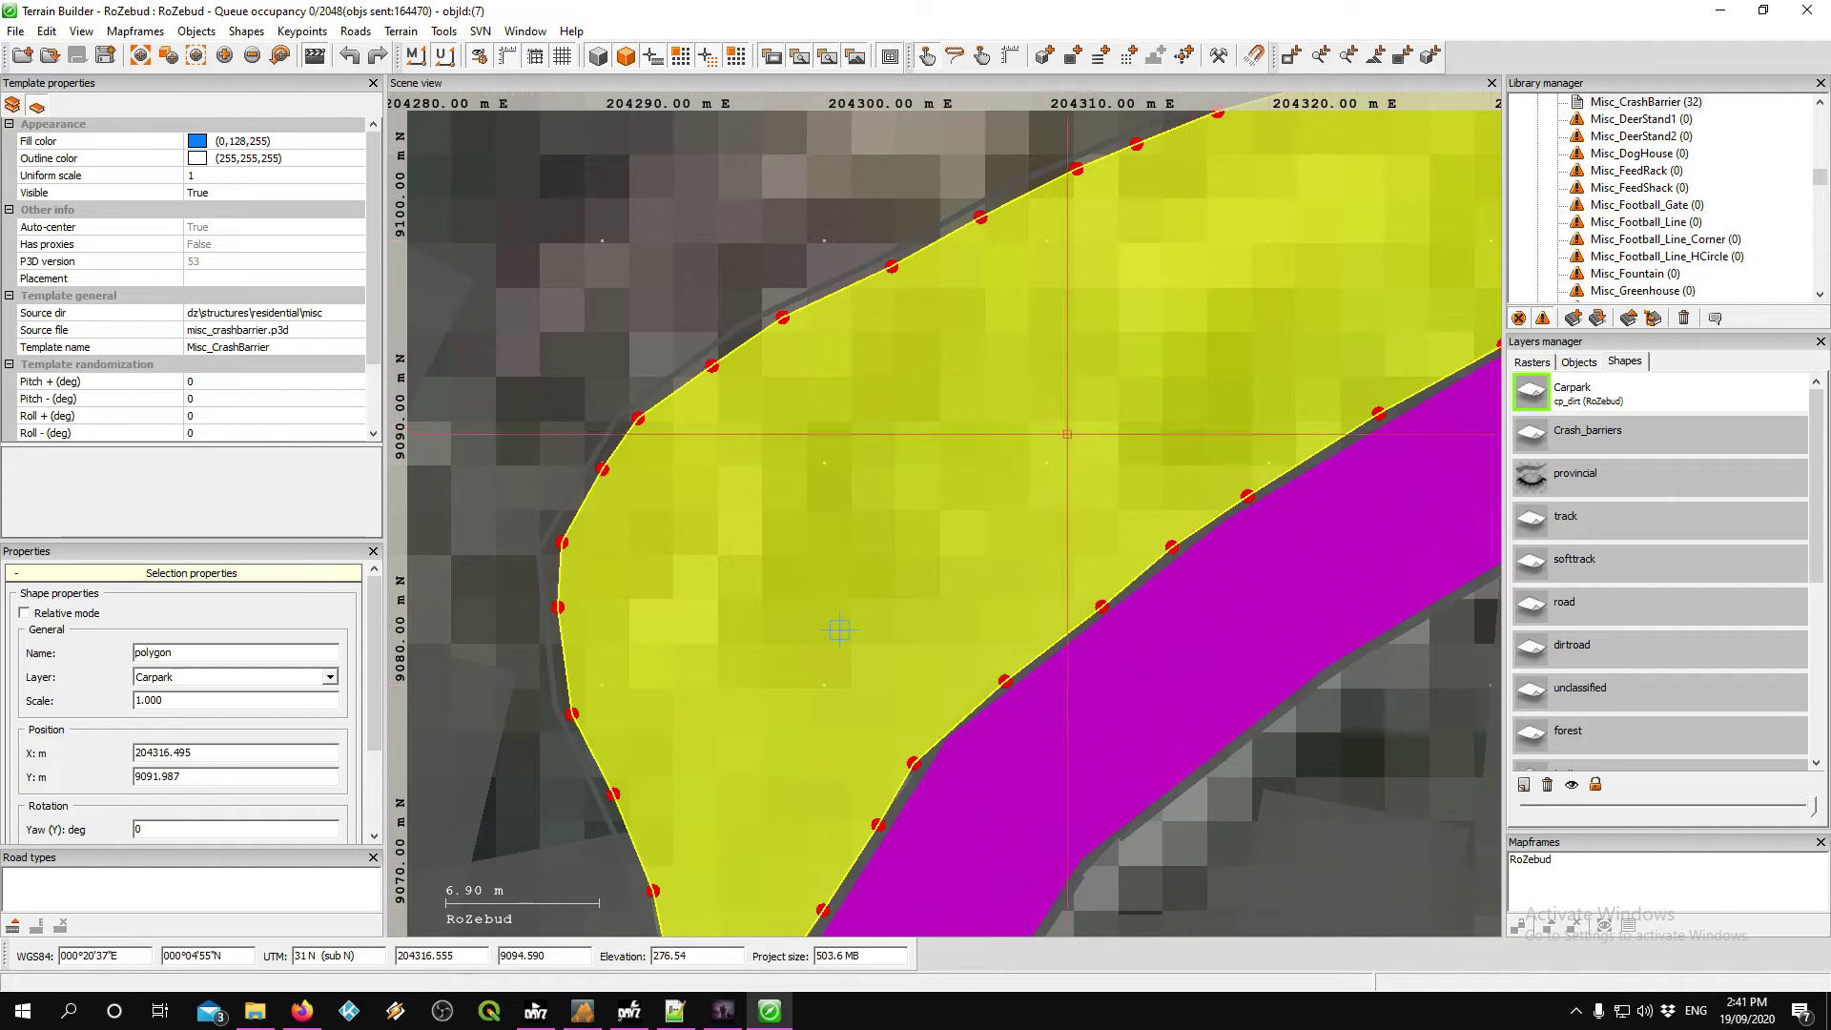
left_click_drag(371, 620, 369, 689)
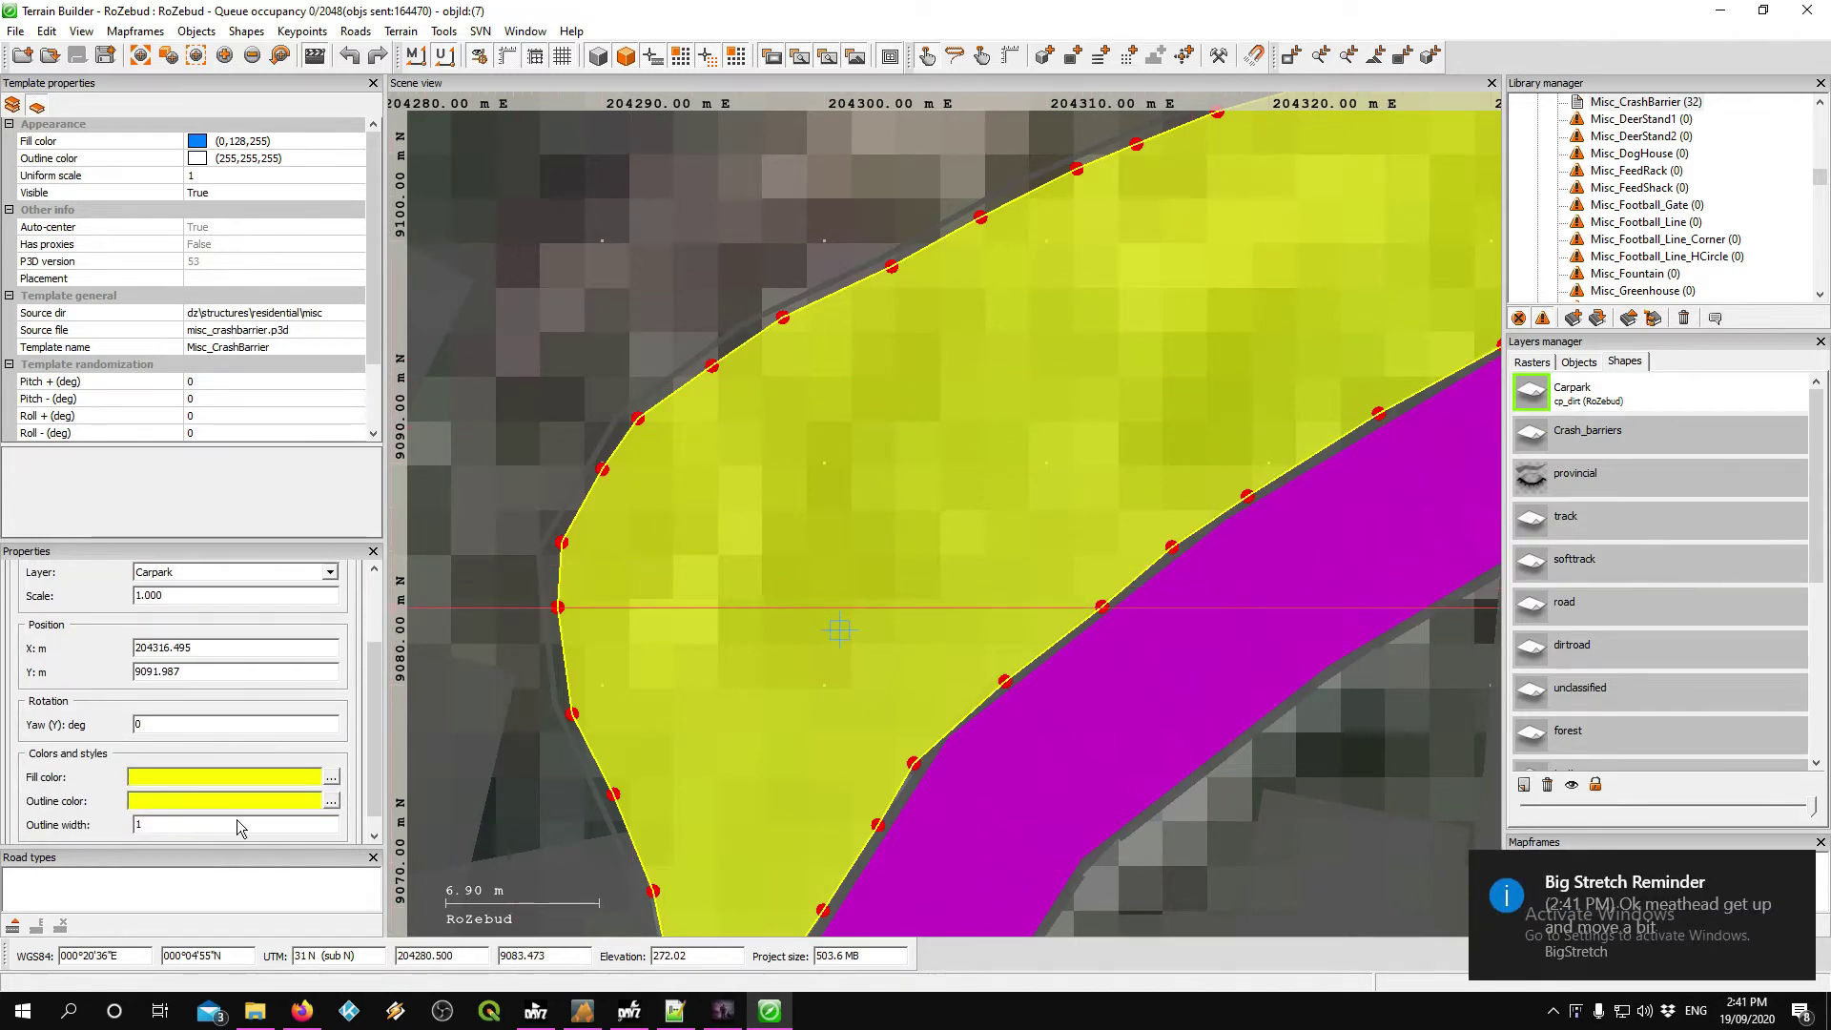
right_click(1627, 416)
left_click(1663, 583)
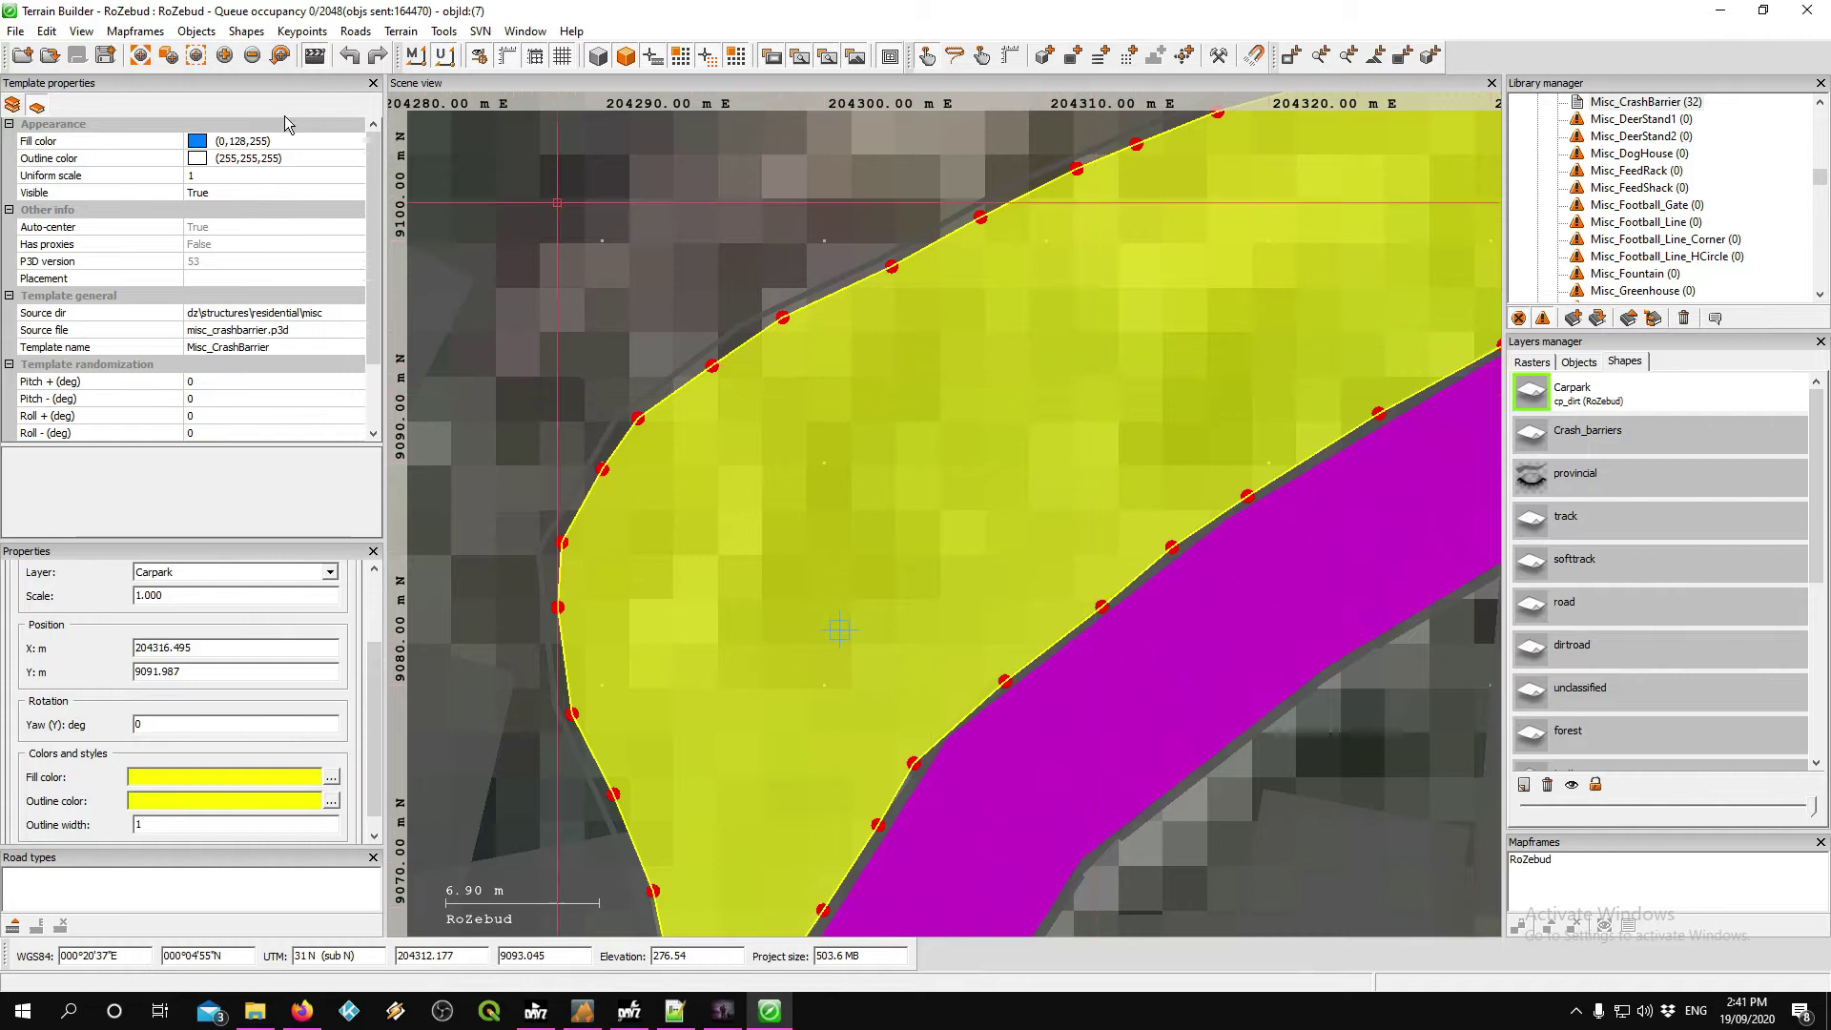
- Start a shapes-to-imagery export with surface mask creation enabled and name the surface new_mask_updated
left_click(17, 33)
mouse_move(45, 32)
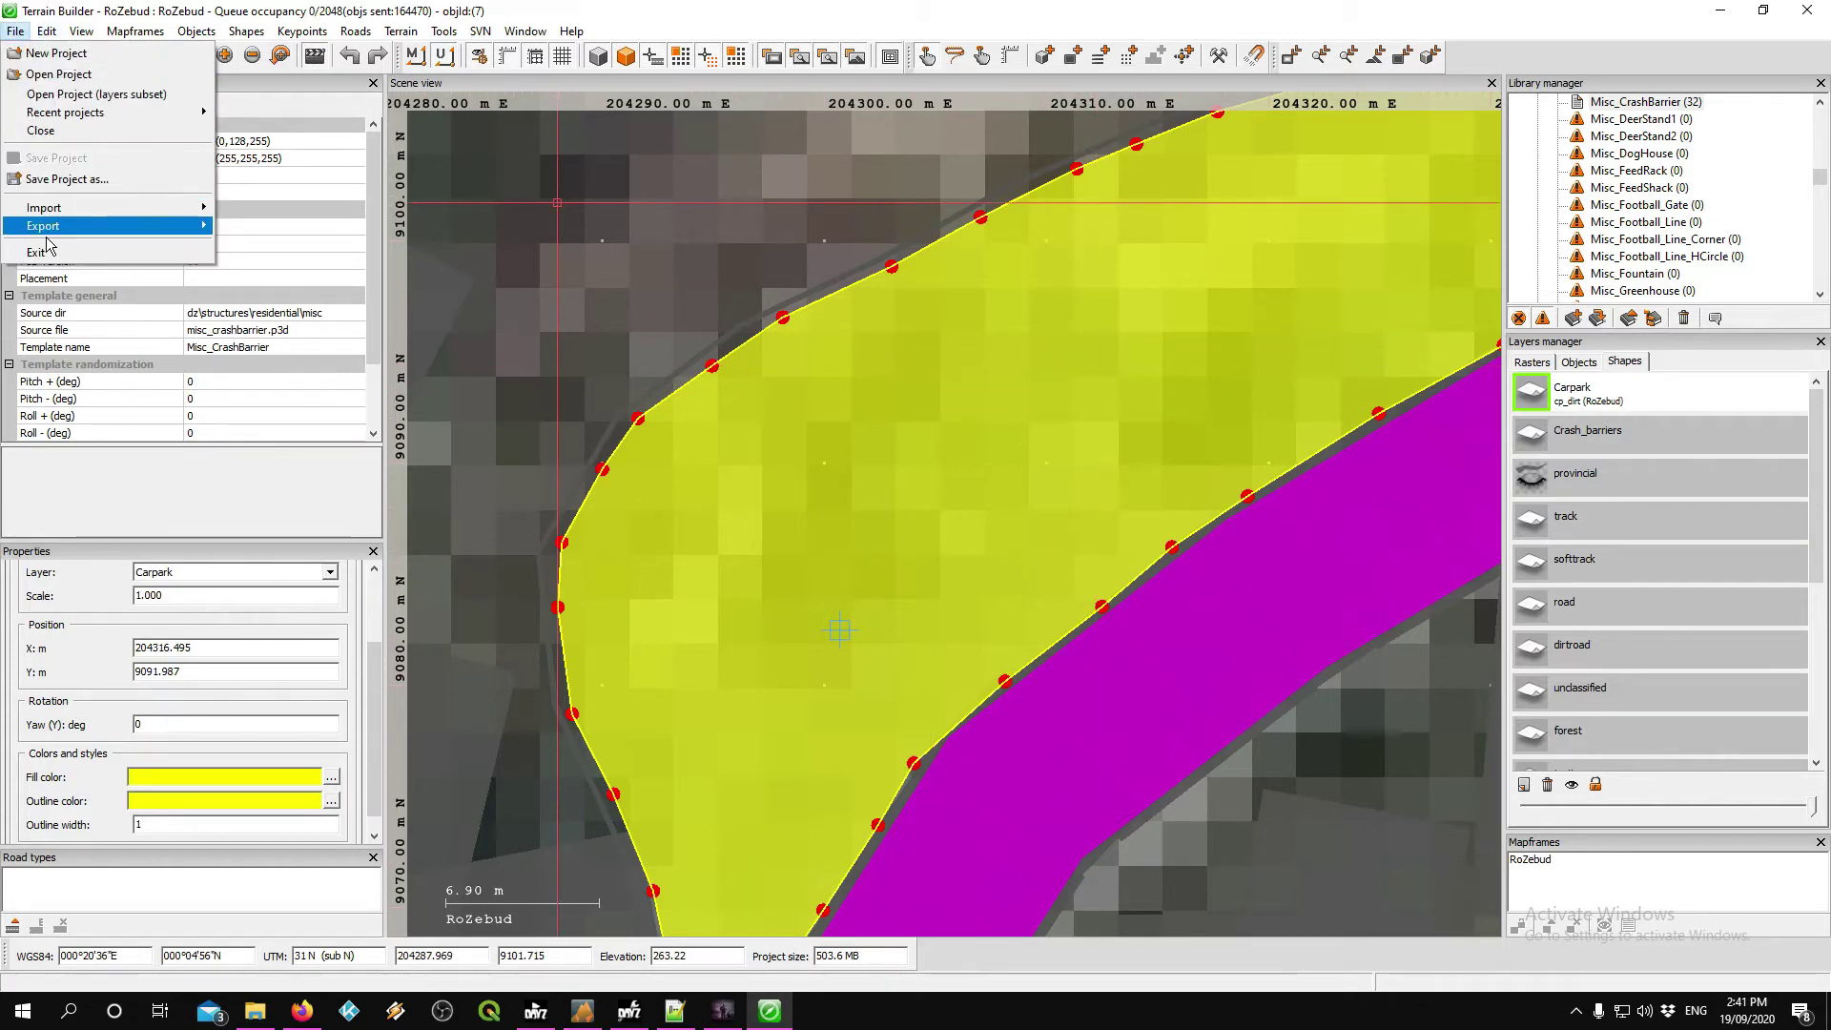
mouse_move(46, 237)
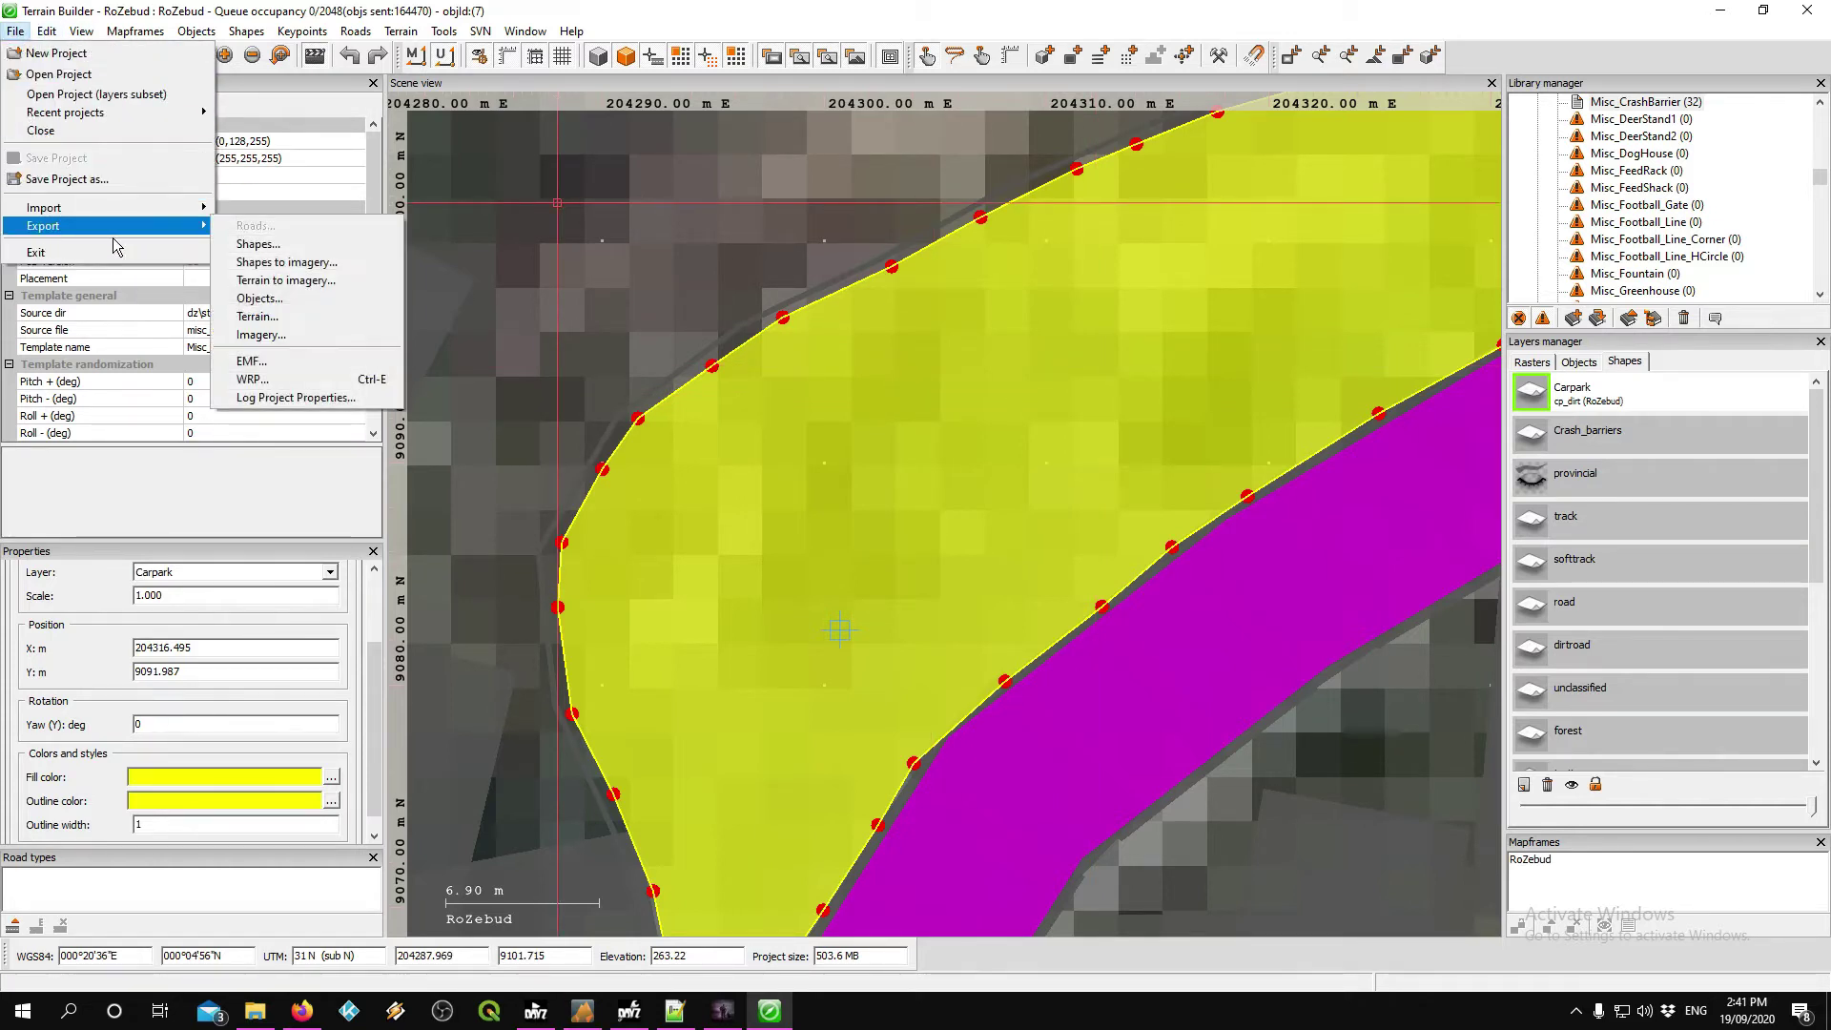
left_click(272, 271)
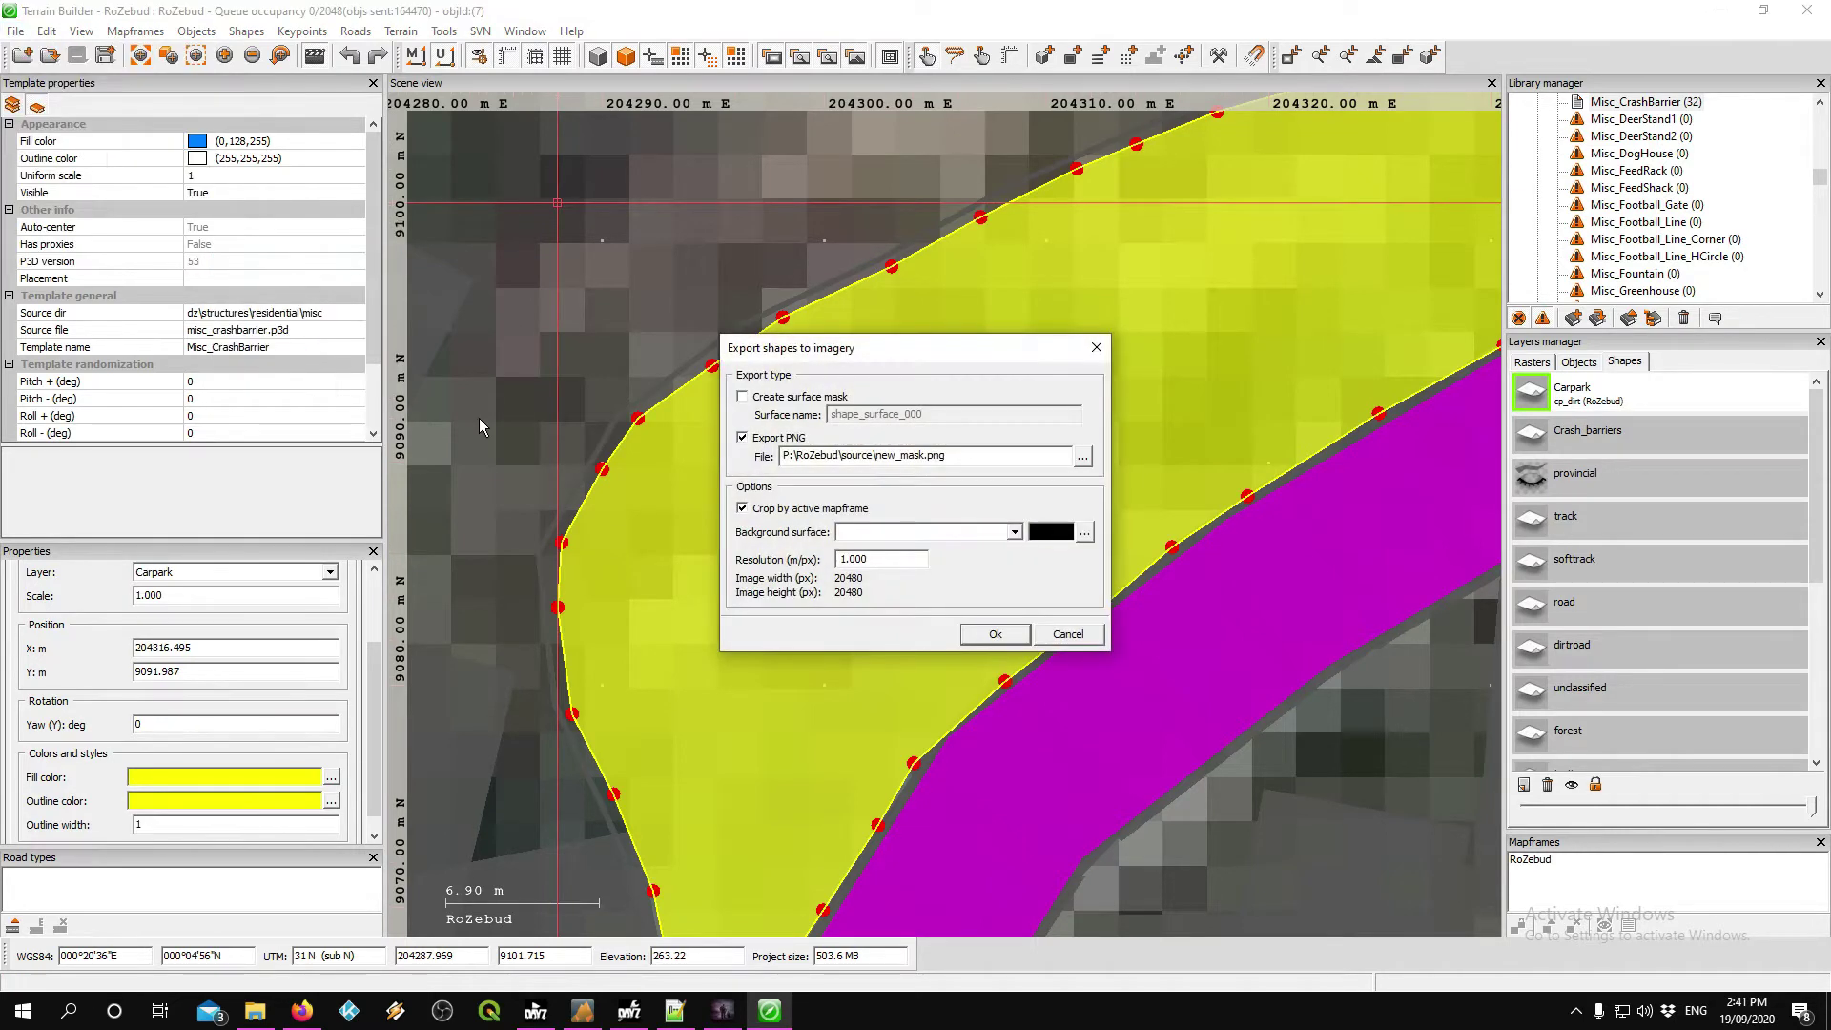
left_click(743, 397)
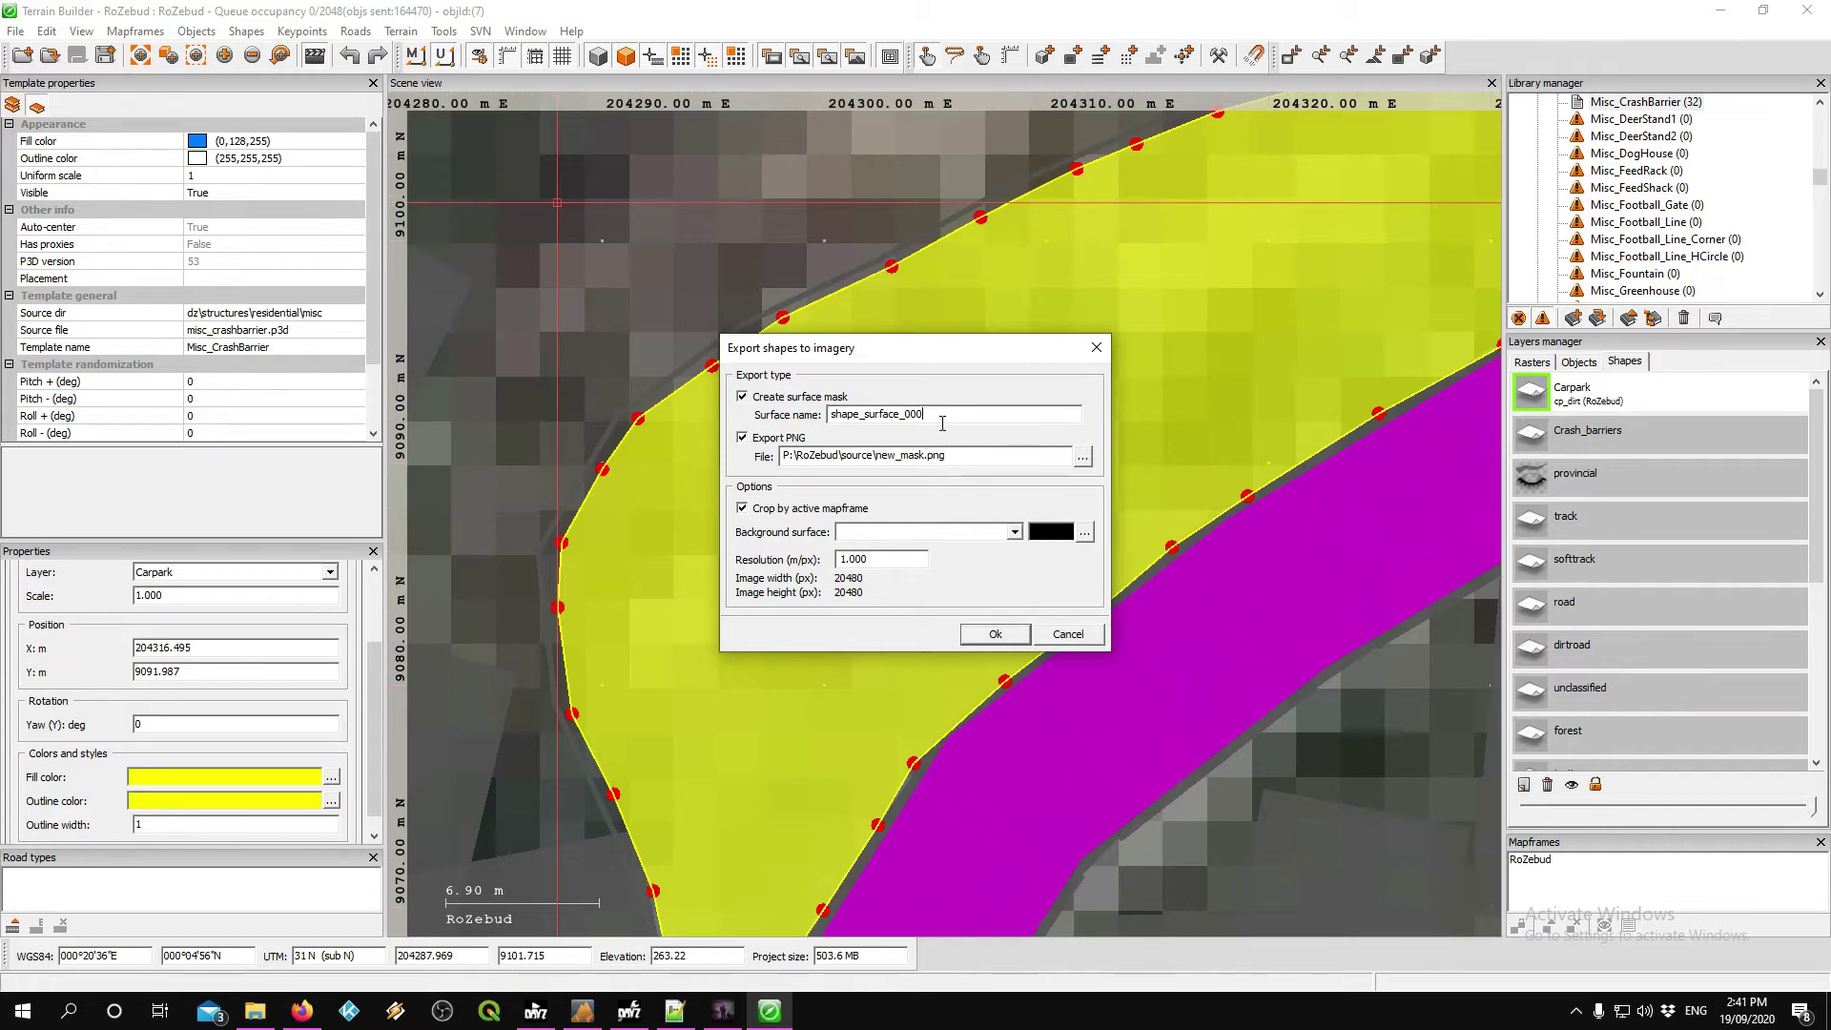
left_click_drag(931, 416, 797, 428)
type("new_mask_updated")
- Choose cp_grass as the export's background surface and generate the mask
left_click(1022, 535)
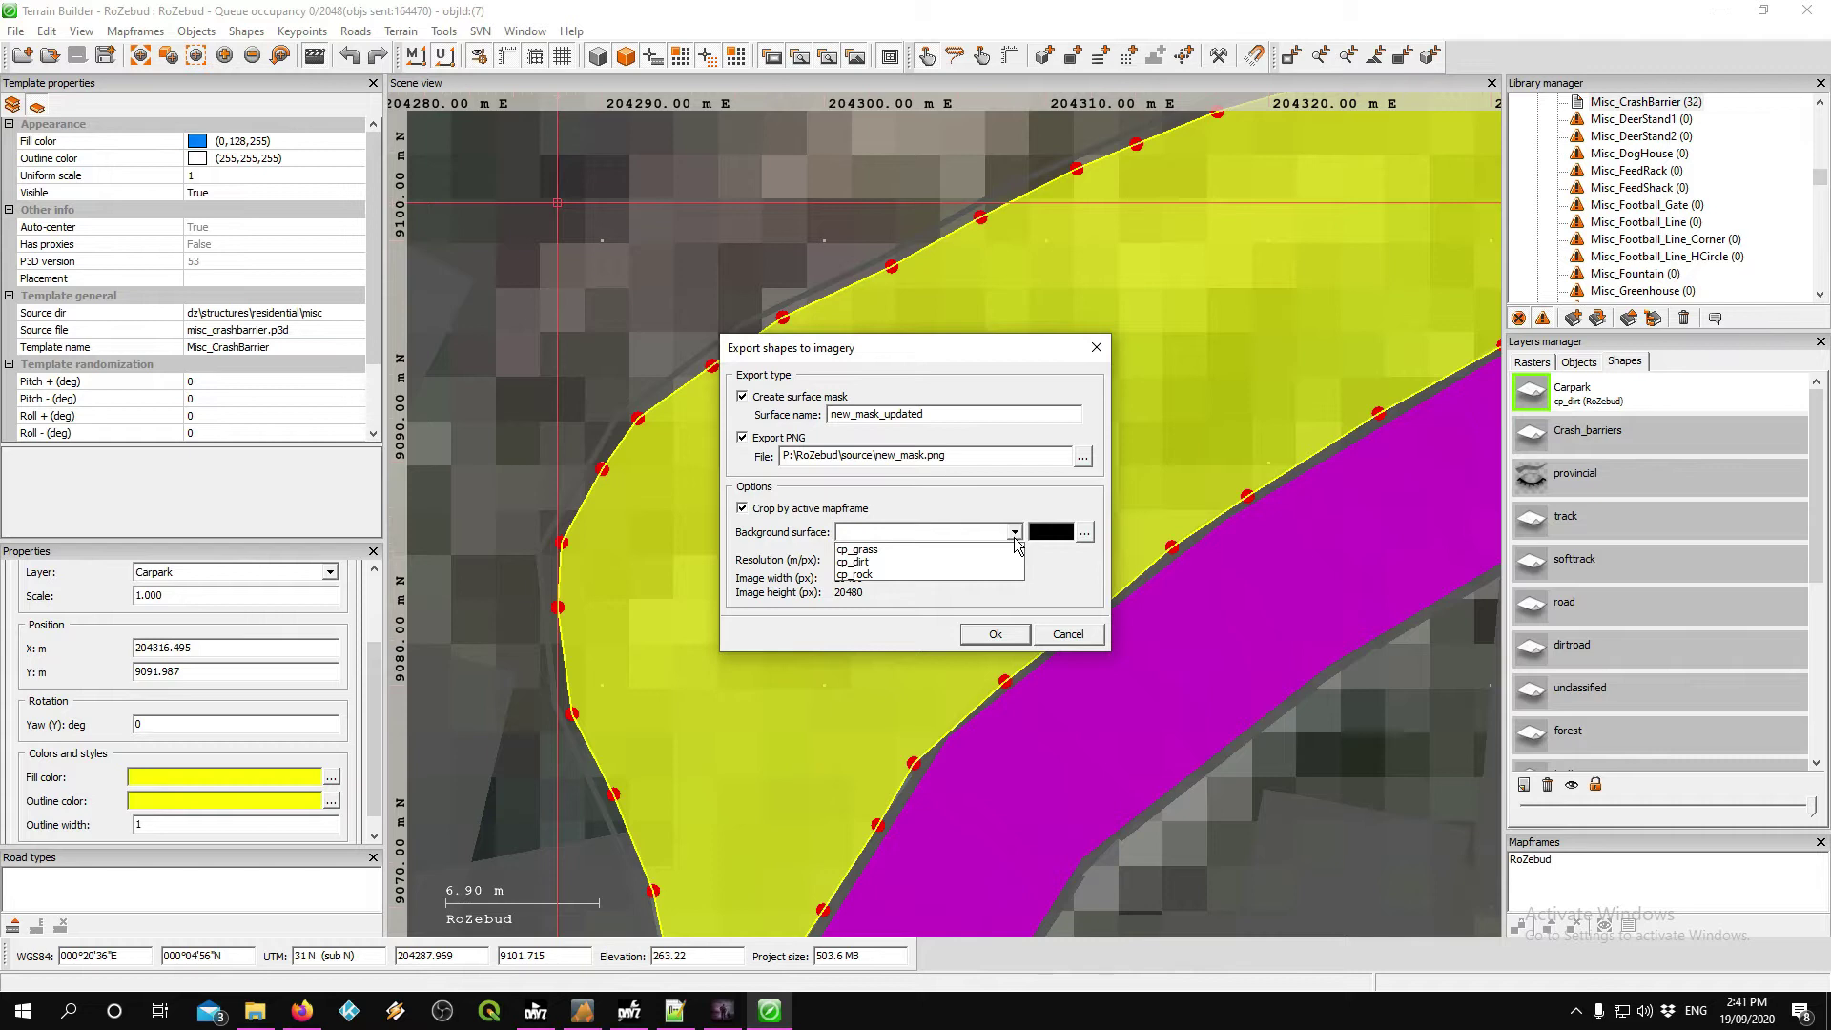
left_click(899, 552)
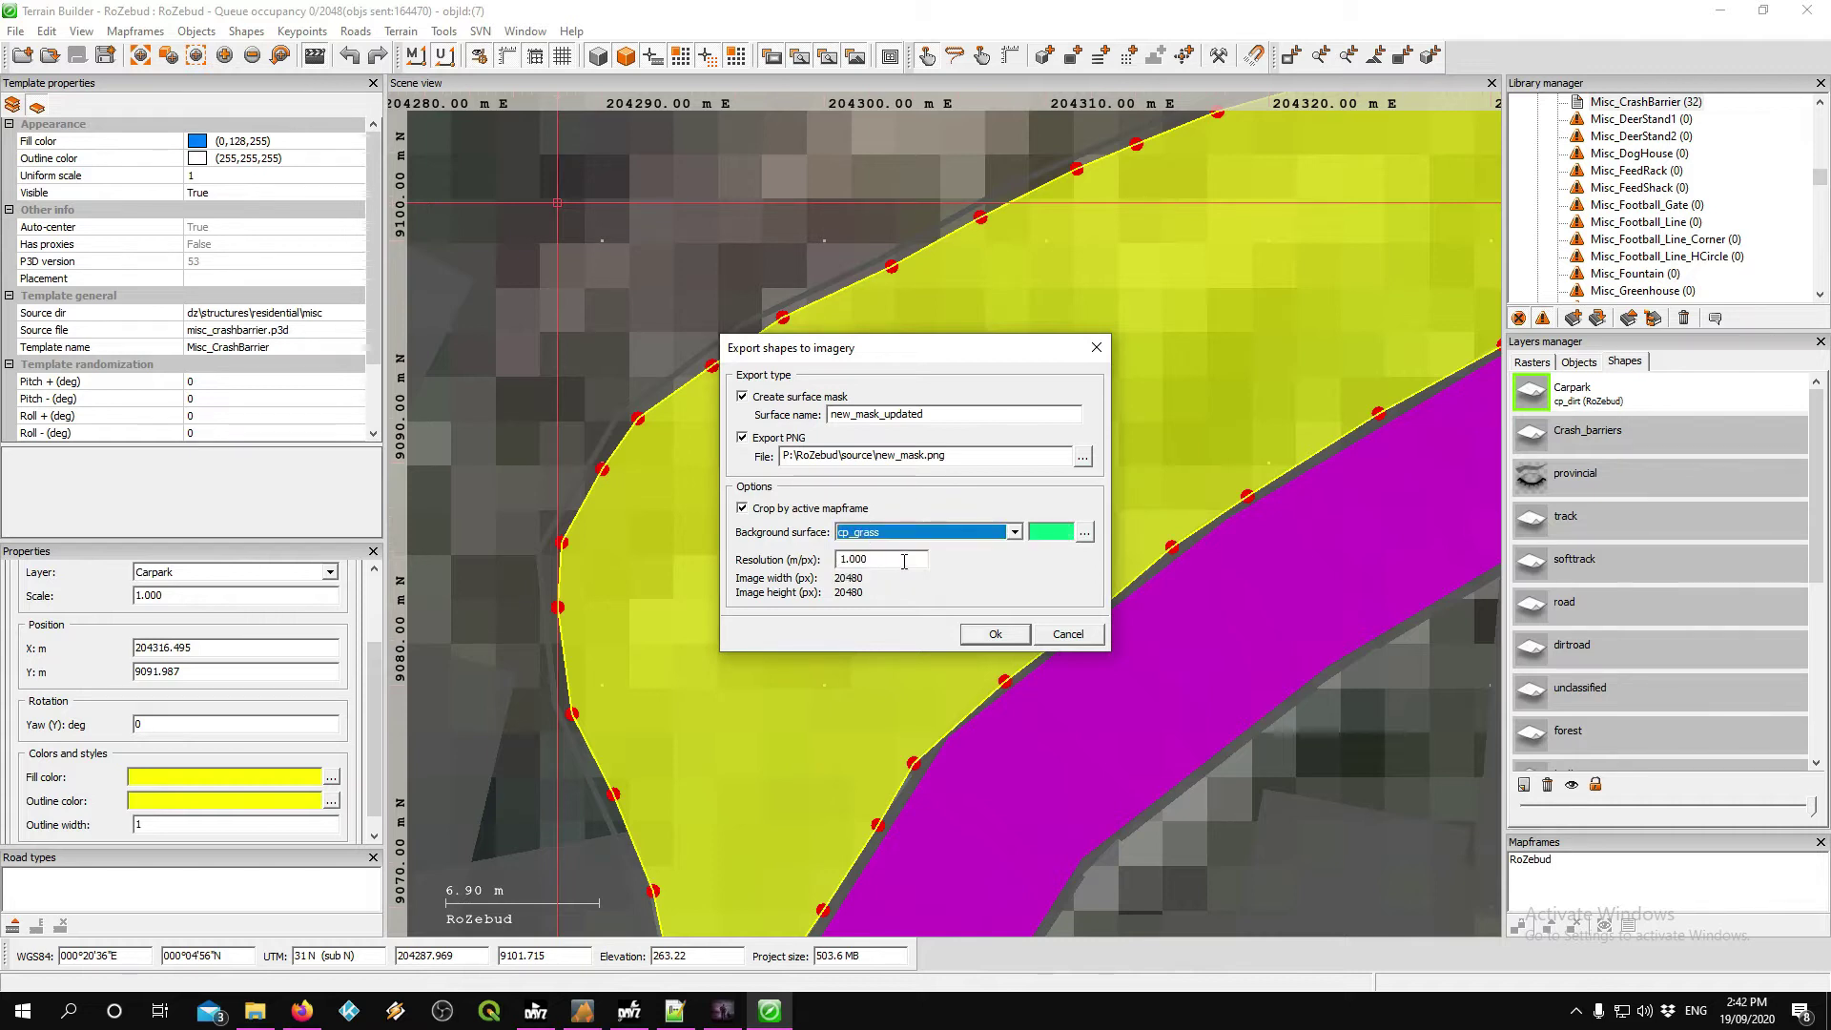
left_click(994, 642)
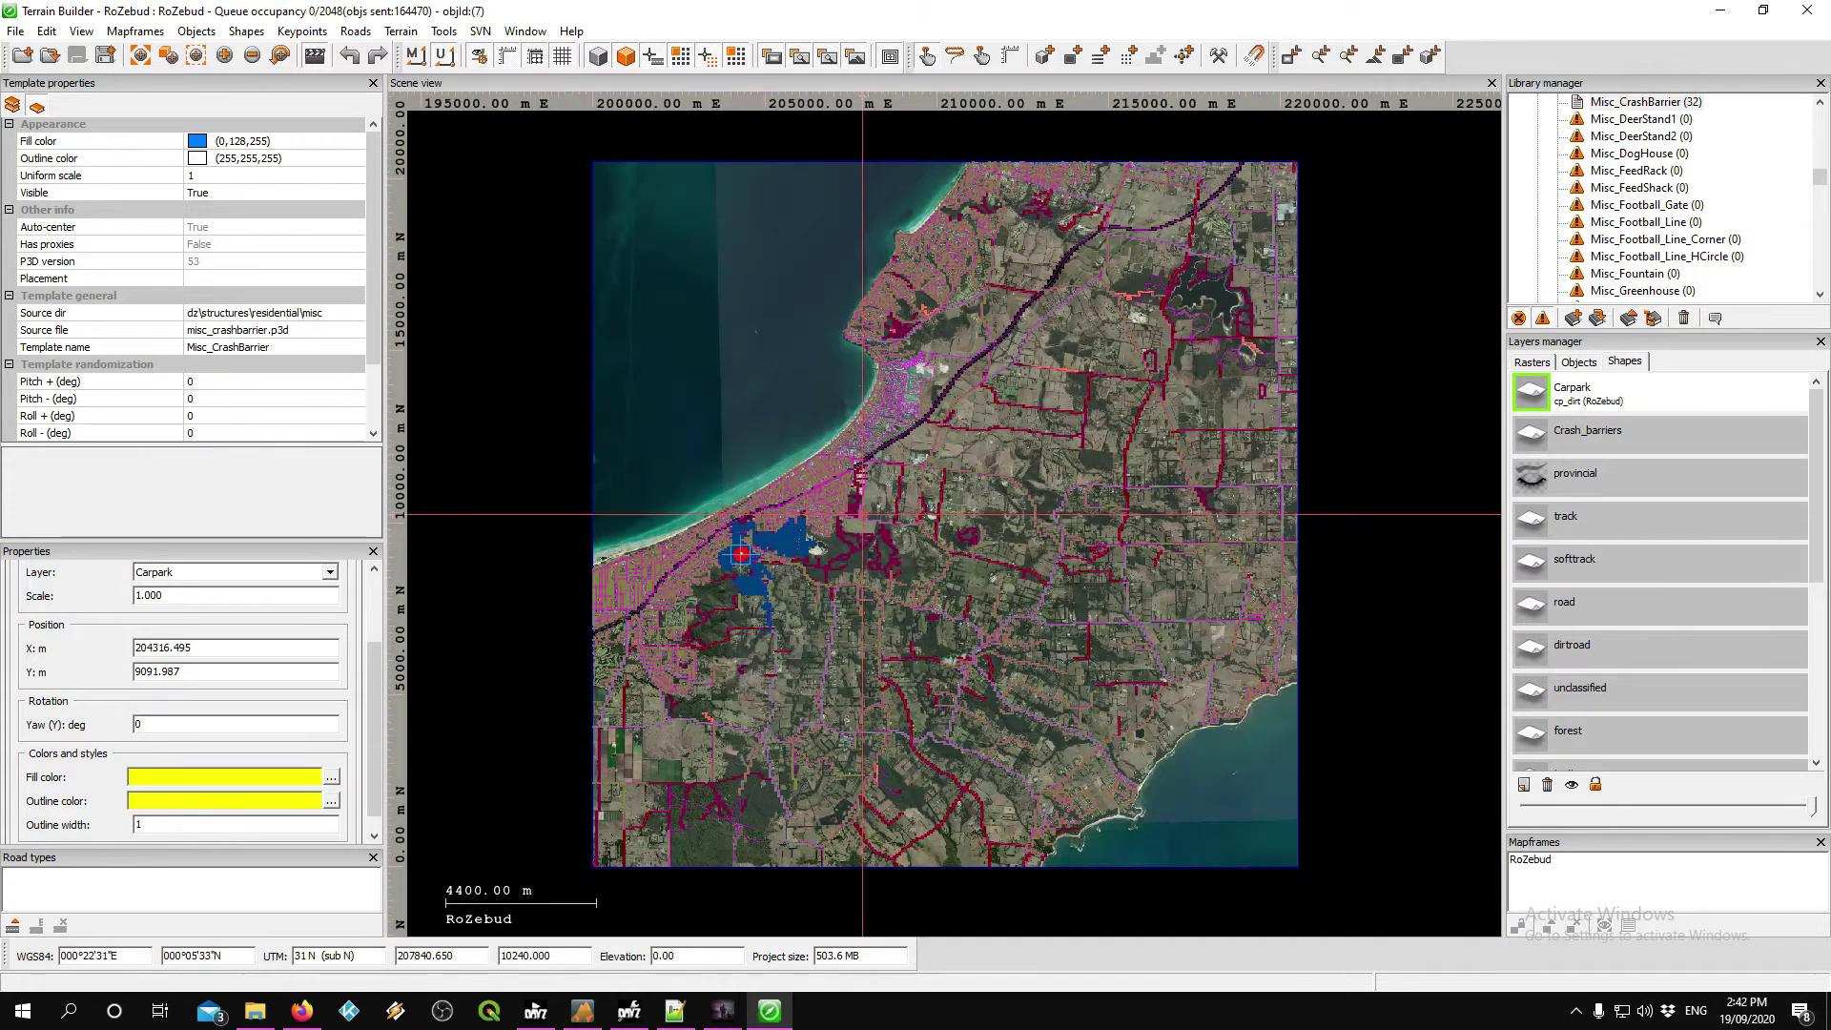
- Remove the old mask_lco.bmp raster from the project and save the project
scroll(717, 402, "up", 3)
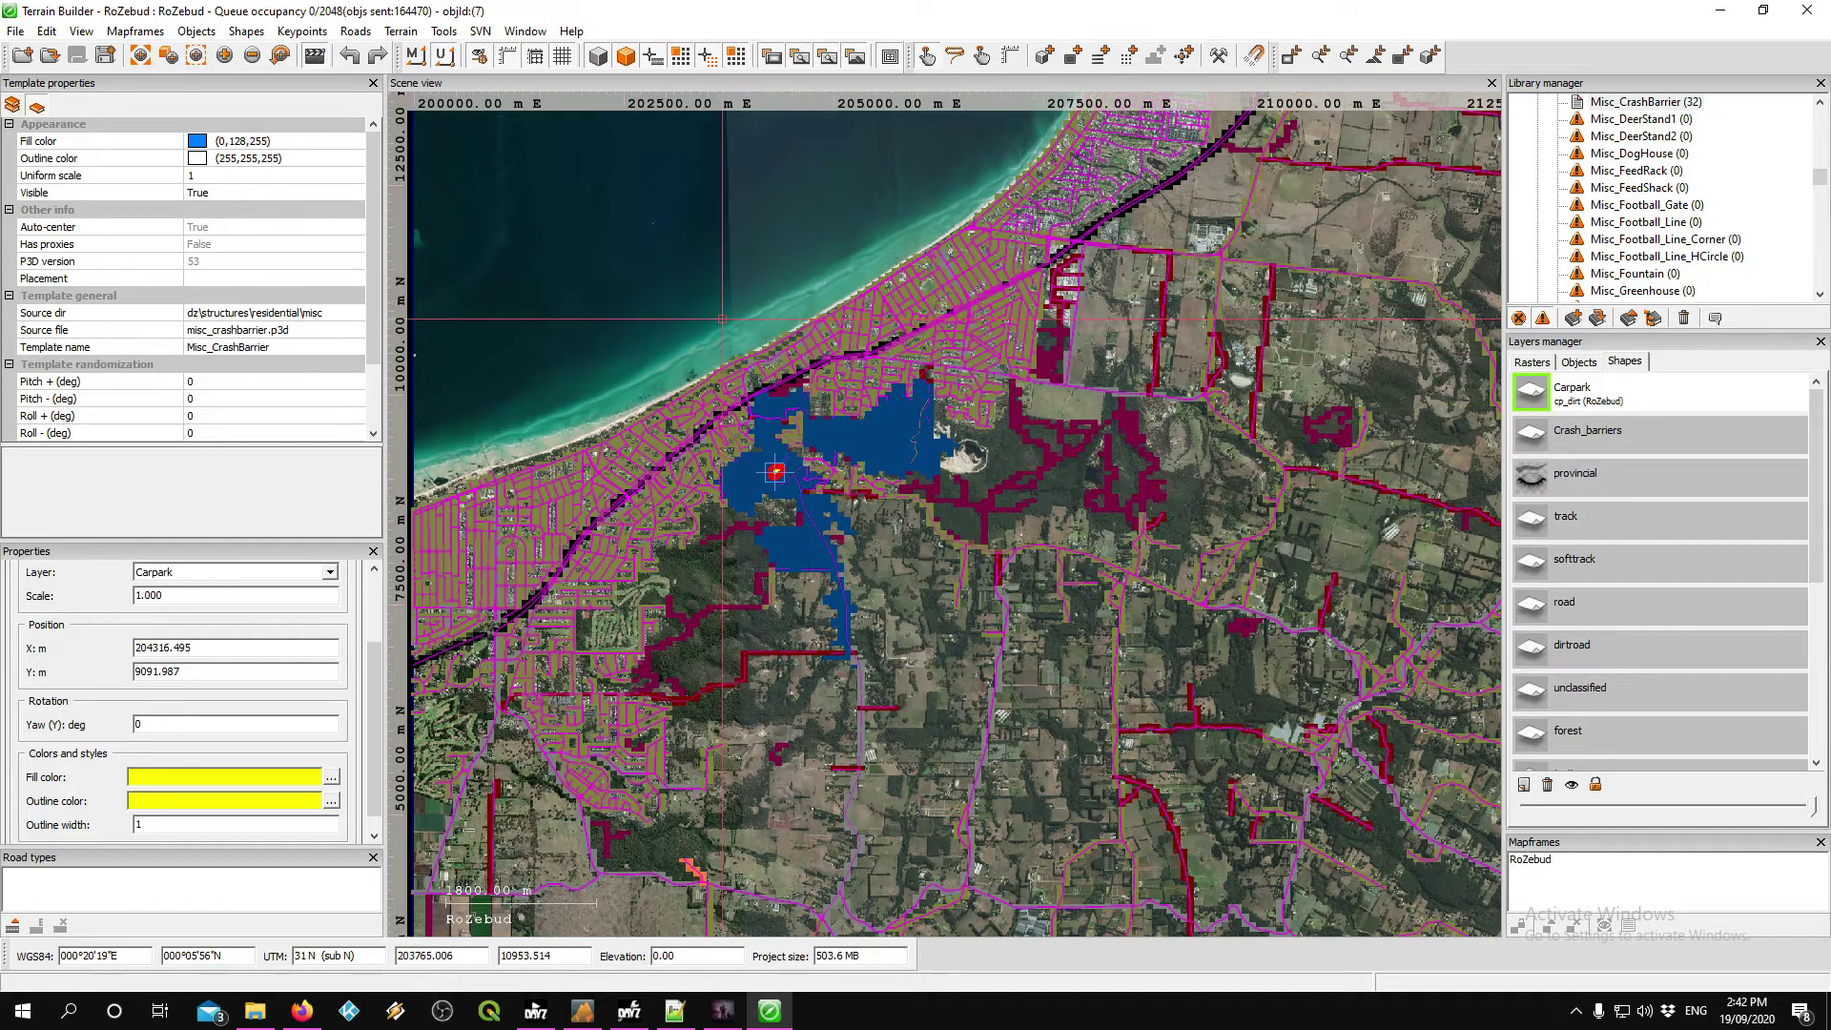
scroll(708, 452, "up", 4)
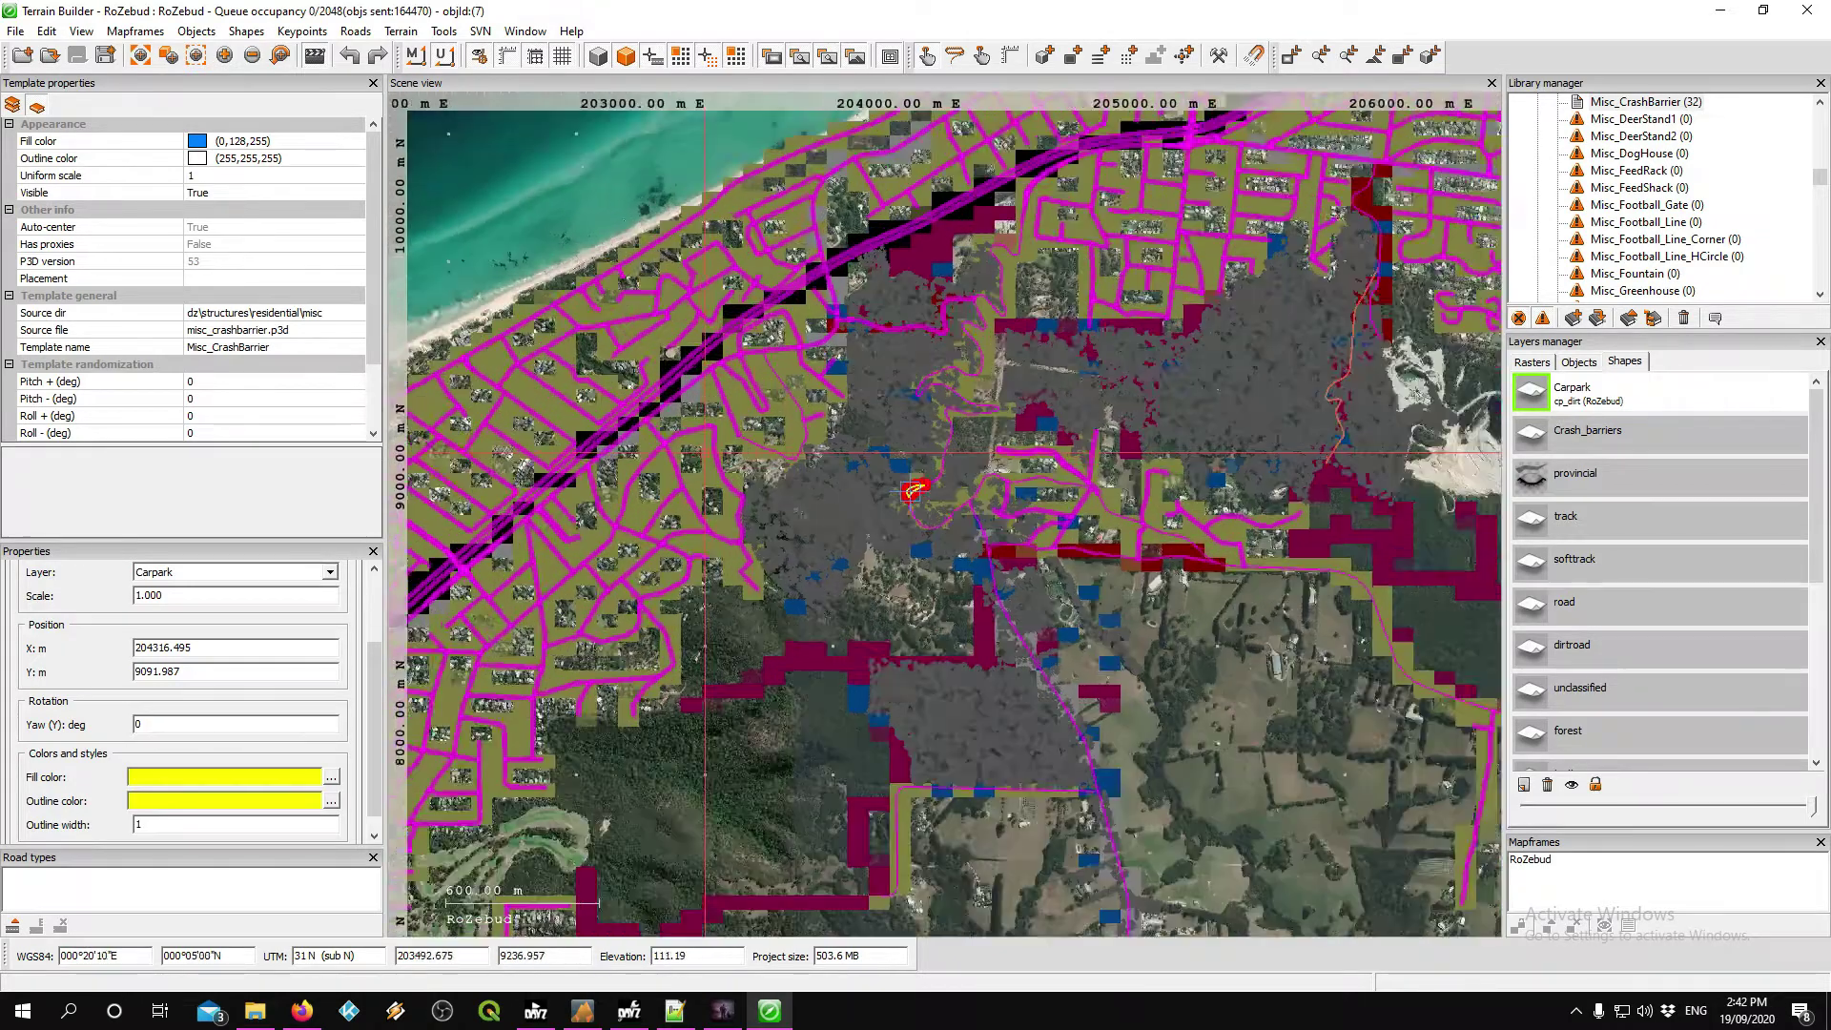
scroll(994, 400, "up", 3)
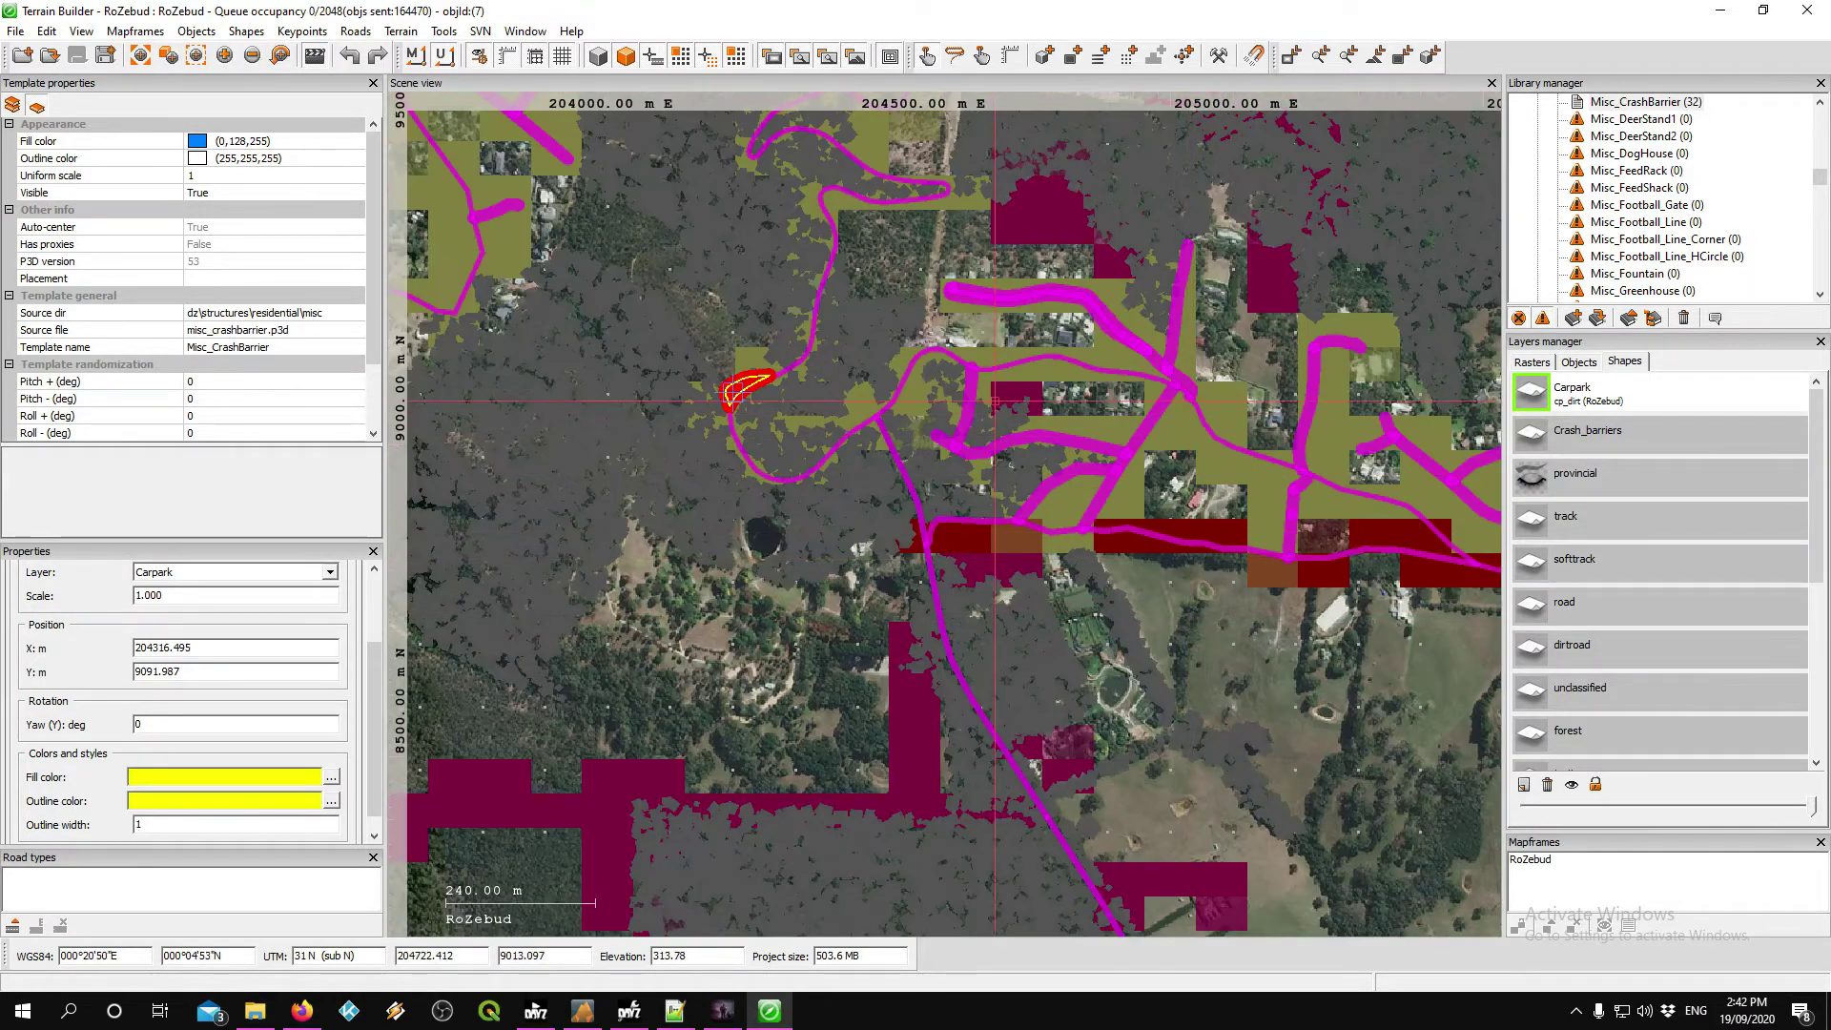
scroll(994, 401, "up", 3)
middle_click_drag(939, 429, 1075, 513)
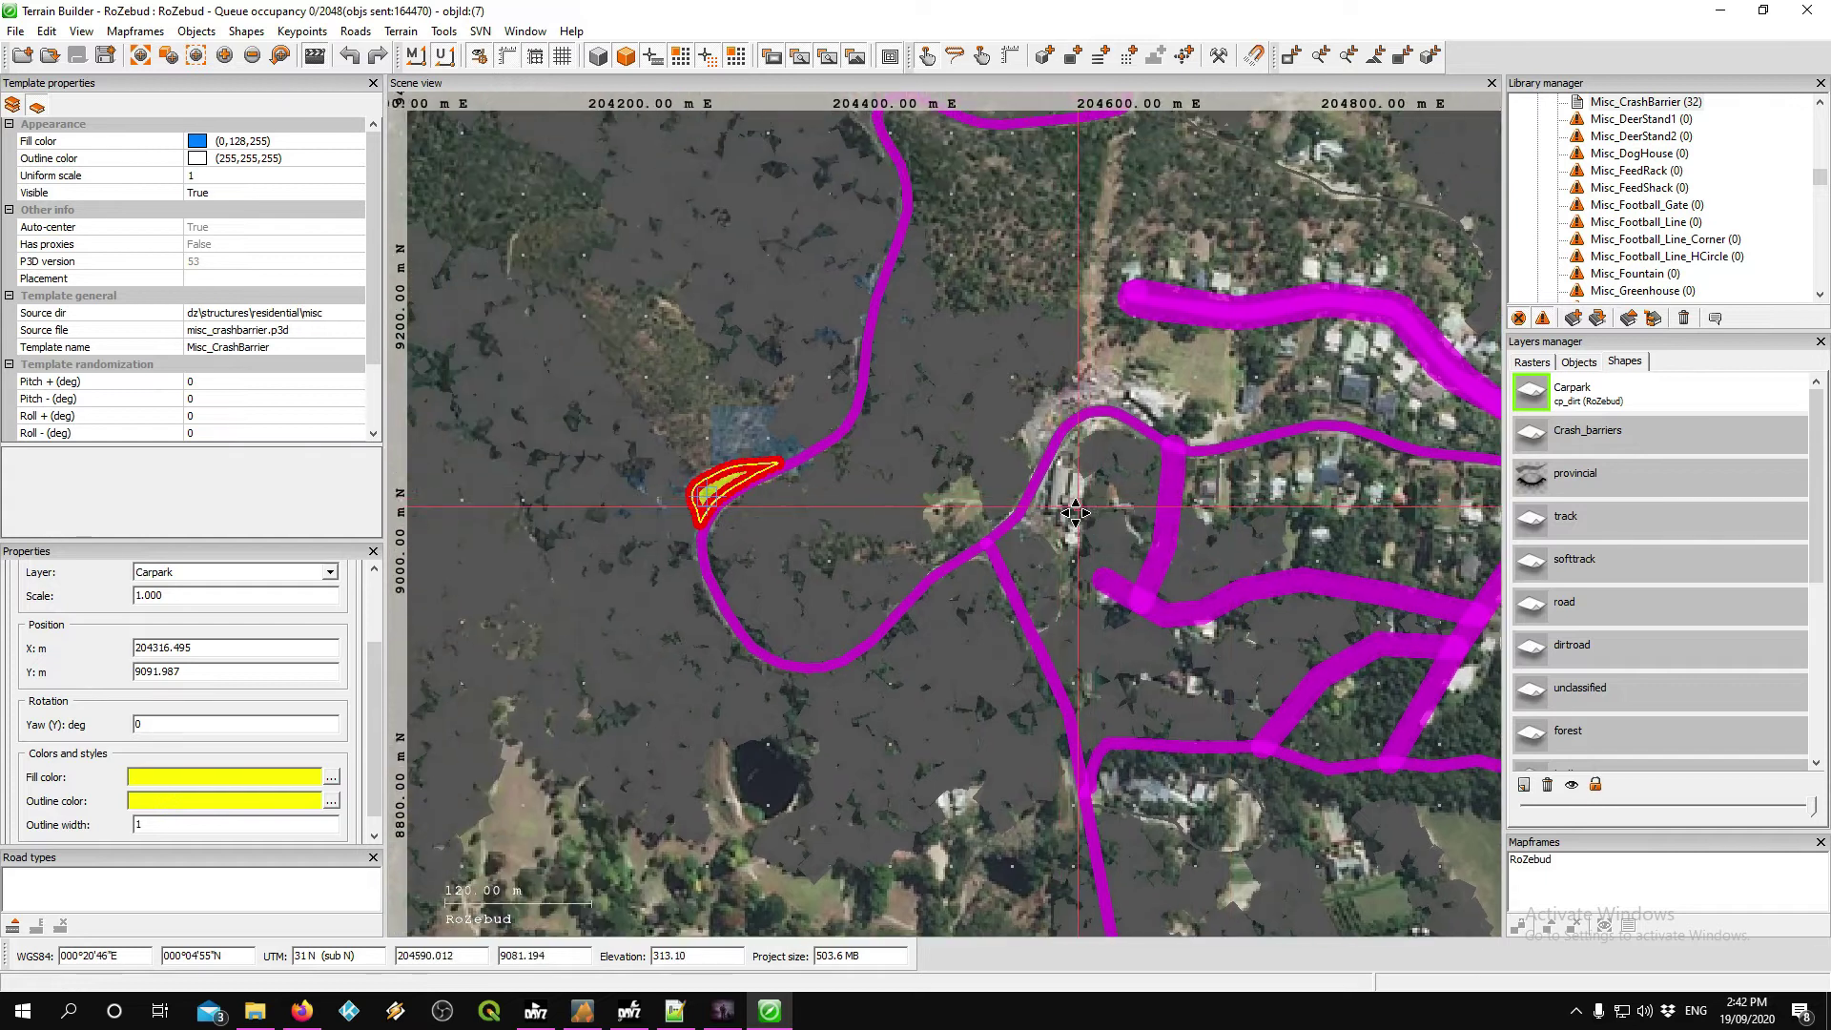
scroll(739, 478, "up", 4)
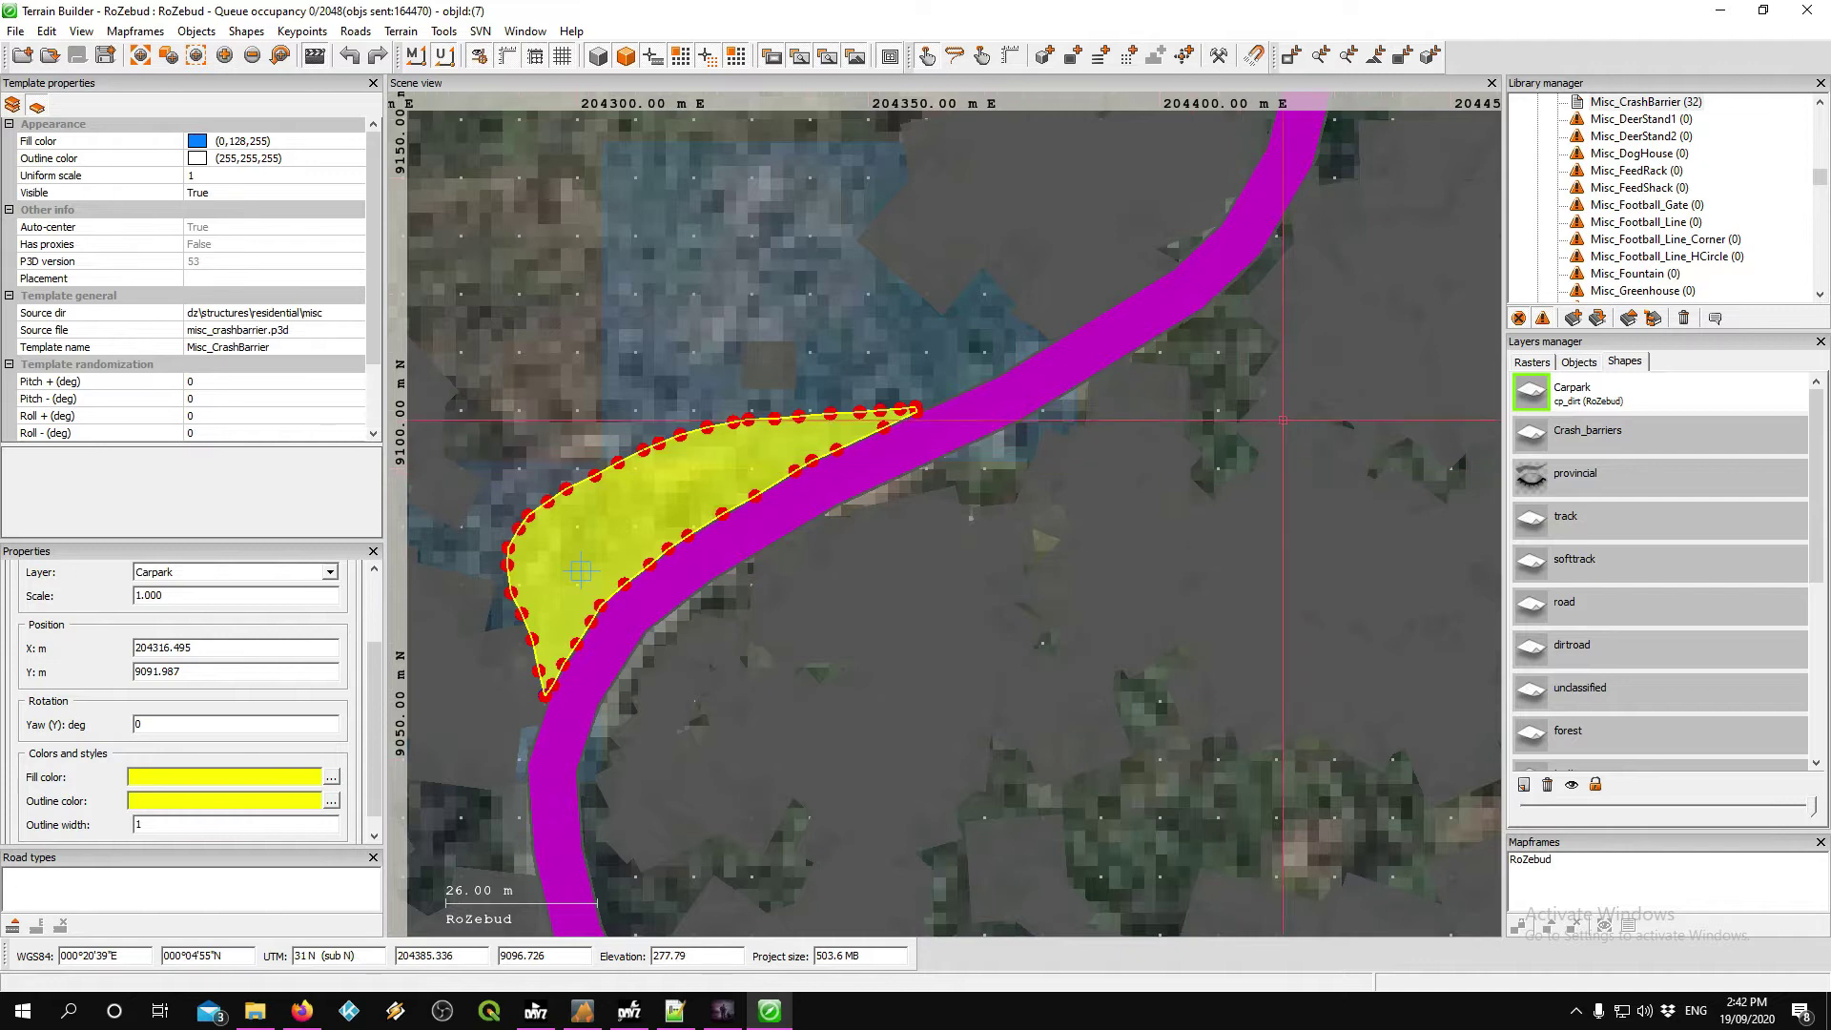
left_click(1531, 371)
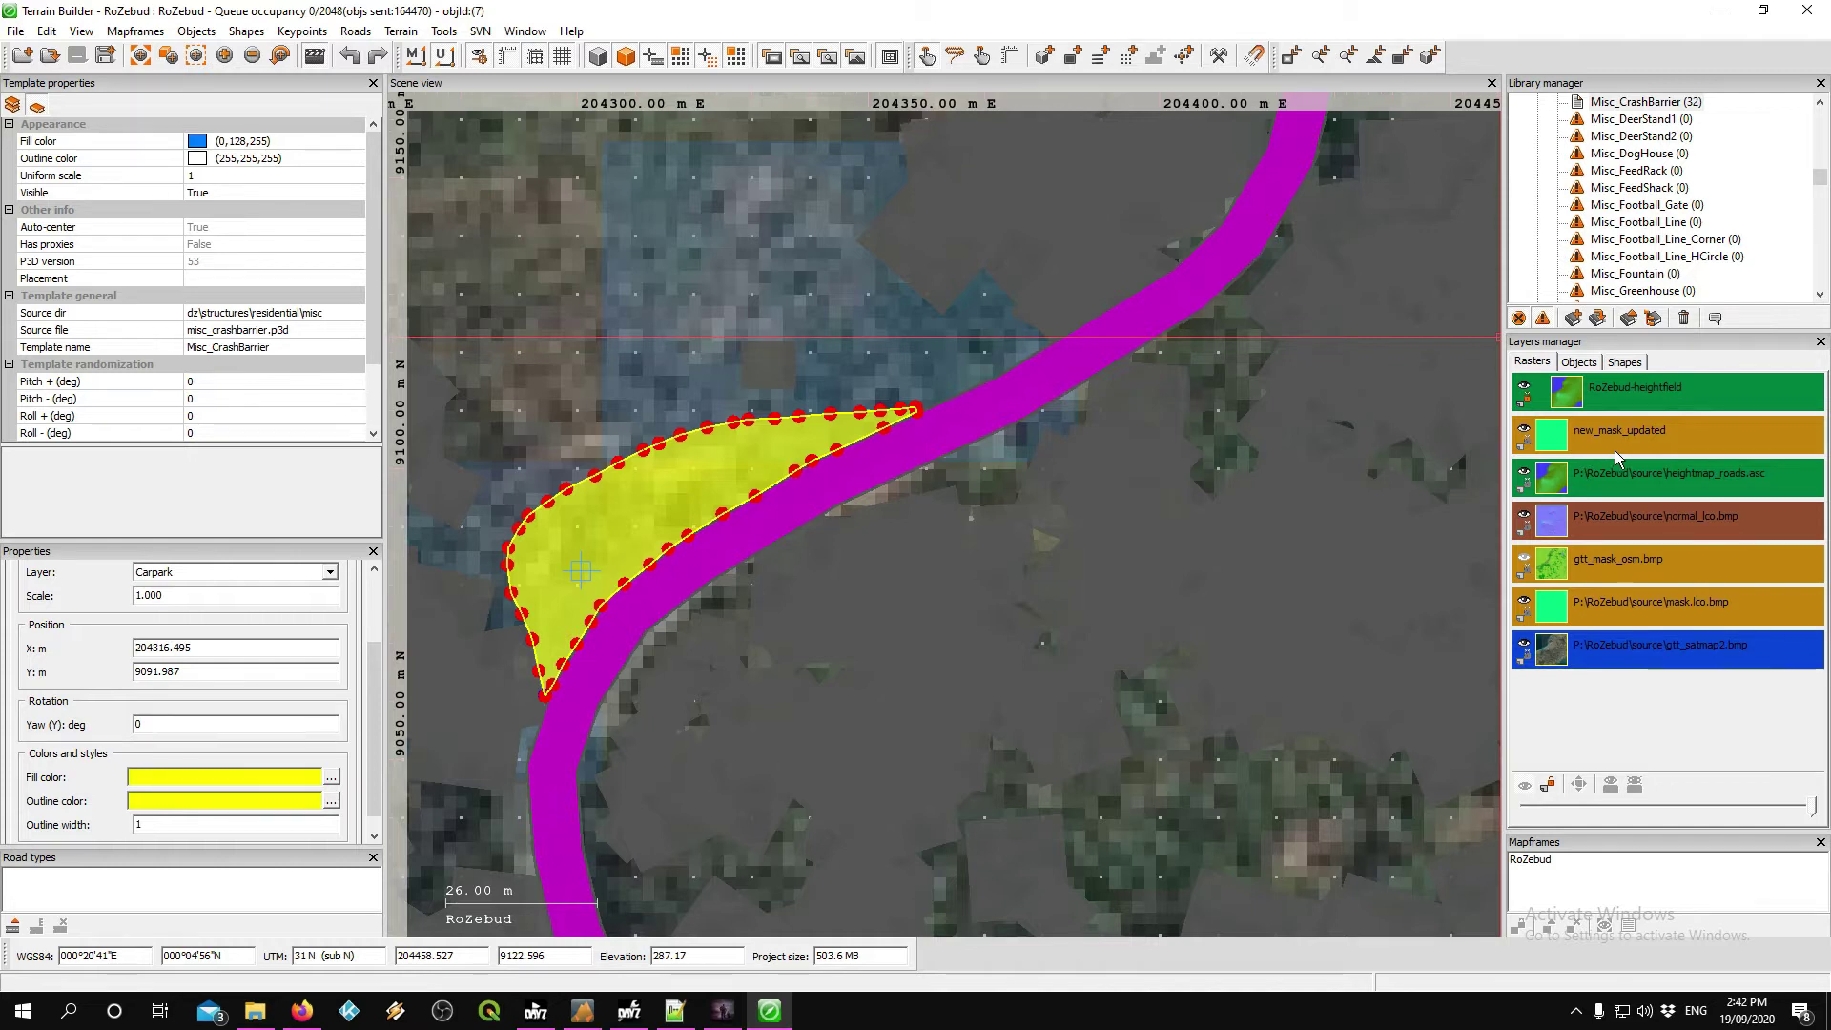
left_click(1553, 611)
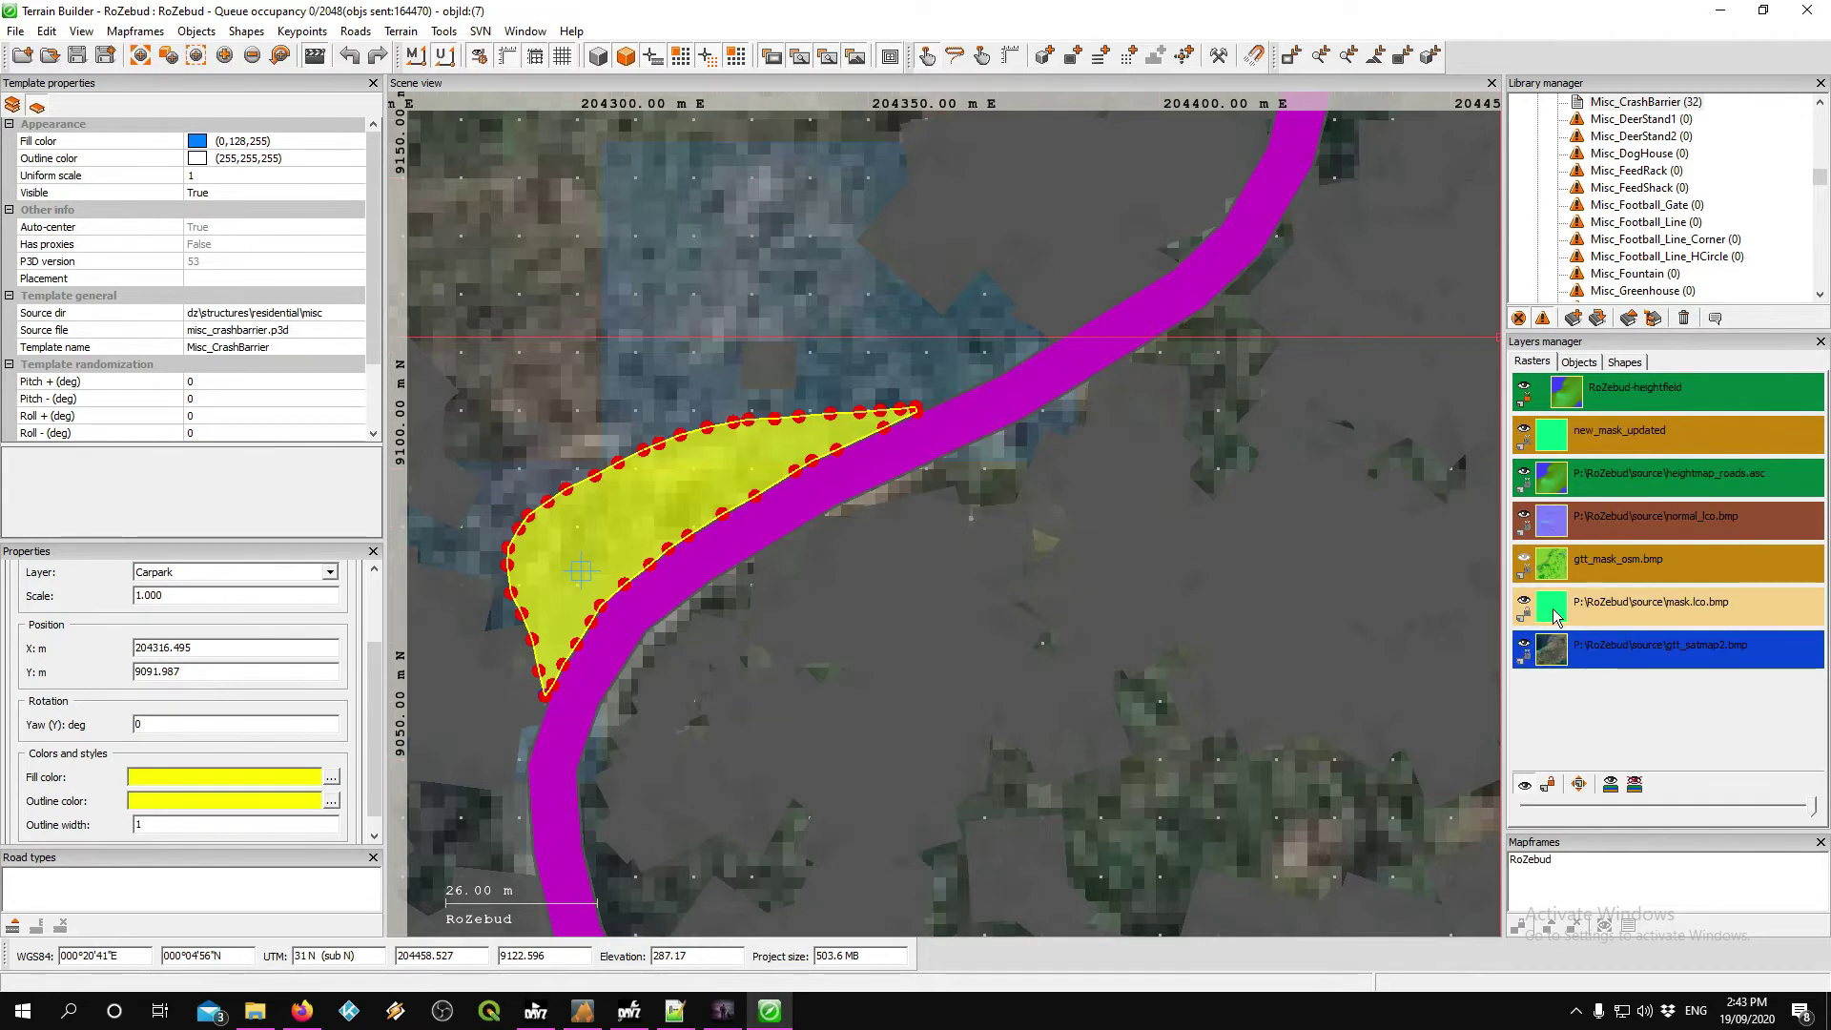
right_click(1552, 610)
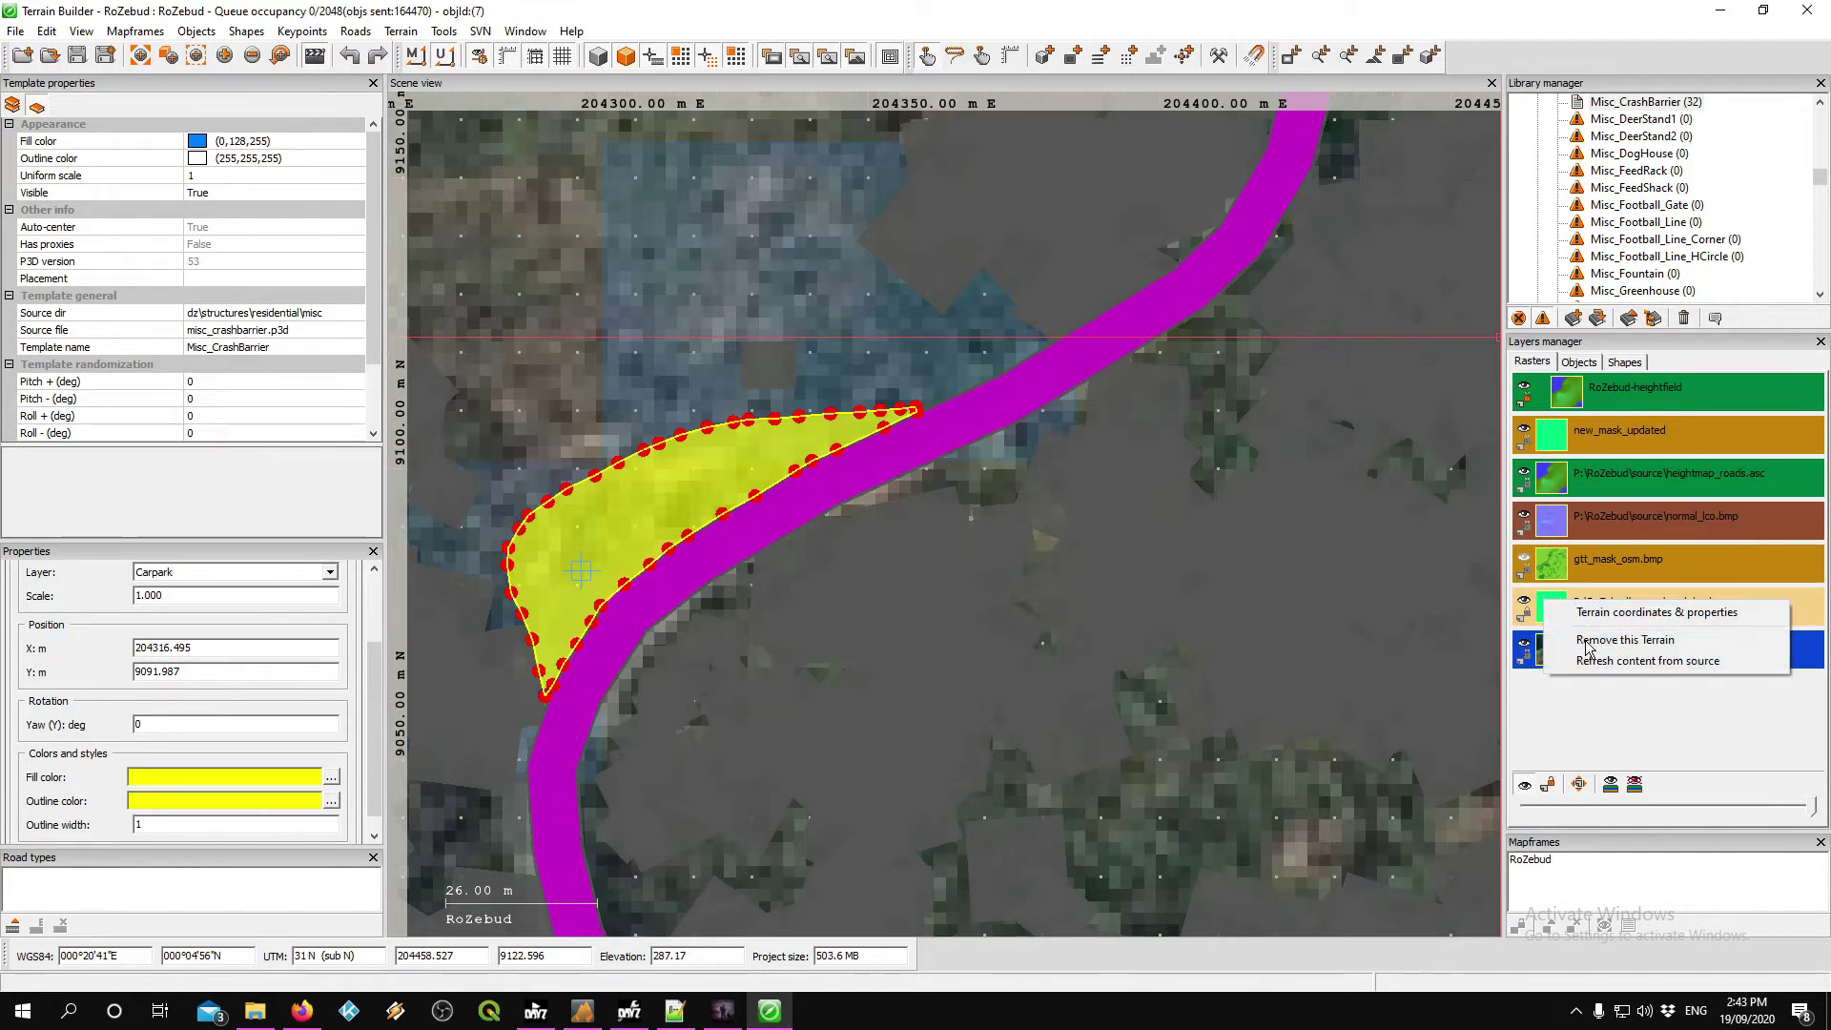
left_click(1590, 638)
left_click(990, 590)
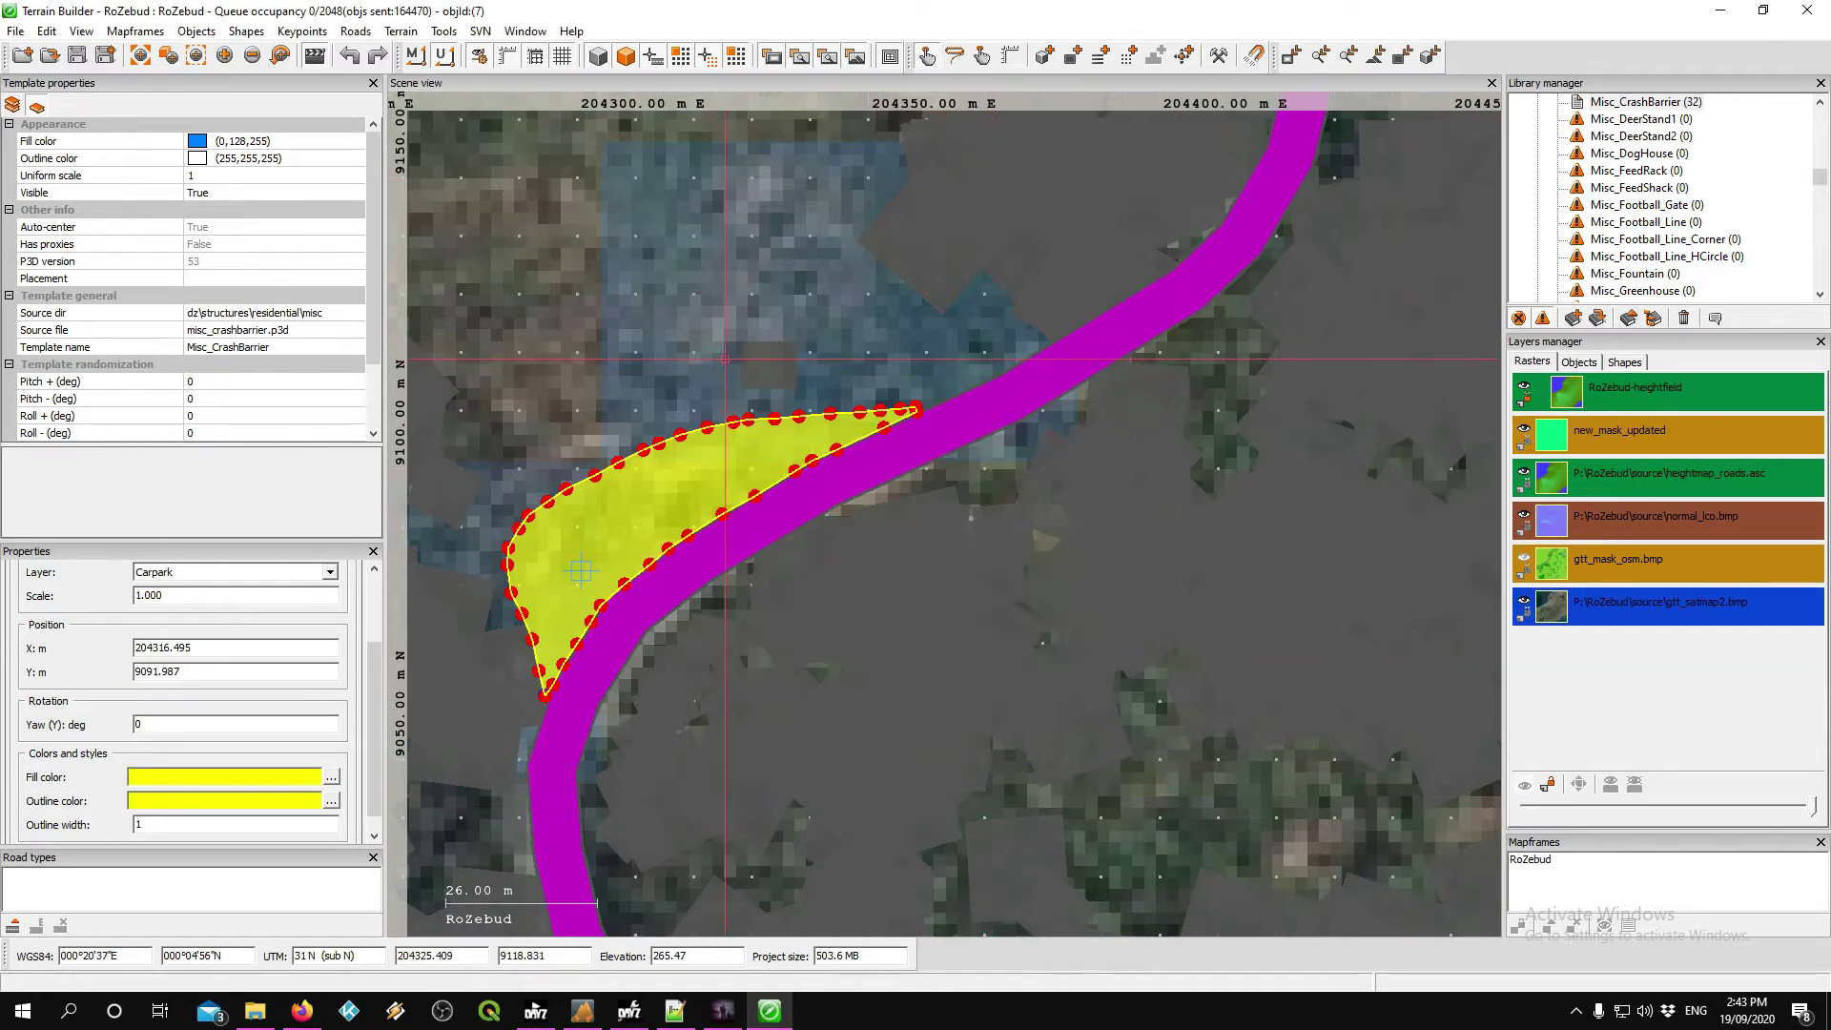
left_click(78, 56)
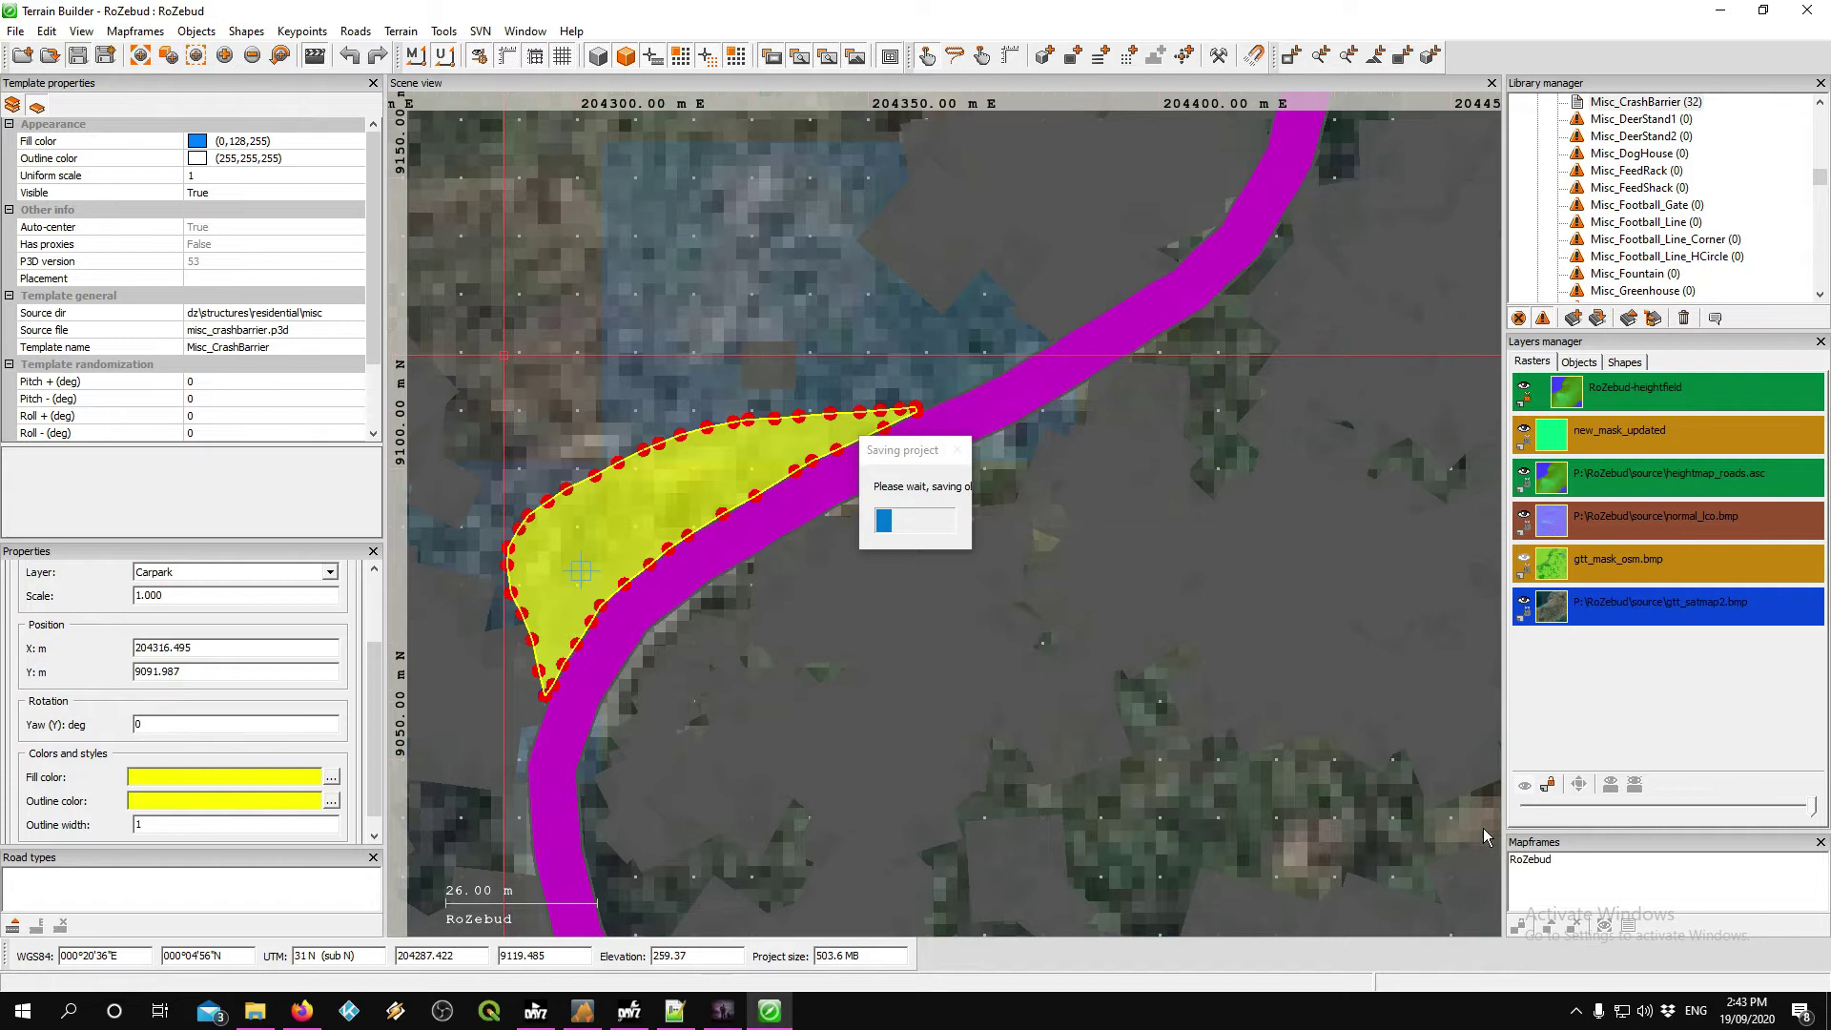
- Generate the RoZebud mapframe's layers with surface mask export and conversion of exported textures to *.paa files enabled
left_click(1542, 875)
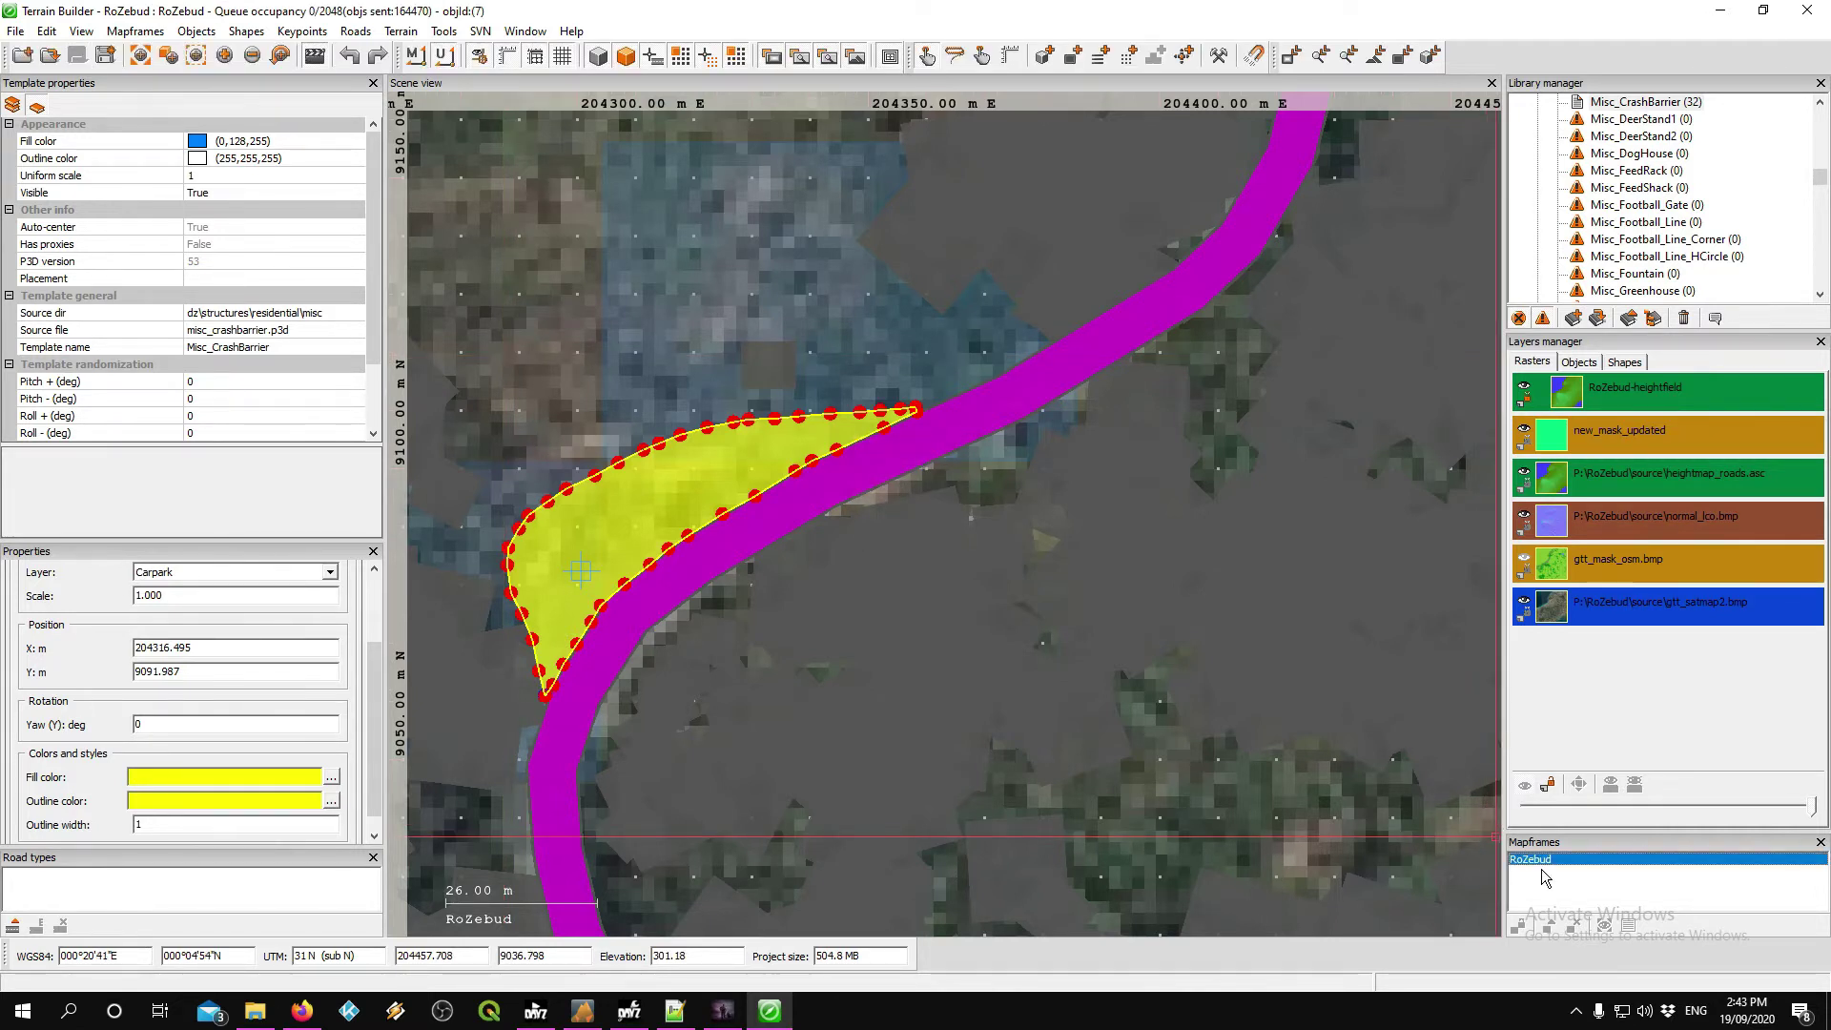
right_click(1531, 859)
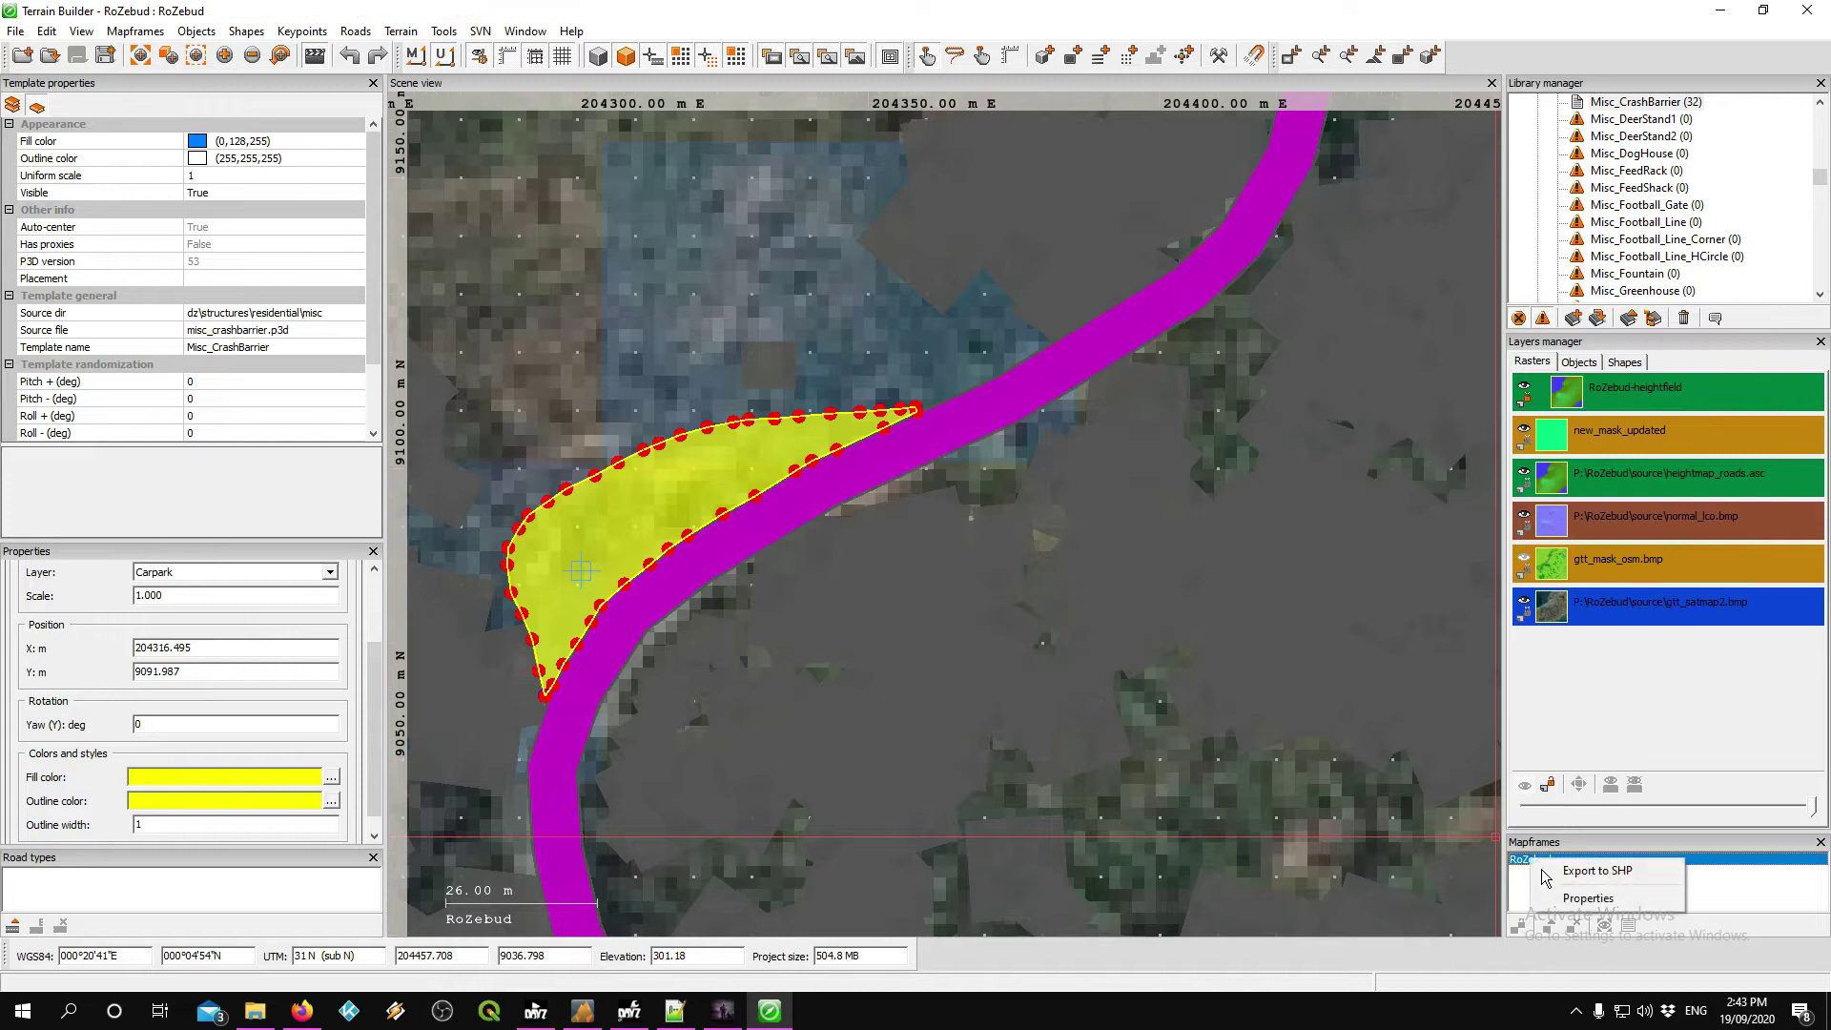
left_click(1586, 902)
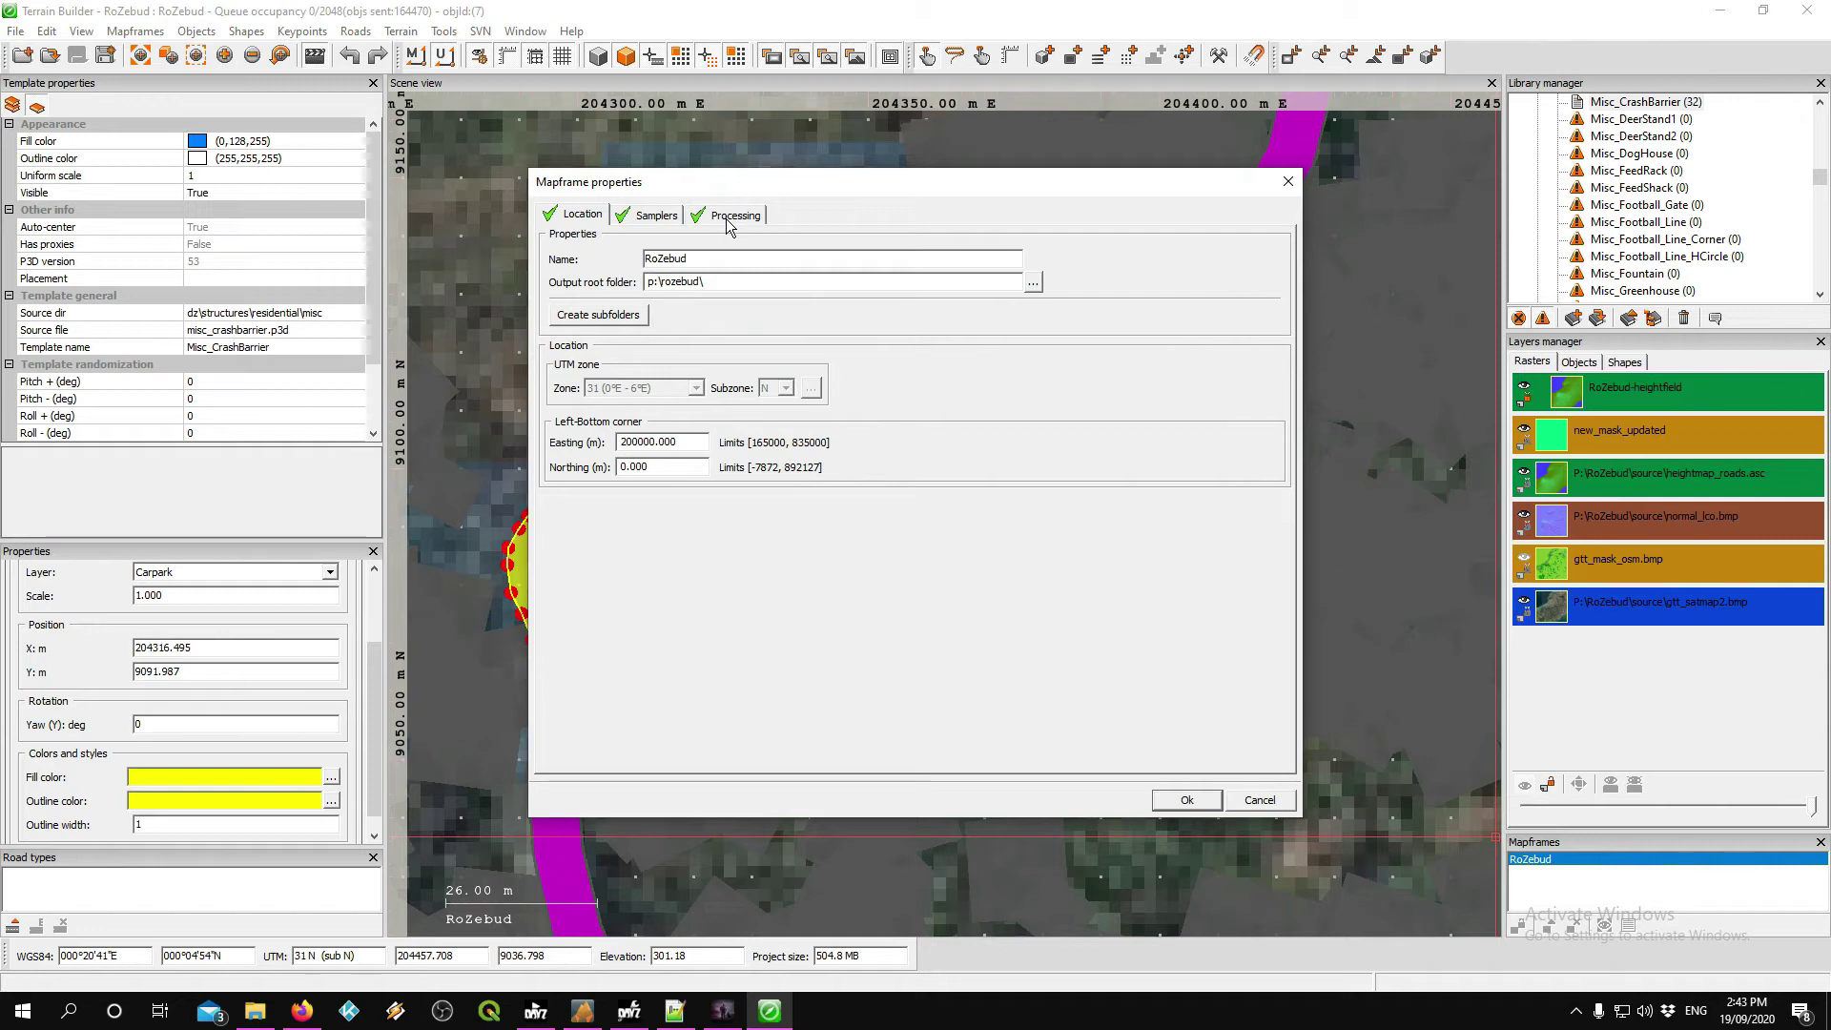
left_click(729, 218)
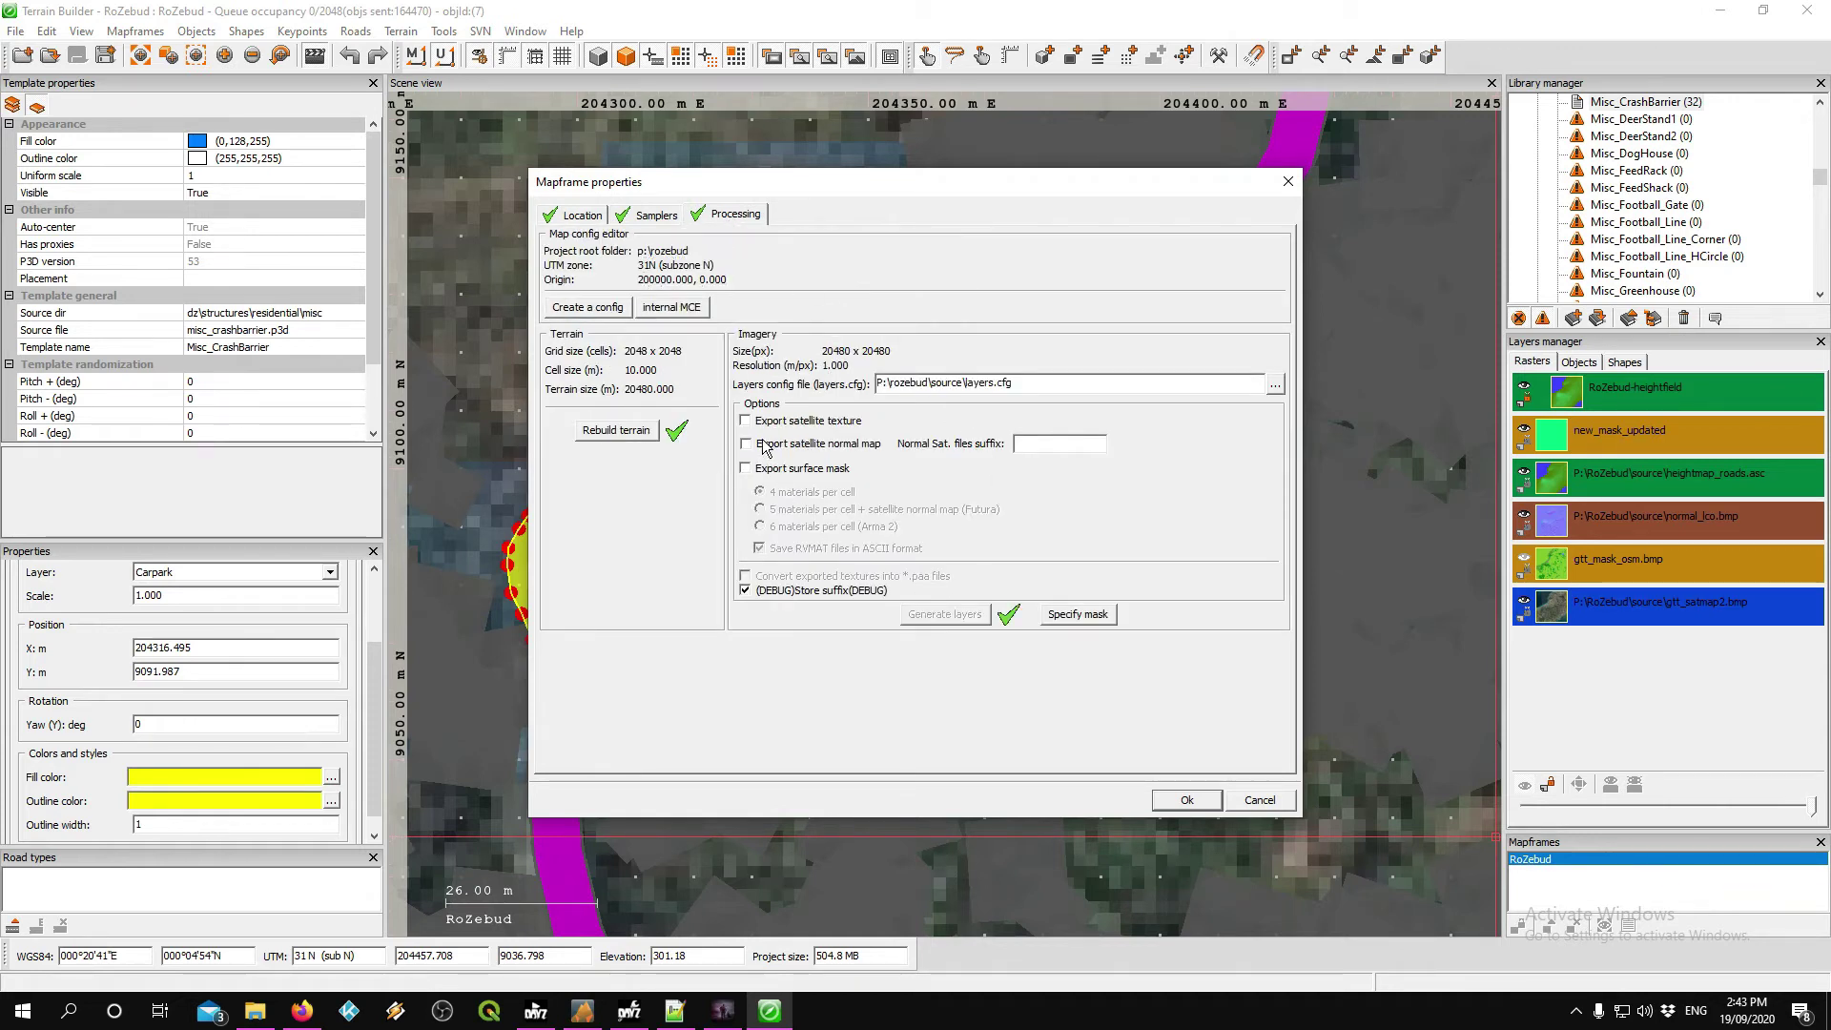
left_click(761, 473)
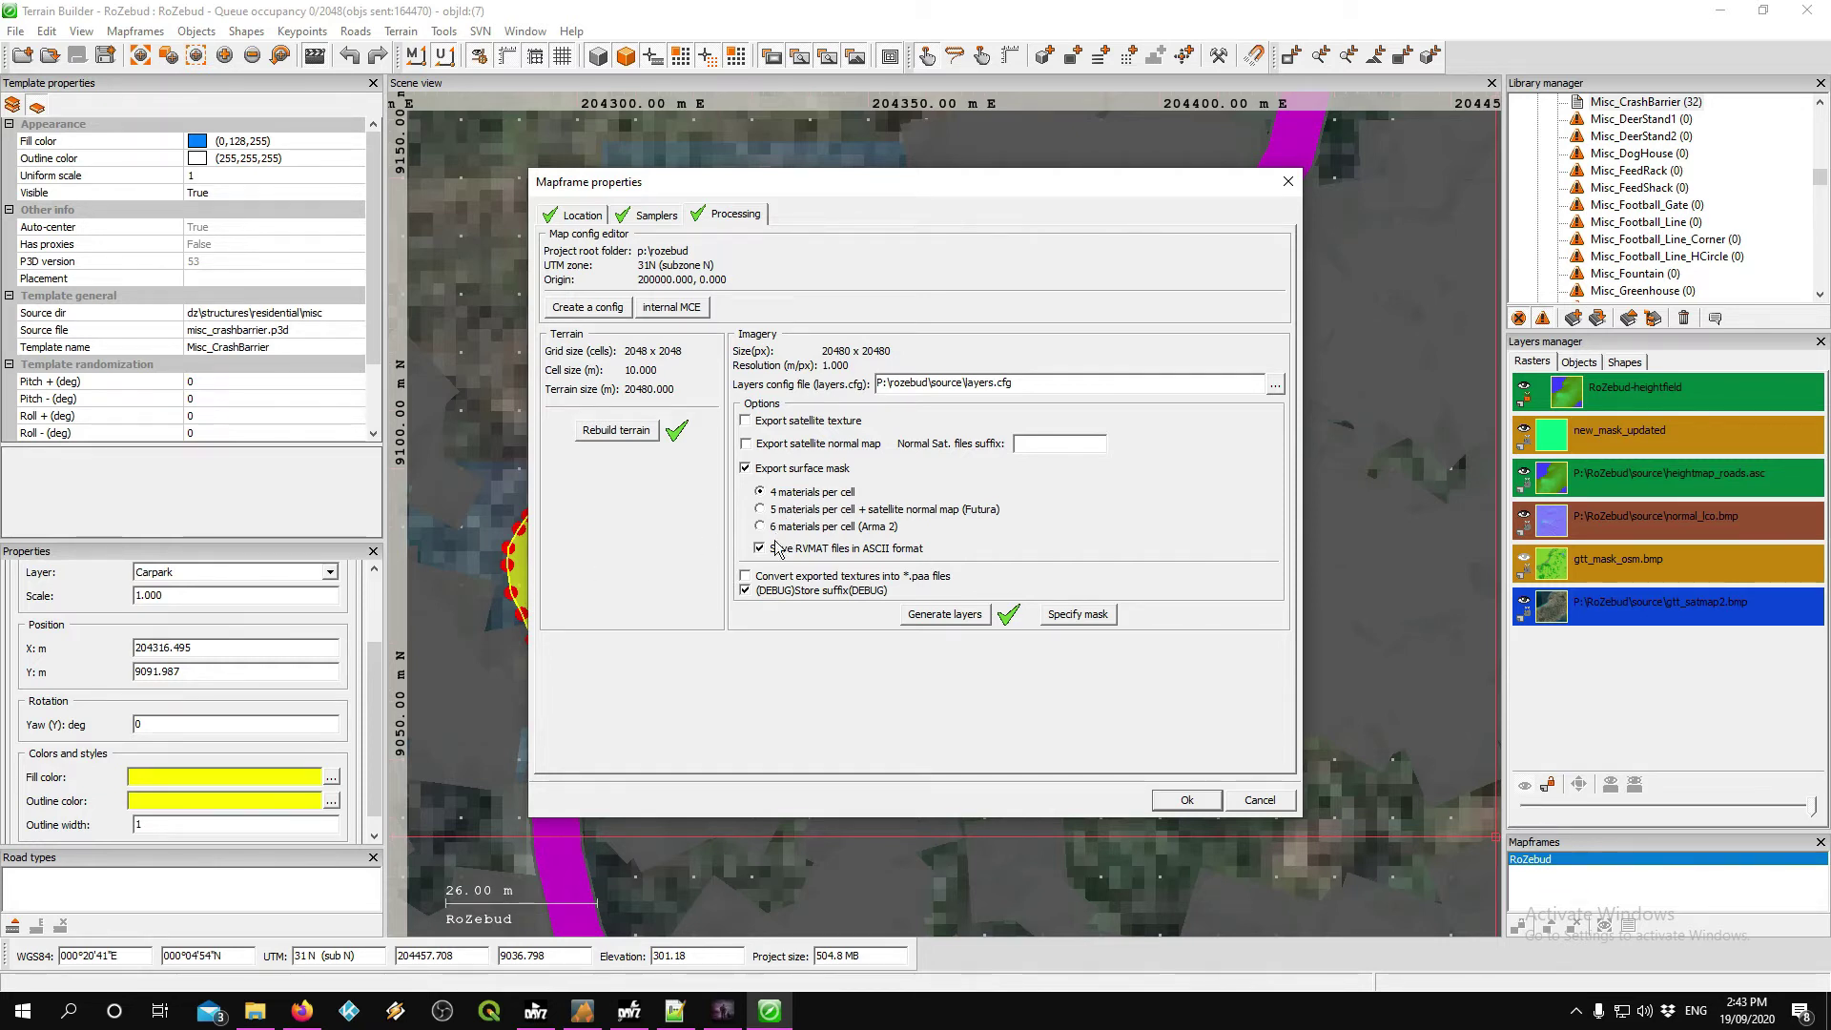
left_click(755, 578)
left_click(948, 619)
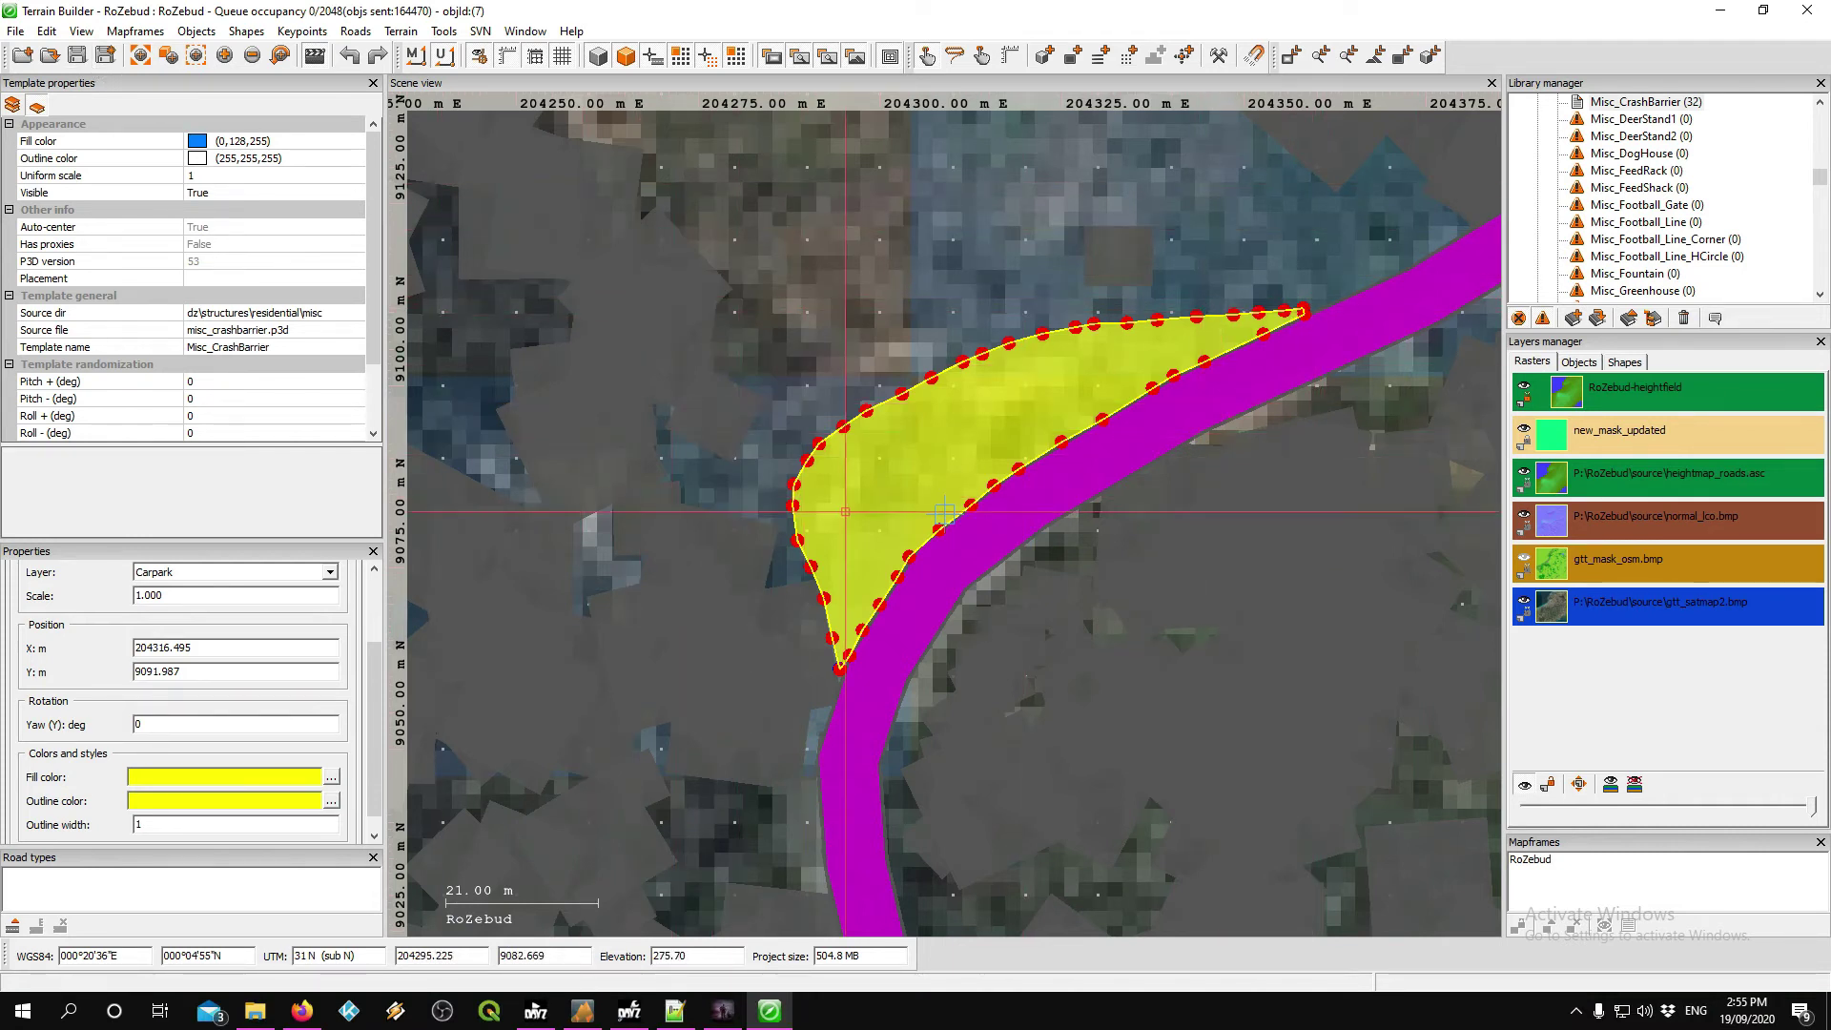
- Review the area around the car park and the RoZebud mapframe's processing options, leaving the settings as they are
scroll(845, 512, "down", 10)
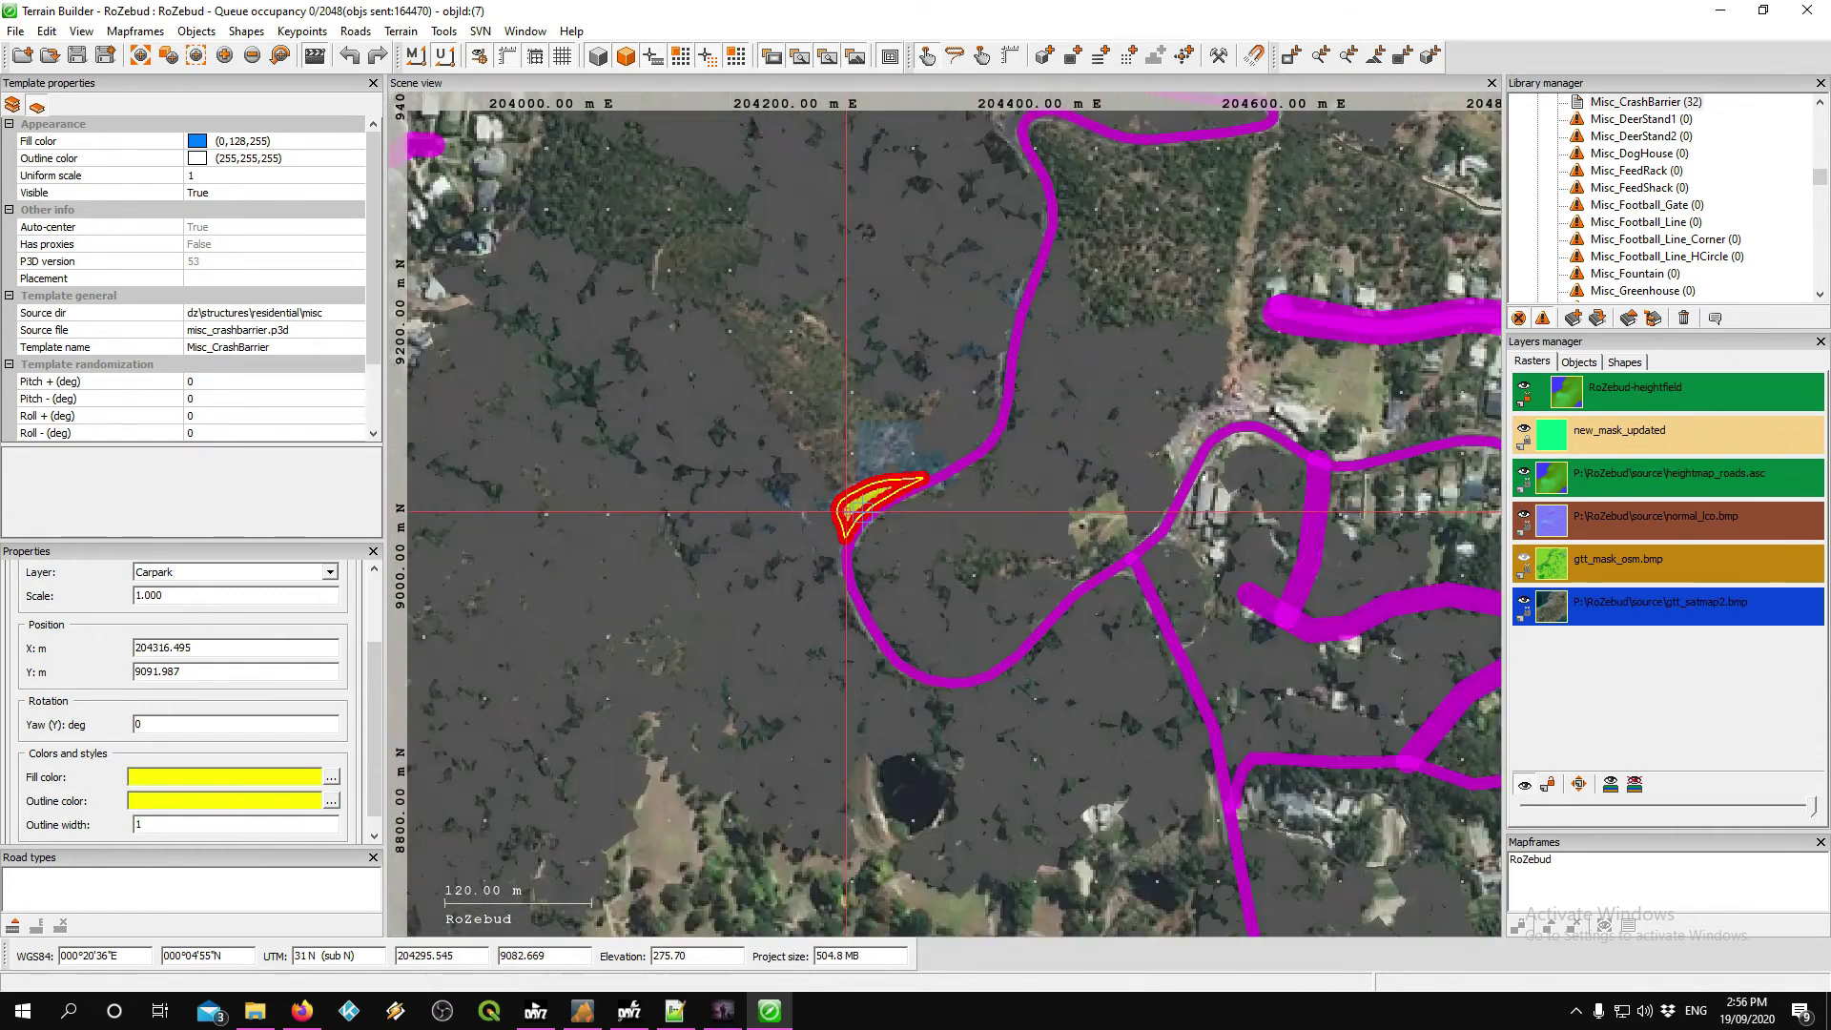
scroll(844, 512, "down", 5)
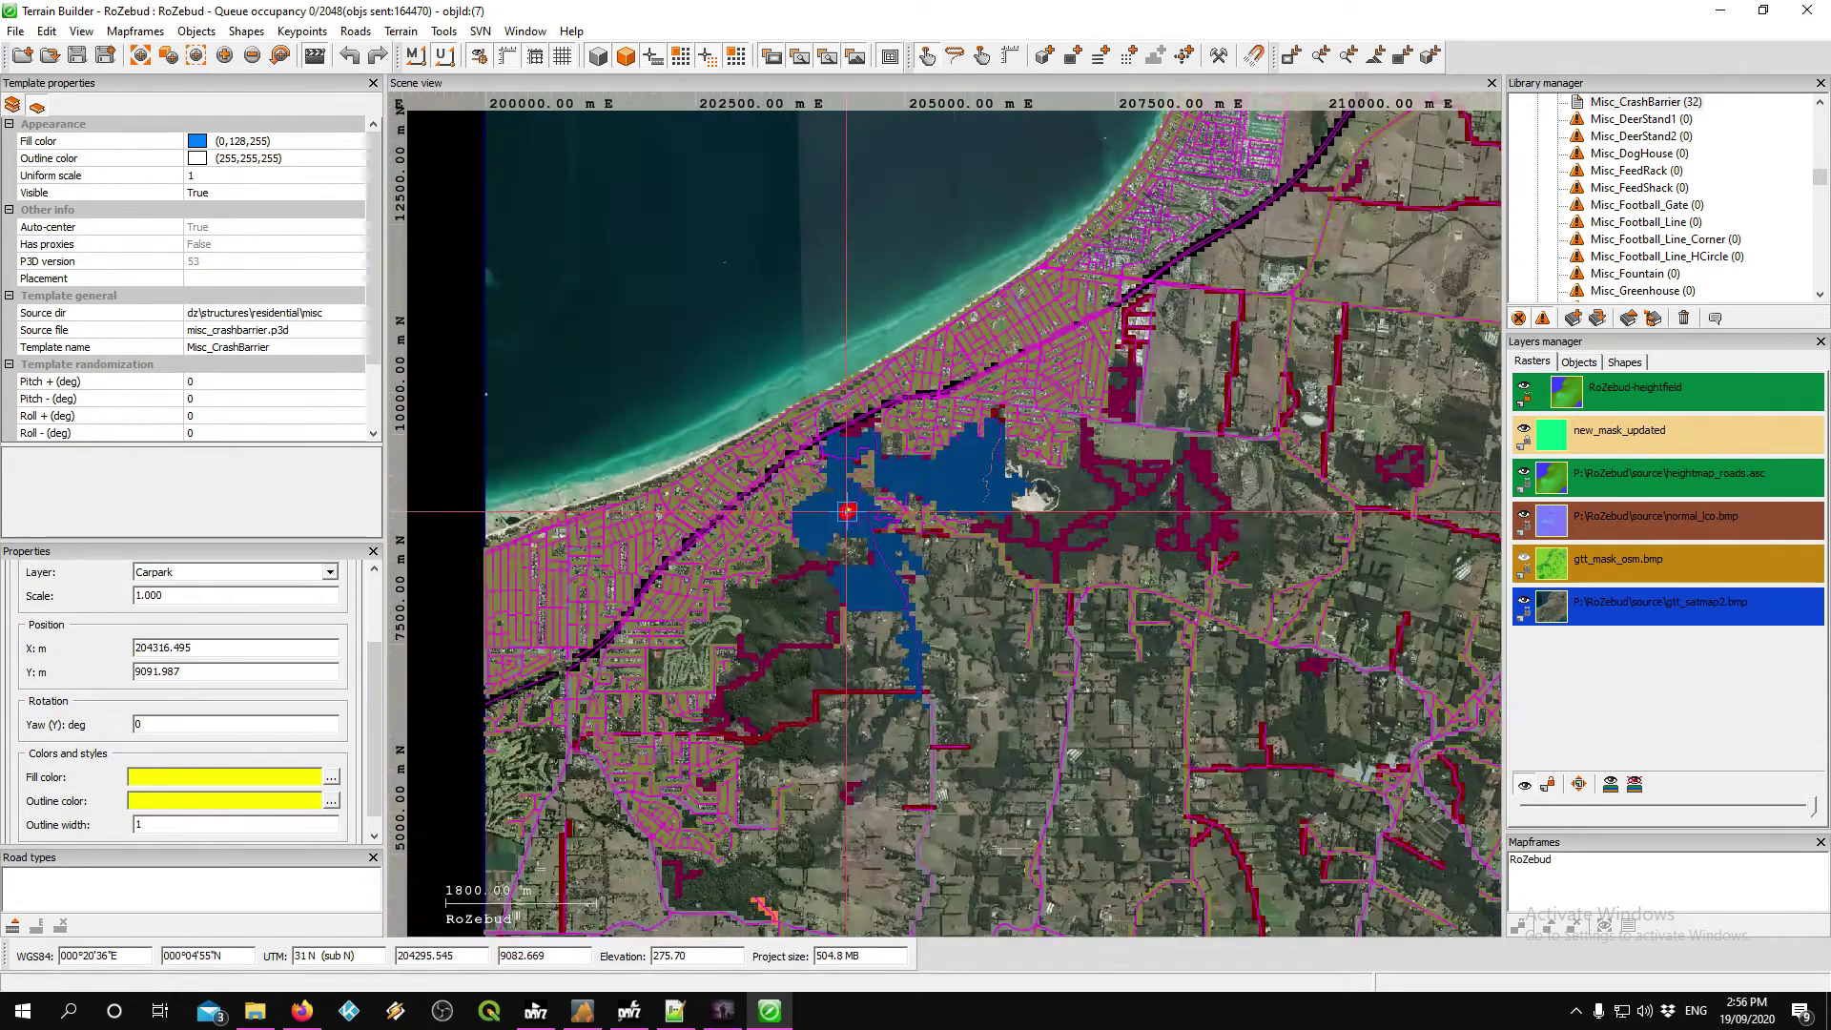
scroll(845, 512, "up", 6)
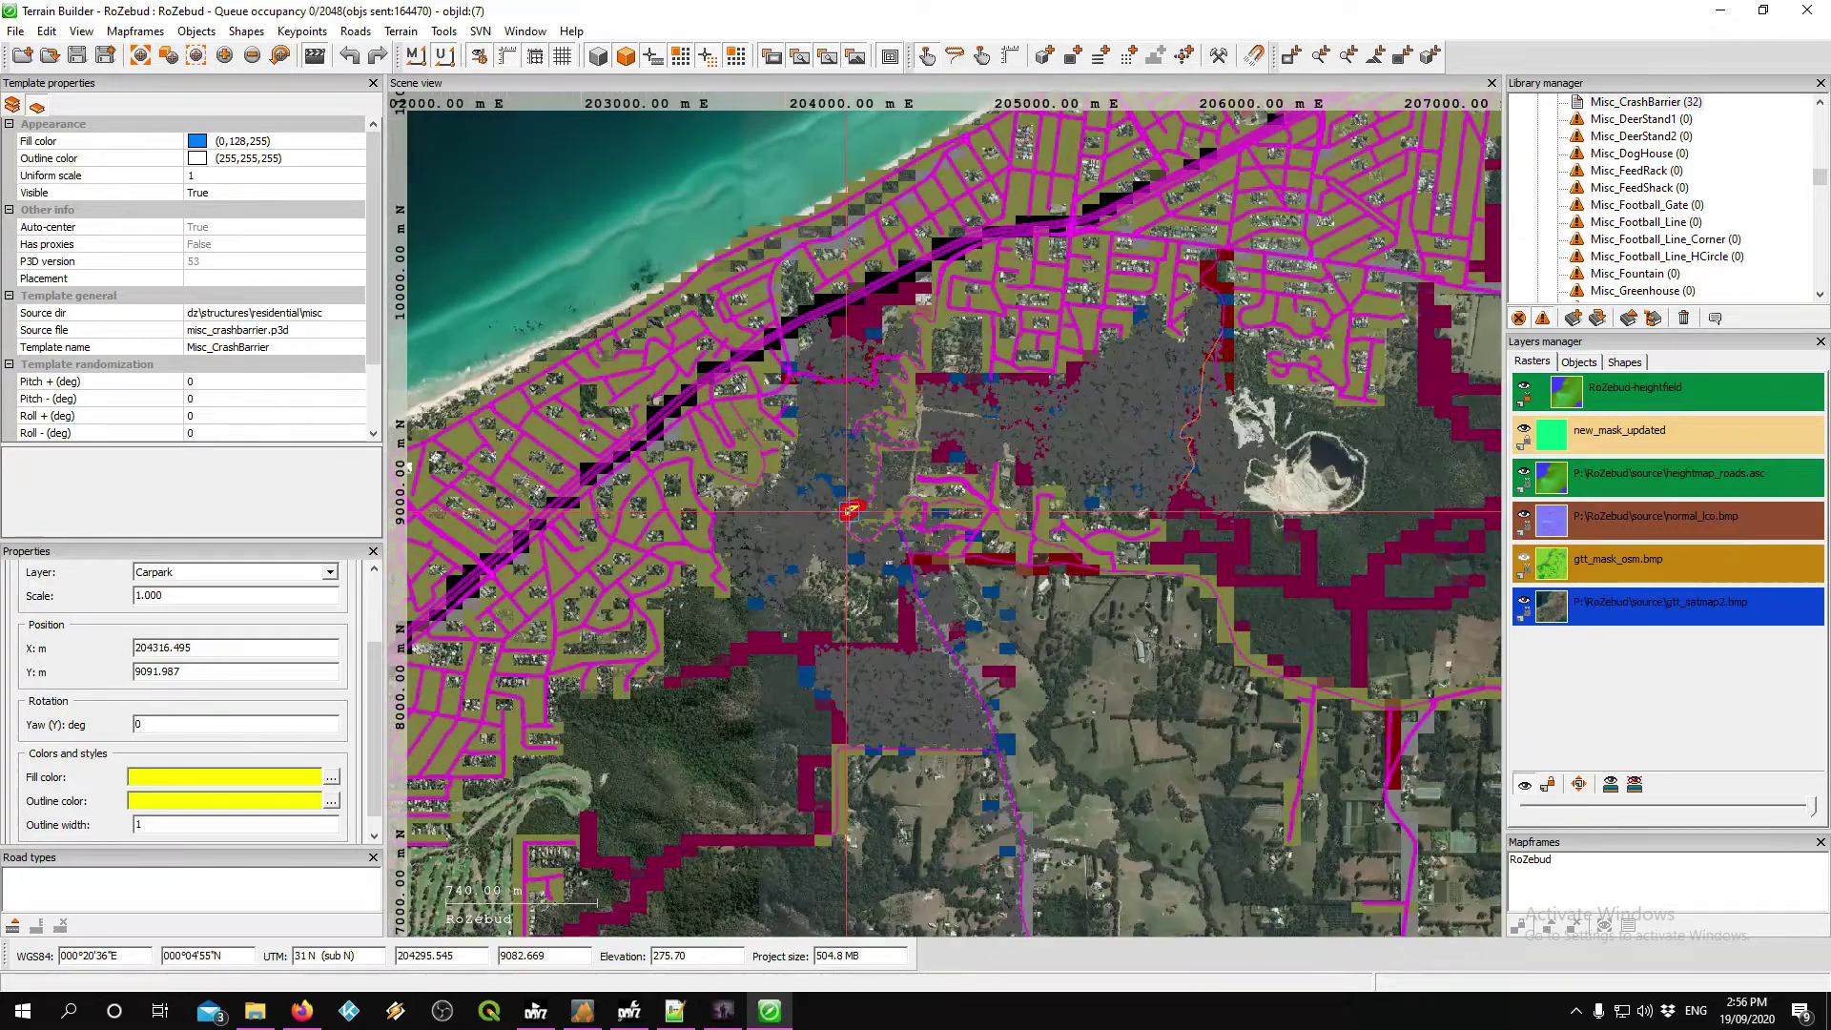
scroll(856, 515, "up", 6)
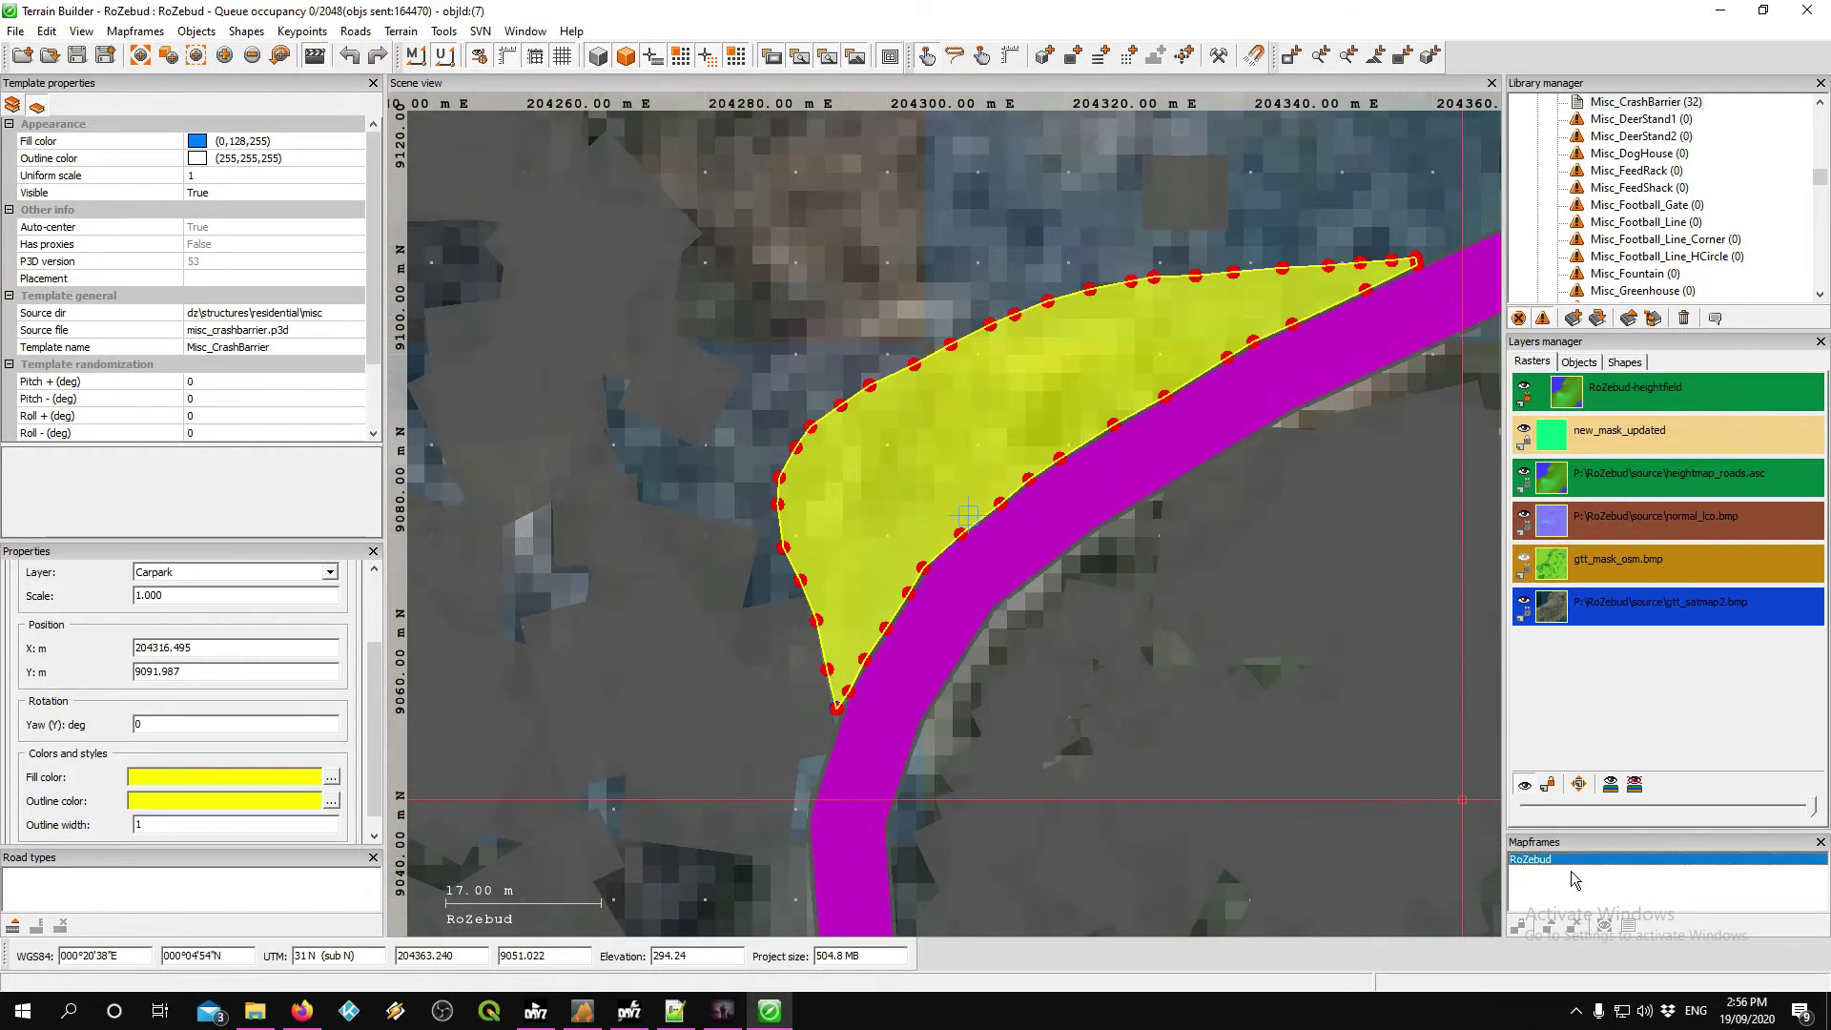
right_click(1560, 860)
left_click(1603, 900)
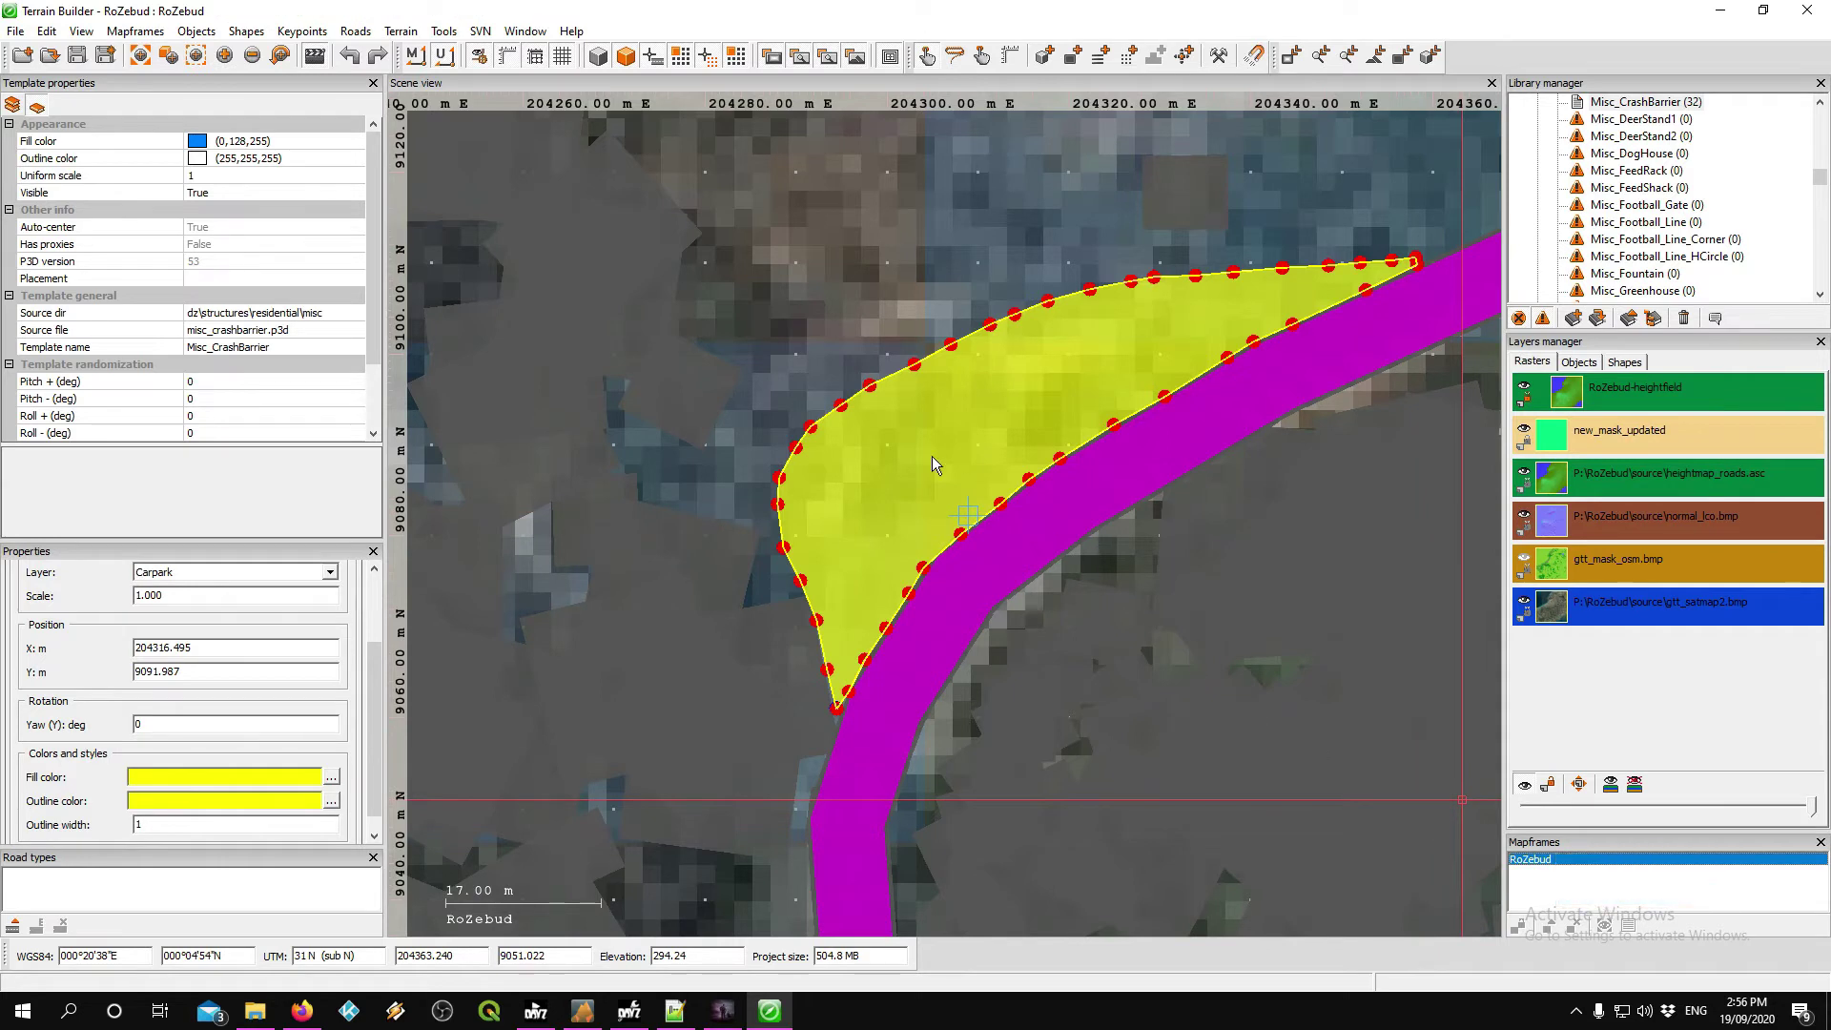
left_click(730, 222)
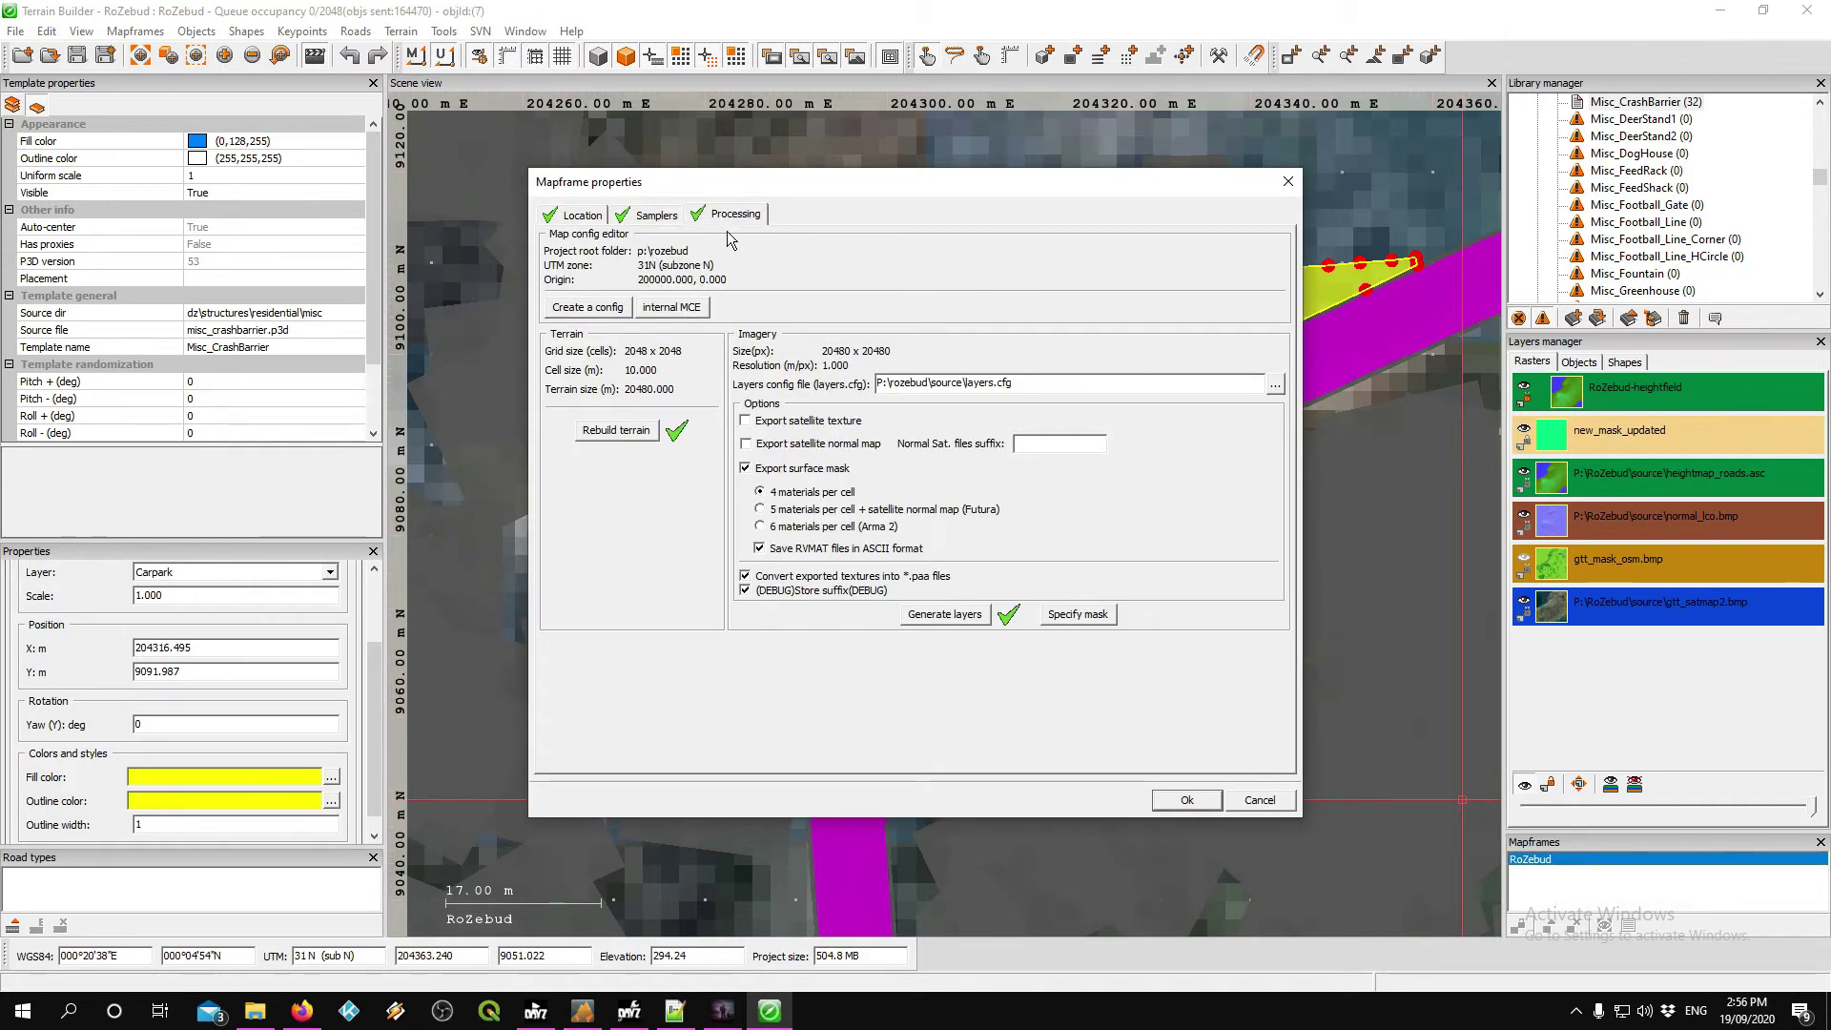
left_click(1259, 803)
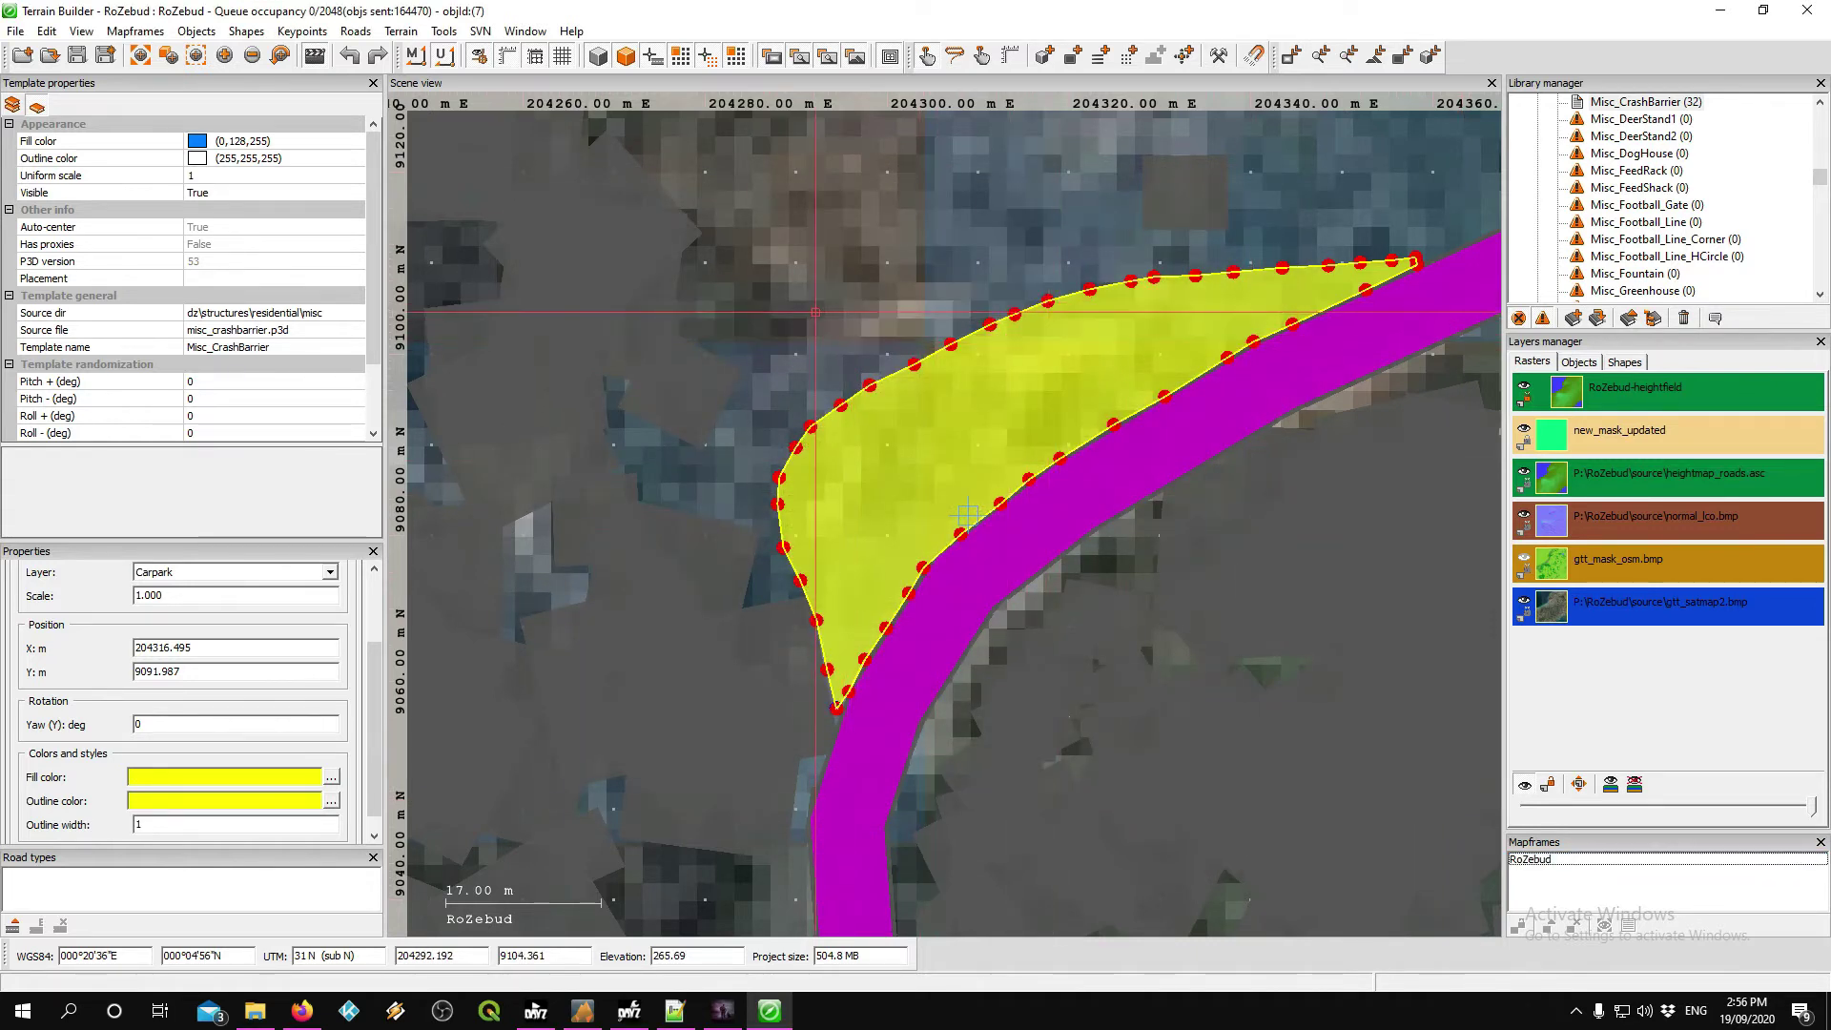
- Examine the terrain from the car park out to the coastline and the road along the beach
scroll(818, 315, "down", 2)
scroll(816, 313, "down", 3)
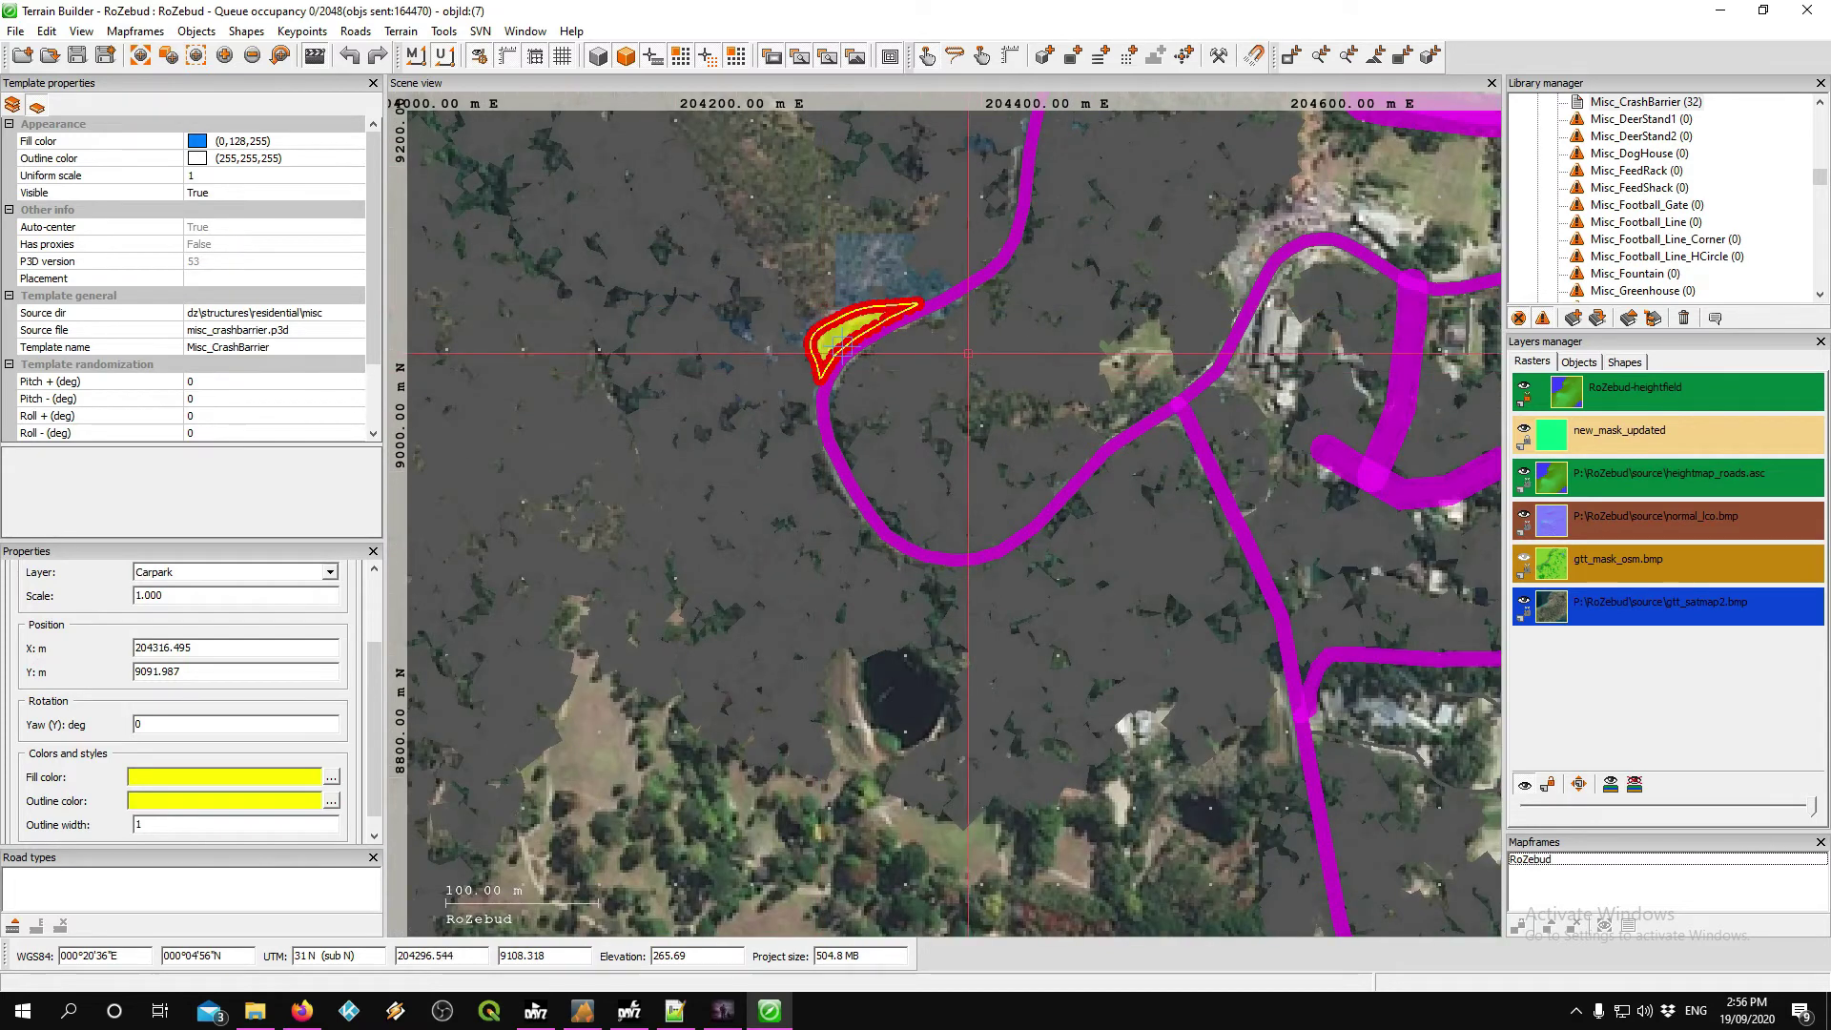
middle_click_drag(977, 370, 1009, 651)
scroll(1009, 651, "down", 4)
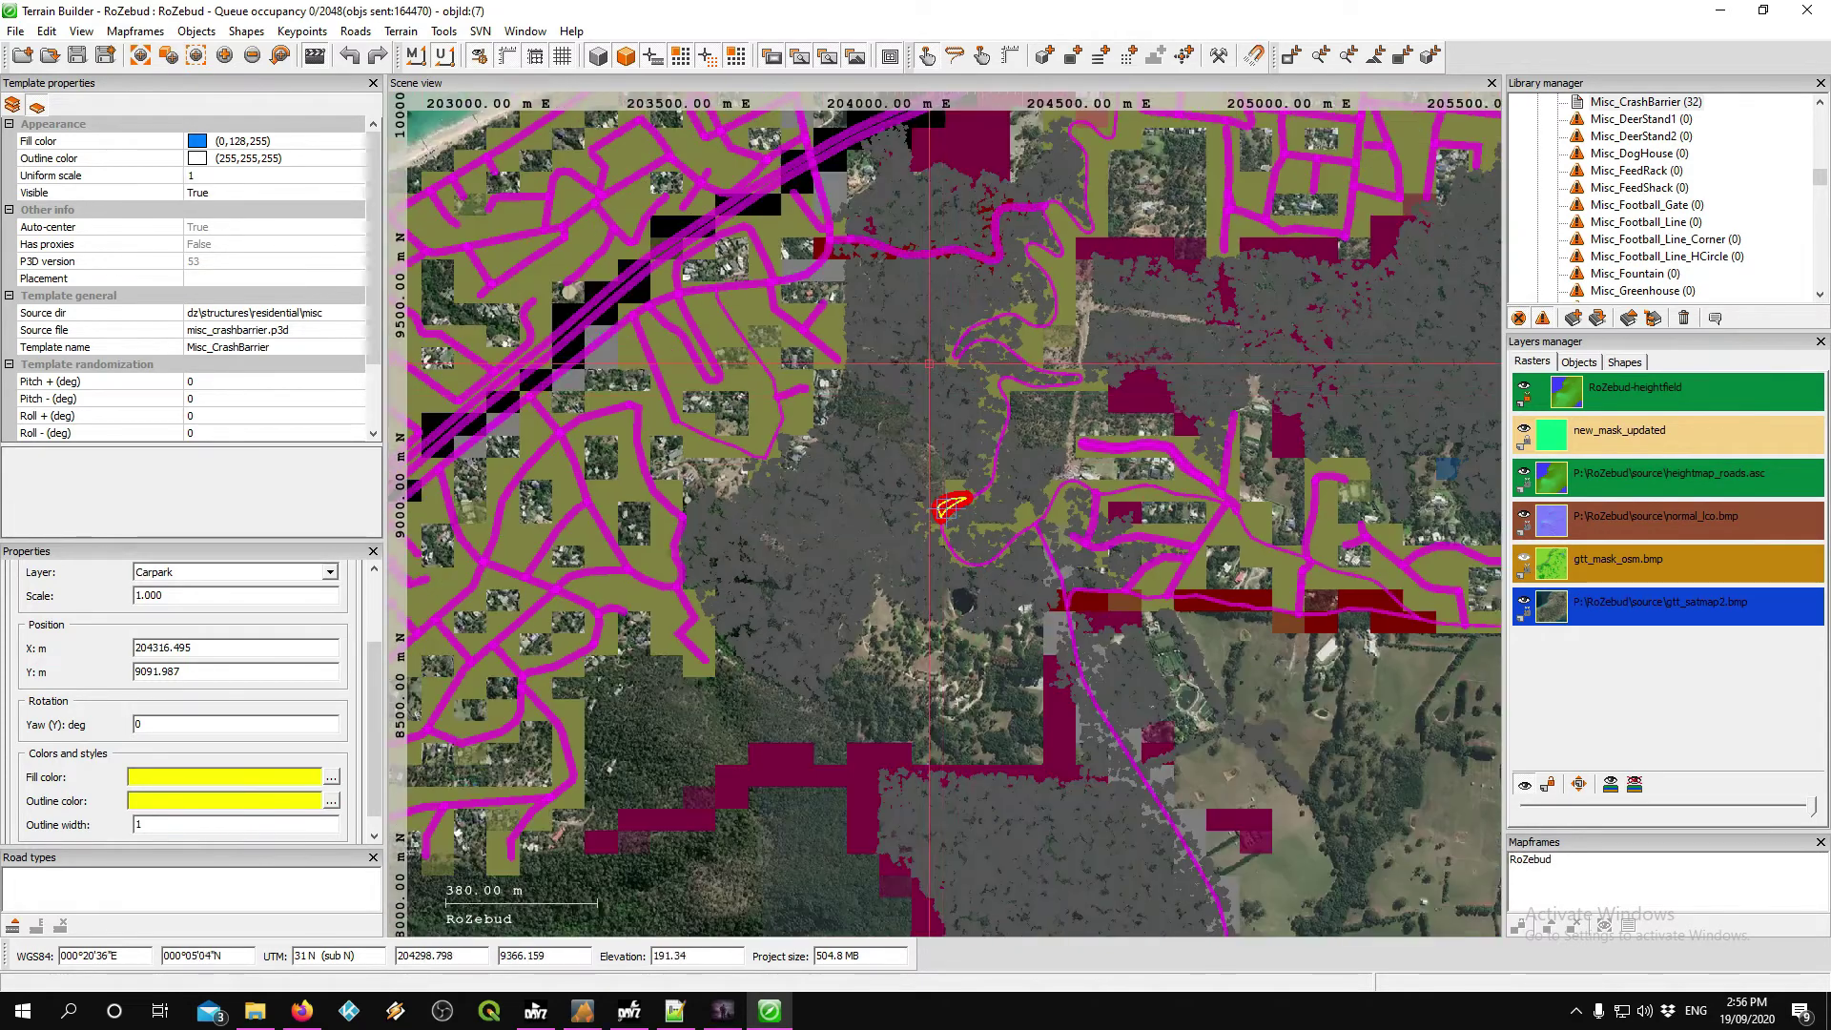
scroll(928, 363, "down", 2)
middle_click_drag(929, 363, 1017, 699)
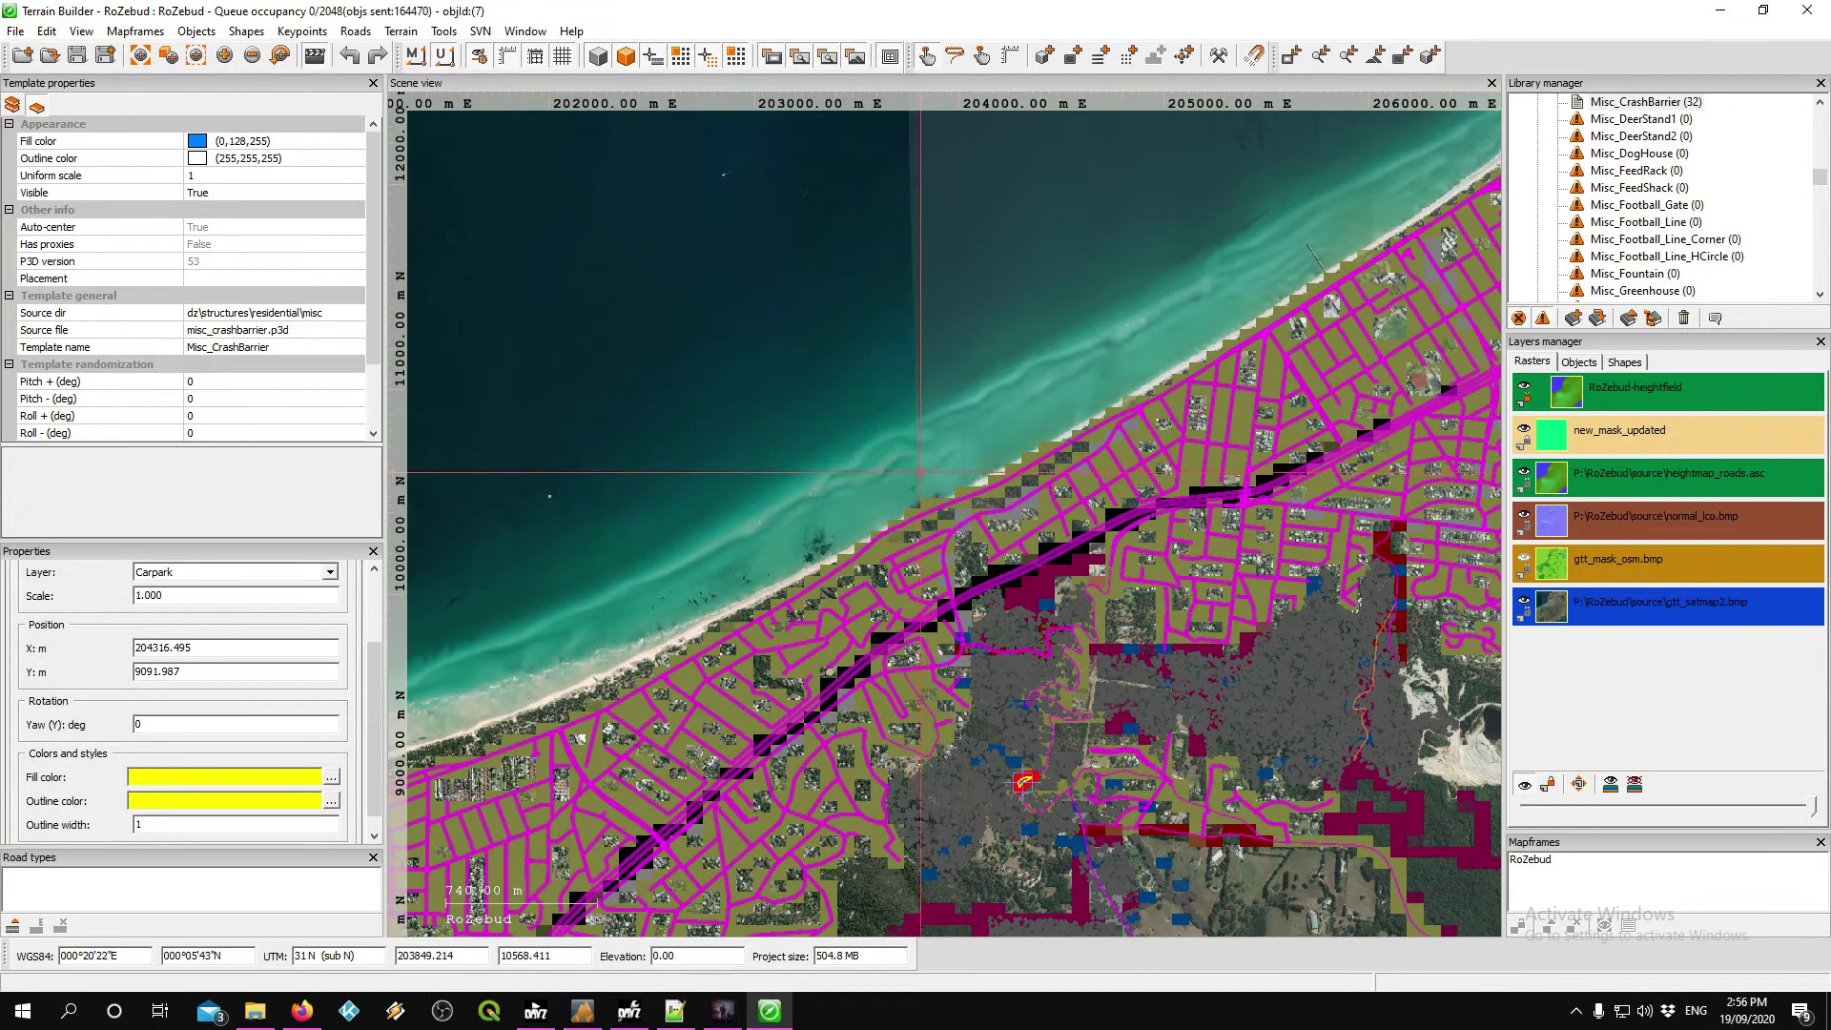
scroll(917, 472, "up", 3)
scroll(917, 471, "up", 4)
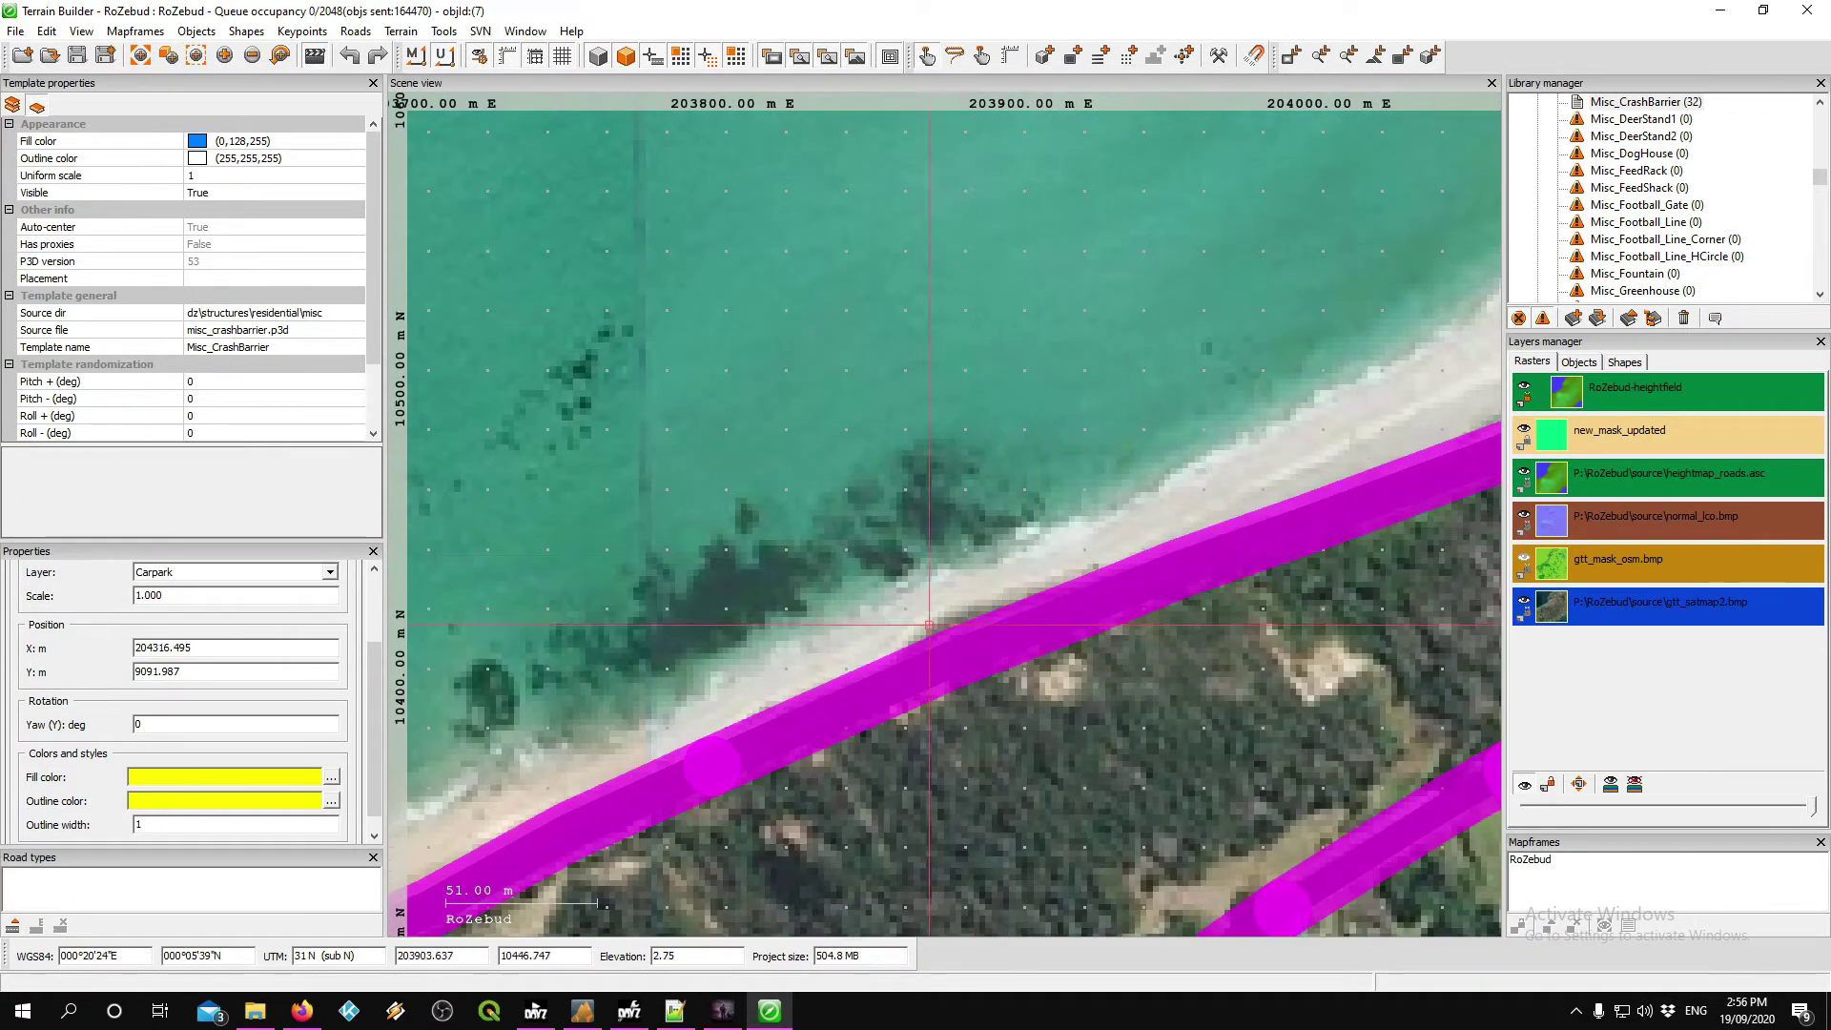
scroll(897, 534, "down", 5)
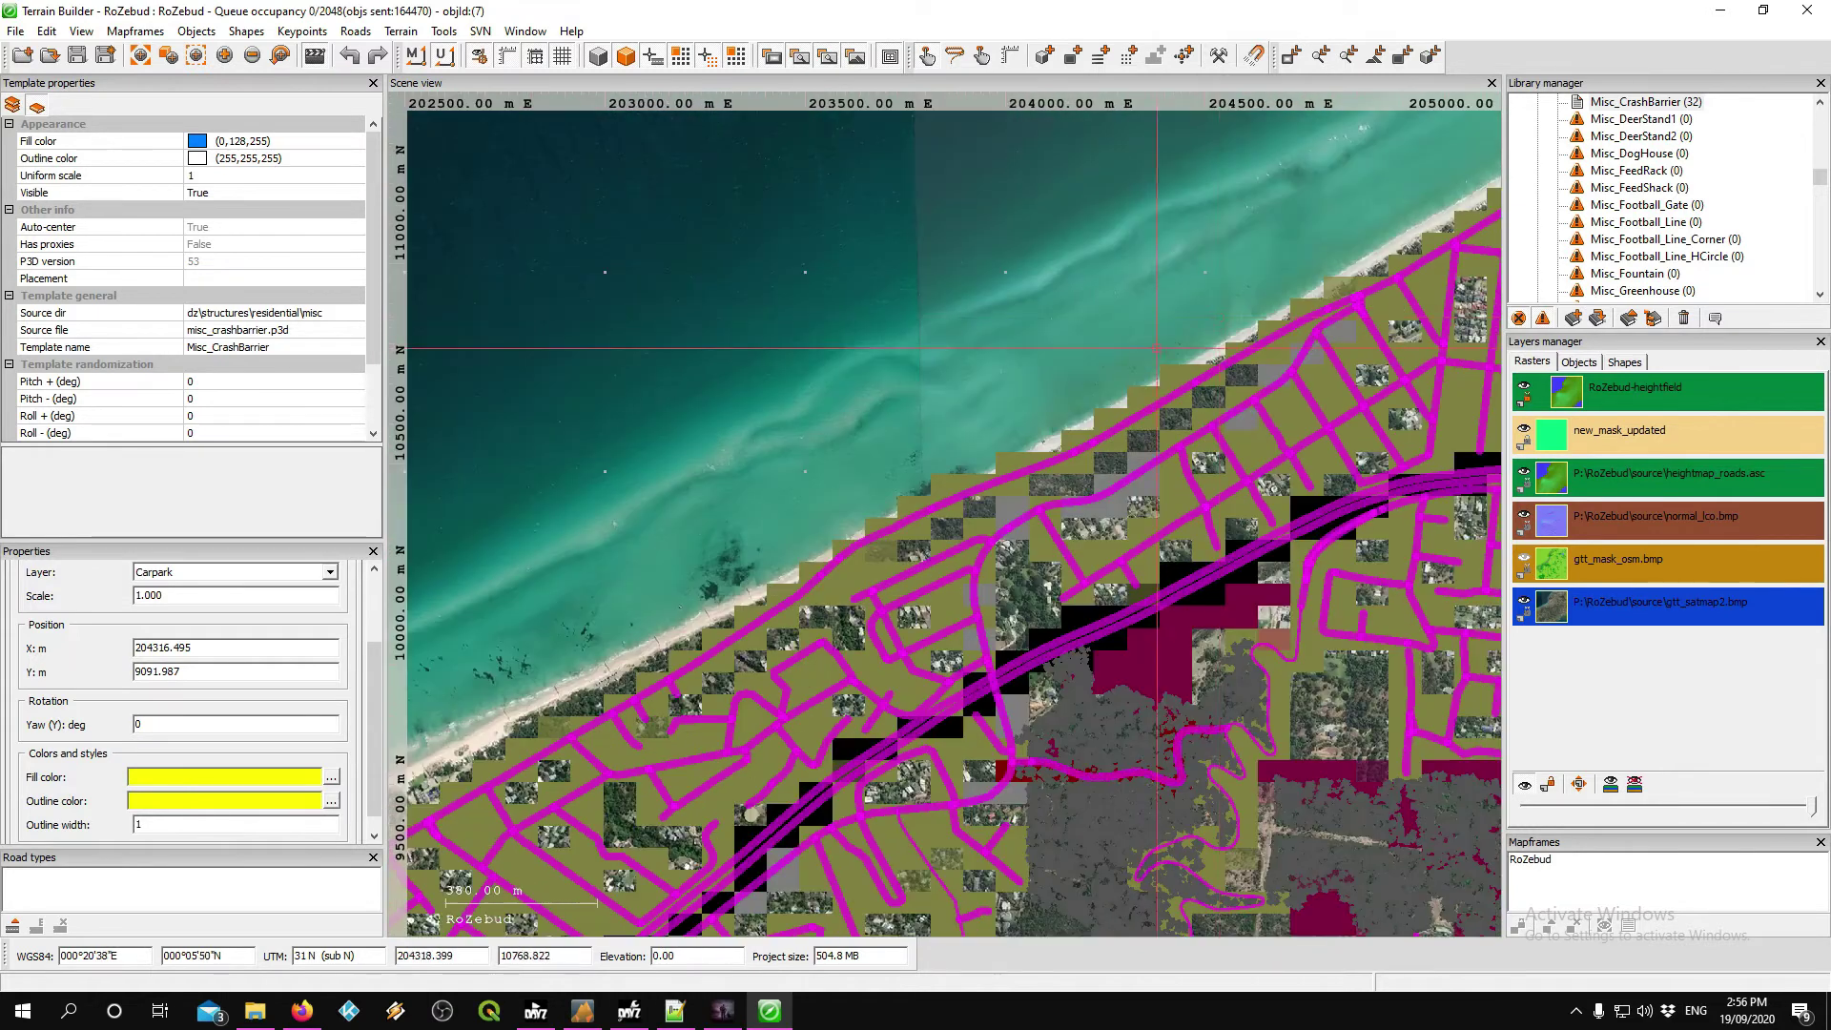
- Examine the beachfront road on the map, then the Carpark shape's outline beside the winding hill road at close range
scroll(1295, 264, "up", 3)
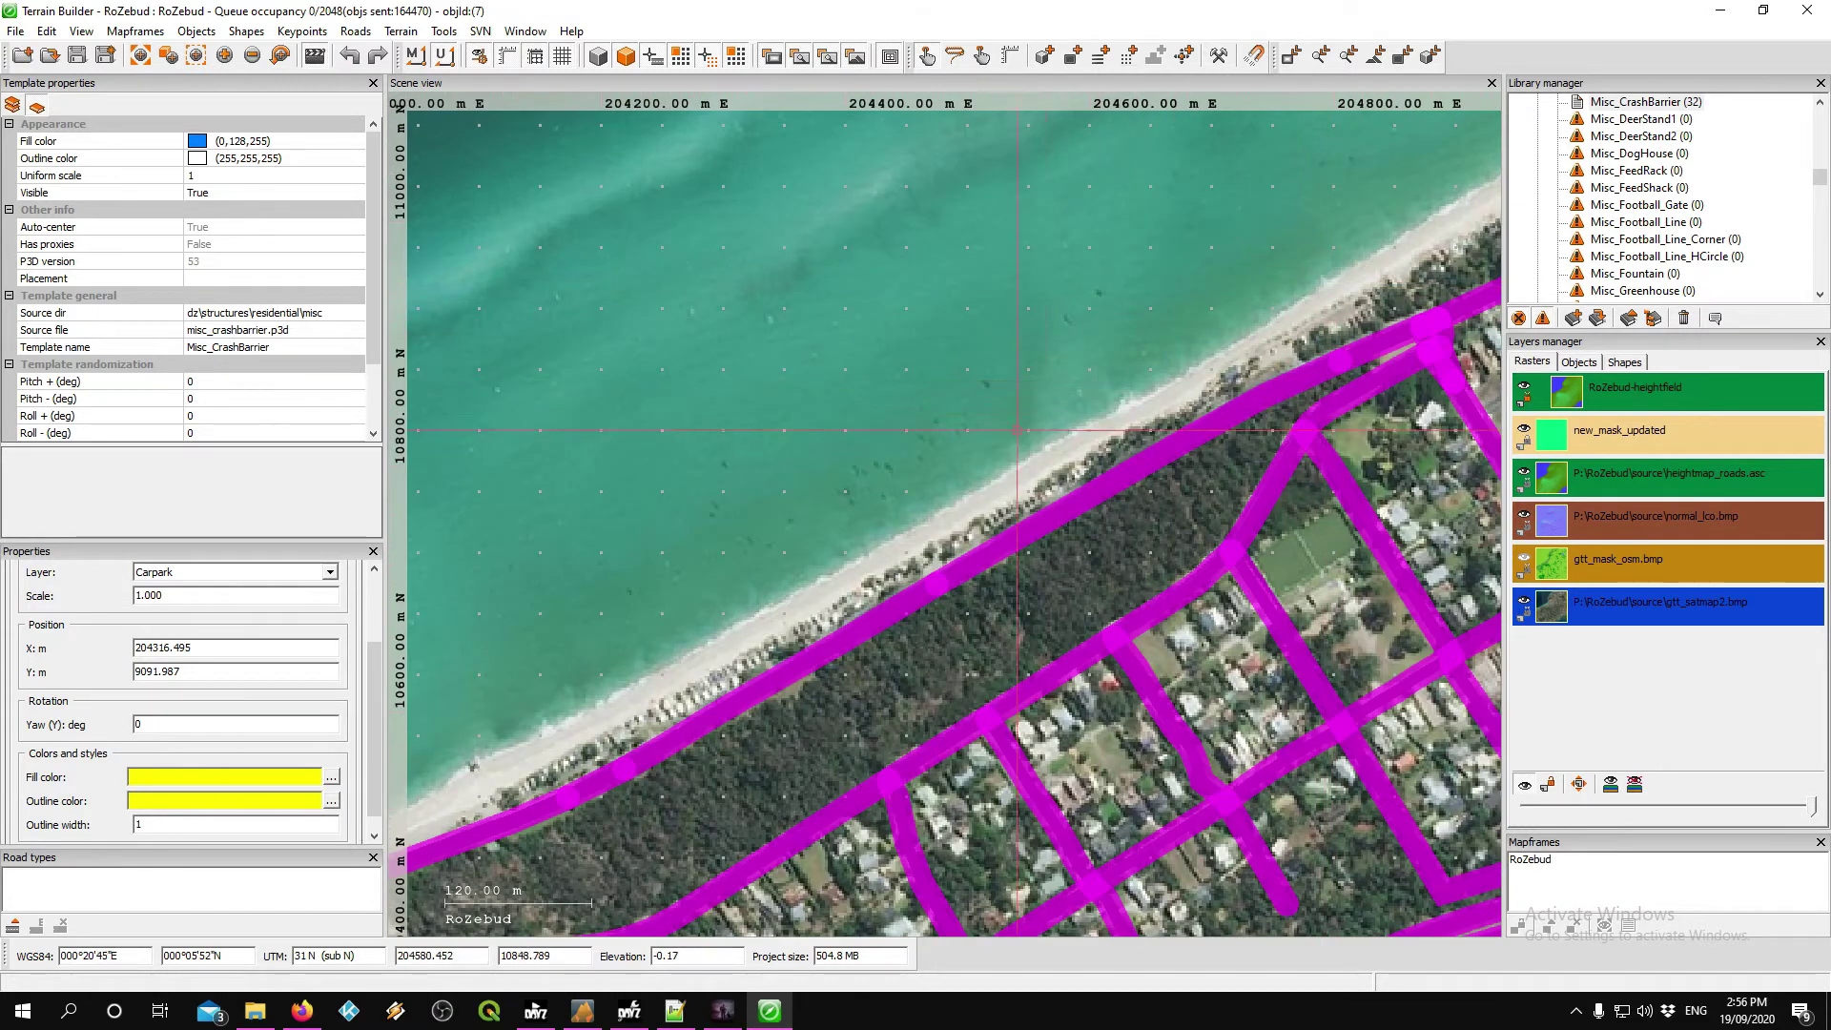
scroll(923, 471, "down", 4)
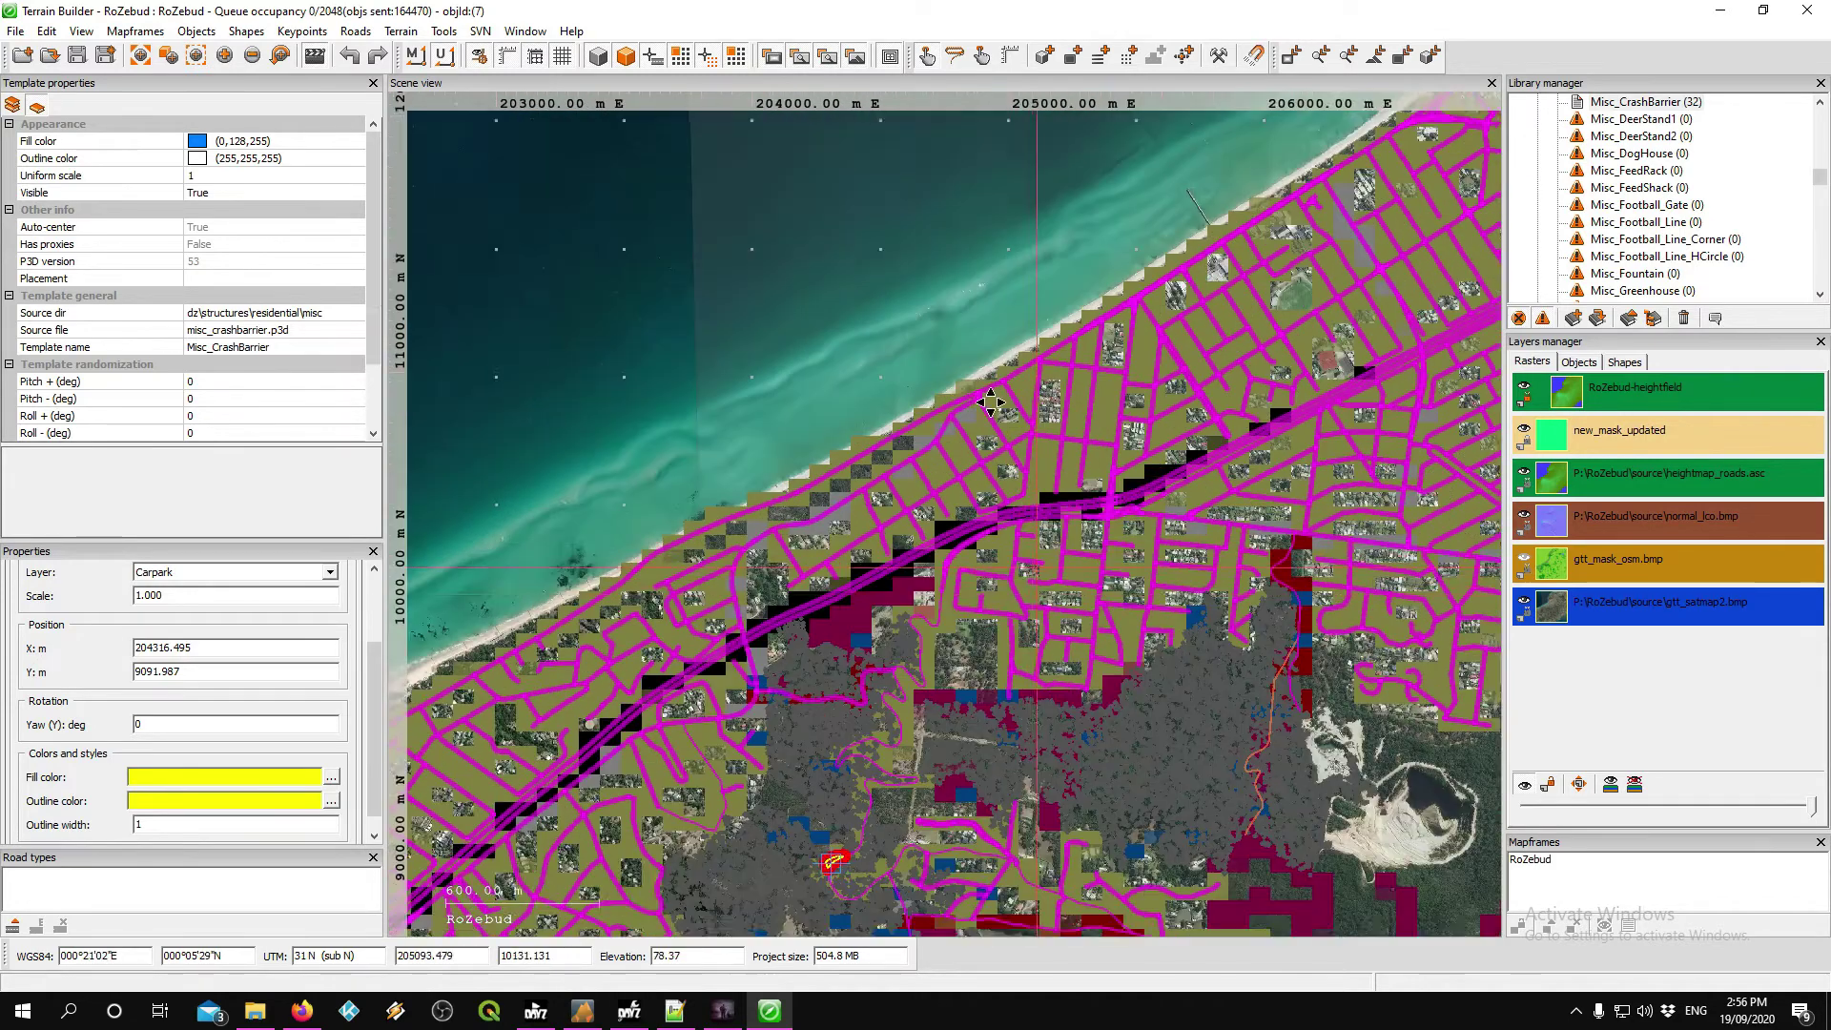
middle_click_drag(991, 402, 932, 187)
scroll(770, 632, "up", 5)
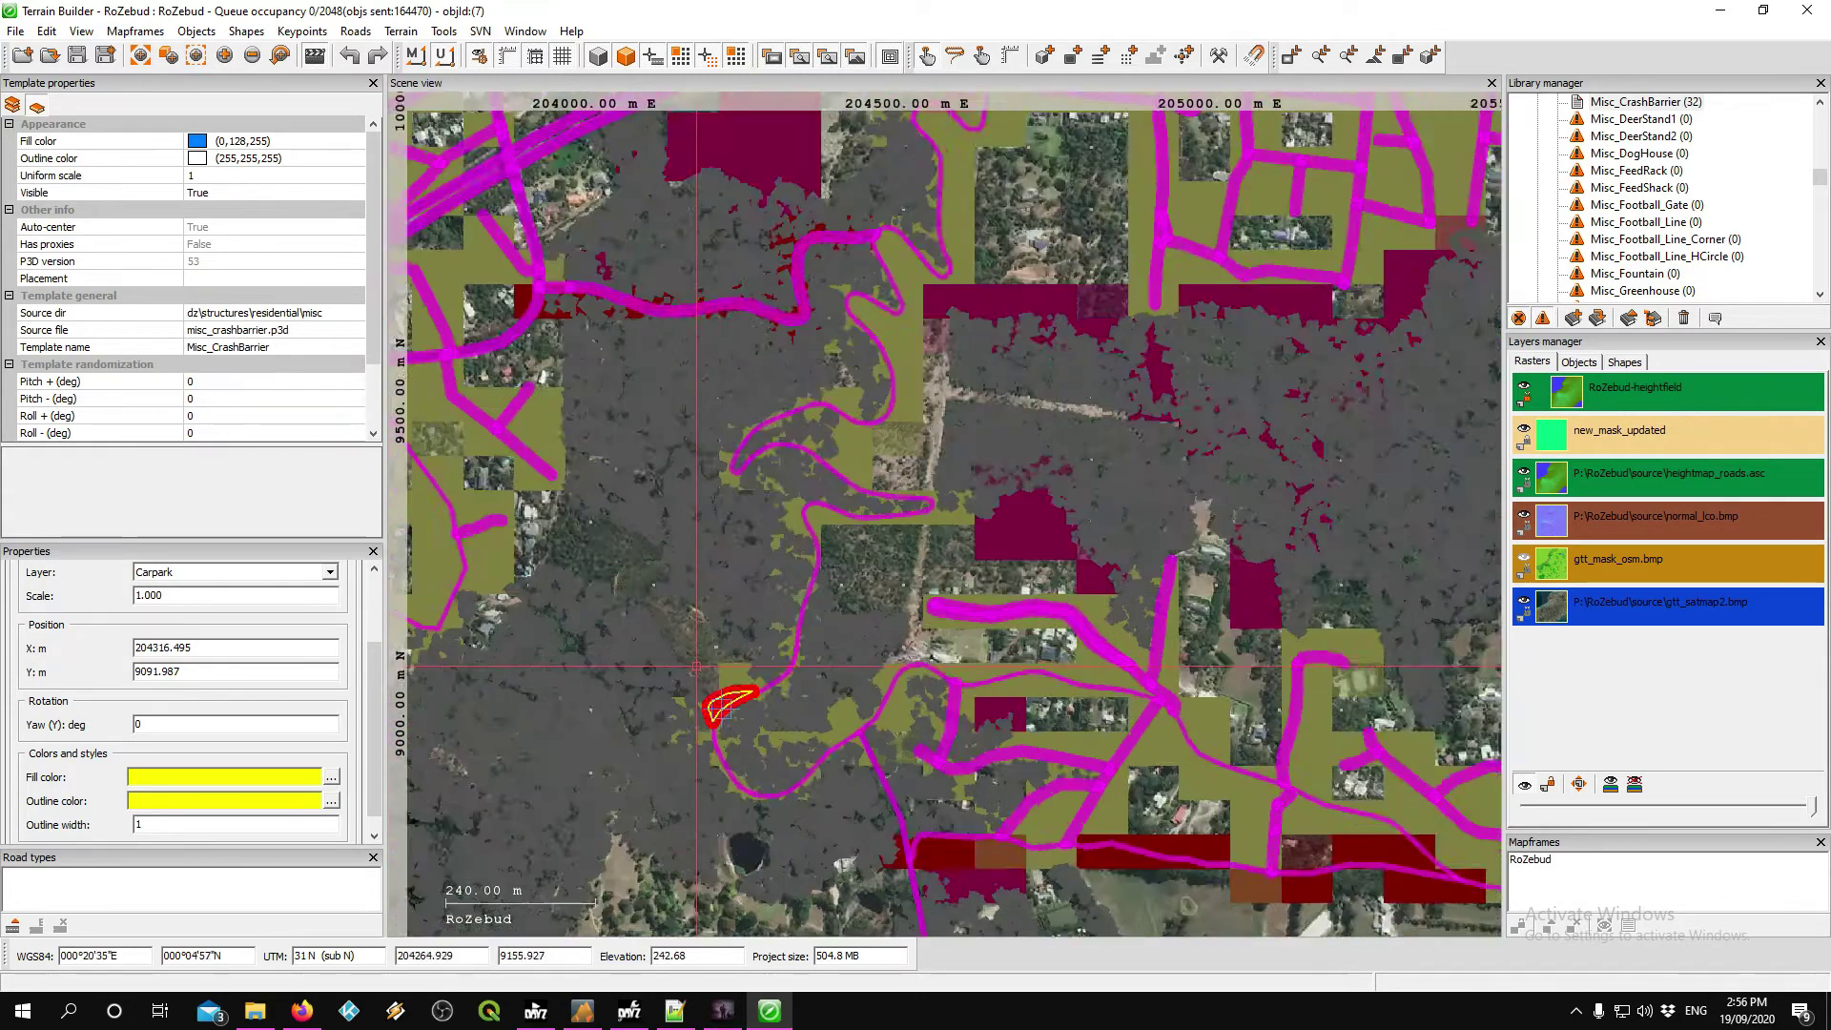
middle_click_drag(741, 653, 759, 505)
scroll(763, 539, "up", 5)
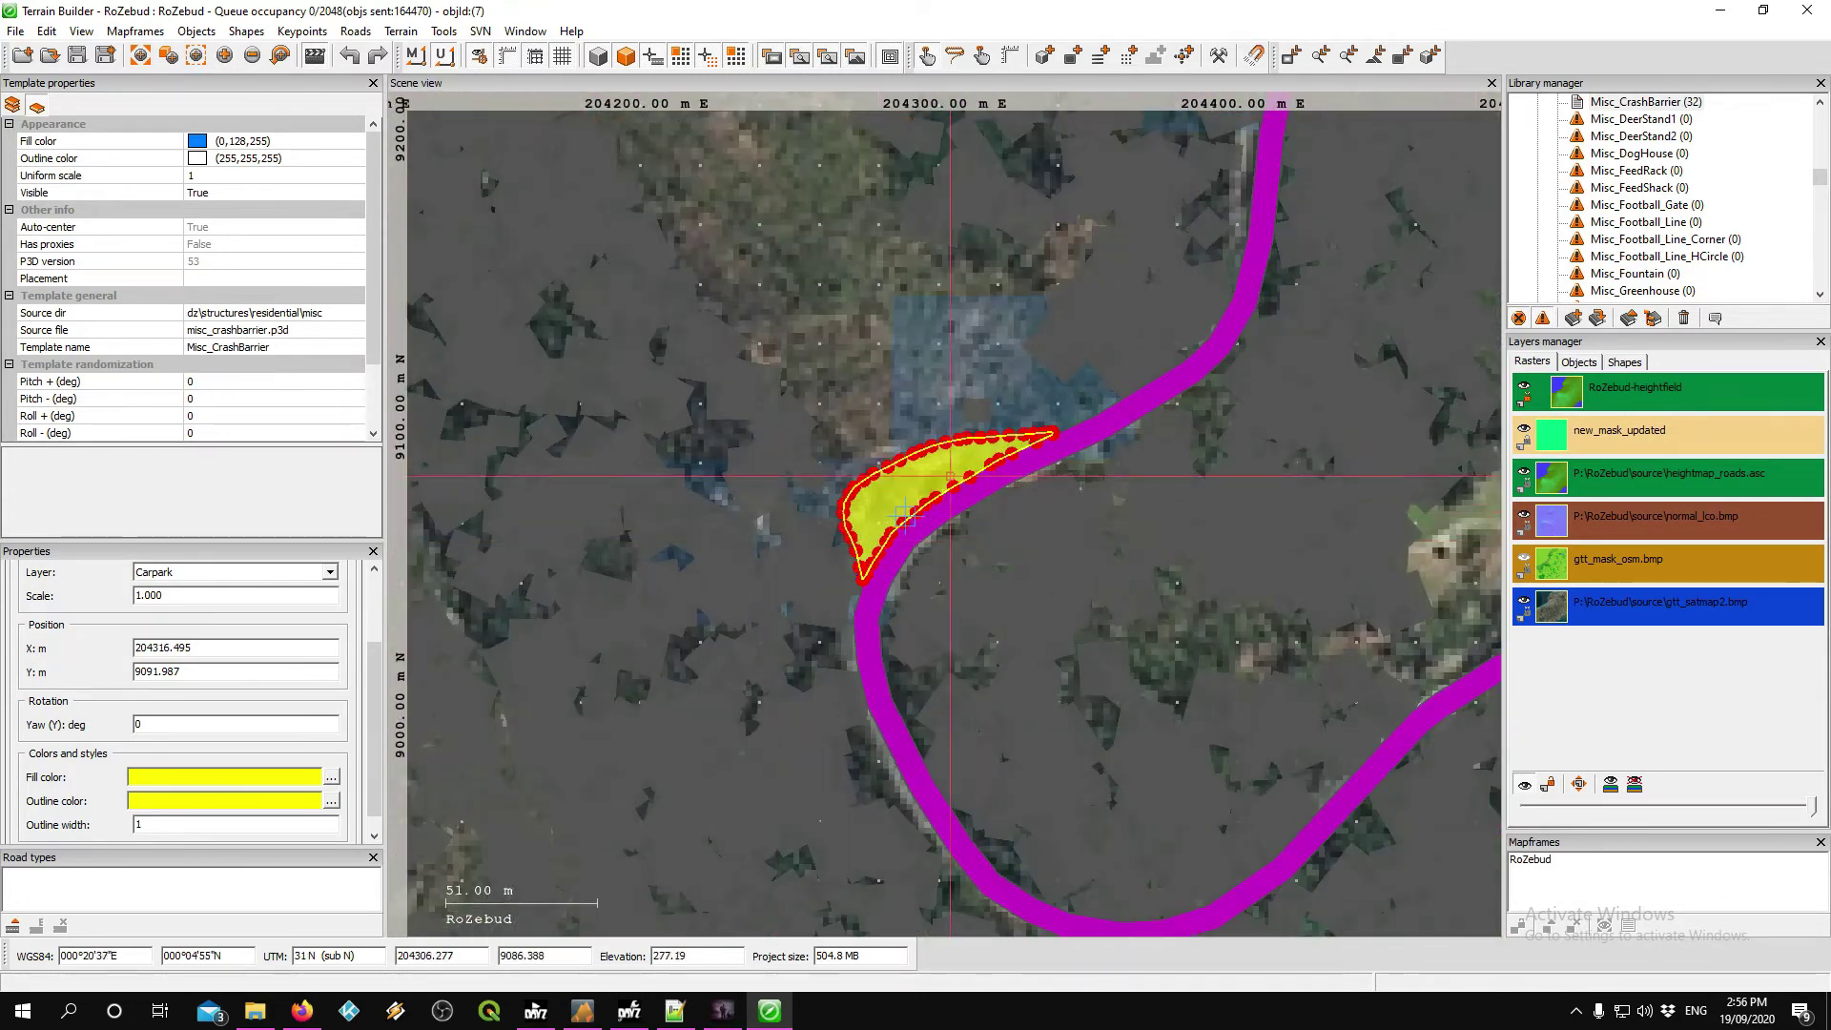
scroll(976, 465, "up", 4)
scroll(977, 464, "up", 2)
scroll(690, 303, "up", 2)
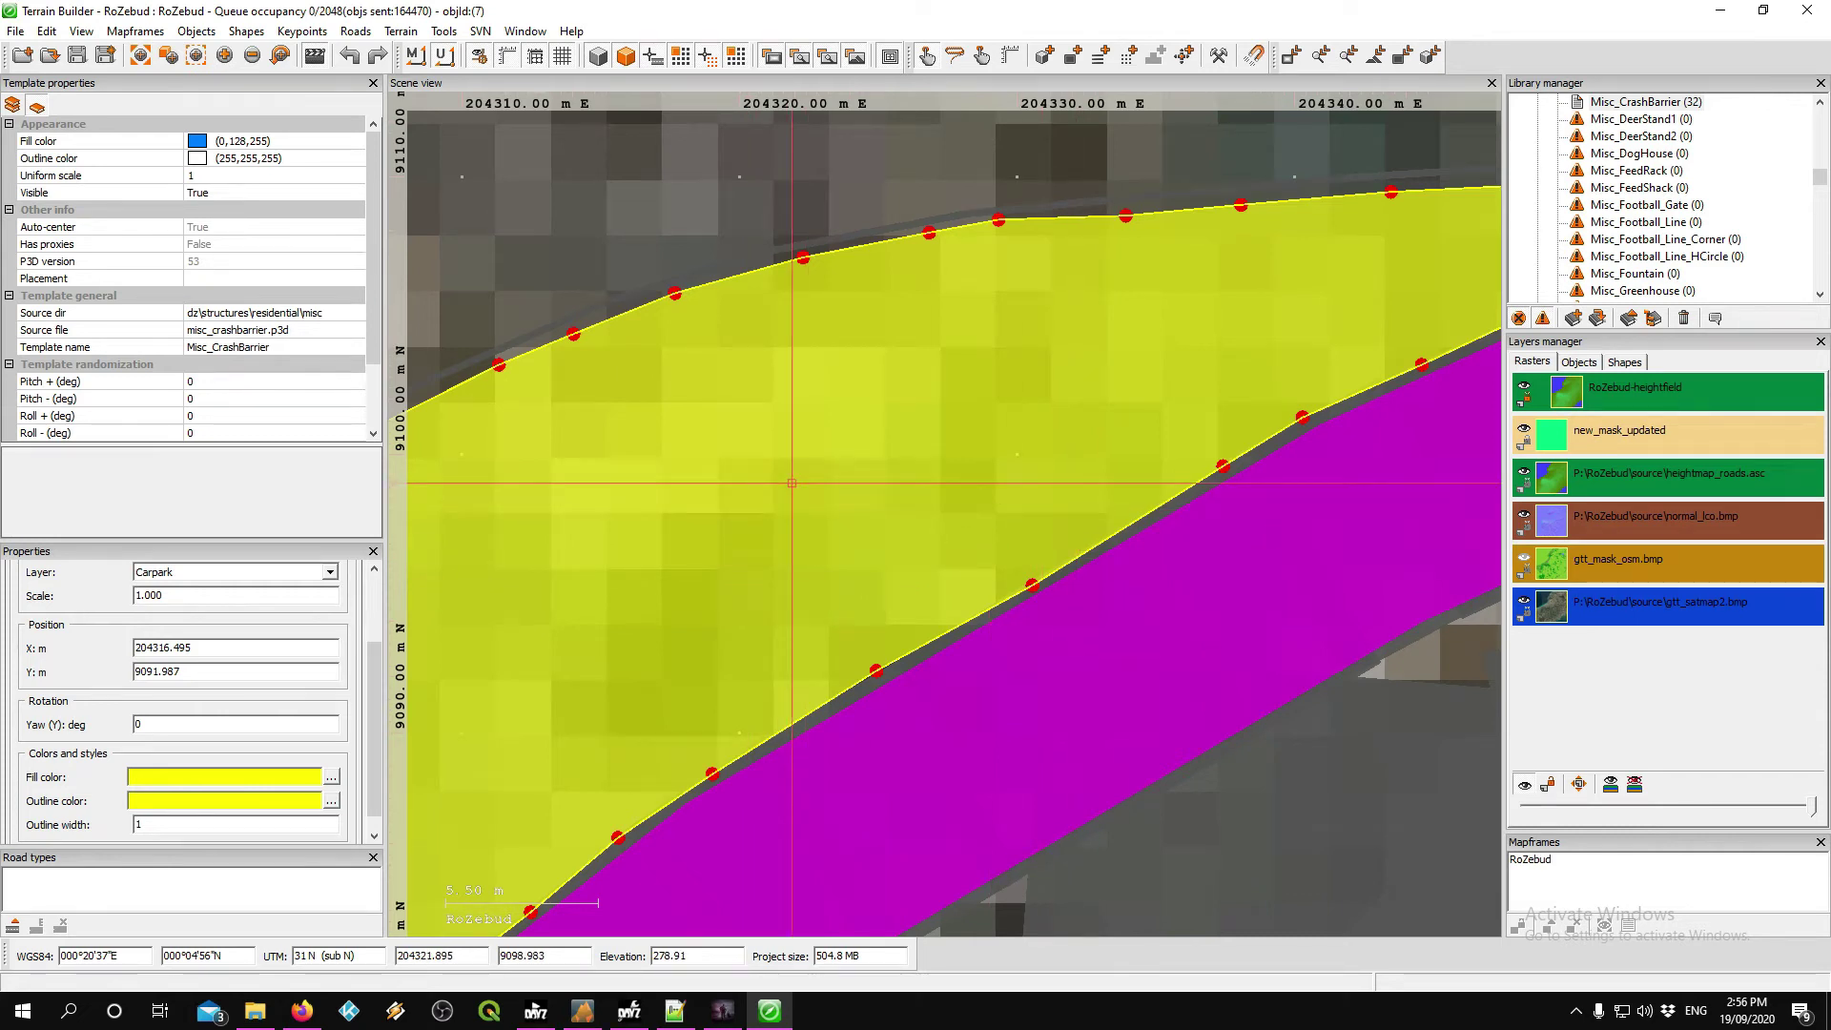
- Switch to Buldozer and examine the ground texture along the road edge and across the car park area
key("alt+Tab")
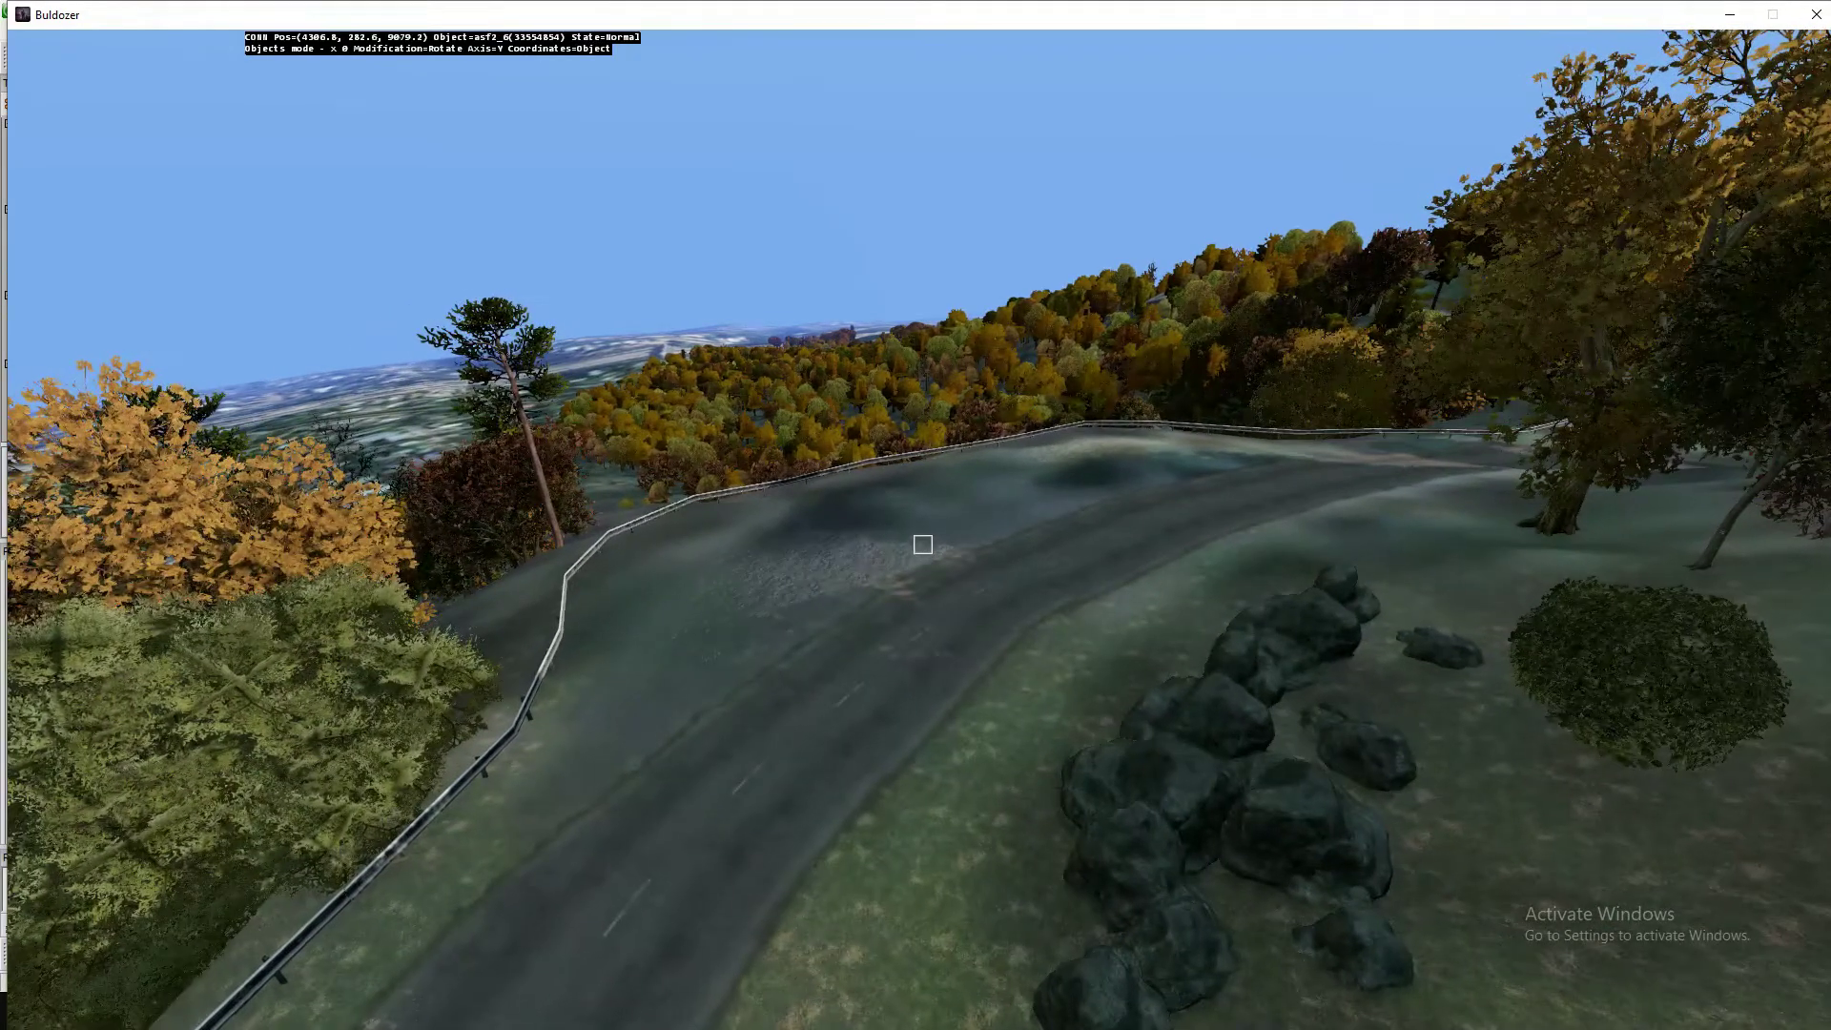
key("w")
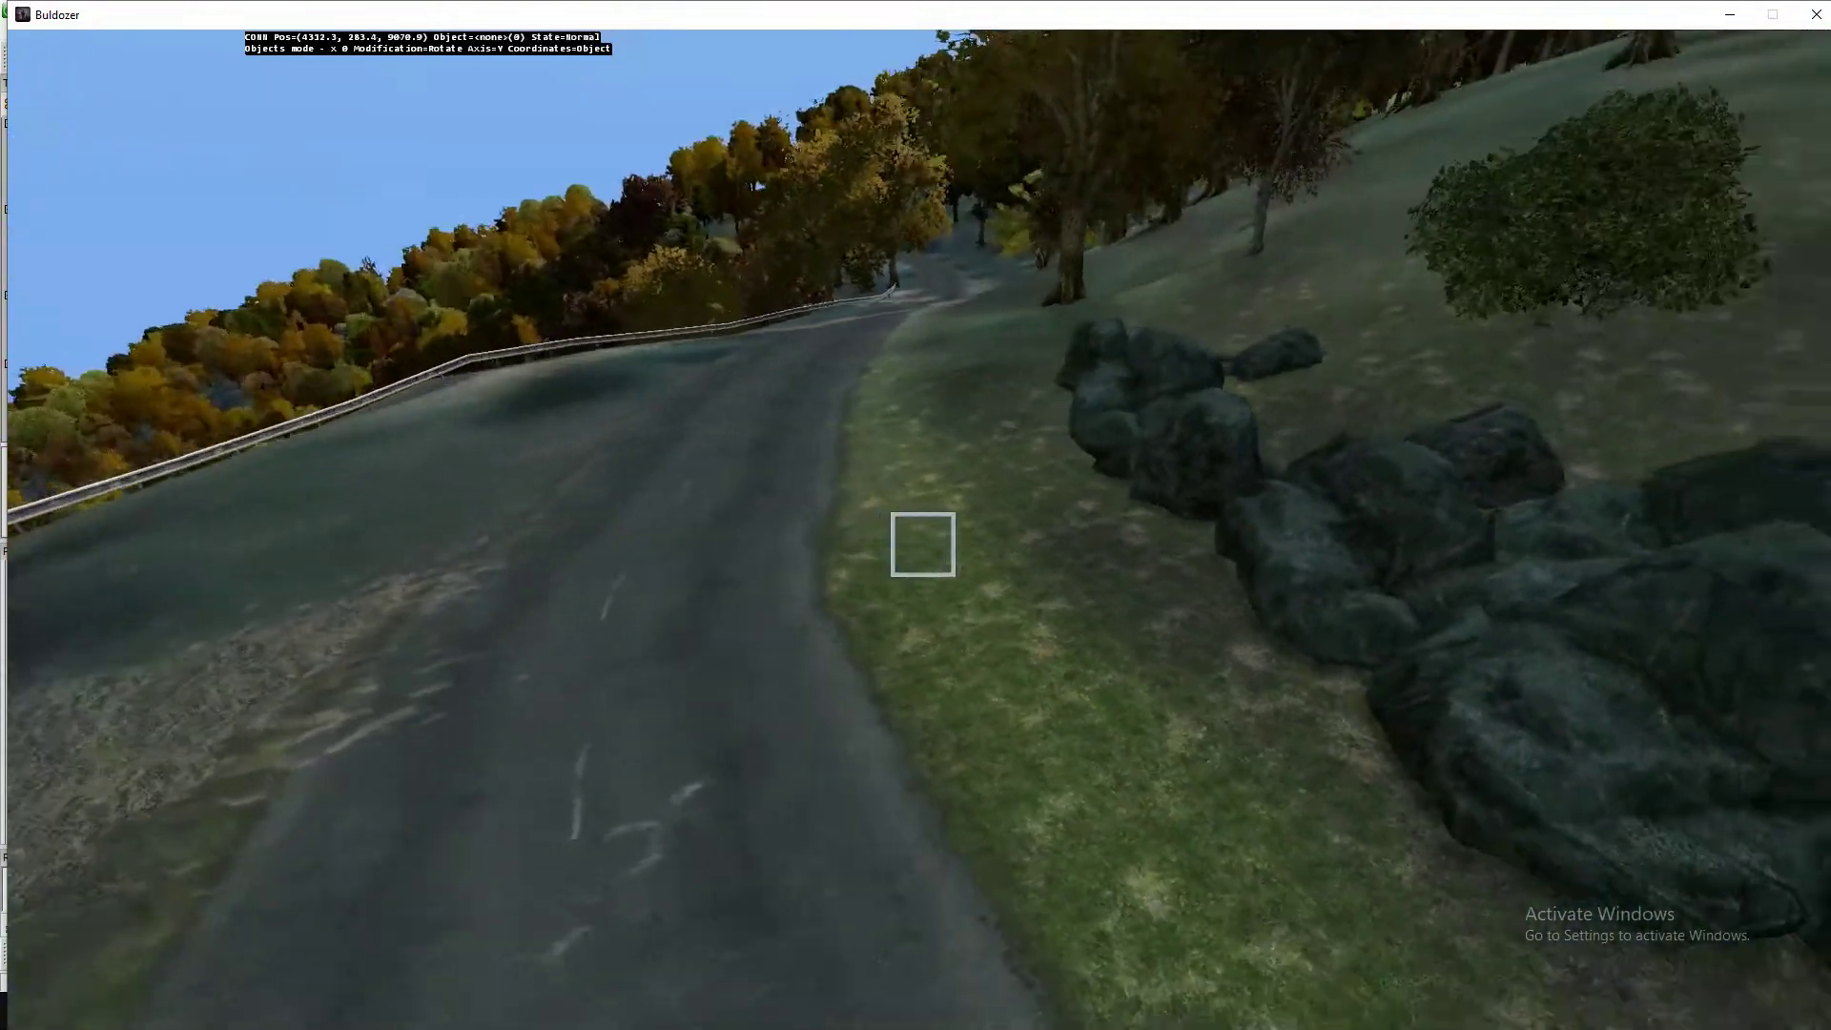
key("z")
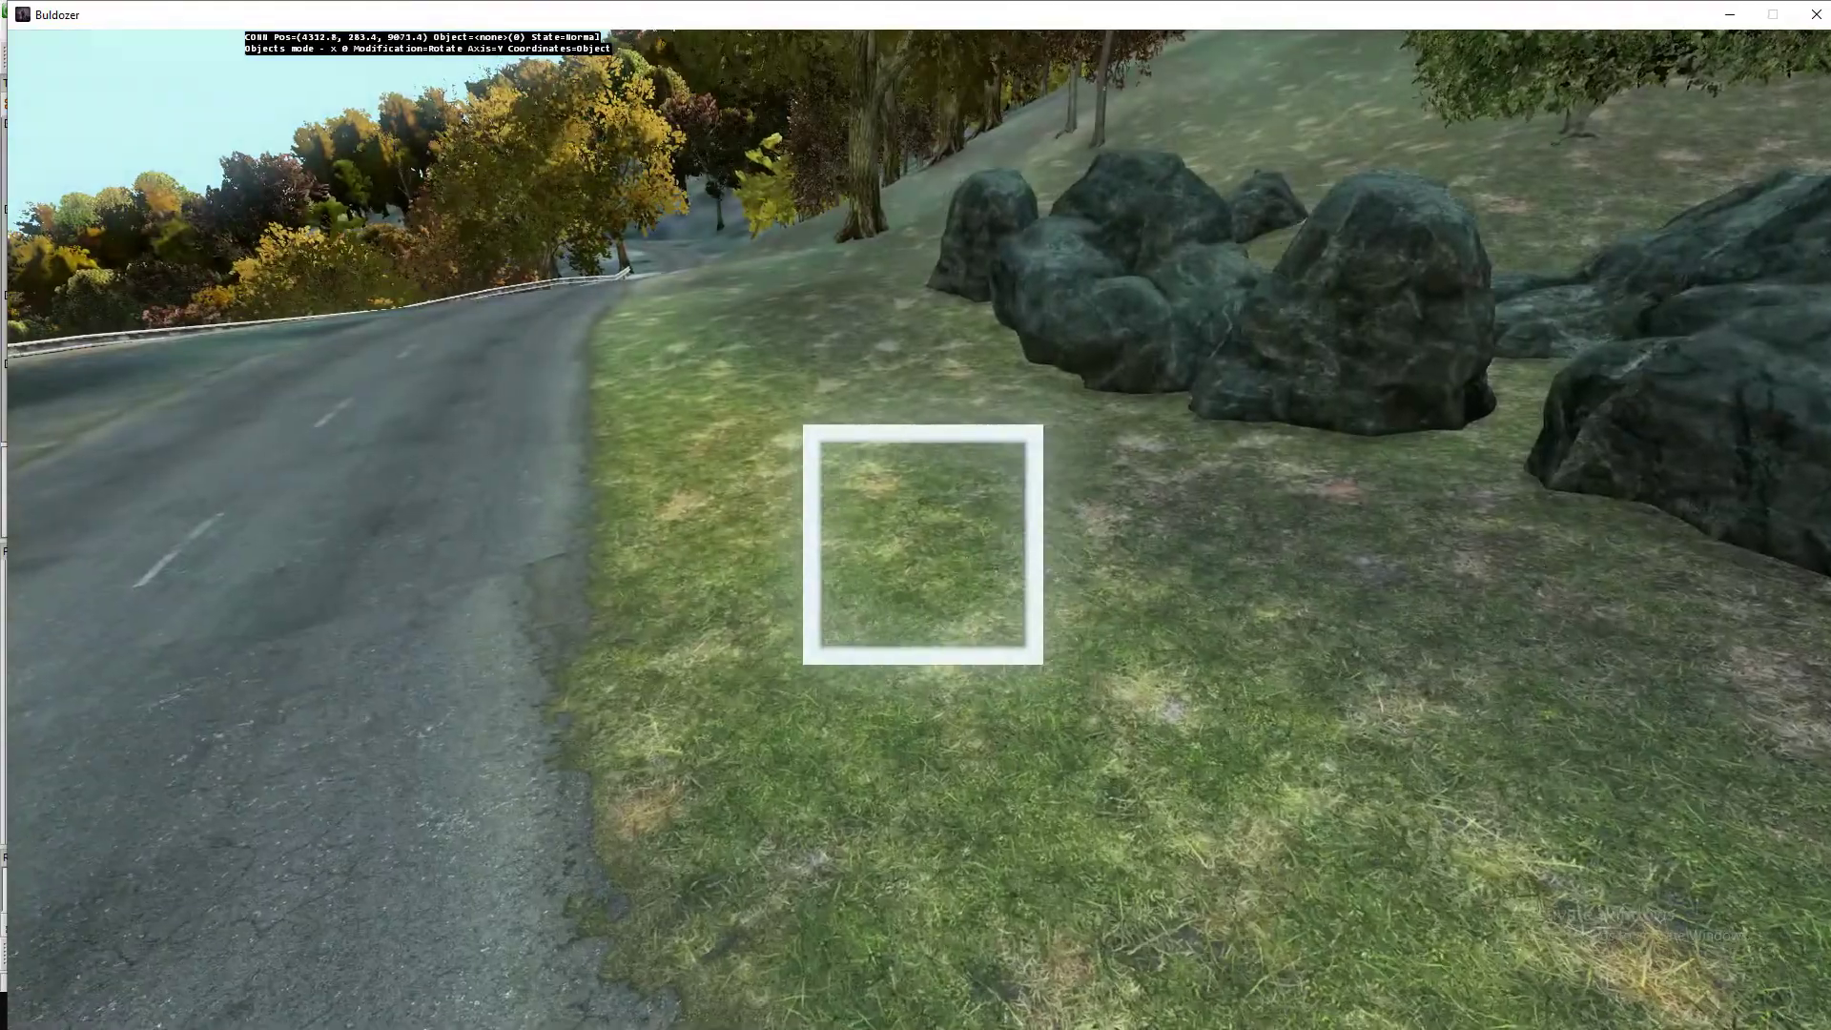
key("a")
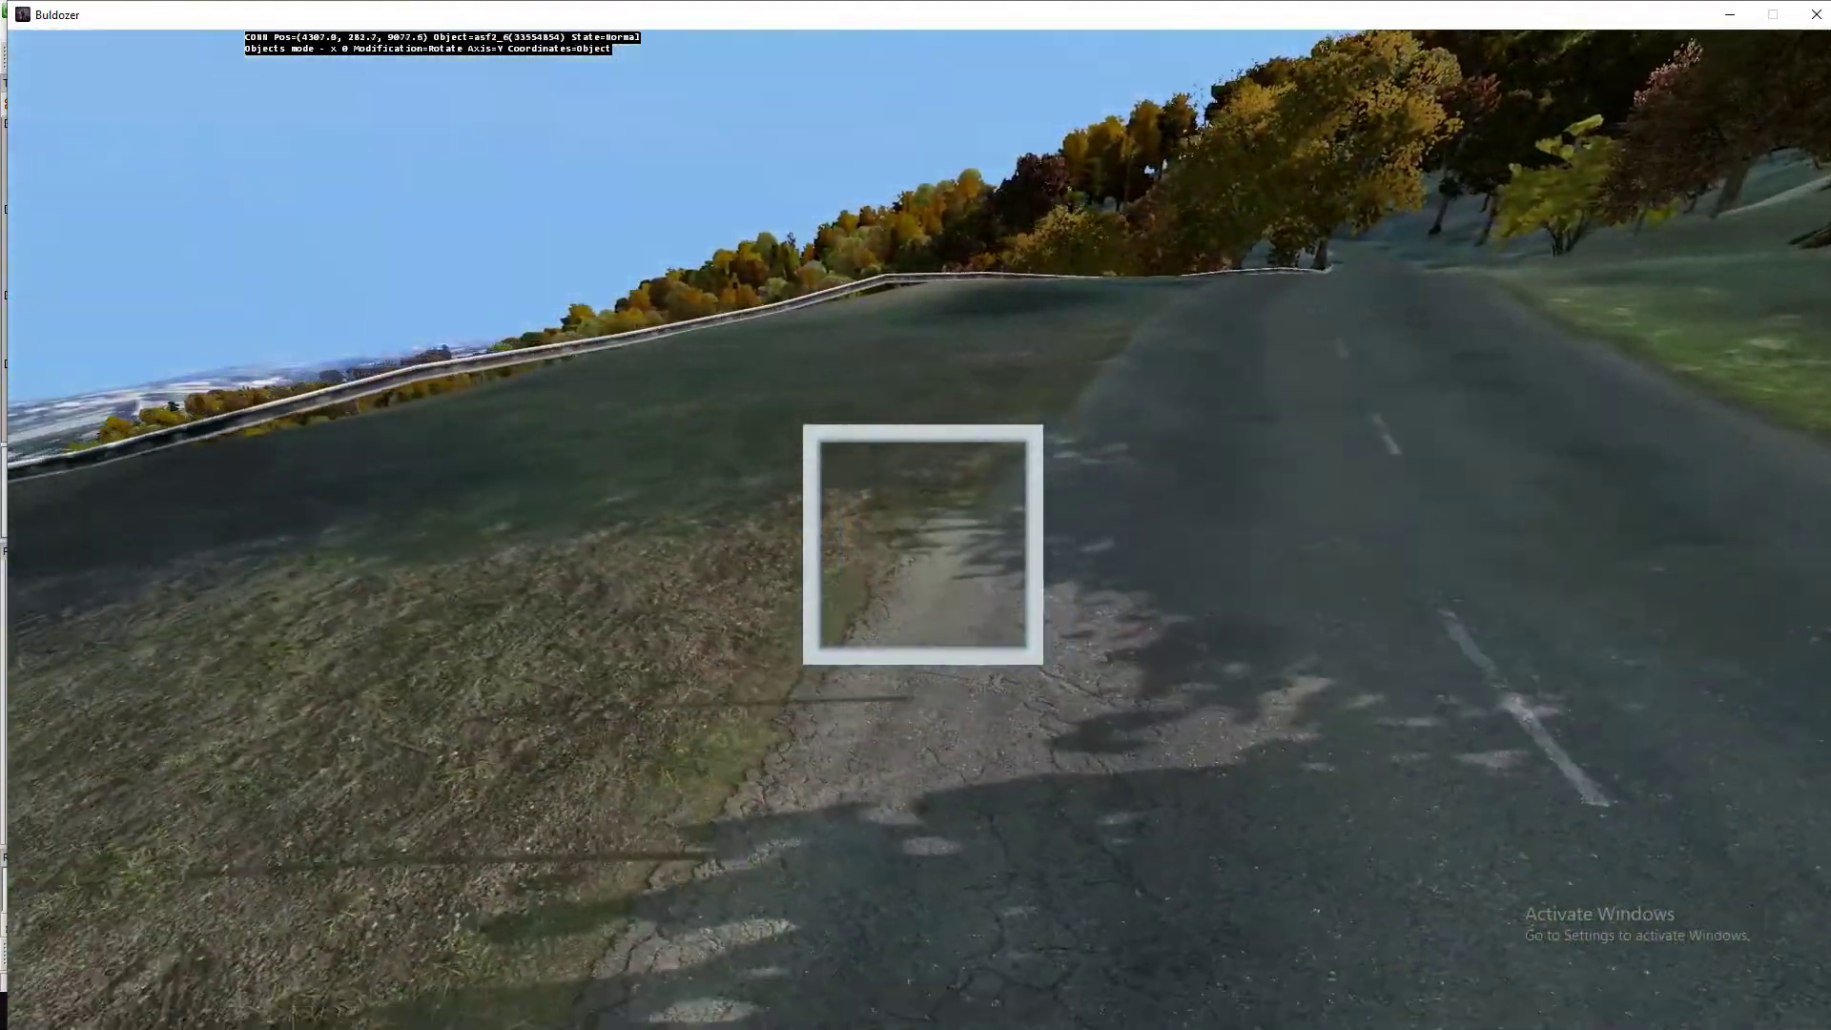
key("a")
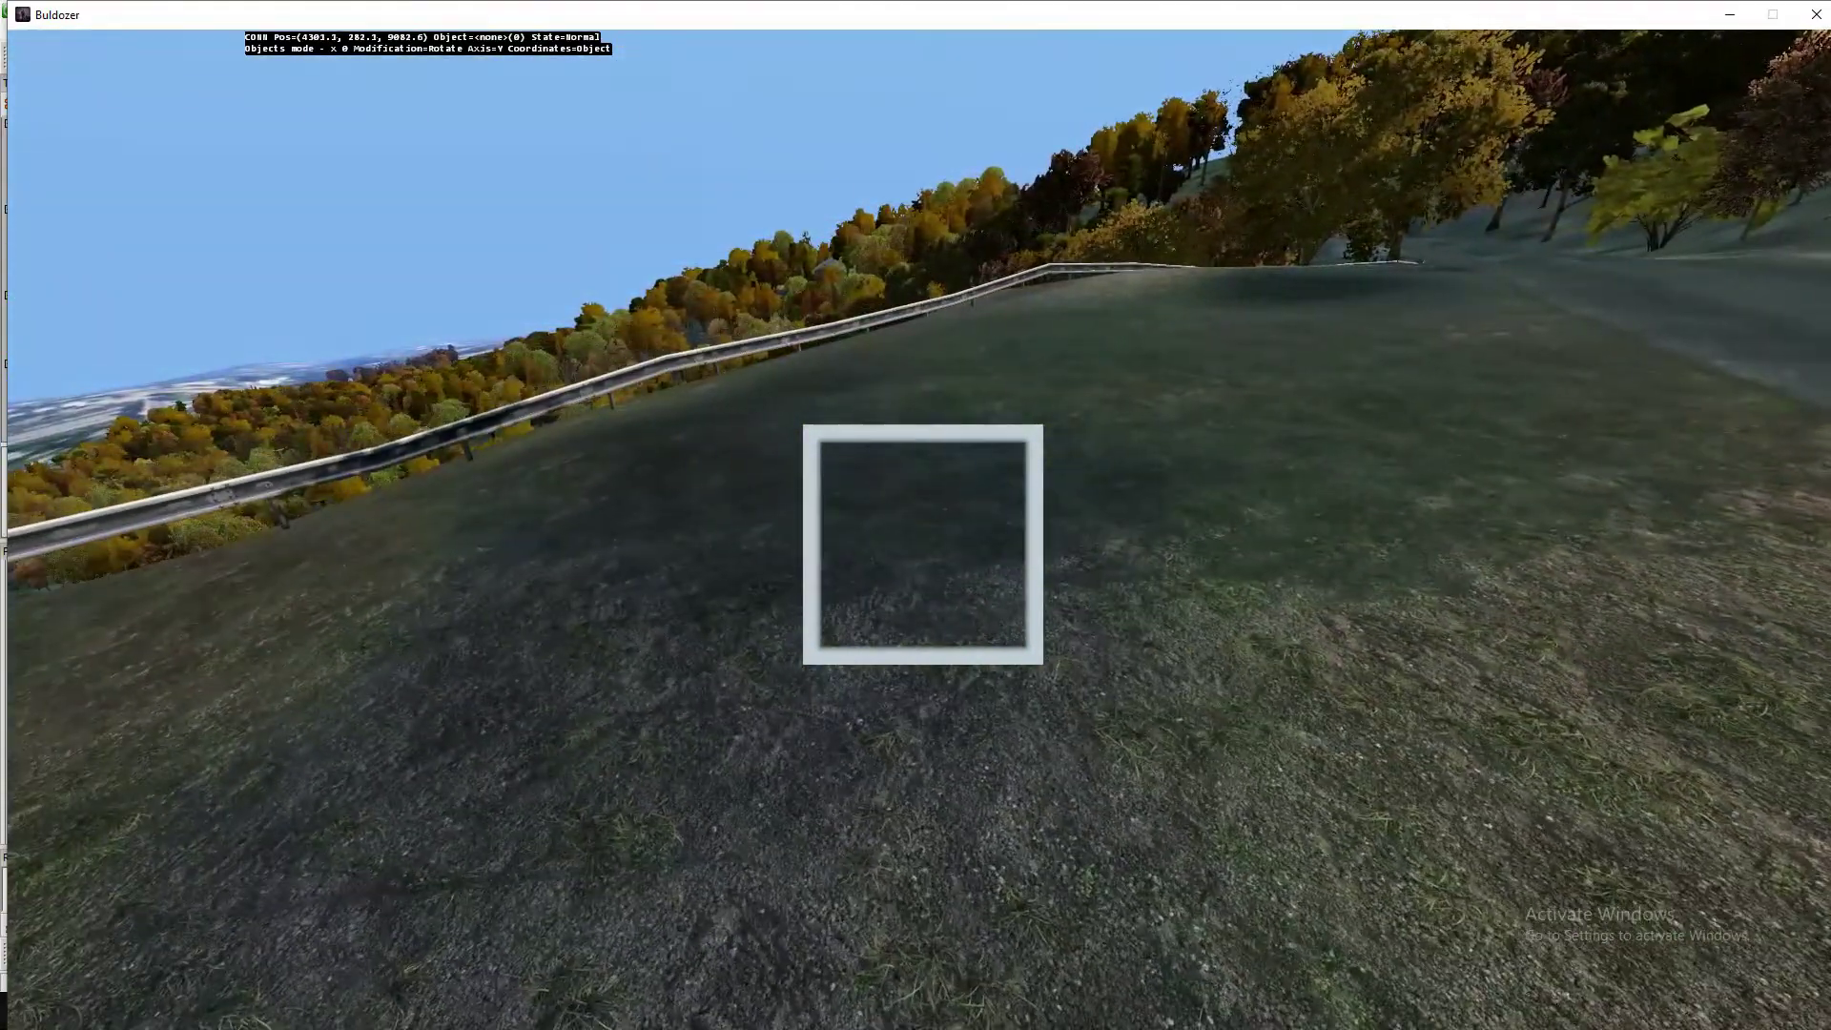
key("w")
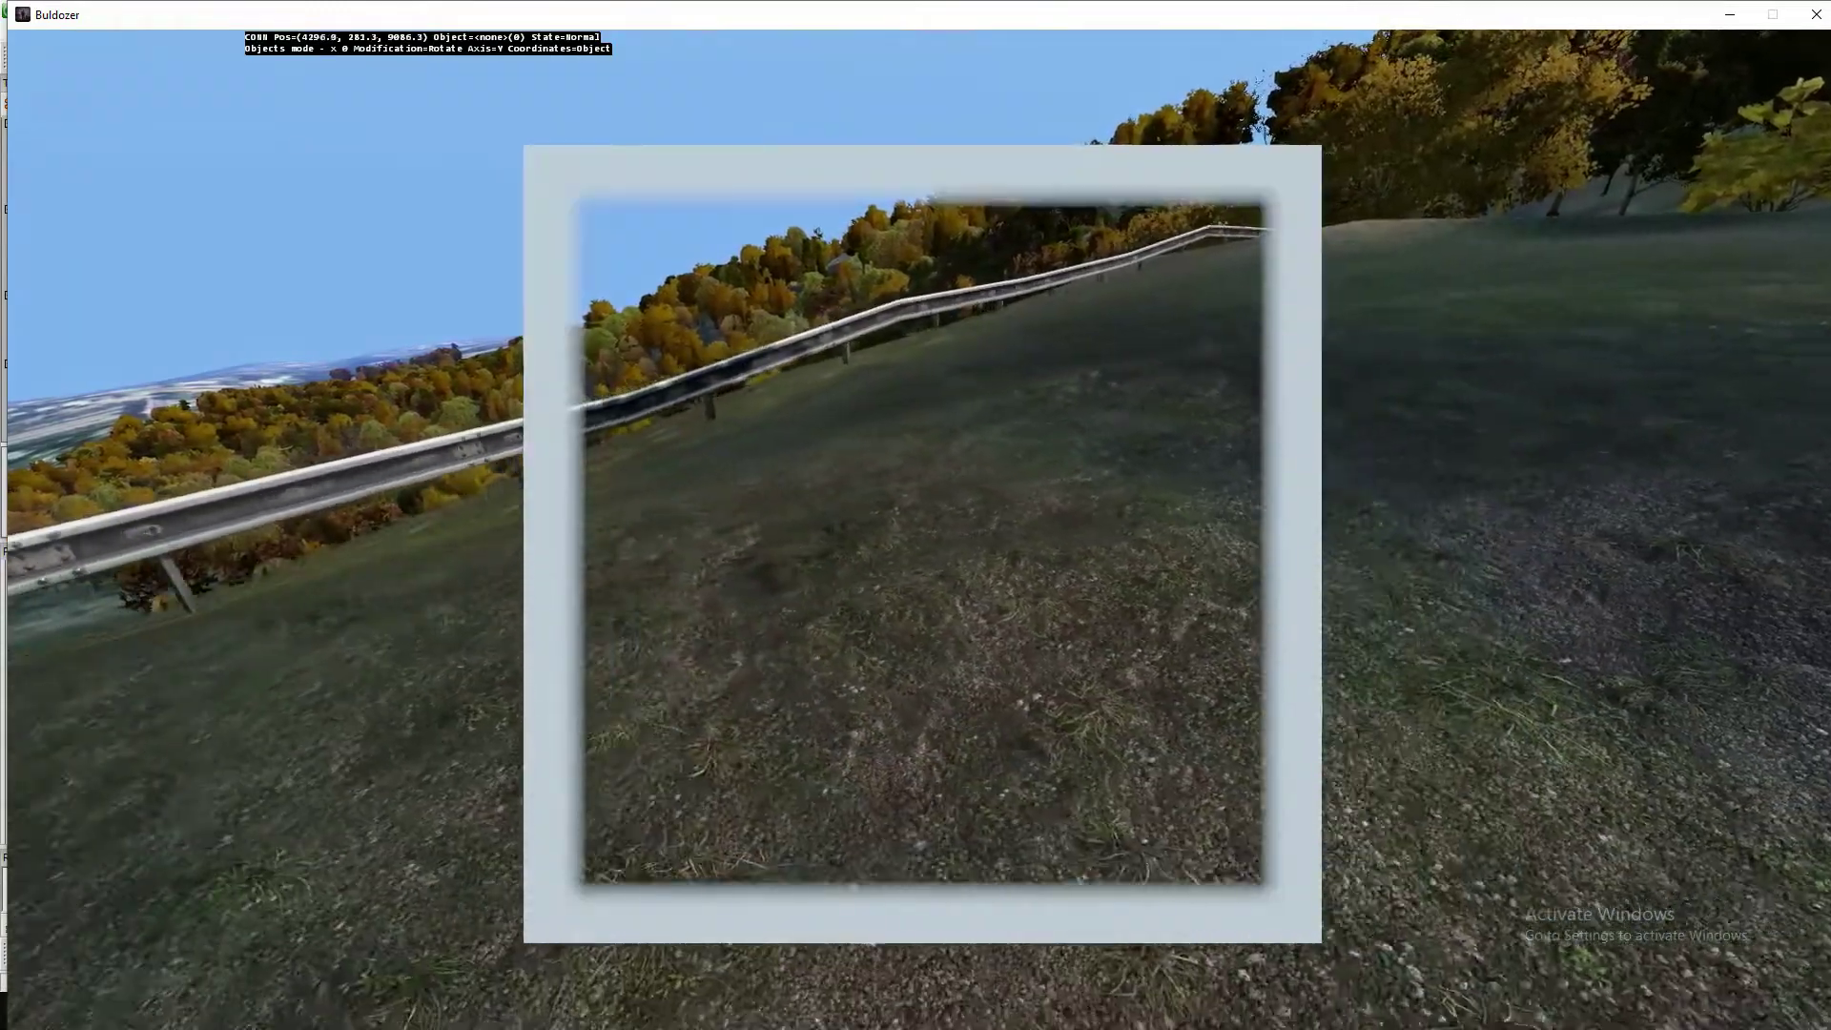
- Inspect the ground on both sides of the crash barrier and along the car park's outer edge in the 3D view
key("a")
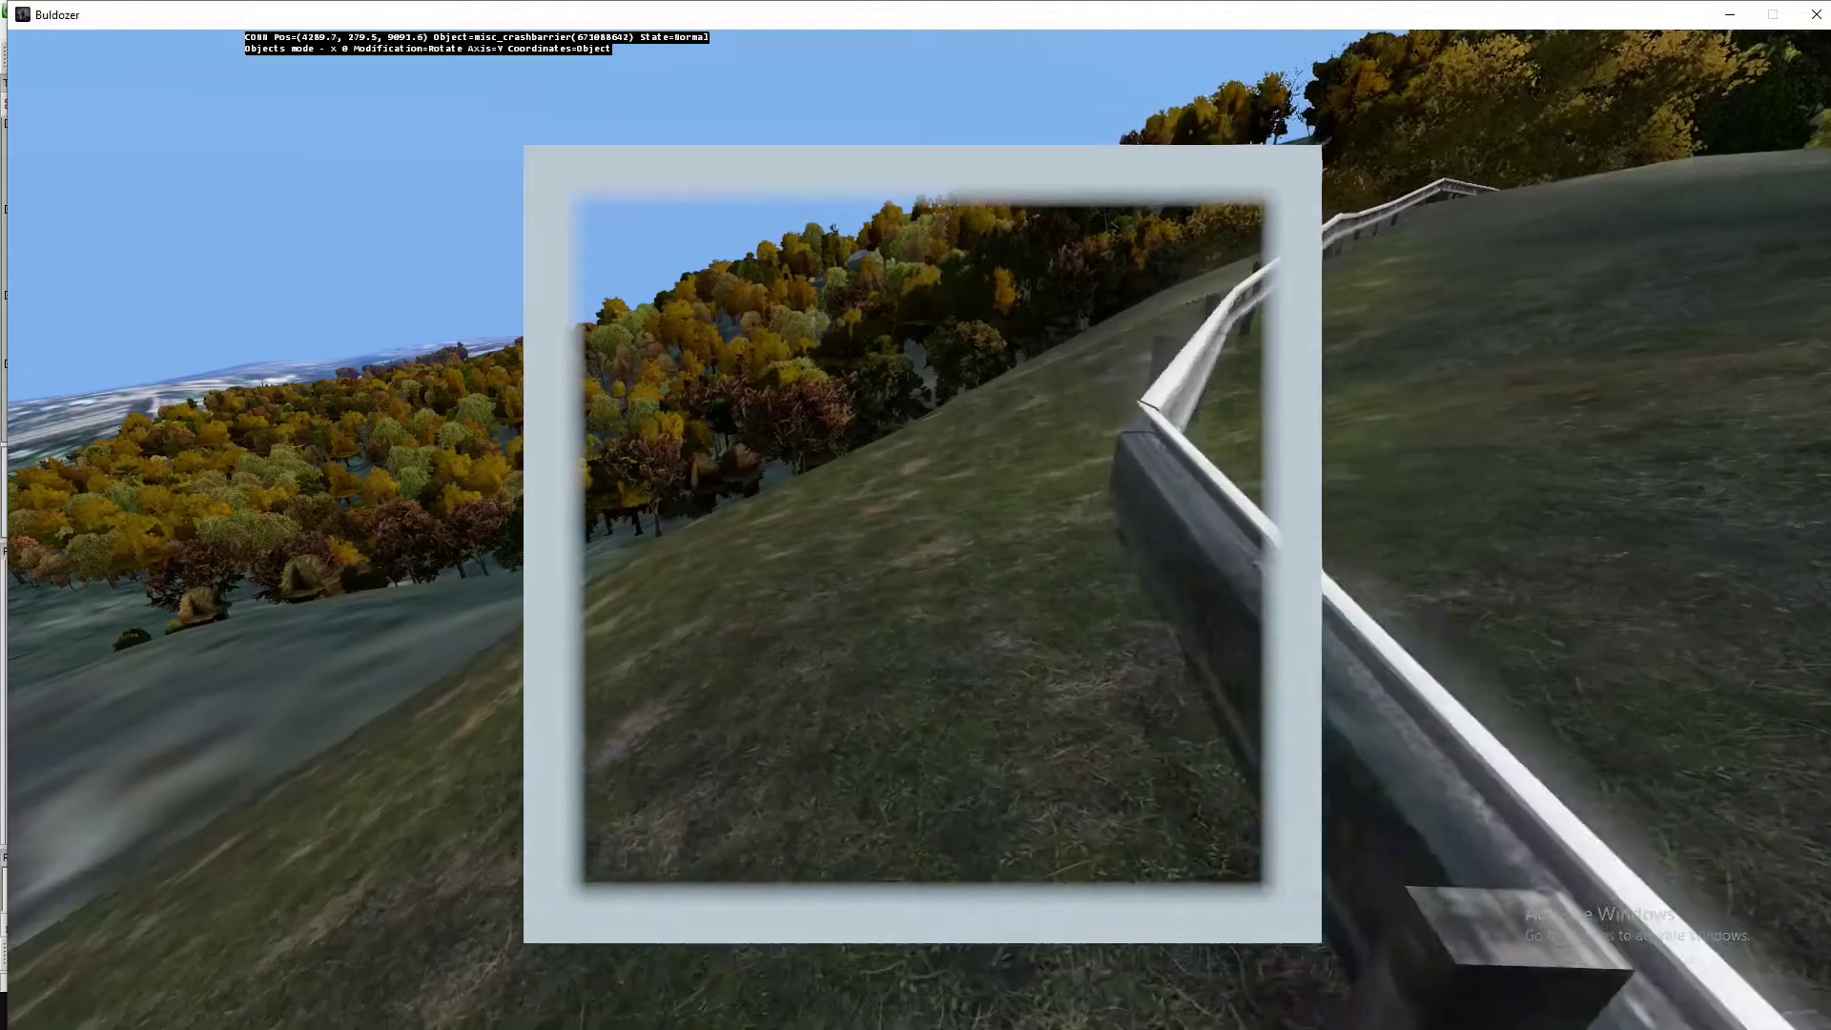
key("a")
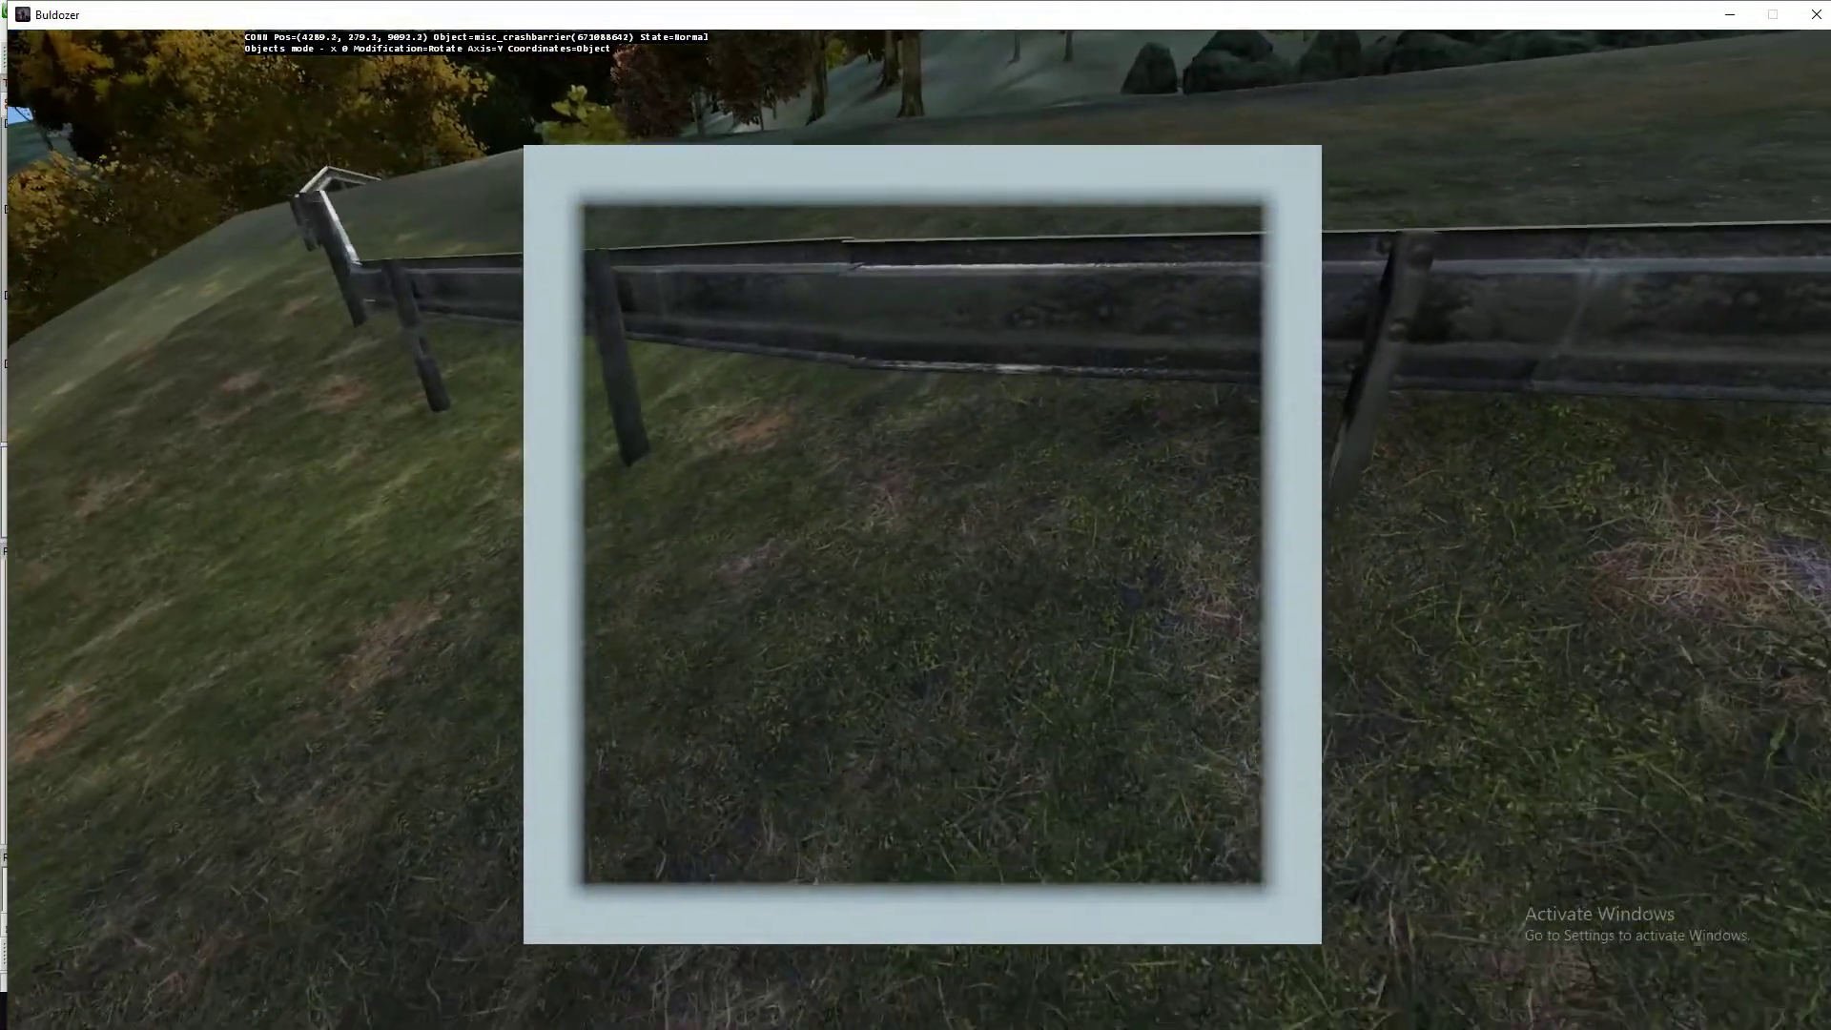
key("a")
key("w")
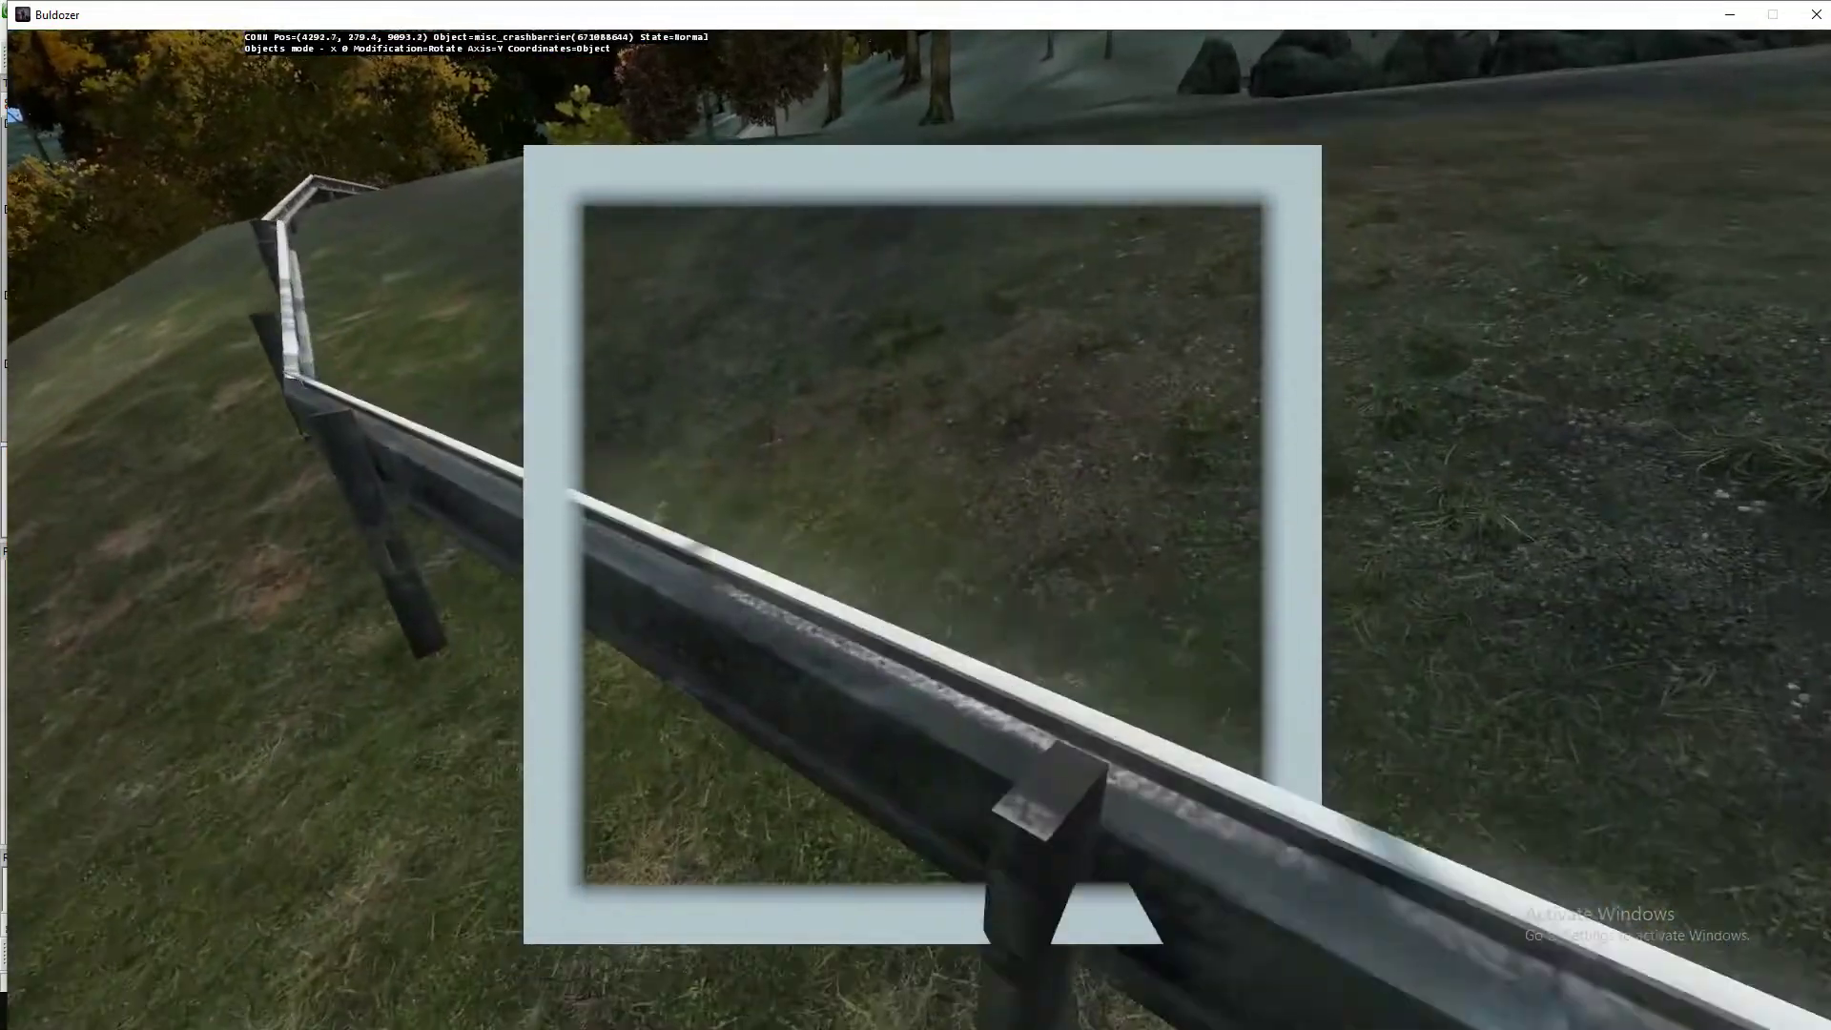
key("d")
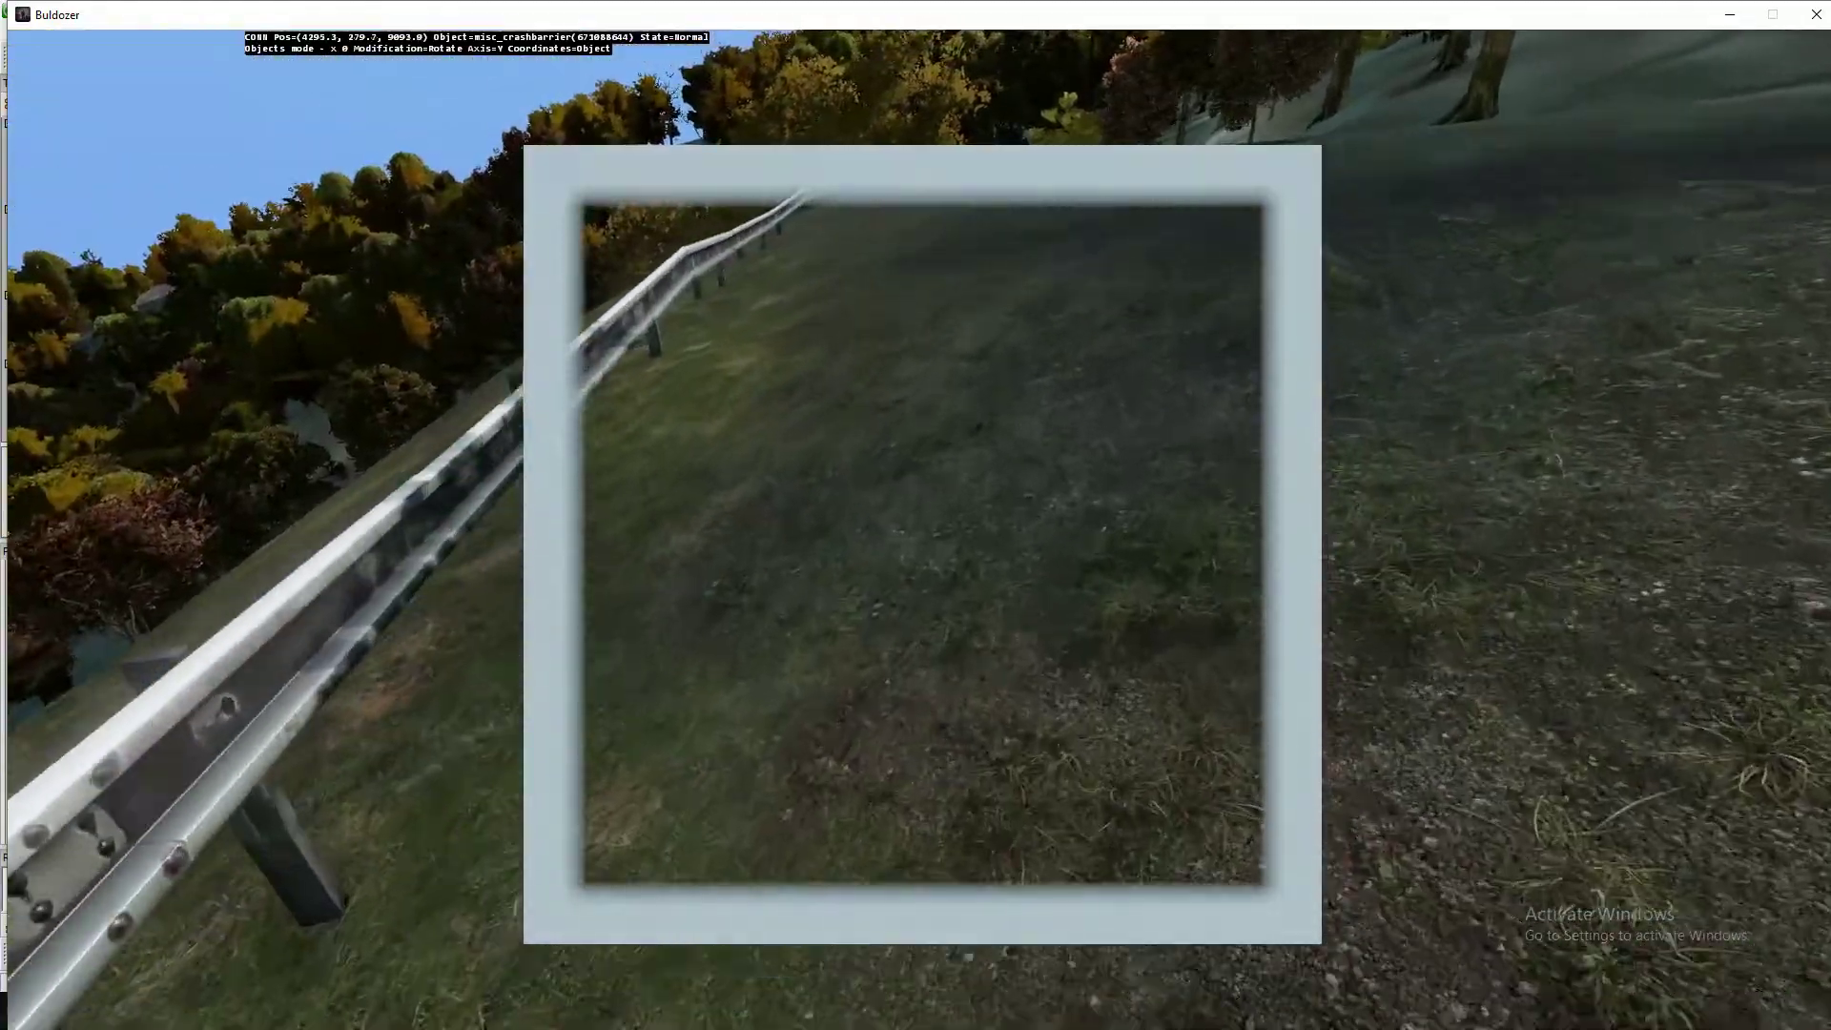
key("w")
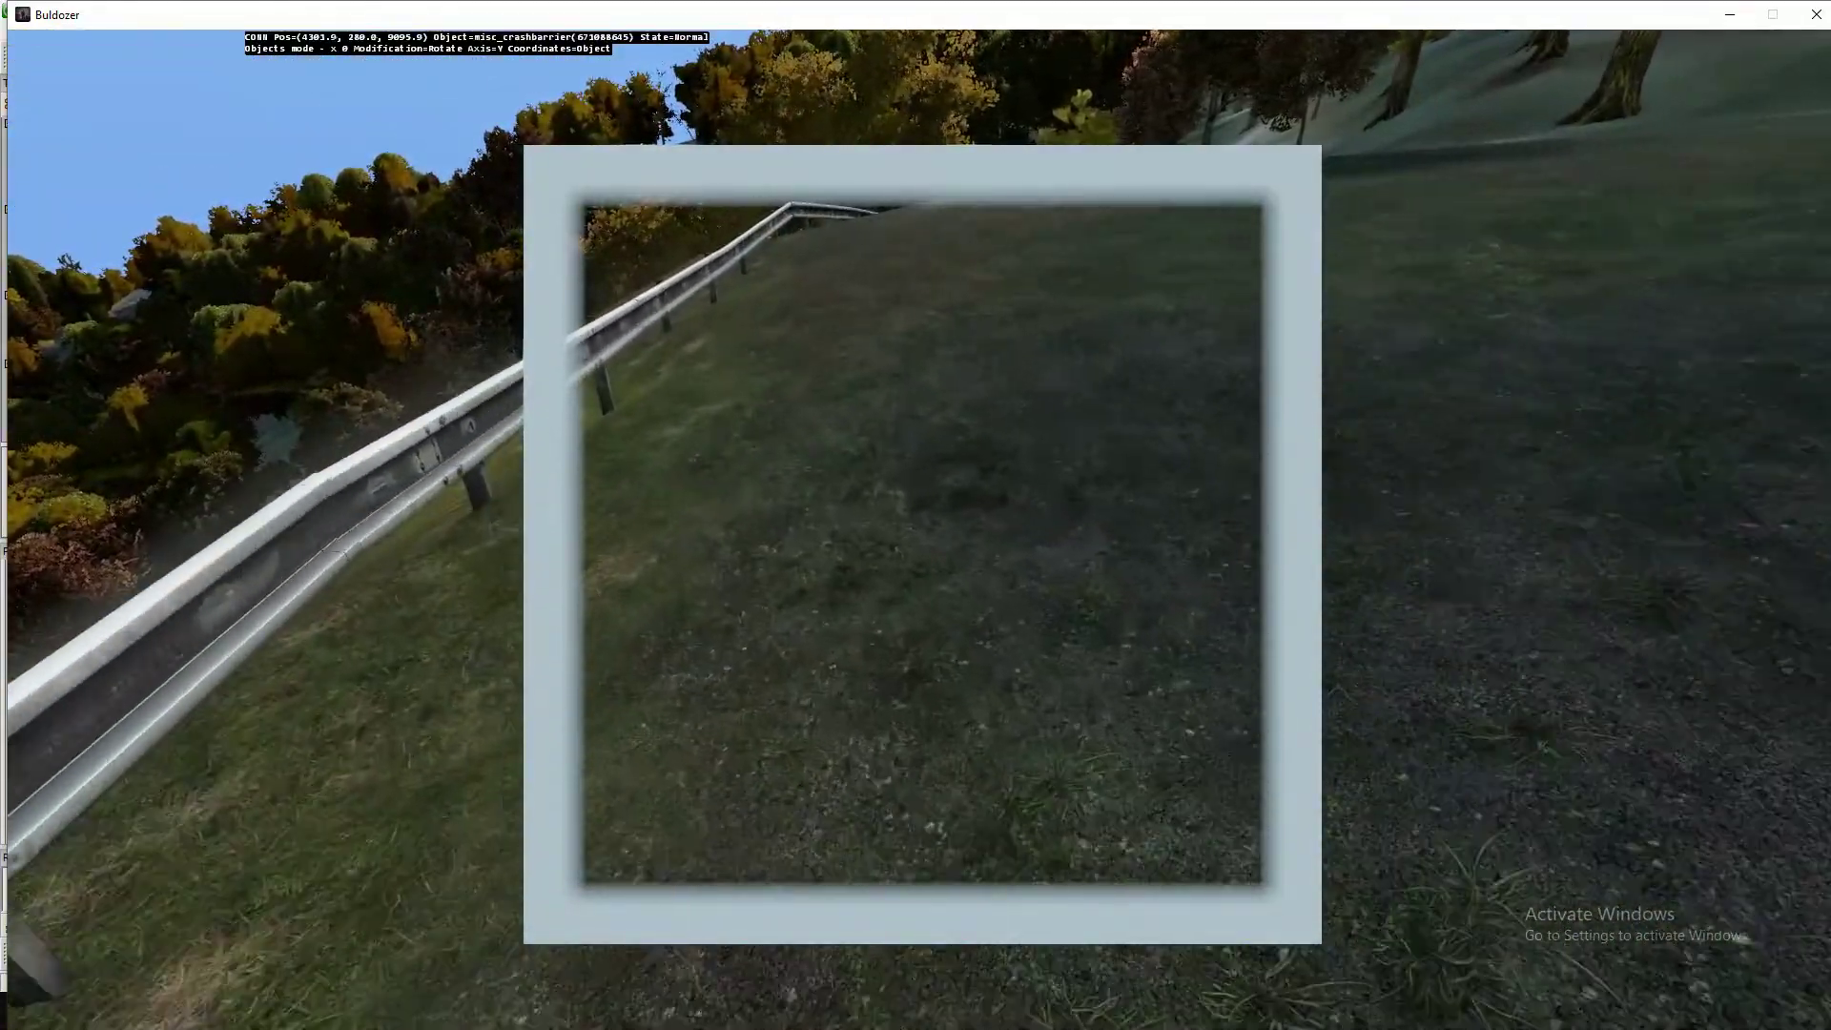
key("w")
key("d")
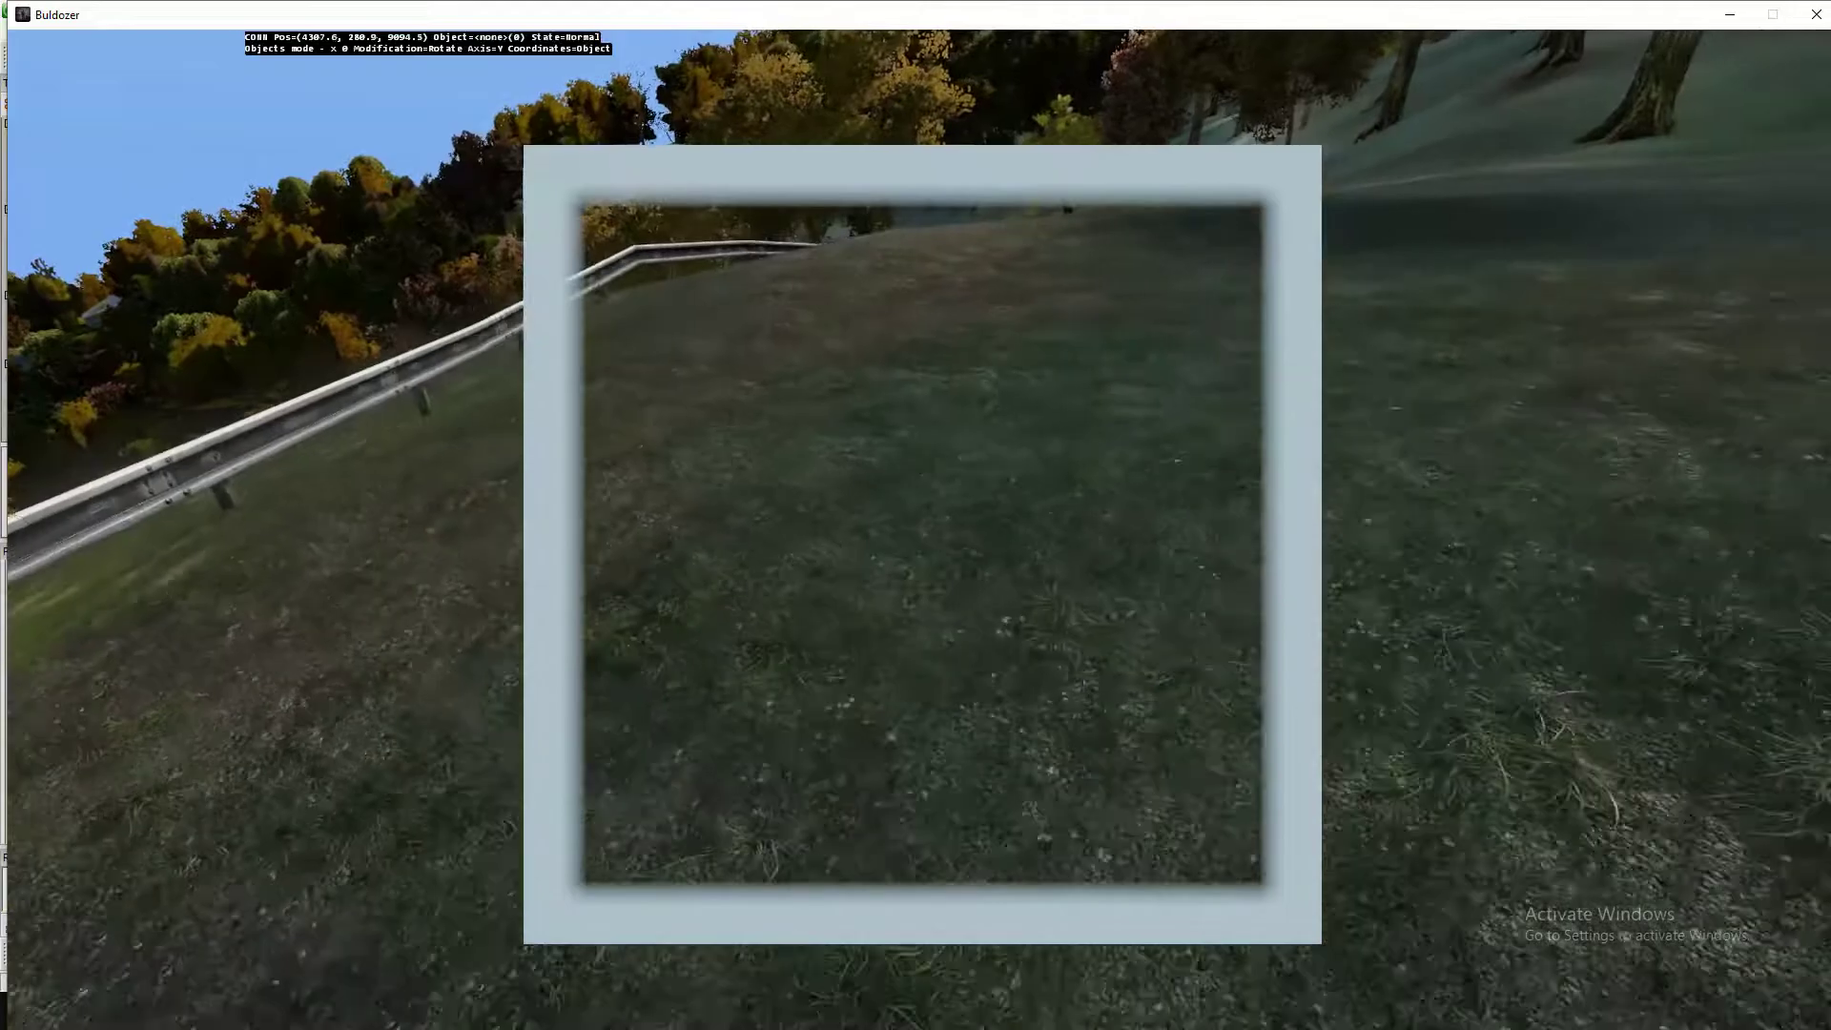
key("d")
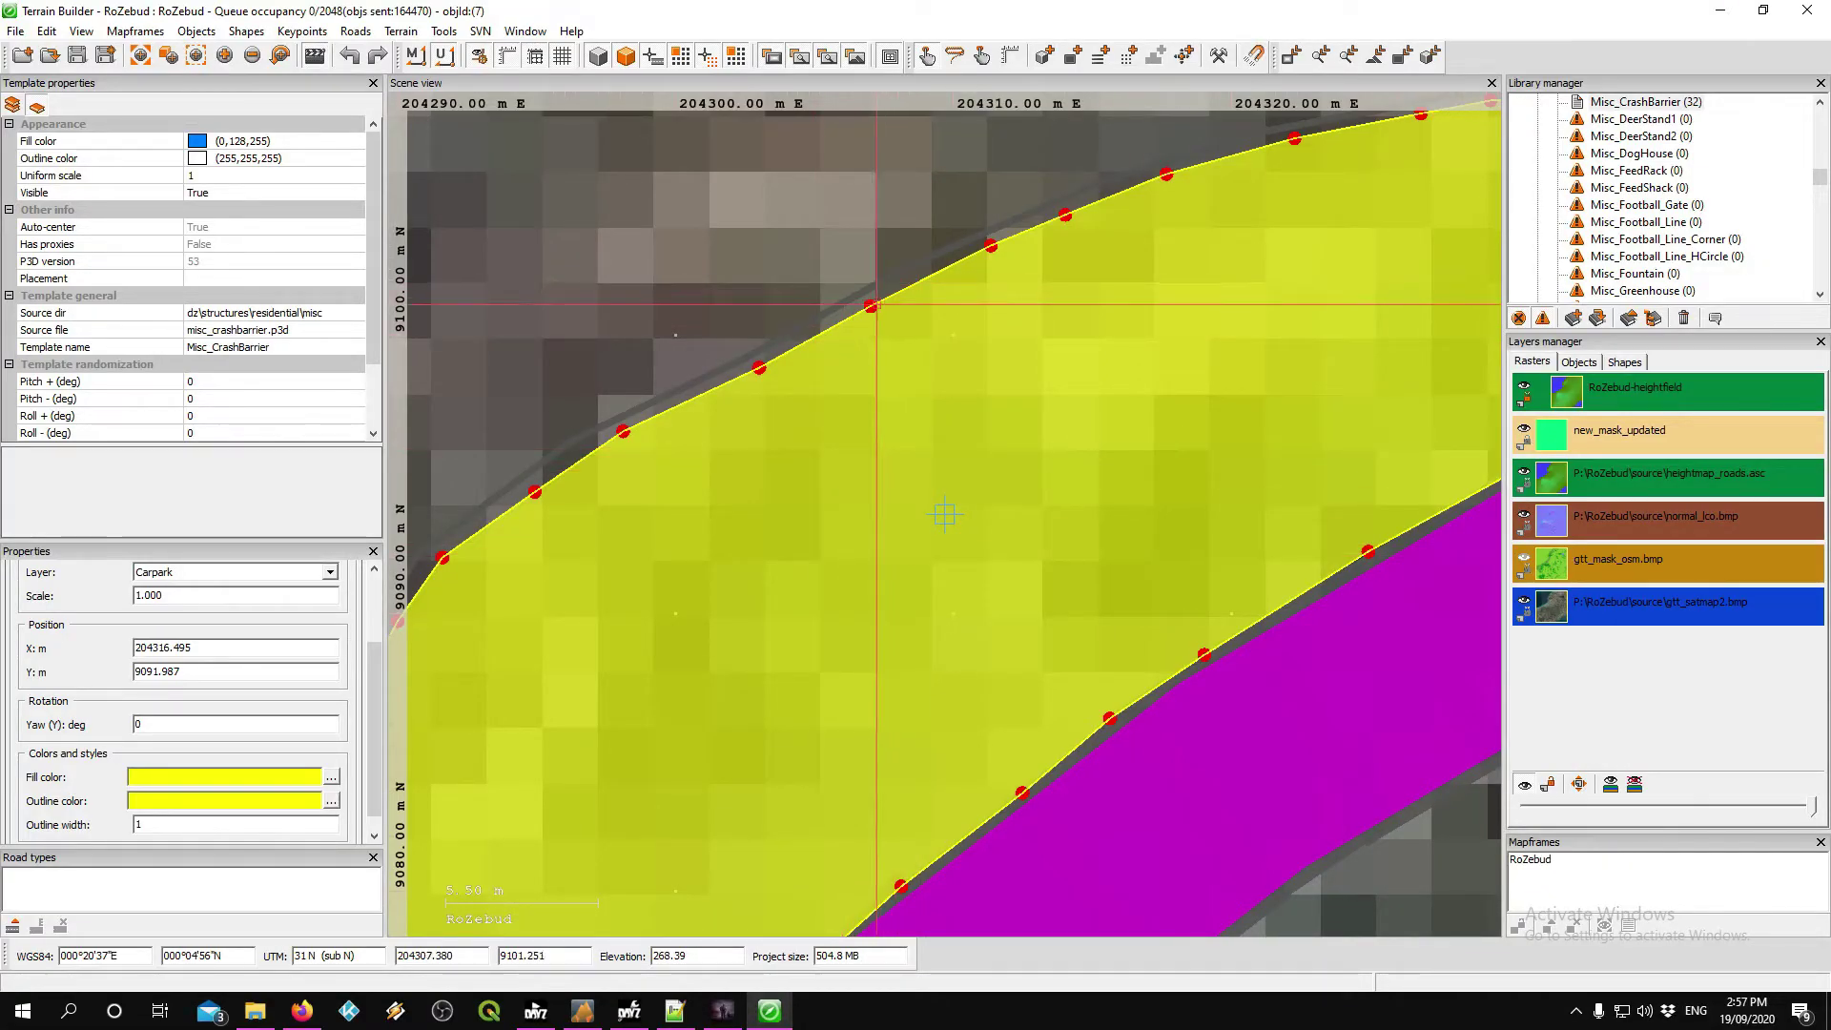
- Move five vertices on the Carpark shape's outer edge slightly outward towards the crash barrier, and save the project
left_click_drag(873, 305, 872, 291)
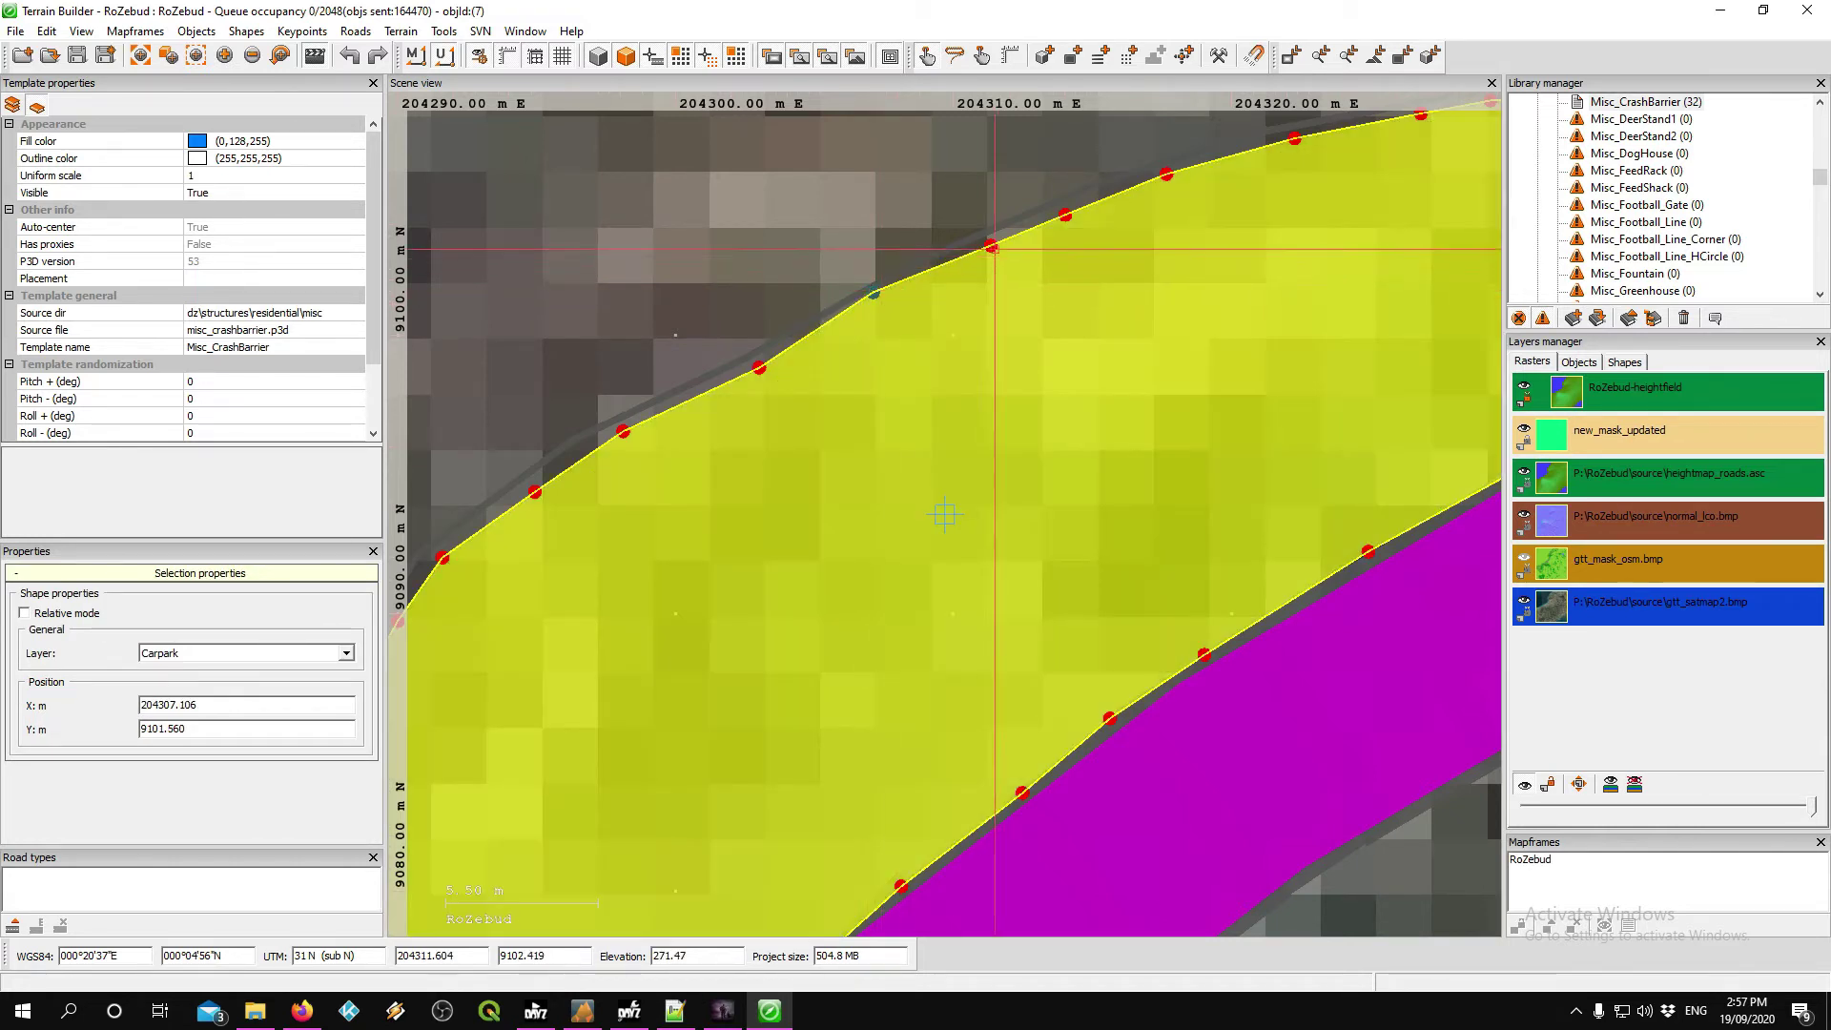
left_click_drag(991, 245, 1067, 204)
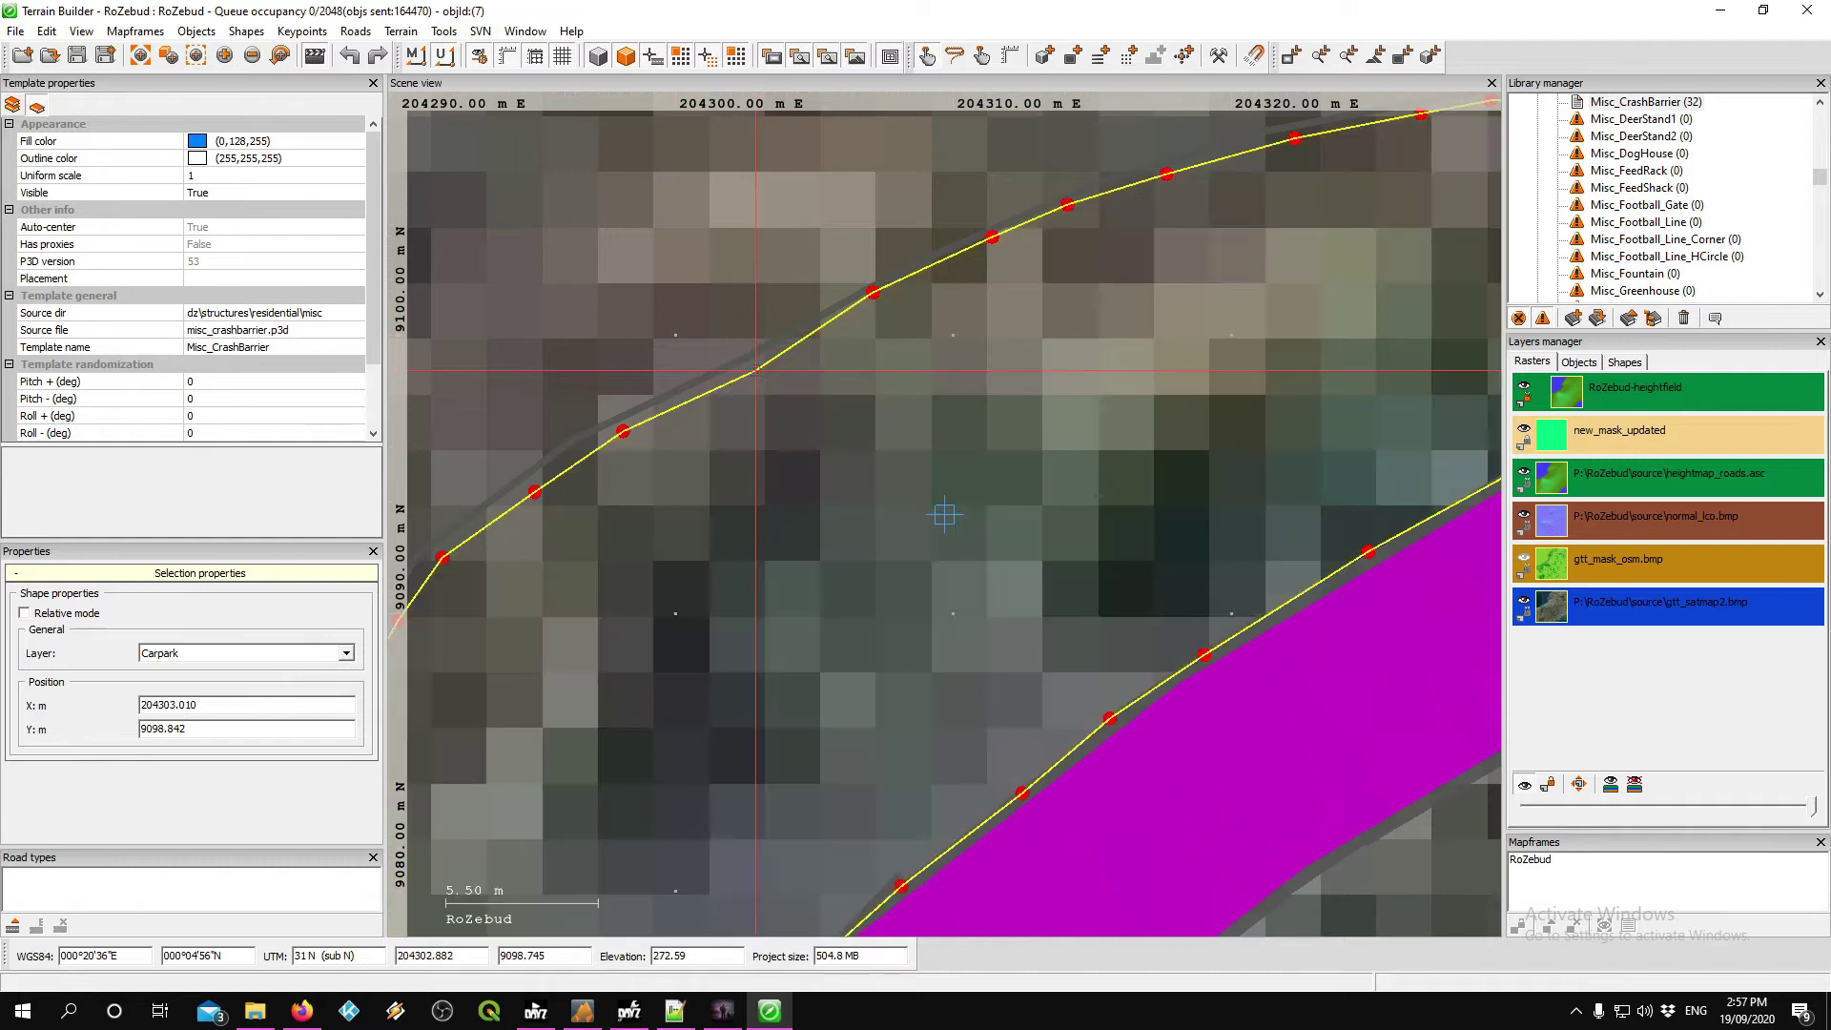
left_click_drag(756, 370, 749, 362)
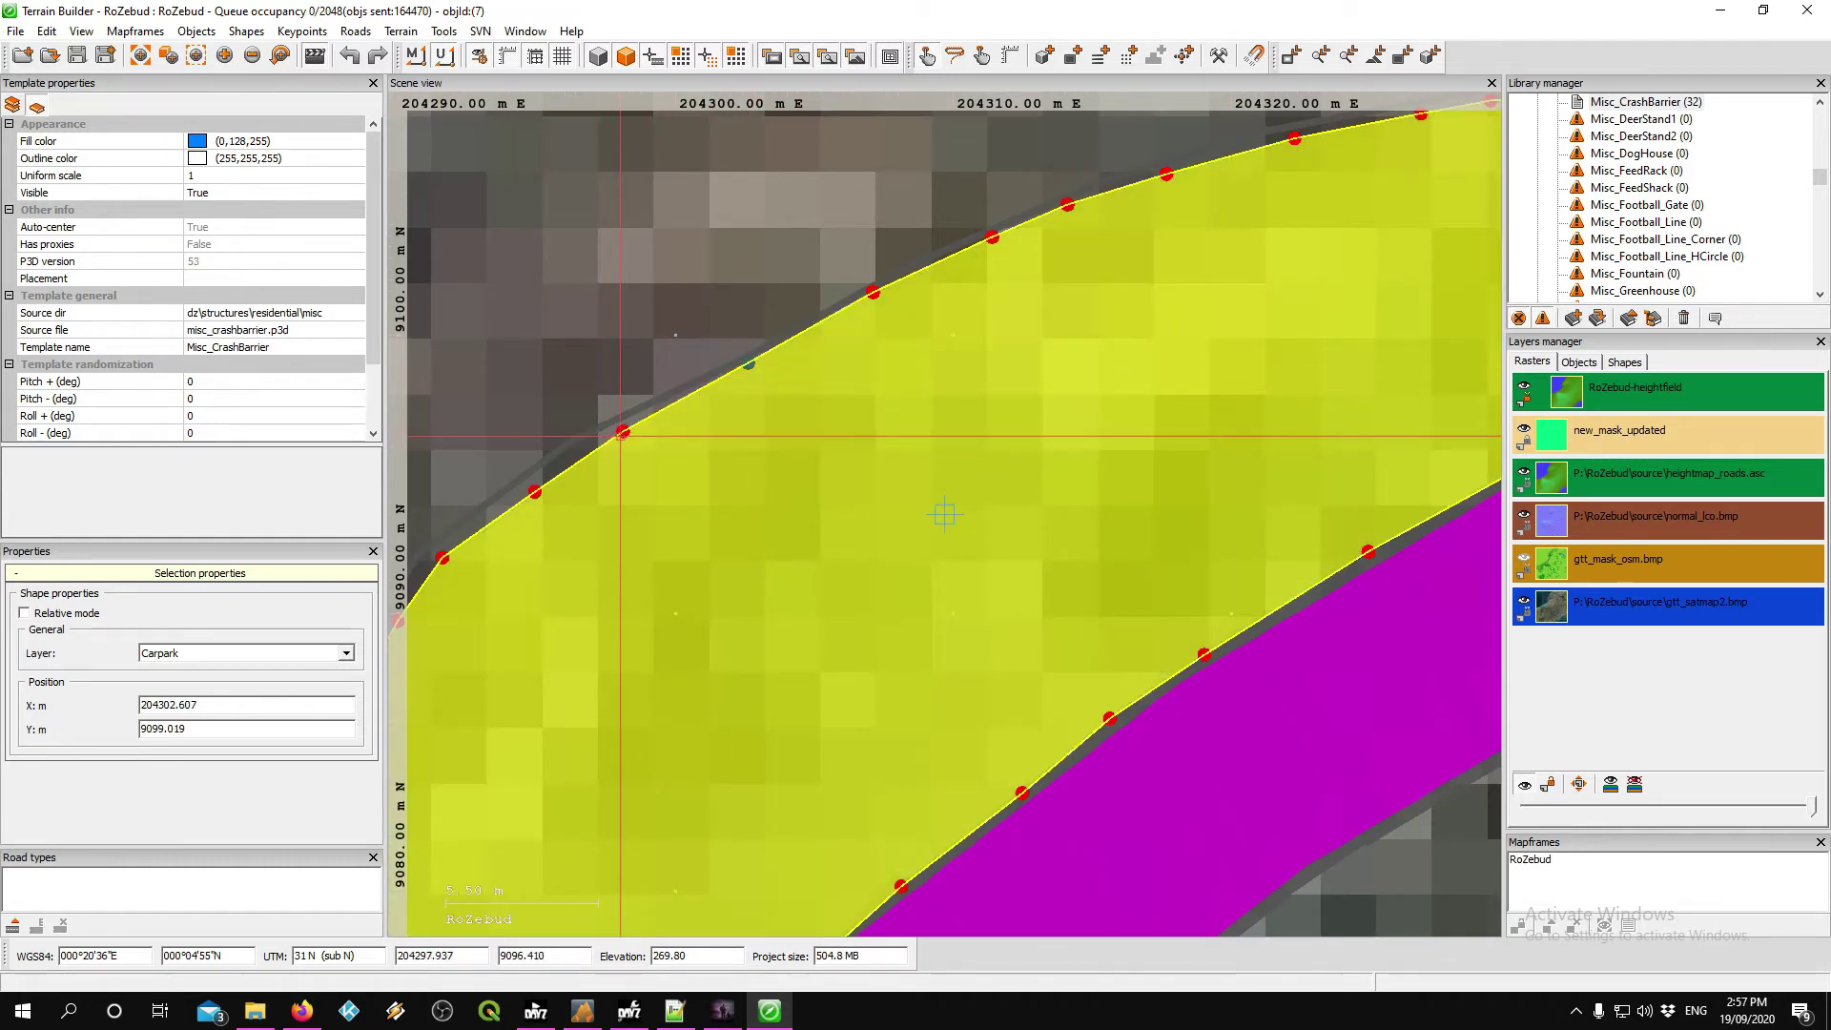
left_click_drag(622, 430, 611, 426)
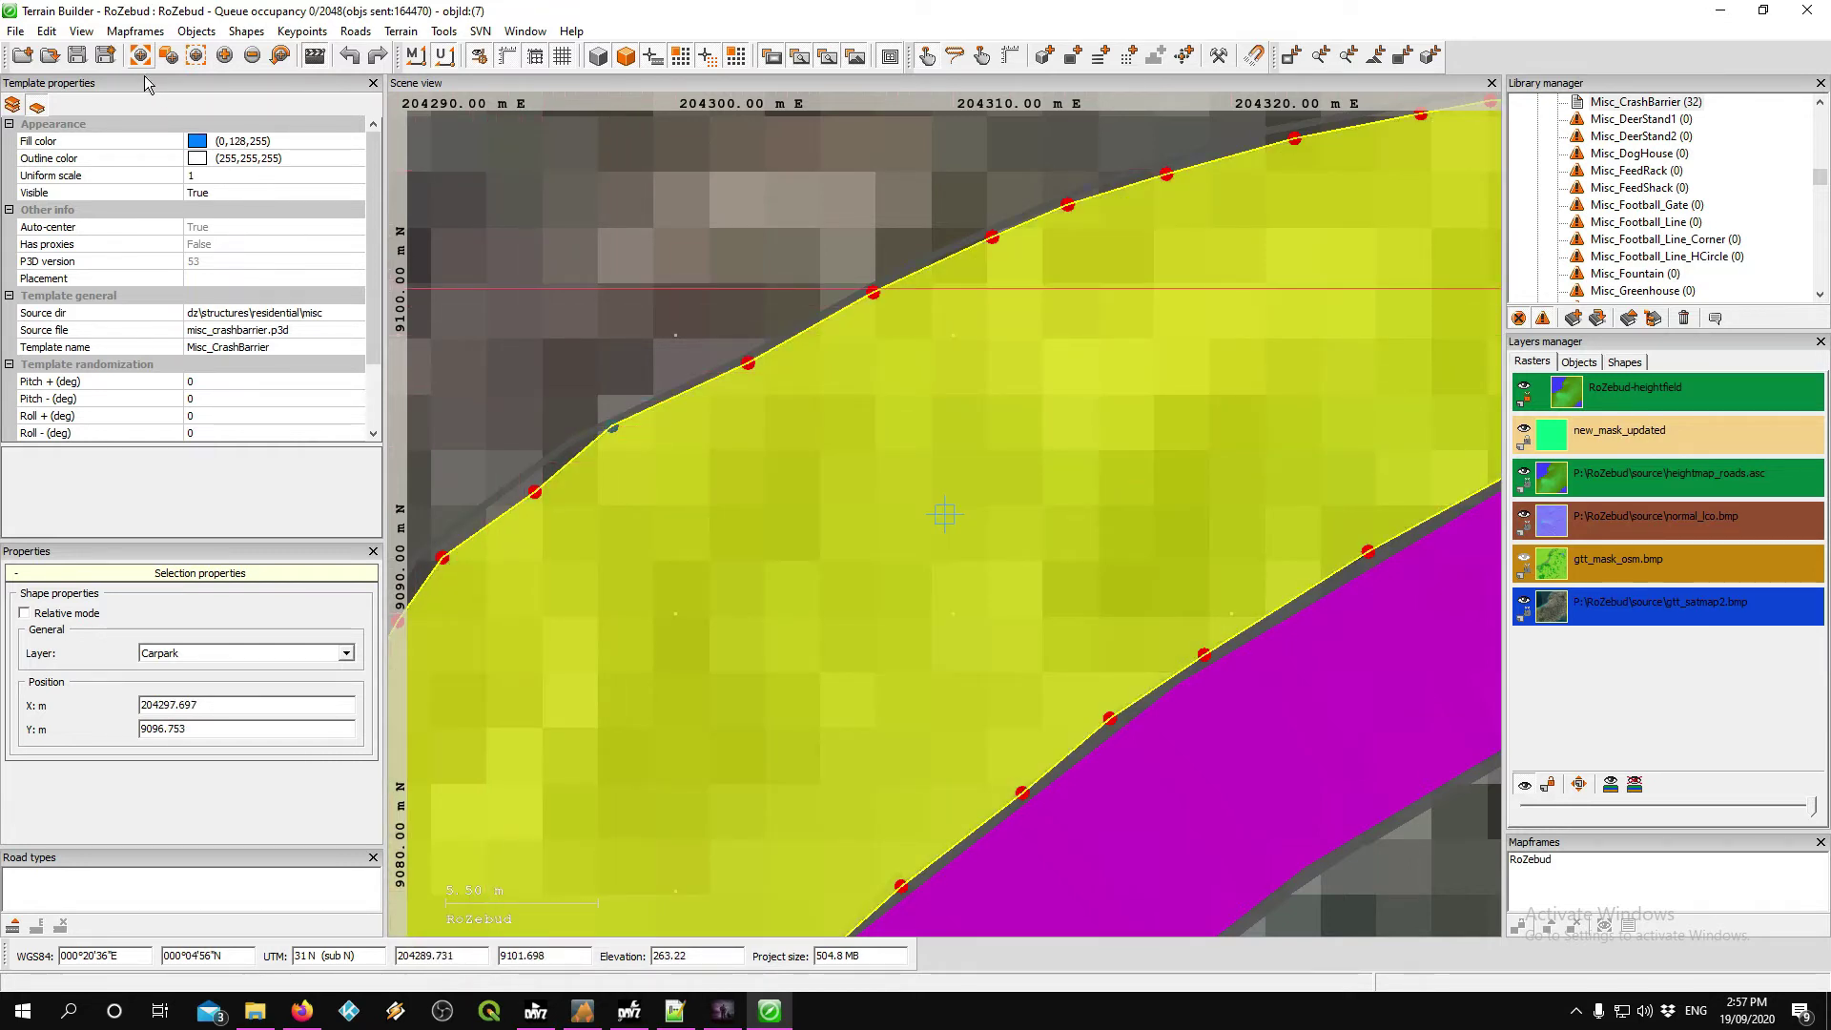
left_click(103, 57)
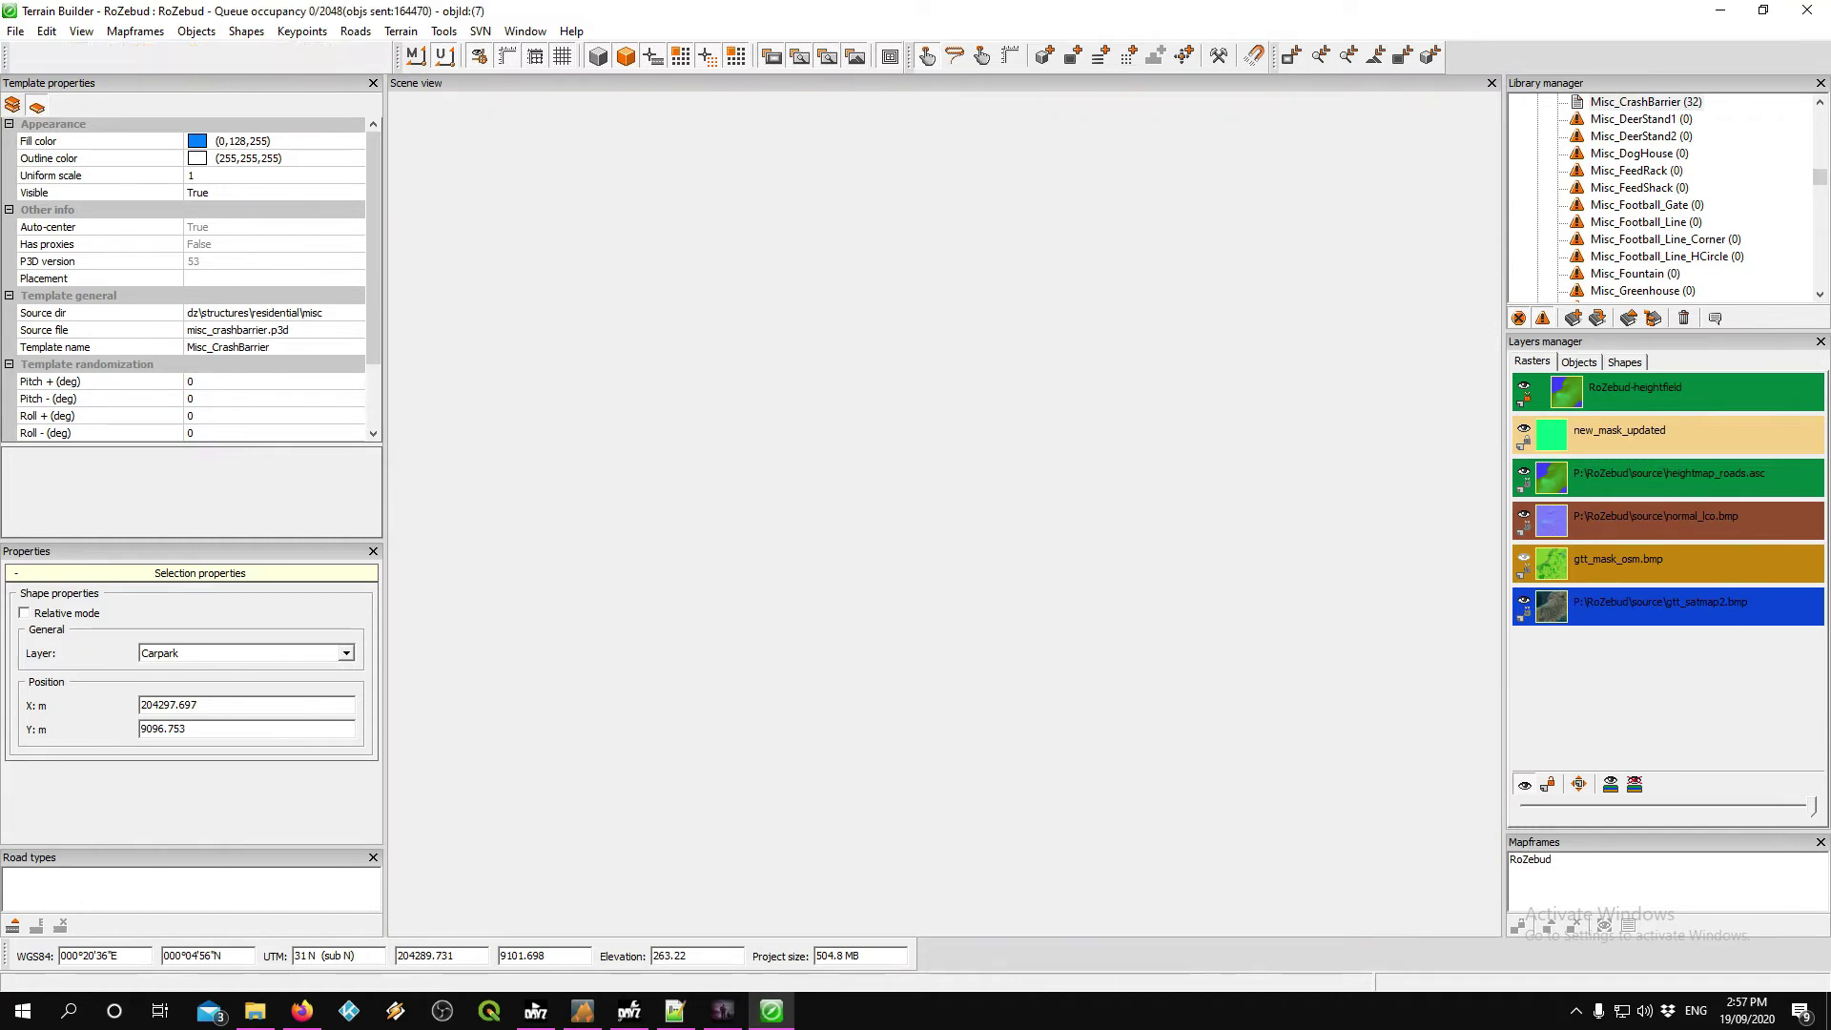
- Switch to Buldozer and examine the car park surface between the asphalt road and the crash barrier from several viewpoints
key("alt+Tab")
key("w")
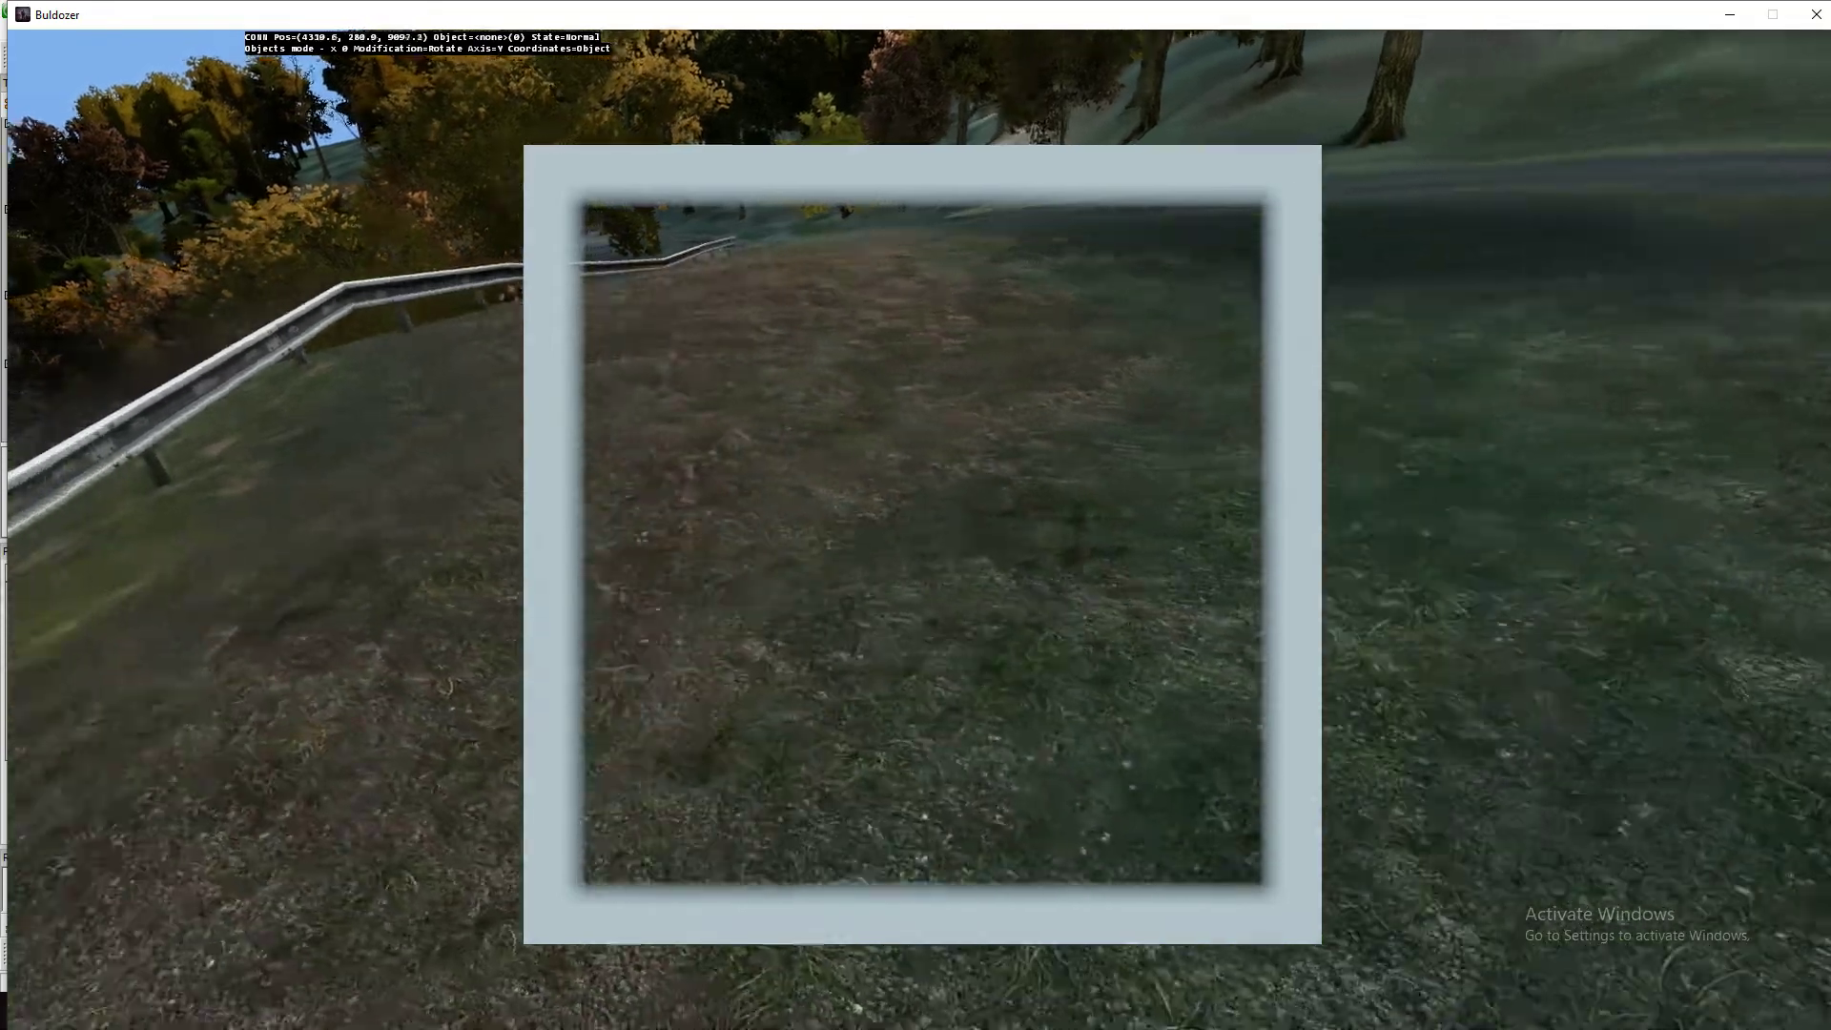
key("d")
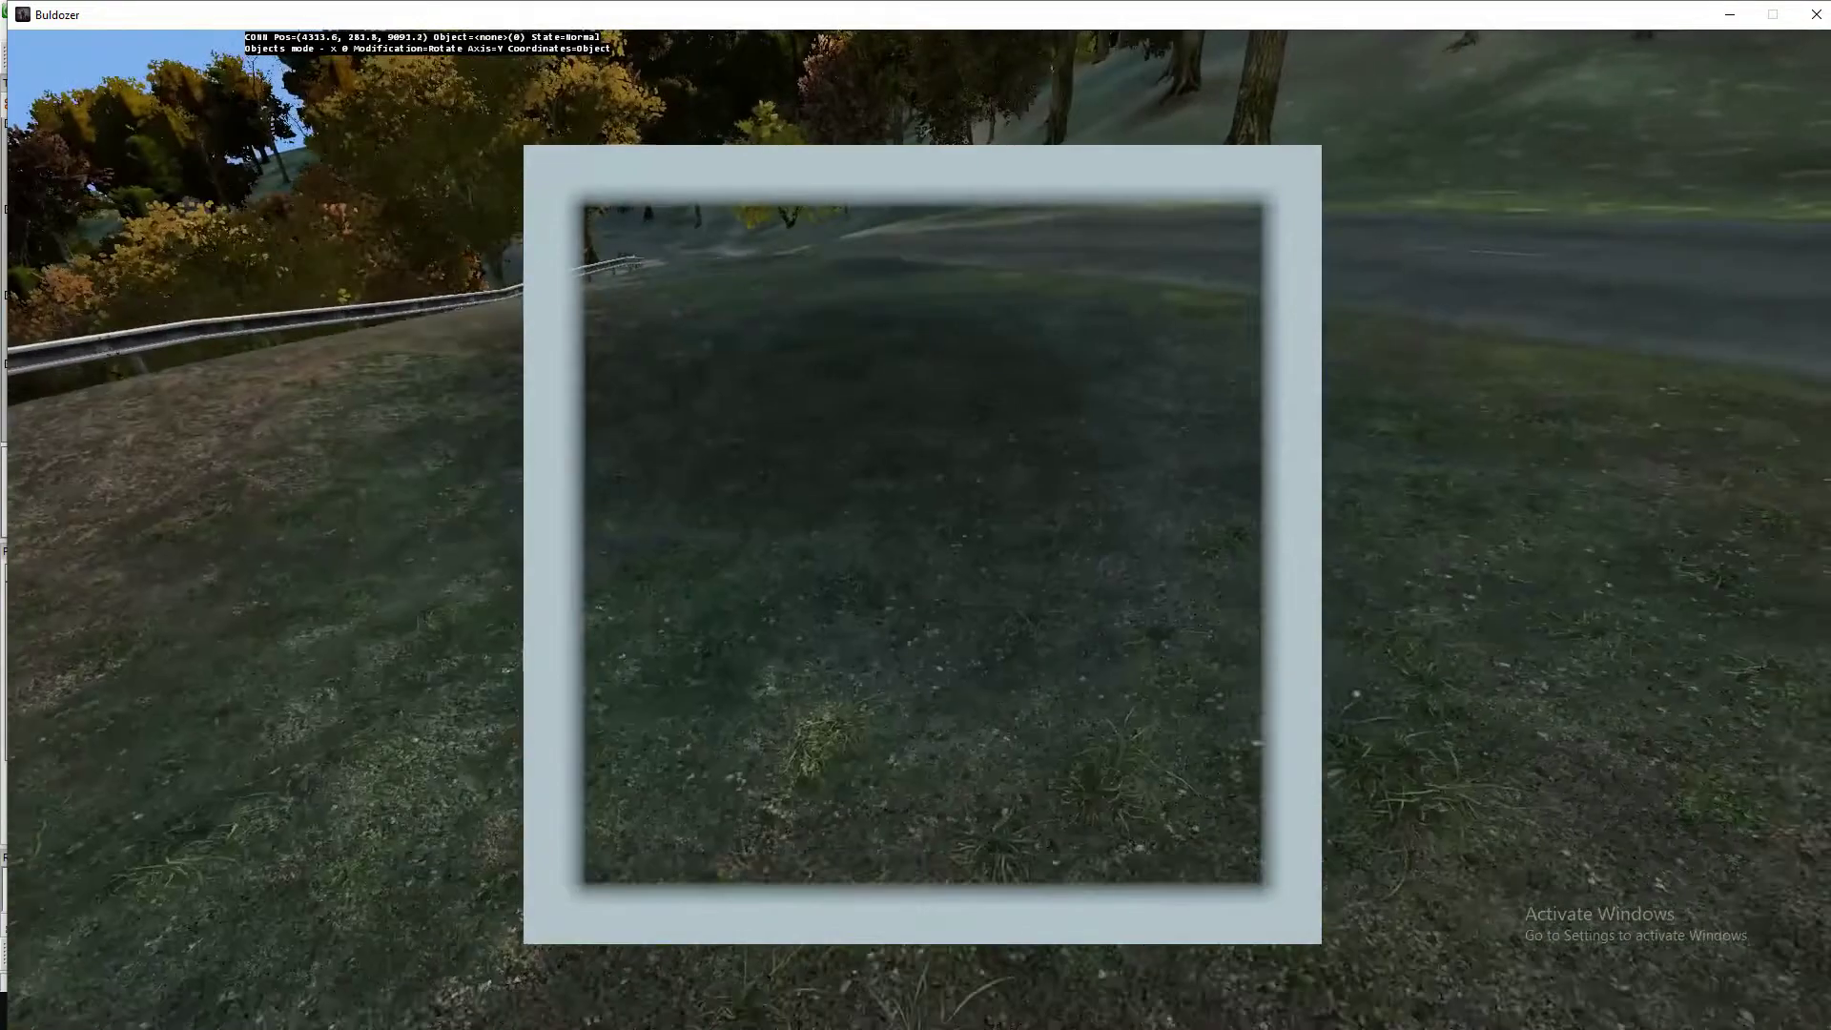
key("w")
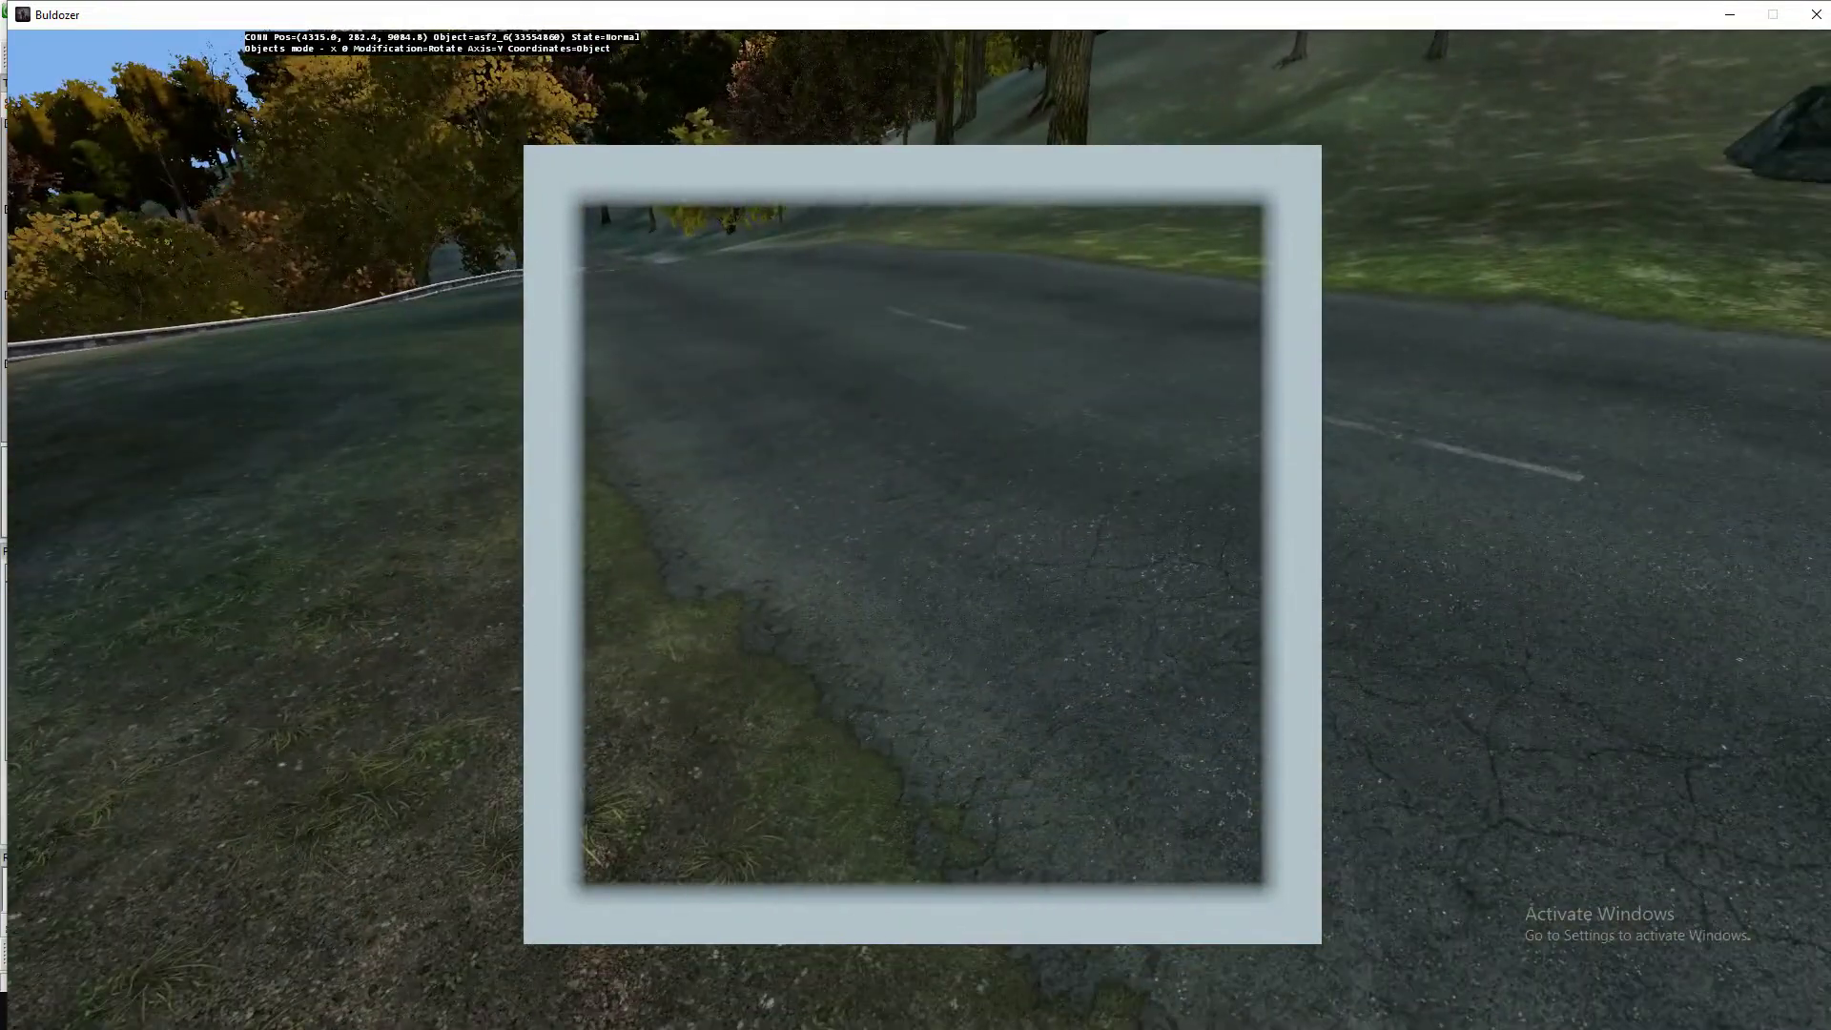
key("w")
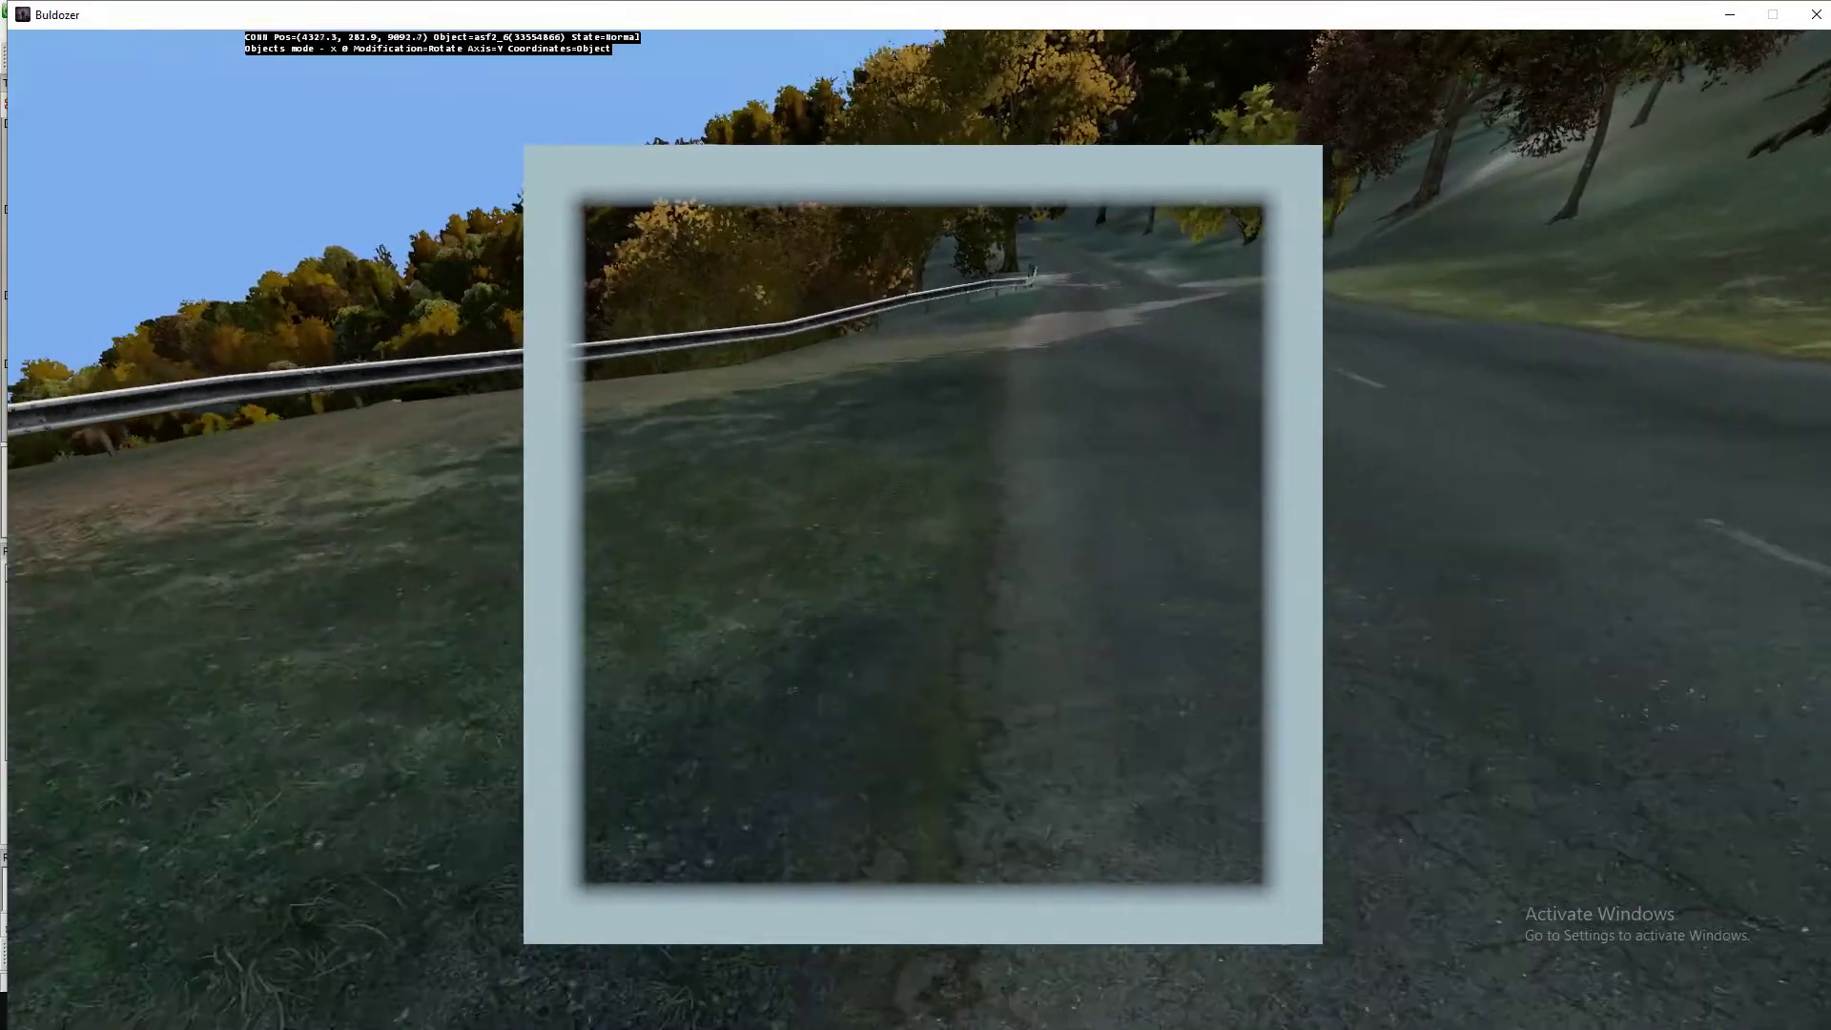
key("d")
key("d")
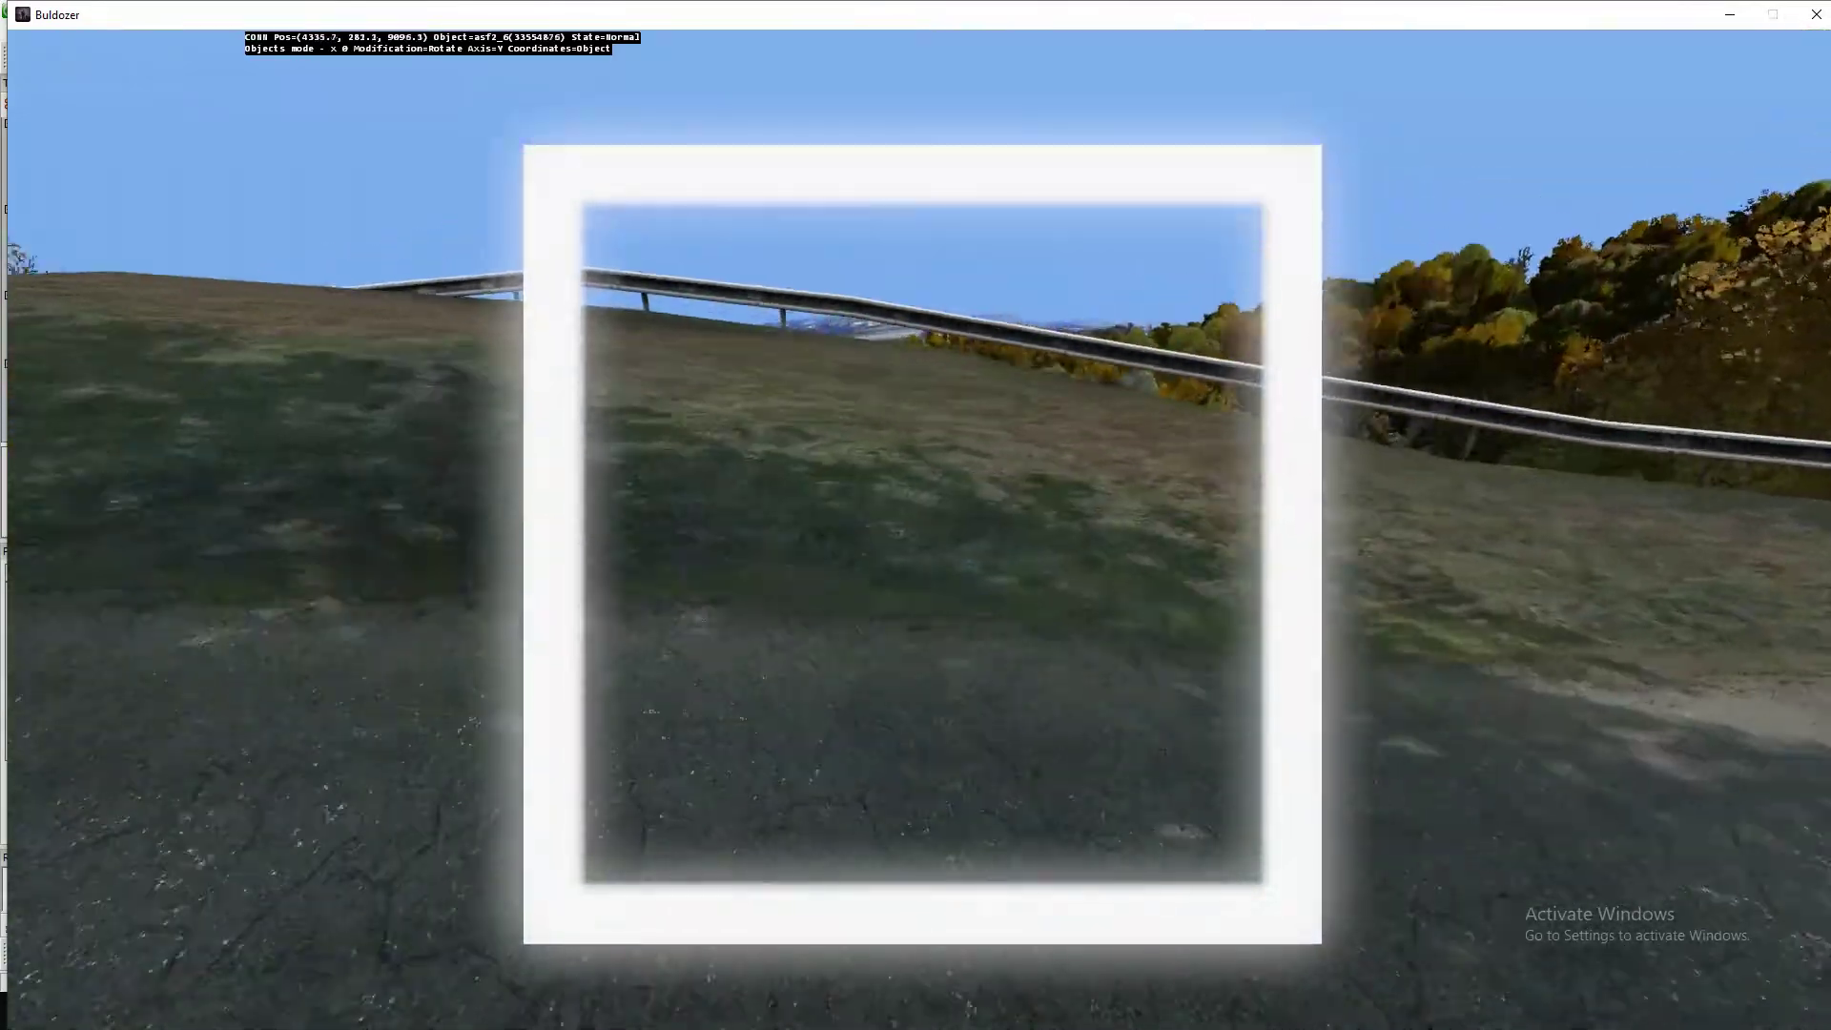
key("d")
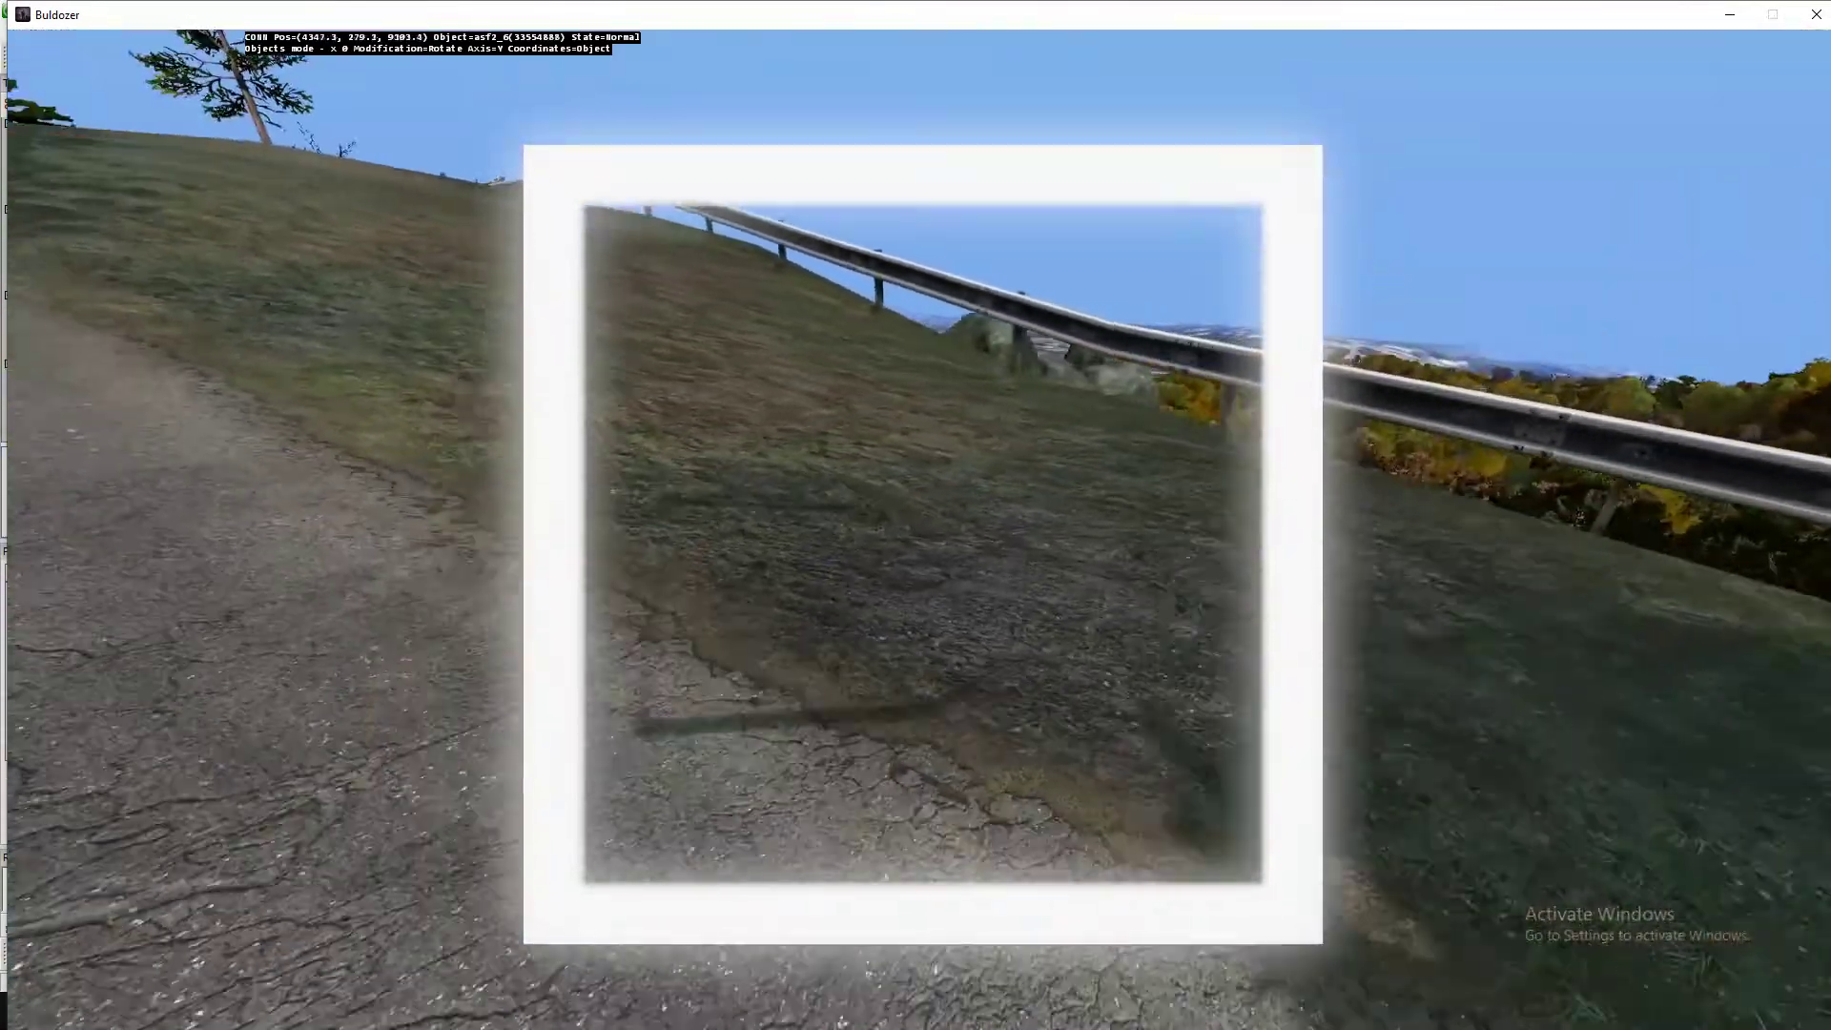
key("w")
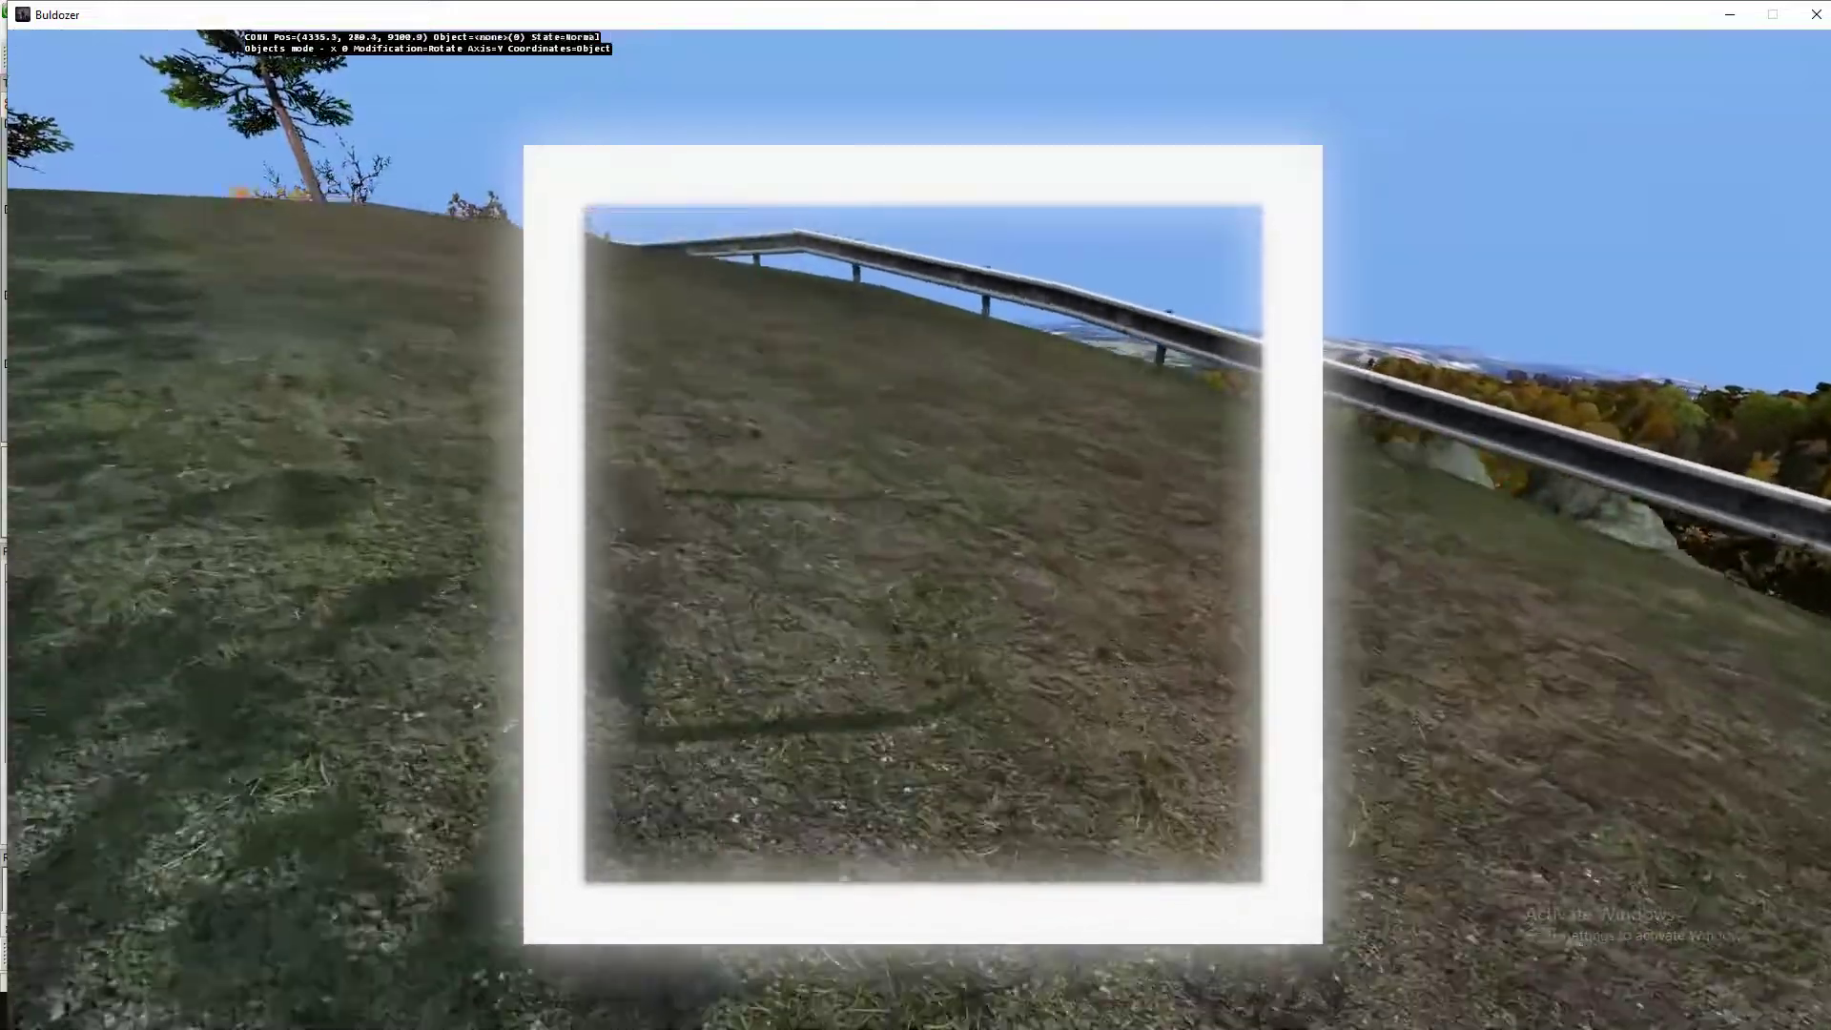
key("w")
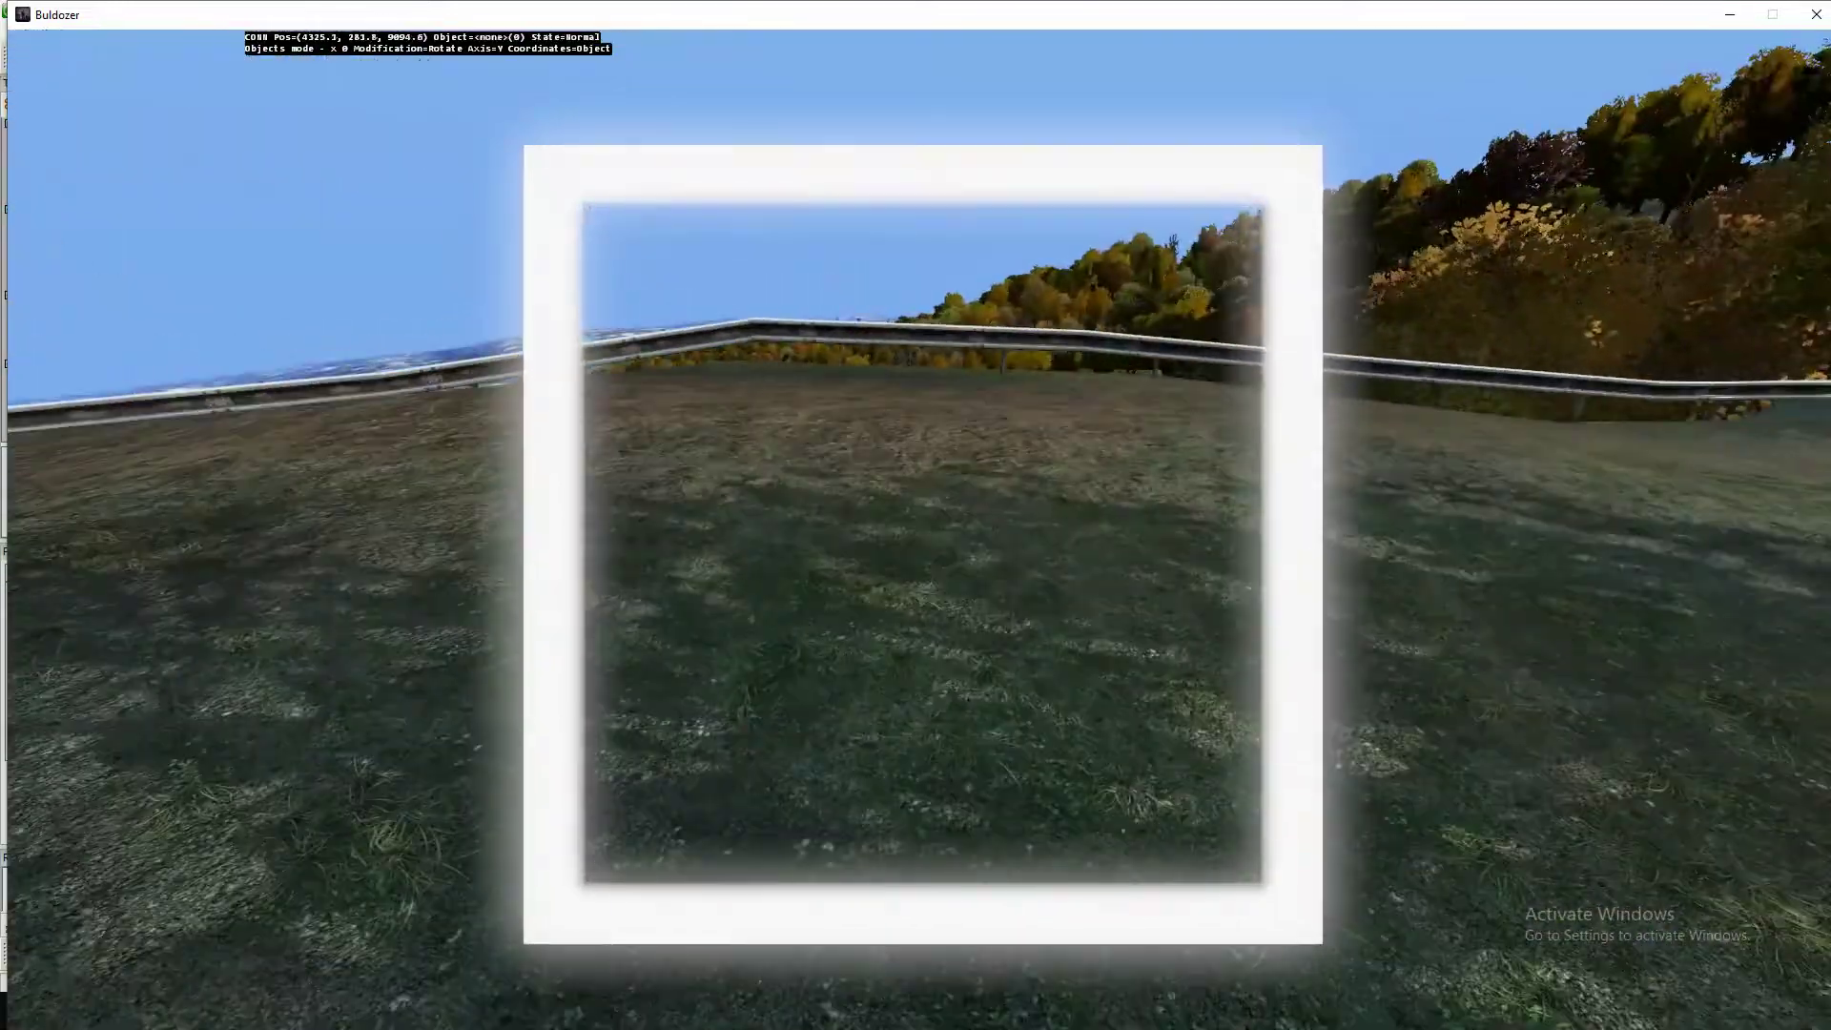
- Switch back to Terrain Builder and survey the map from the car park southward out to the wider road network
key("alt+Tab")
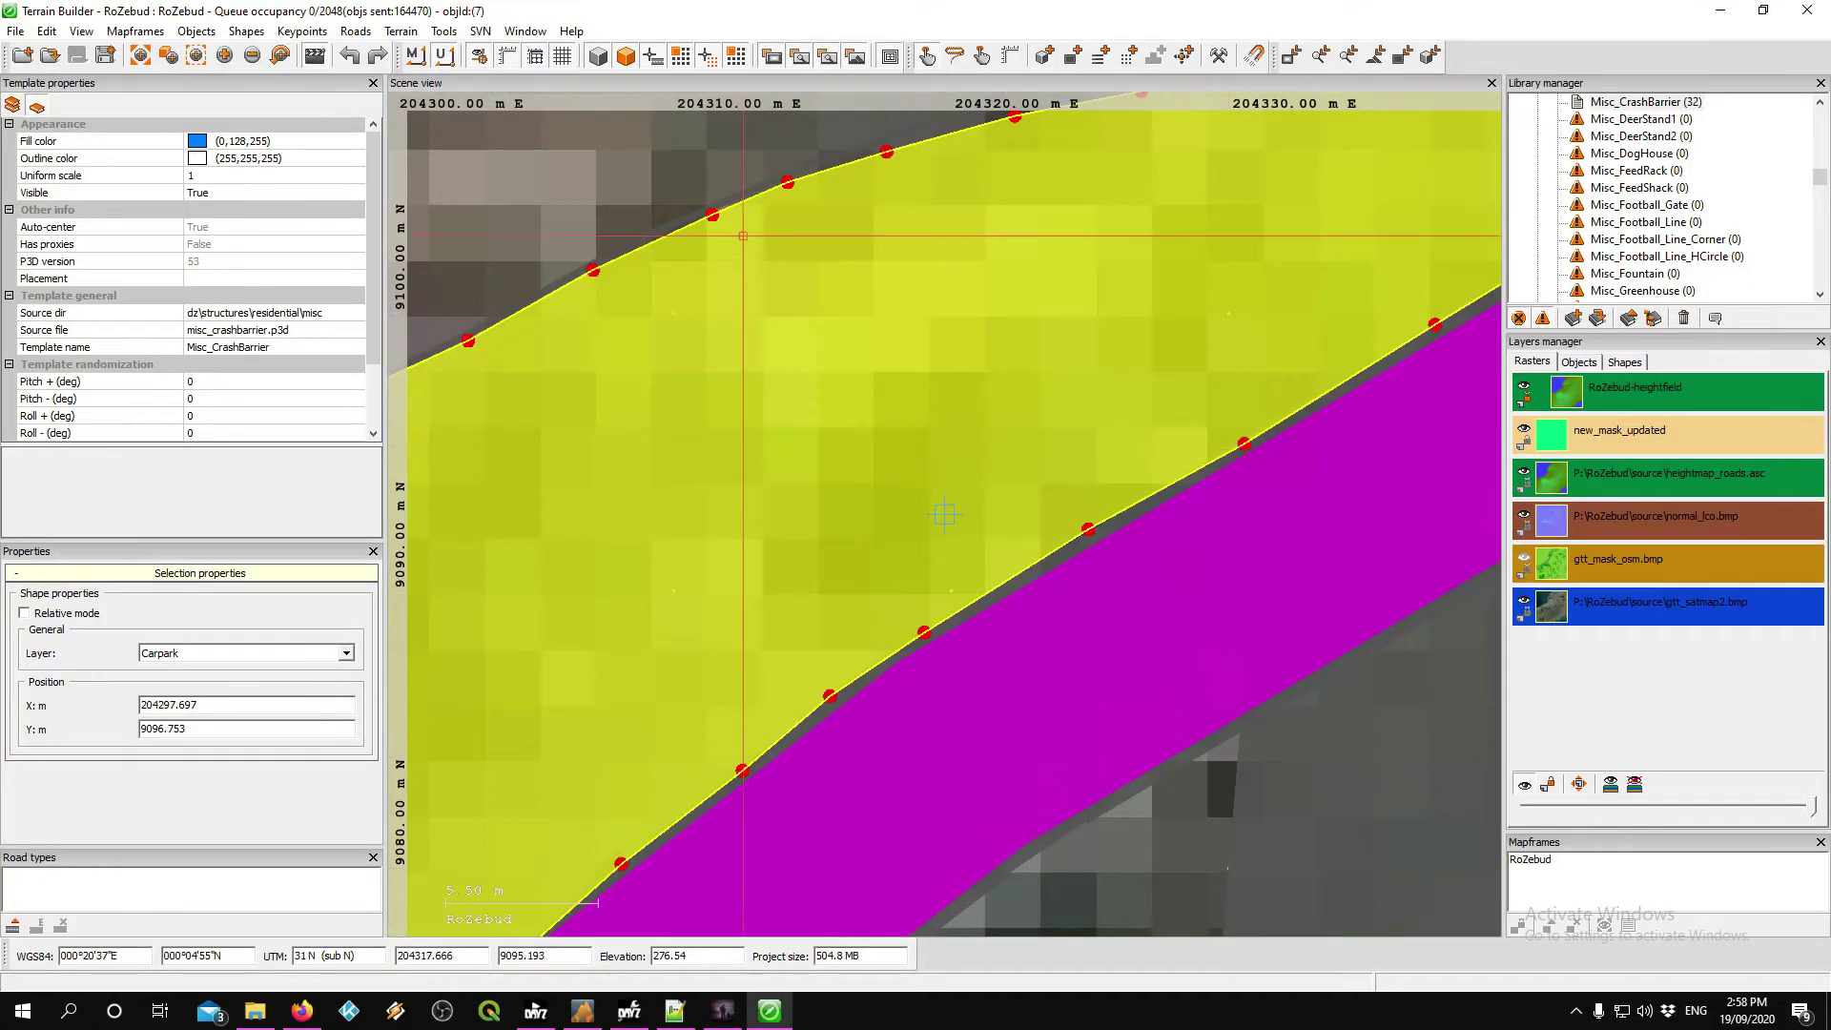
scroll(944, 514, "down", 5)
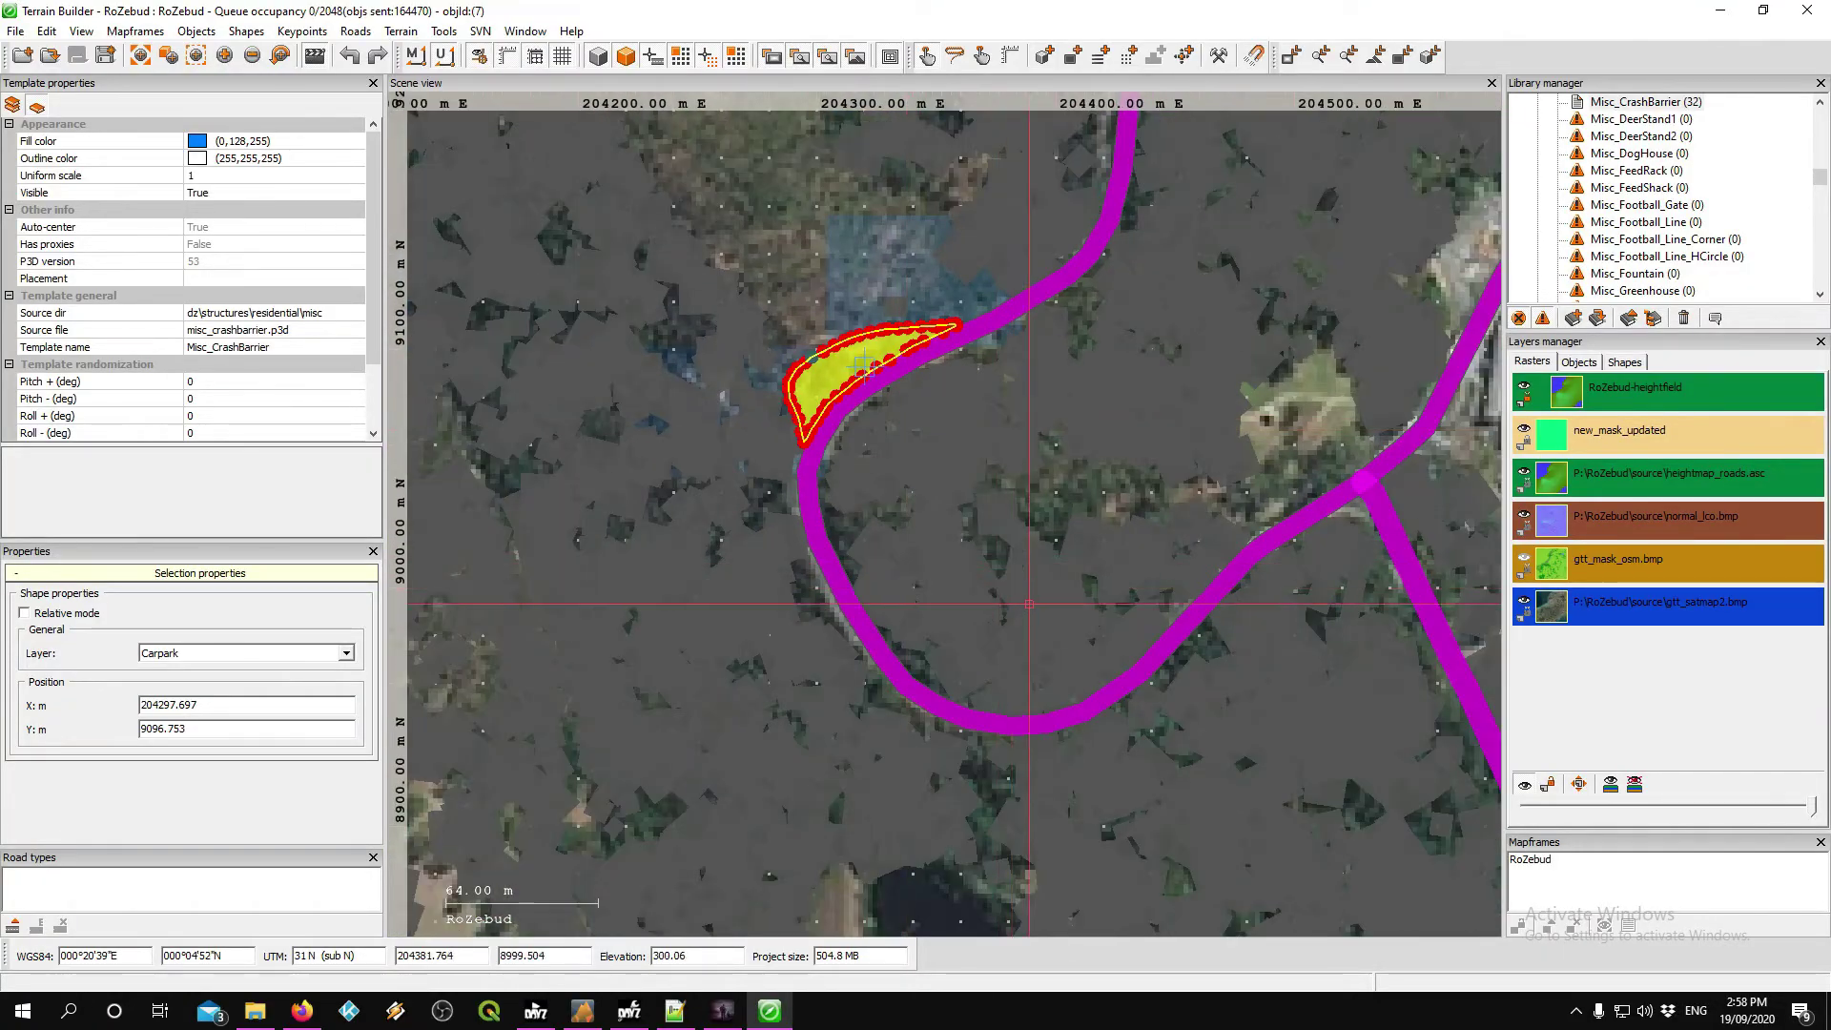
scroll(1028, 604, "down", 3)
middle_click_drag(1096, 758, 826, 312)
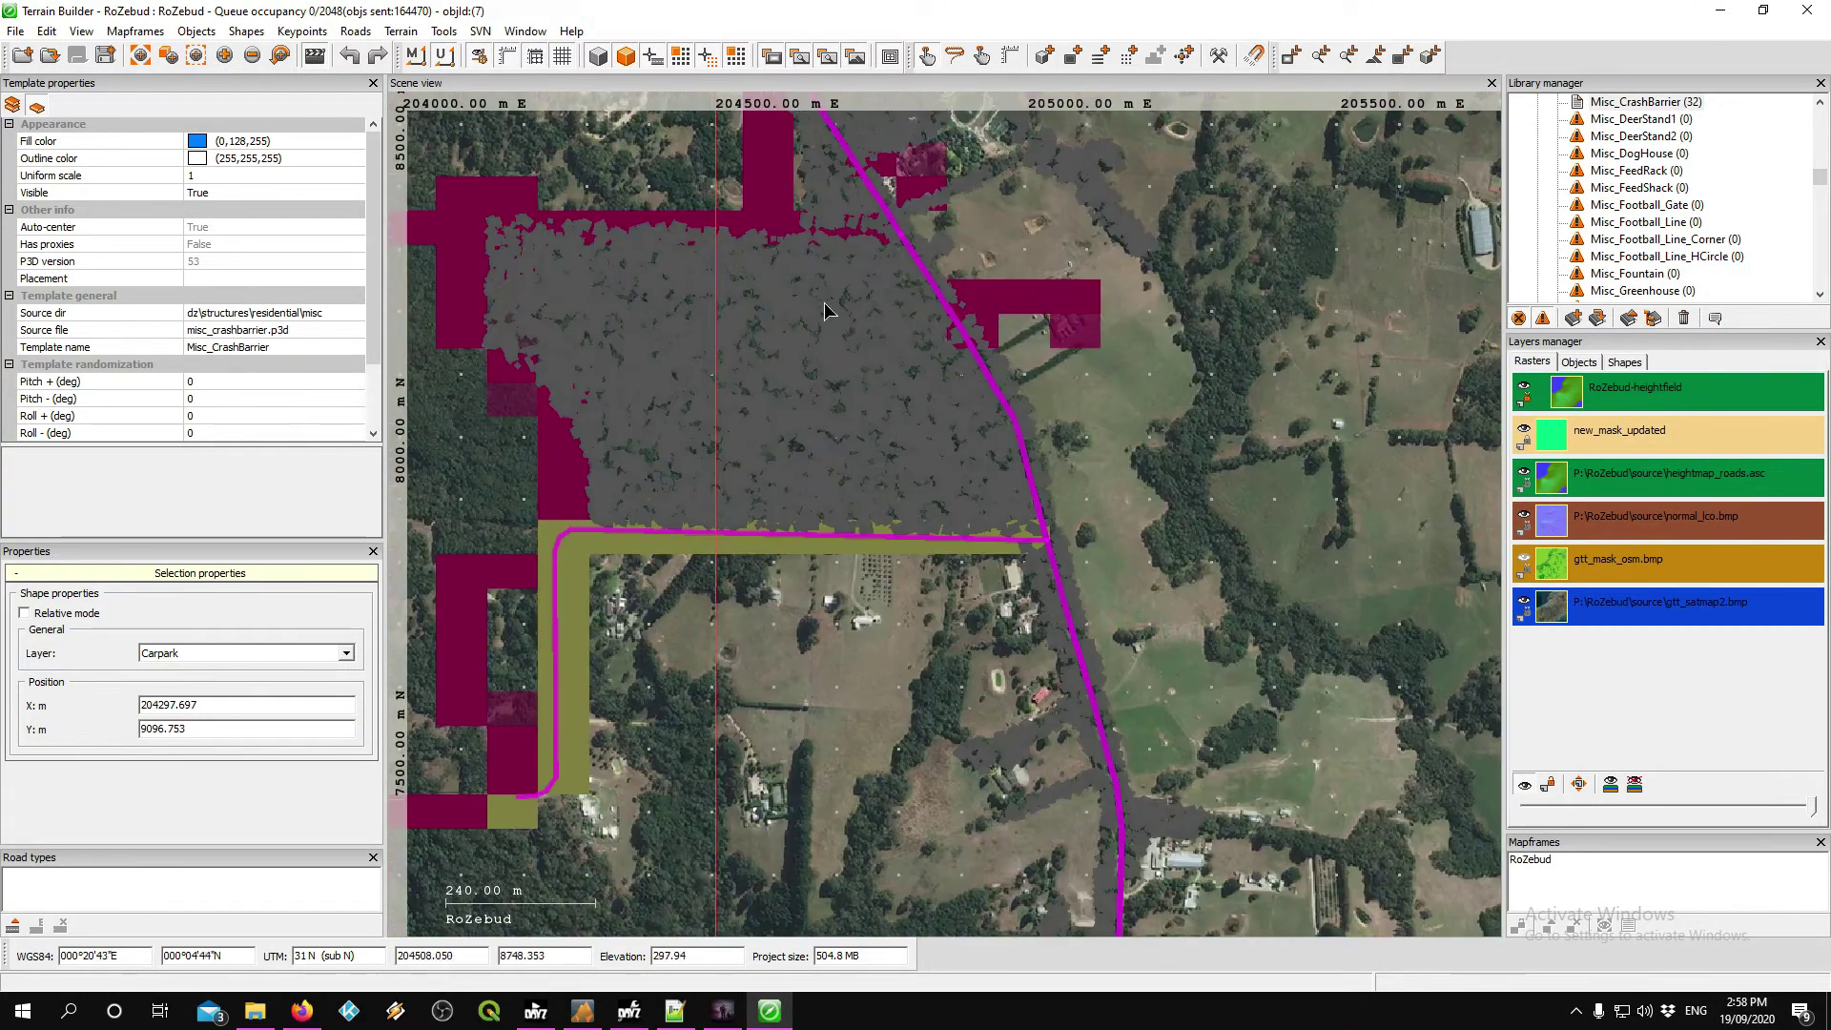
scroll(1063, 590, "down", 3)
middle_click_drag(1173, 743, 878, 164)
scroll(1103, 592, "down", 5)
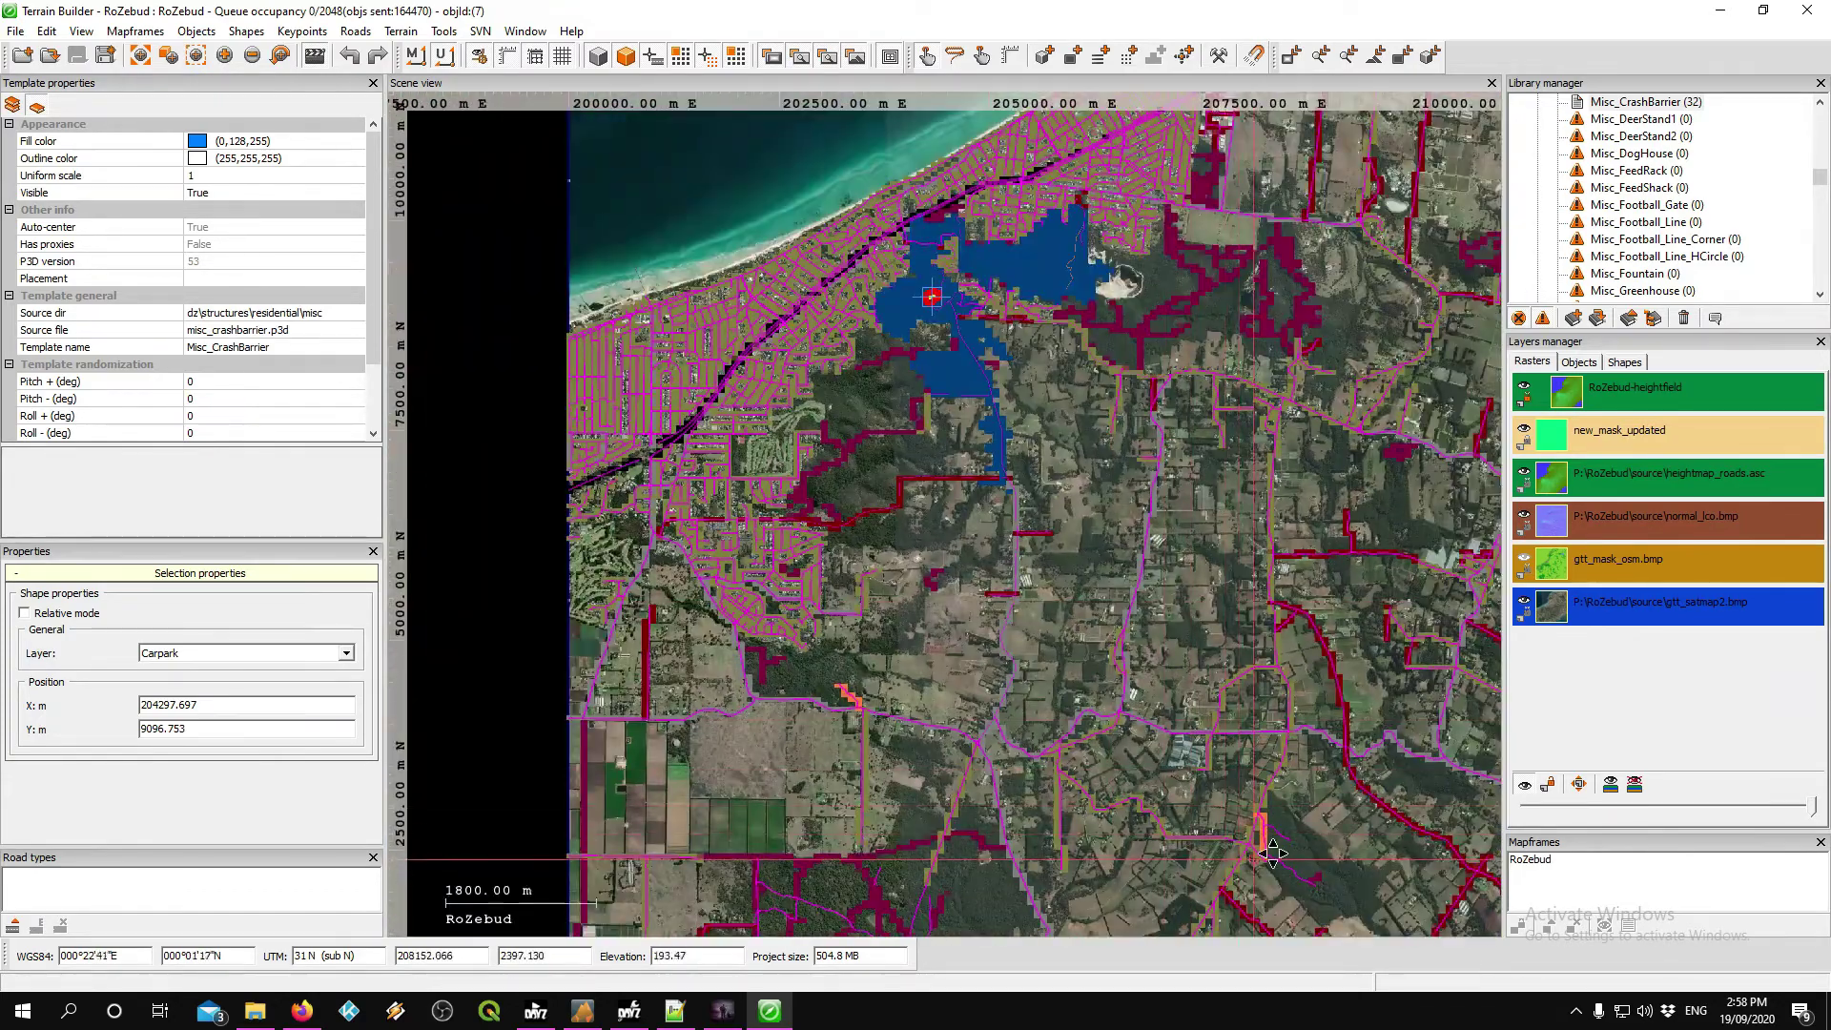
- Start a new polygon at the southeast coast and trace its first vertices southwest along the beach waterline
middle_click_drag(1273, 854, 974, 306)
middle_click_drag(1322, 405, 737, 710)
scroll(1098, 567, "up", 6)
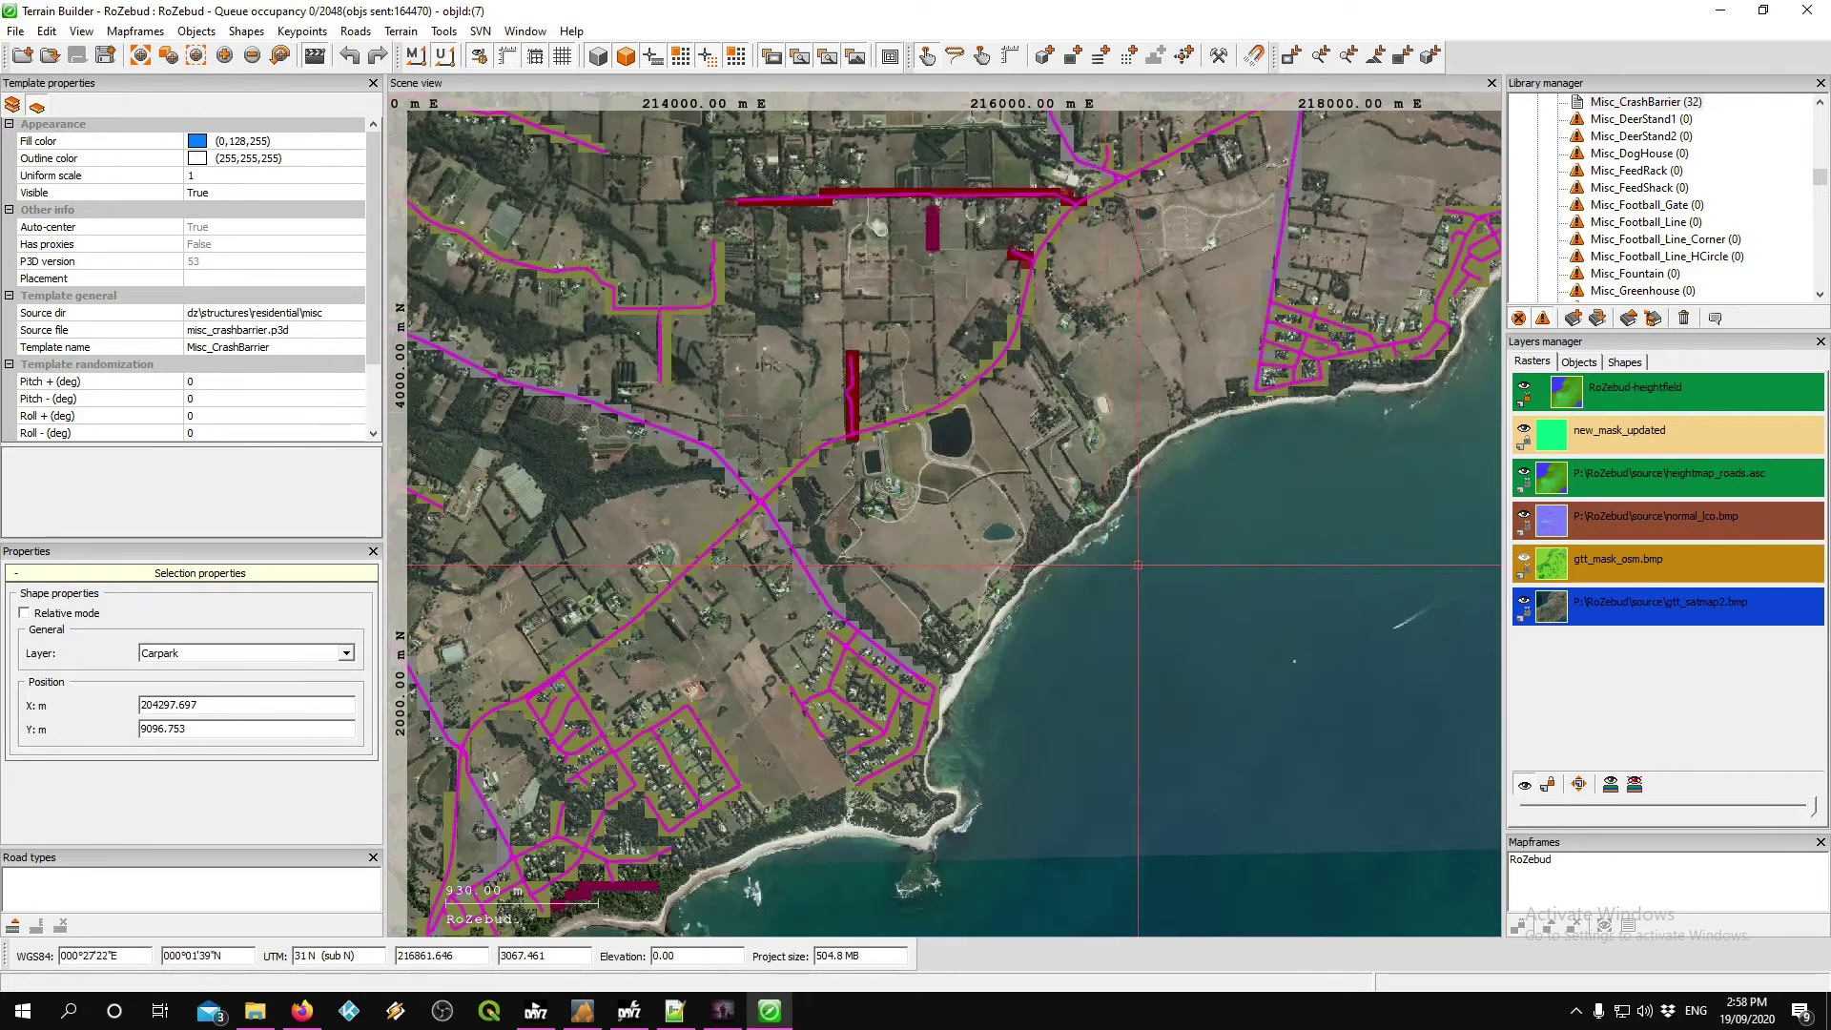
right_click_drag(1171, 470, 971, 703)
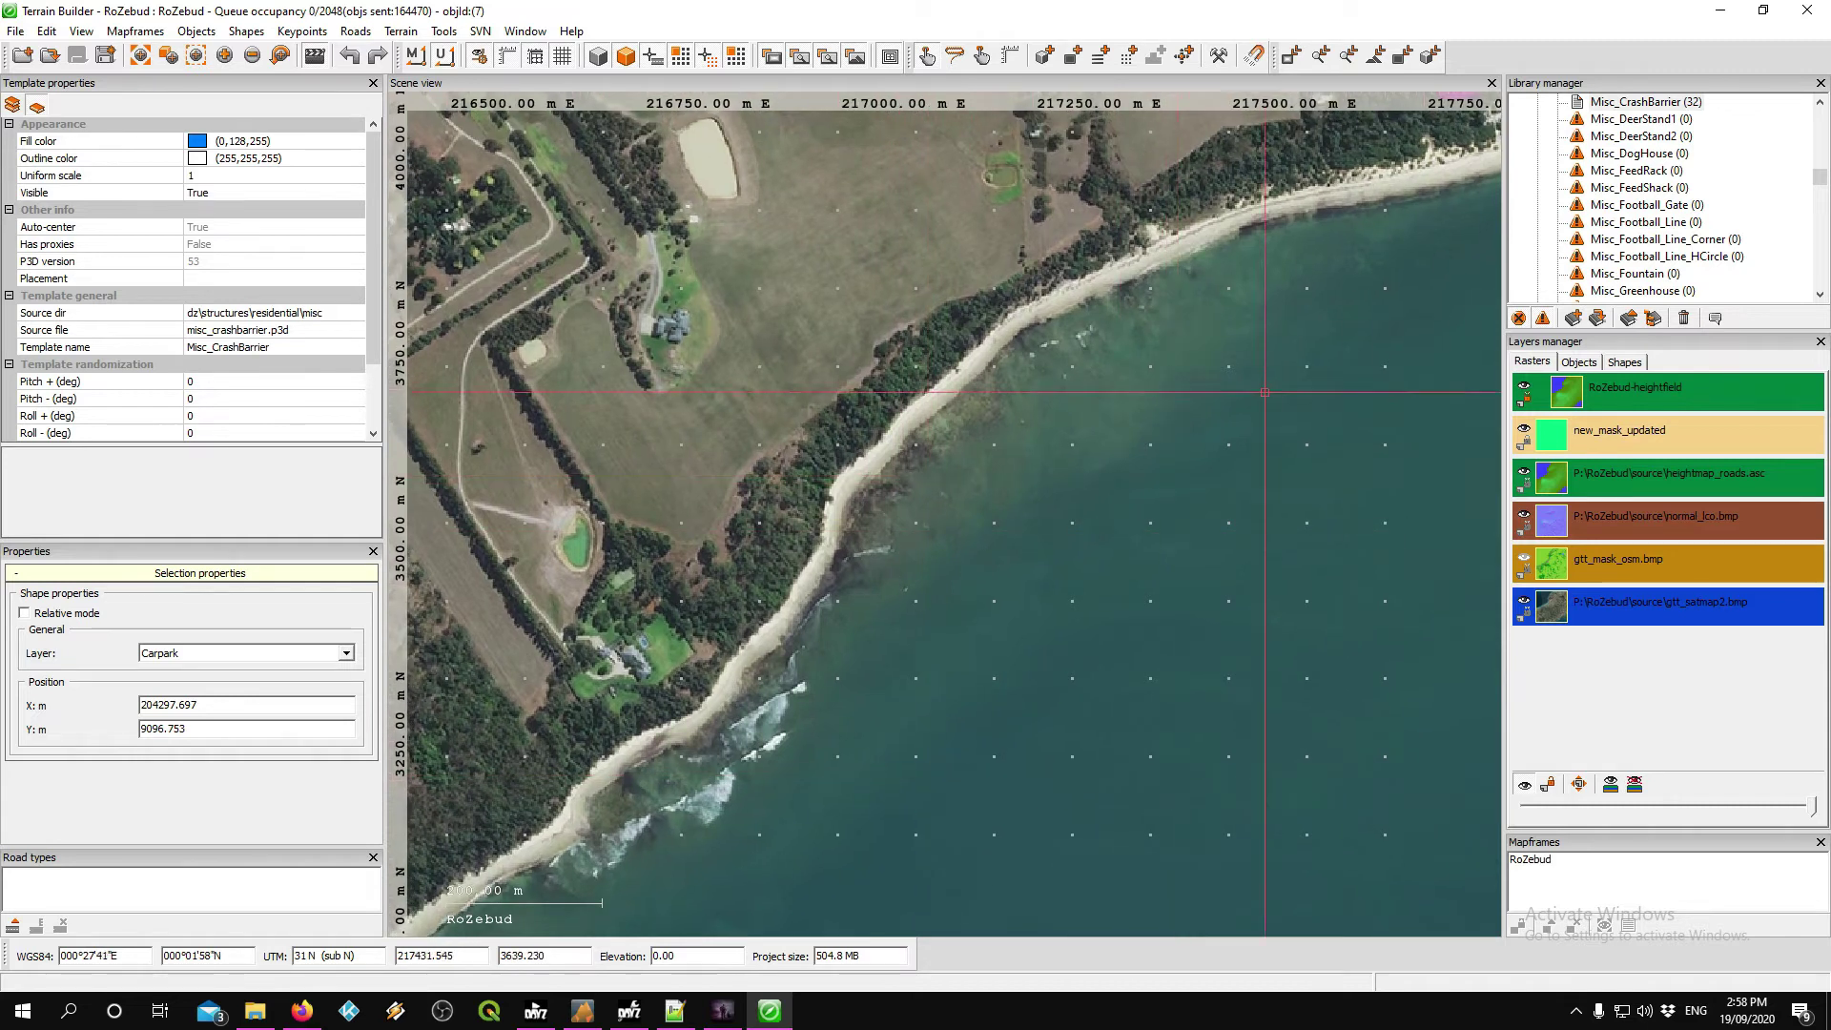
left_click(1074, 59)
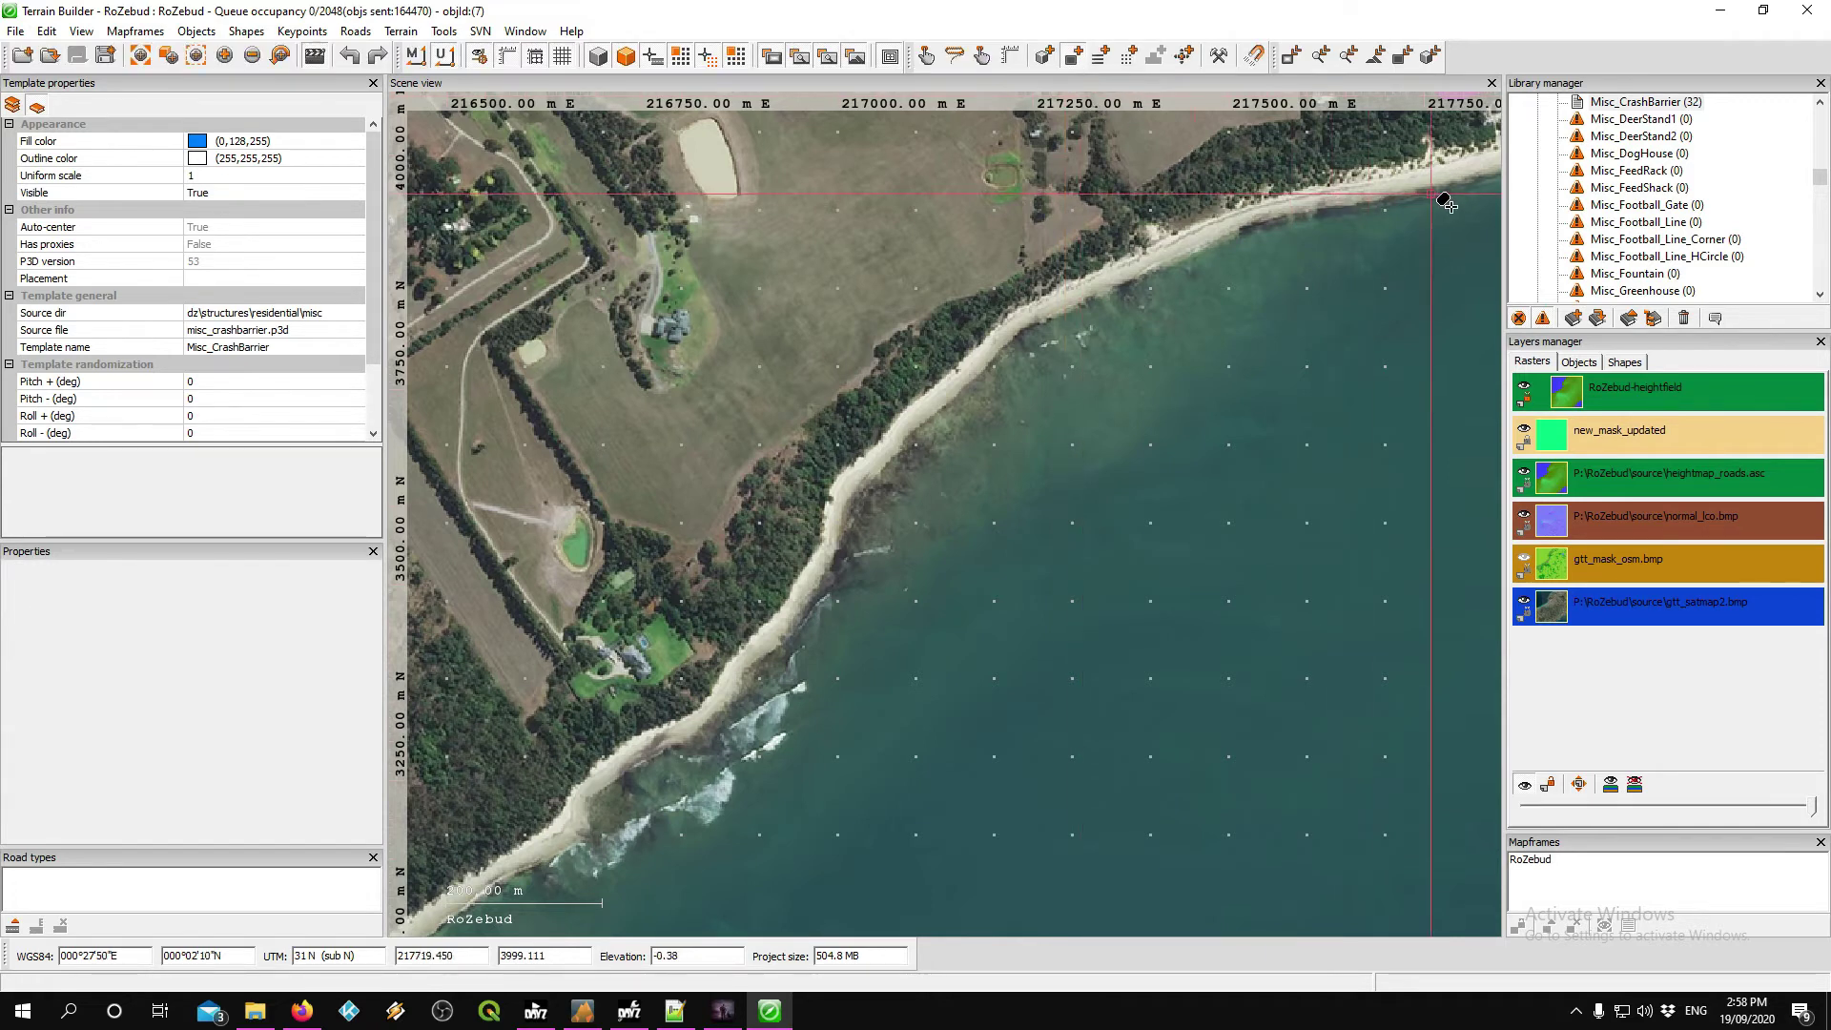
left_click(1494, 178)
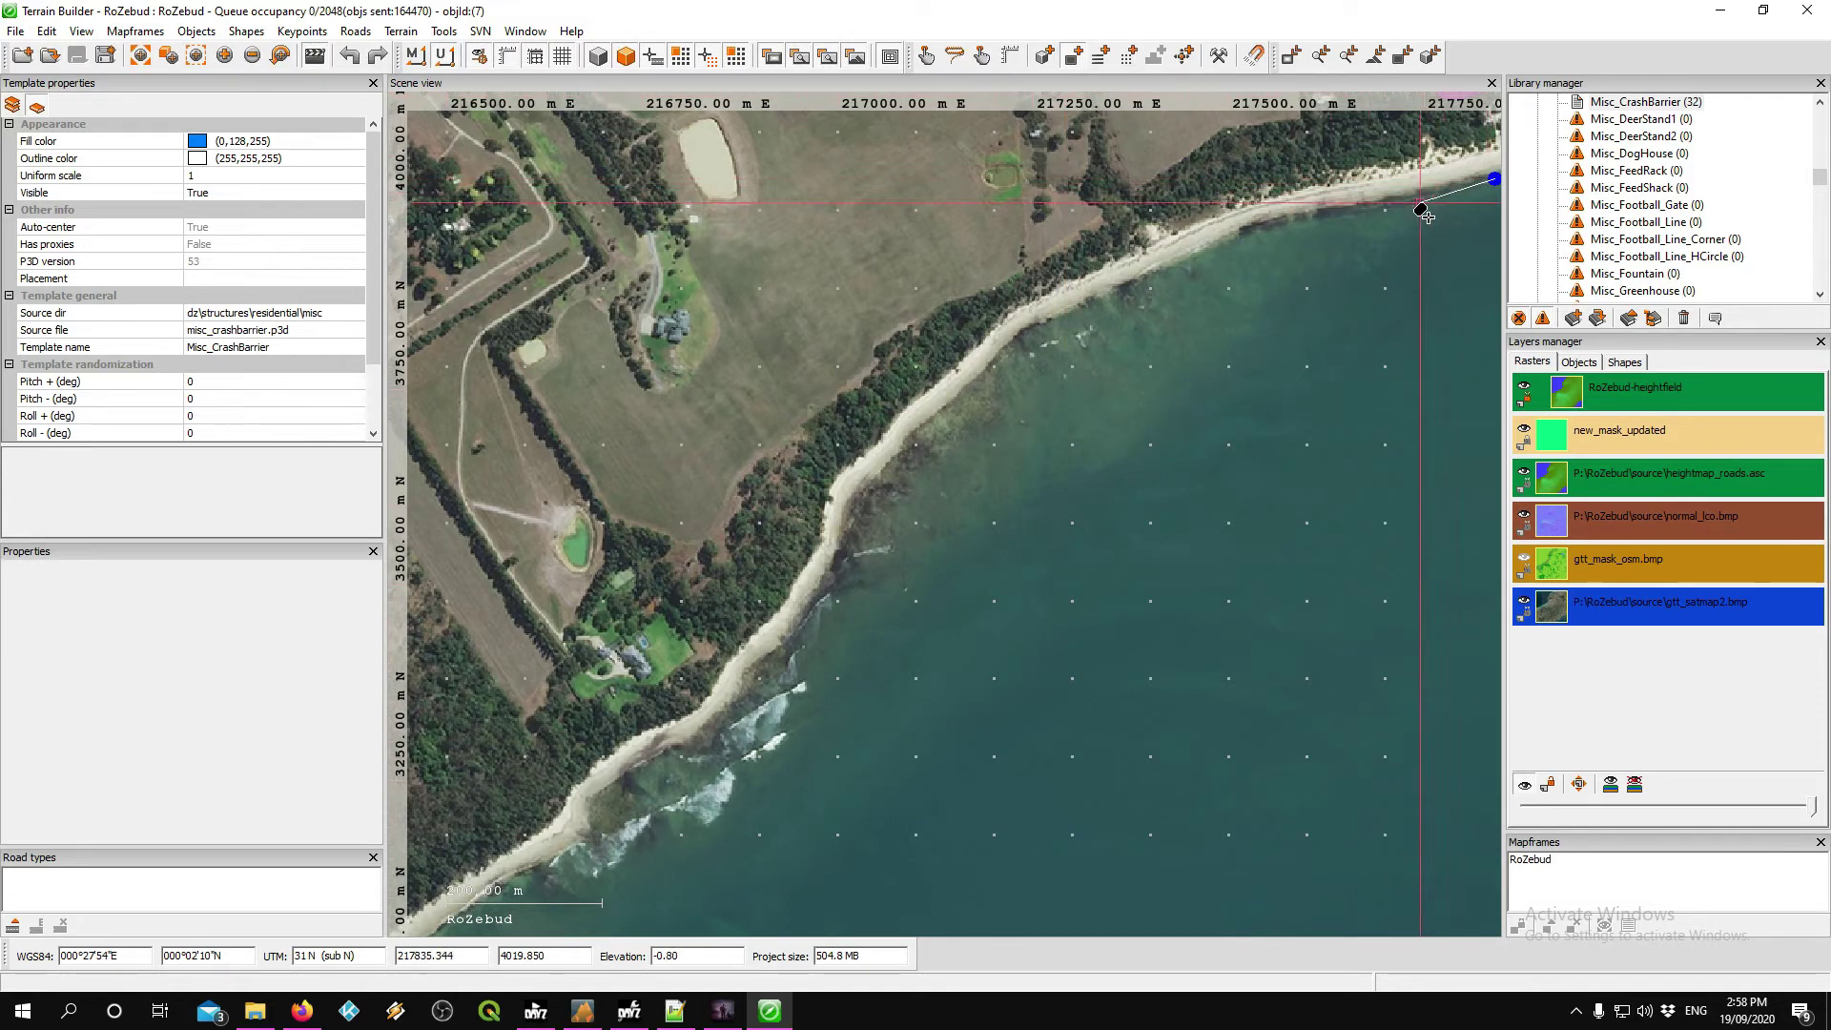
left_click(1404, 196)
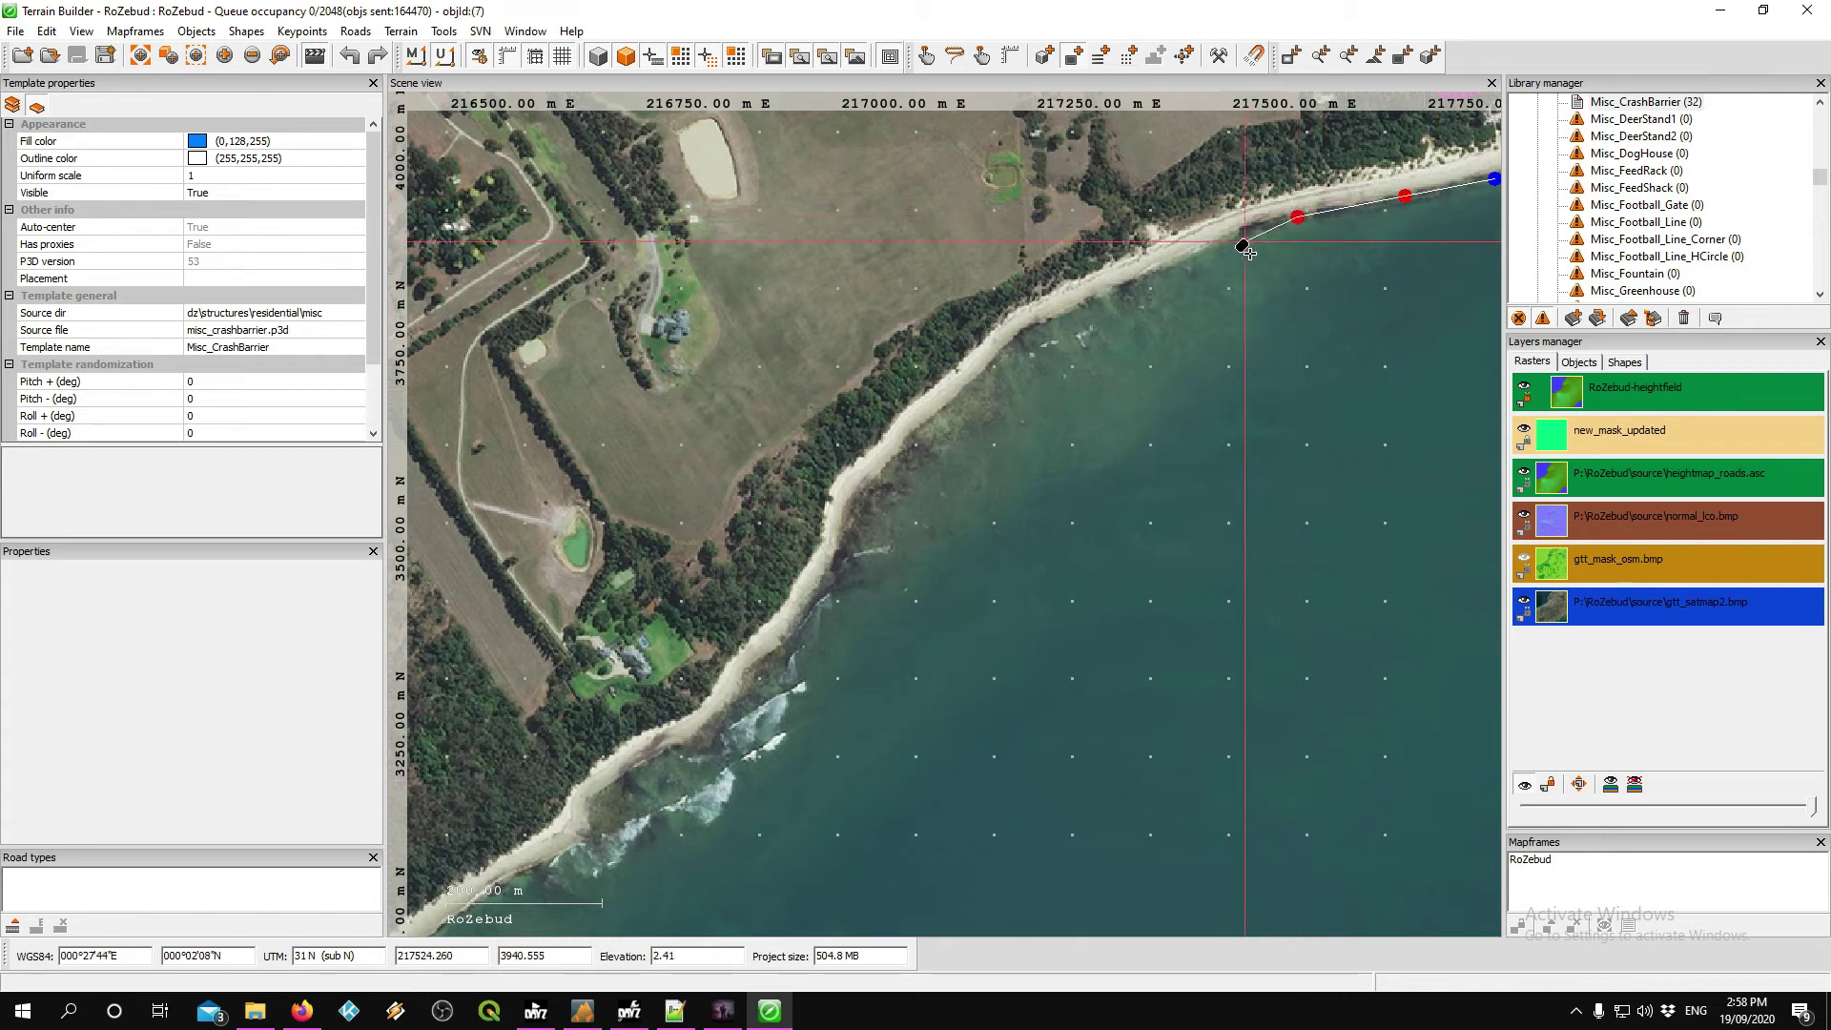
left_click(1227, 236)
left_click(1154, 274)
left_click(1081, 310)
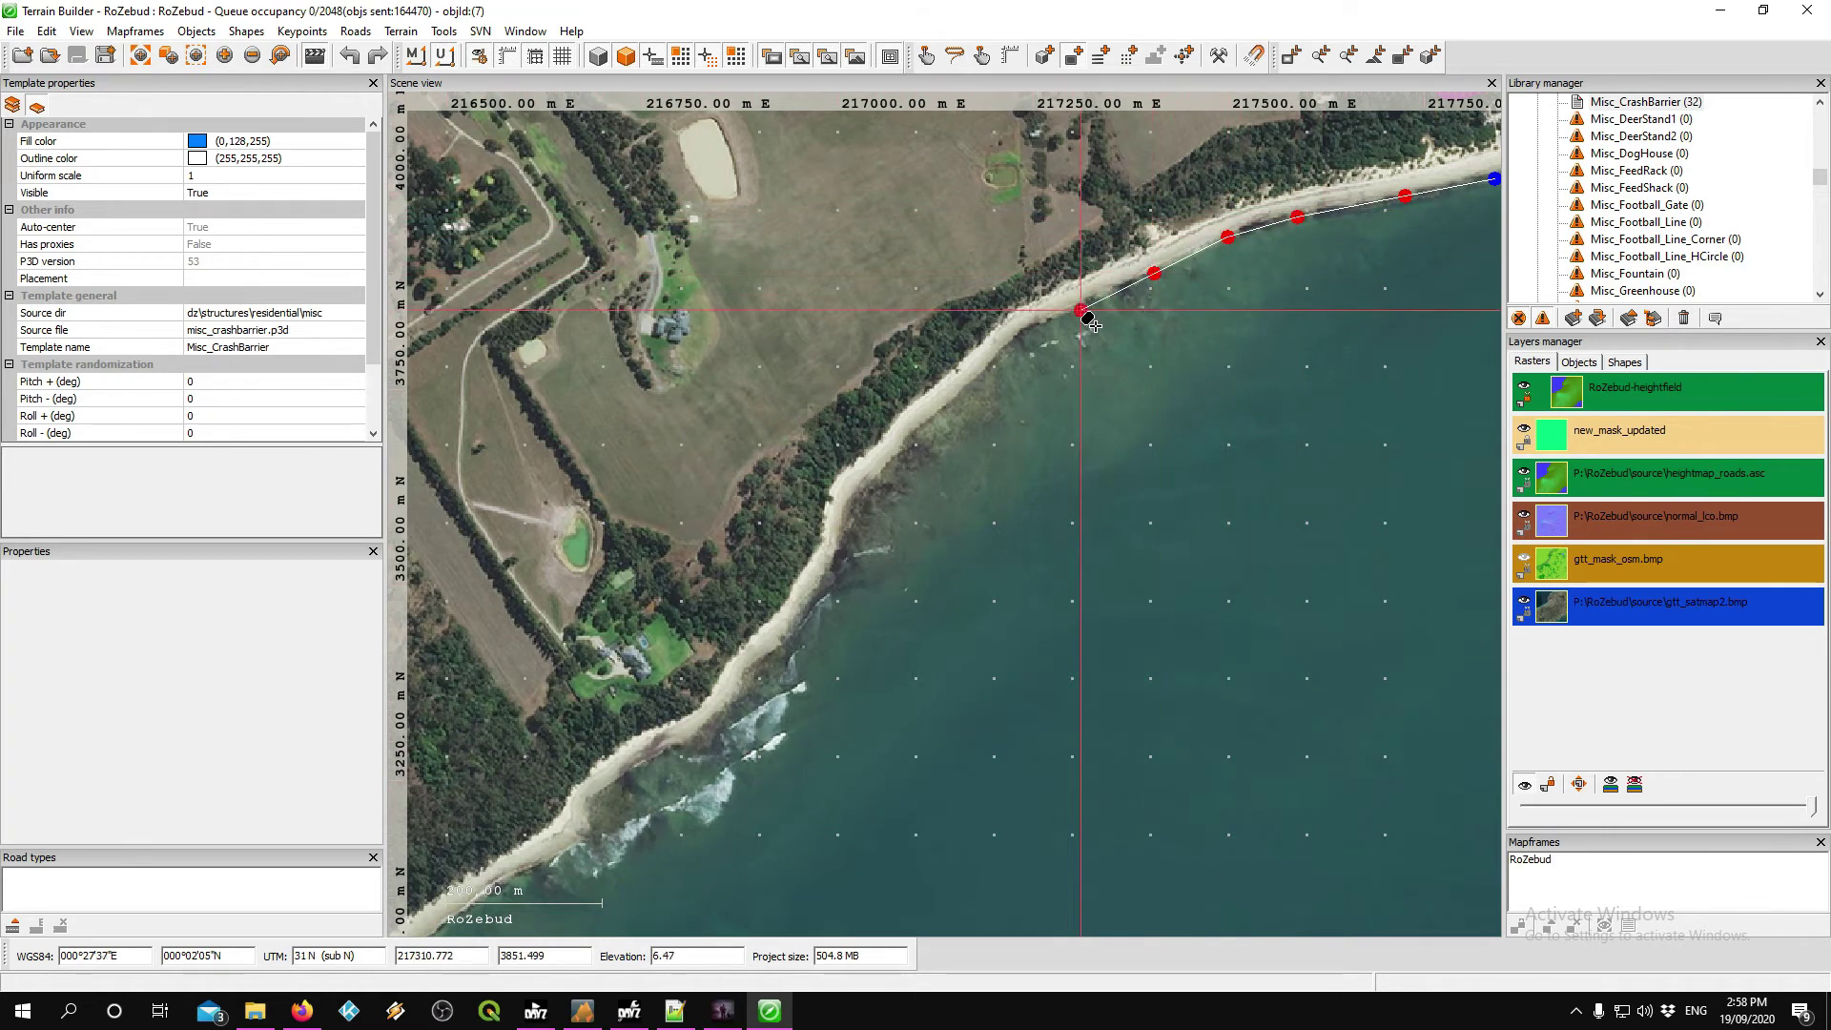
left_click(991, 366)
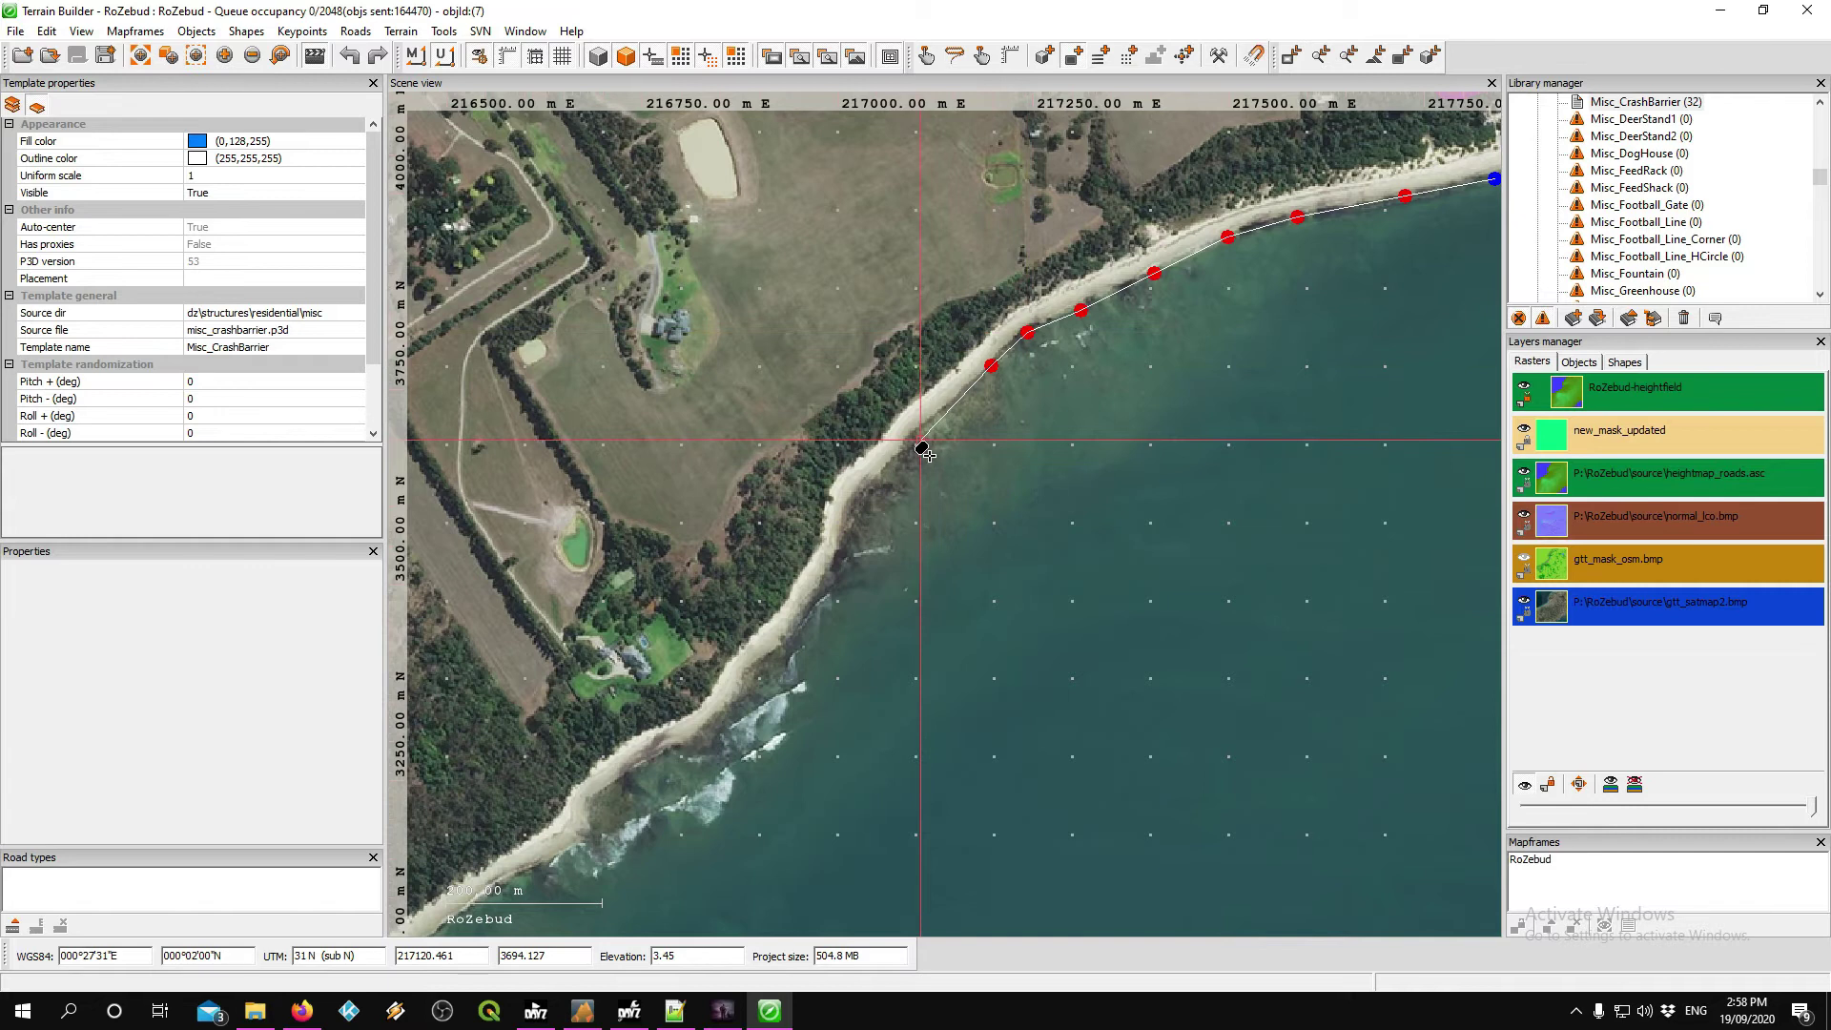
left_click(826, 581)
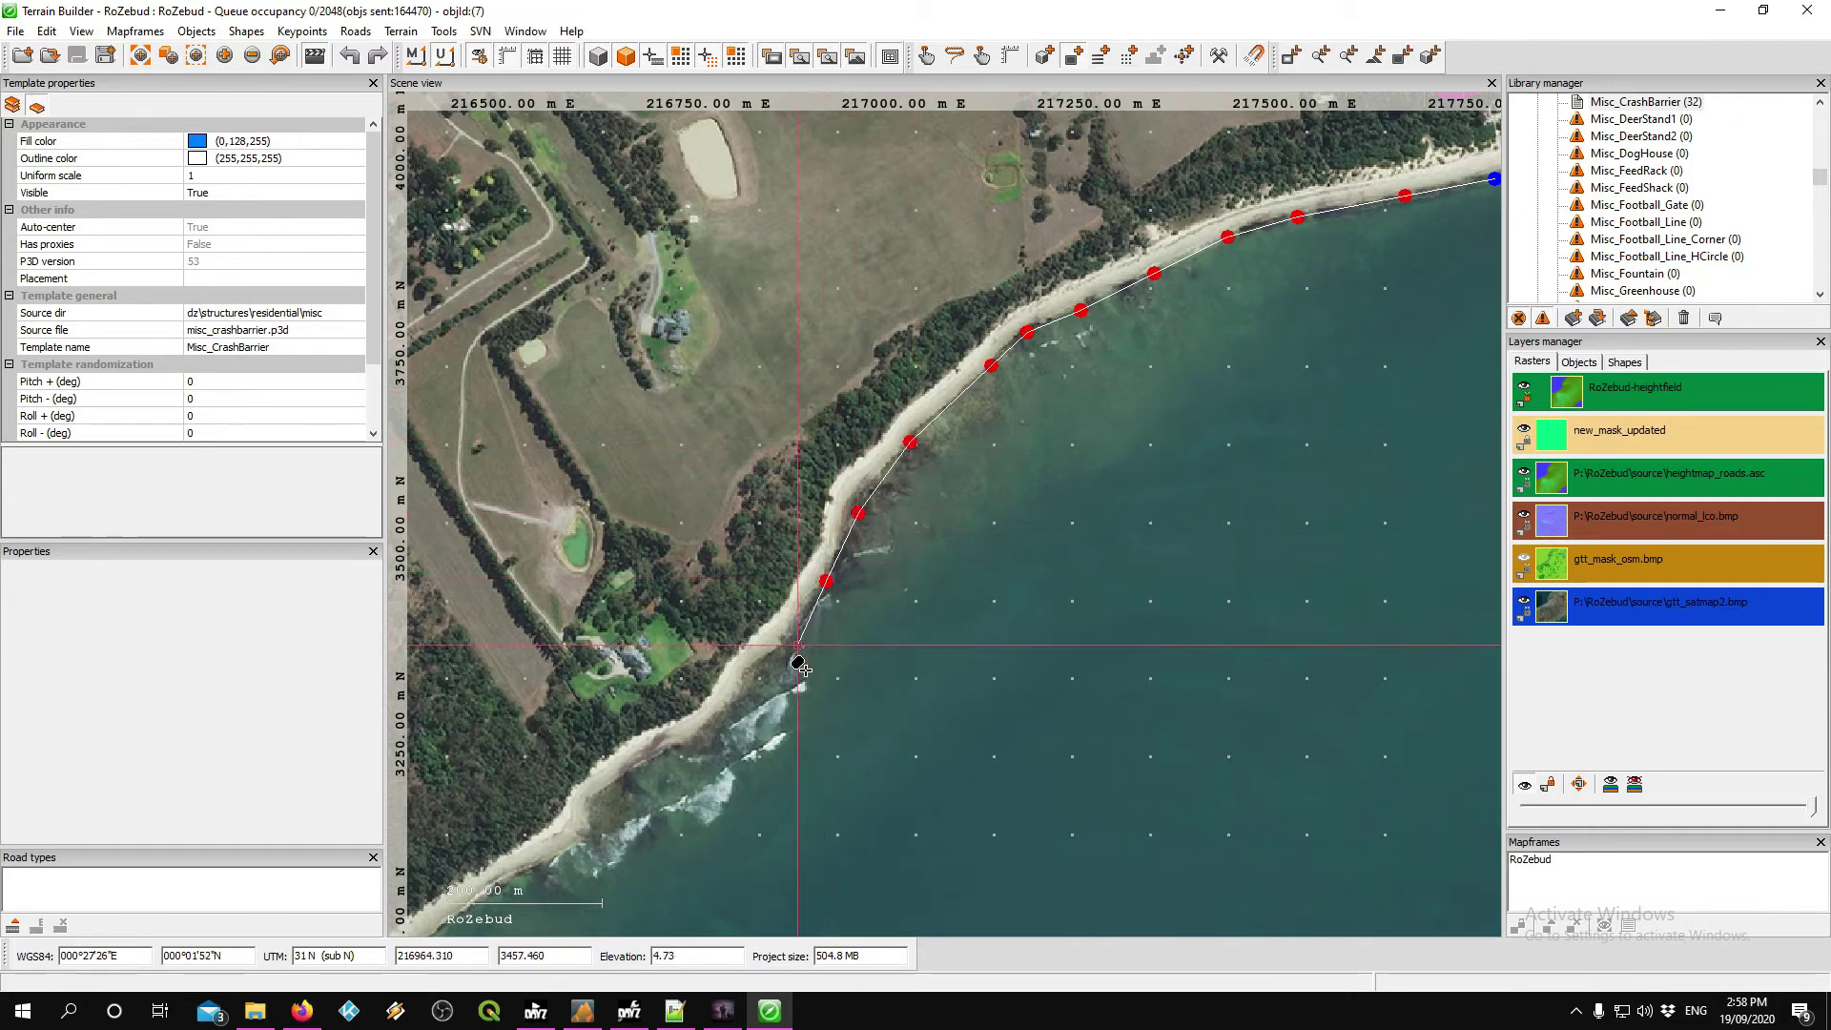
- Extend the polygon's outline southwest along the beach to the wide sandy stretch beside the coastal residential streets
left_click(764, 673)
left_click(696, 737)
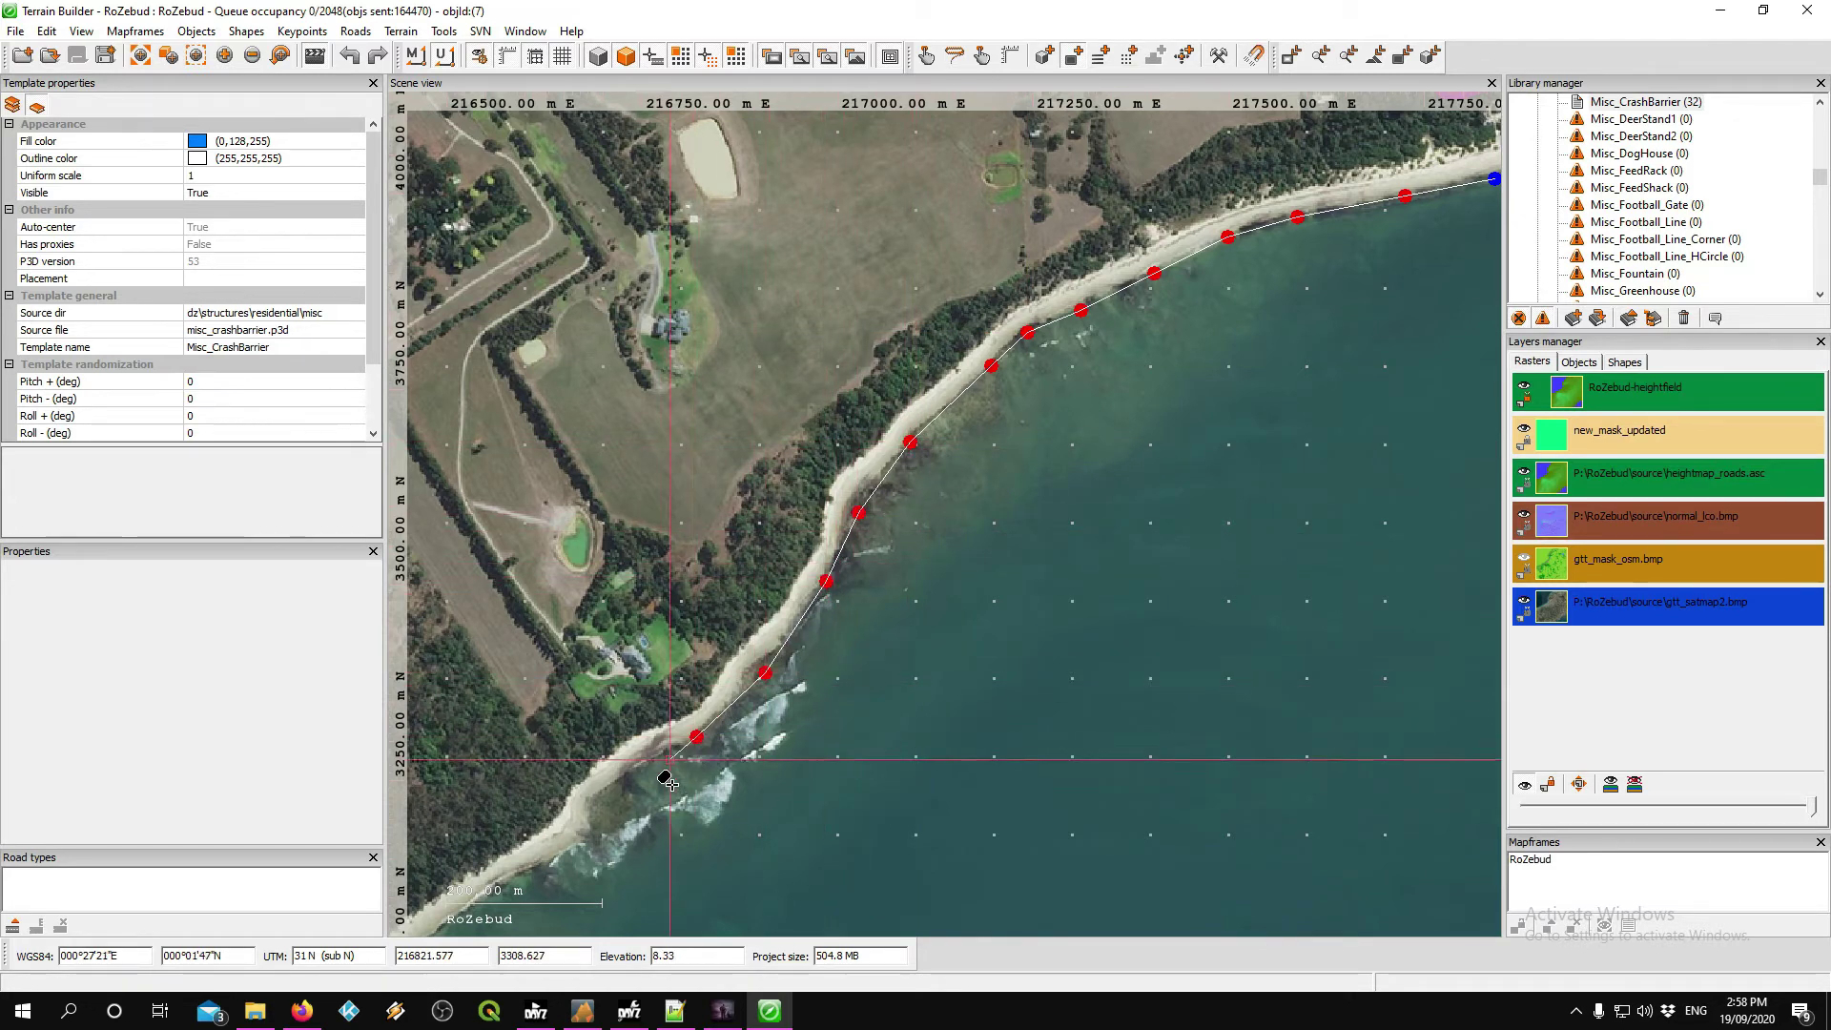
left_click(599, 826)
middle_click_drag(622, 831, 874, 506)
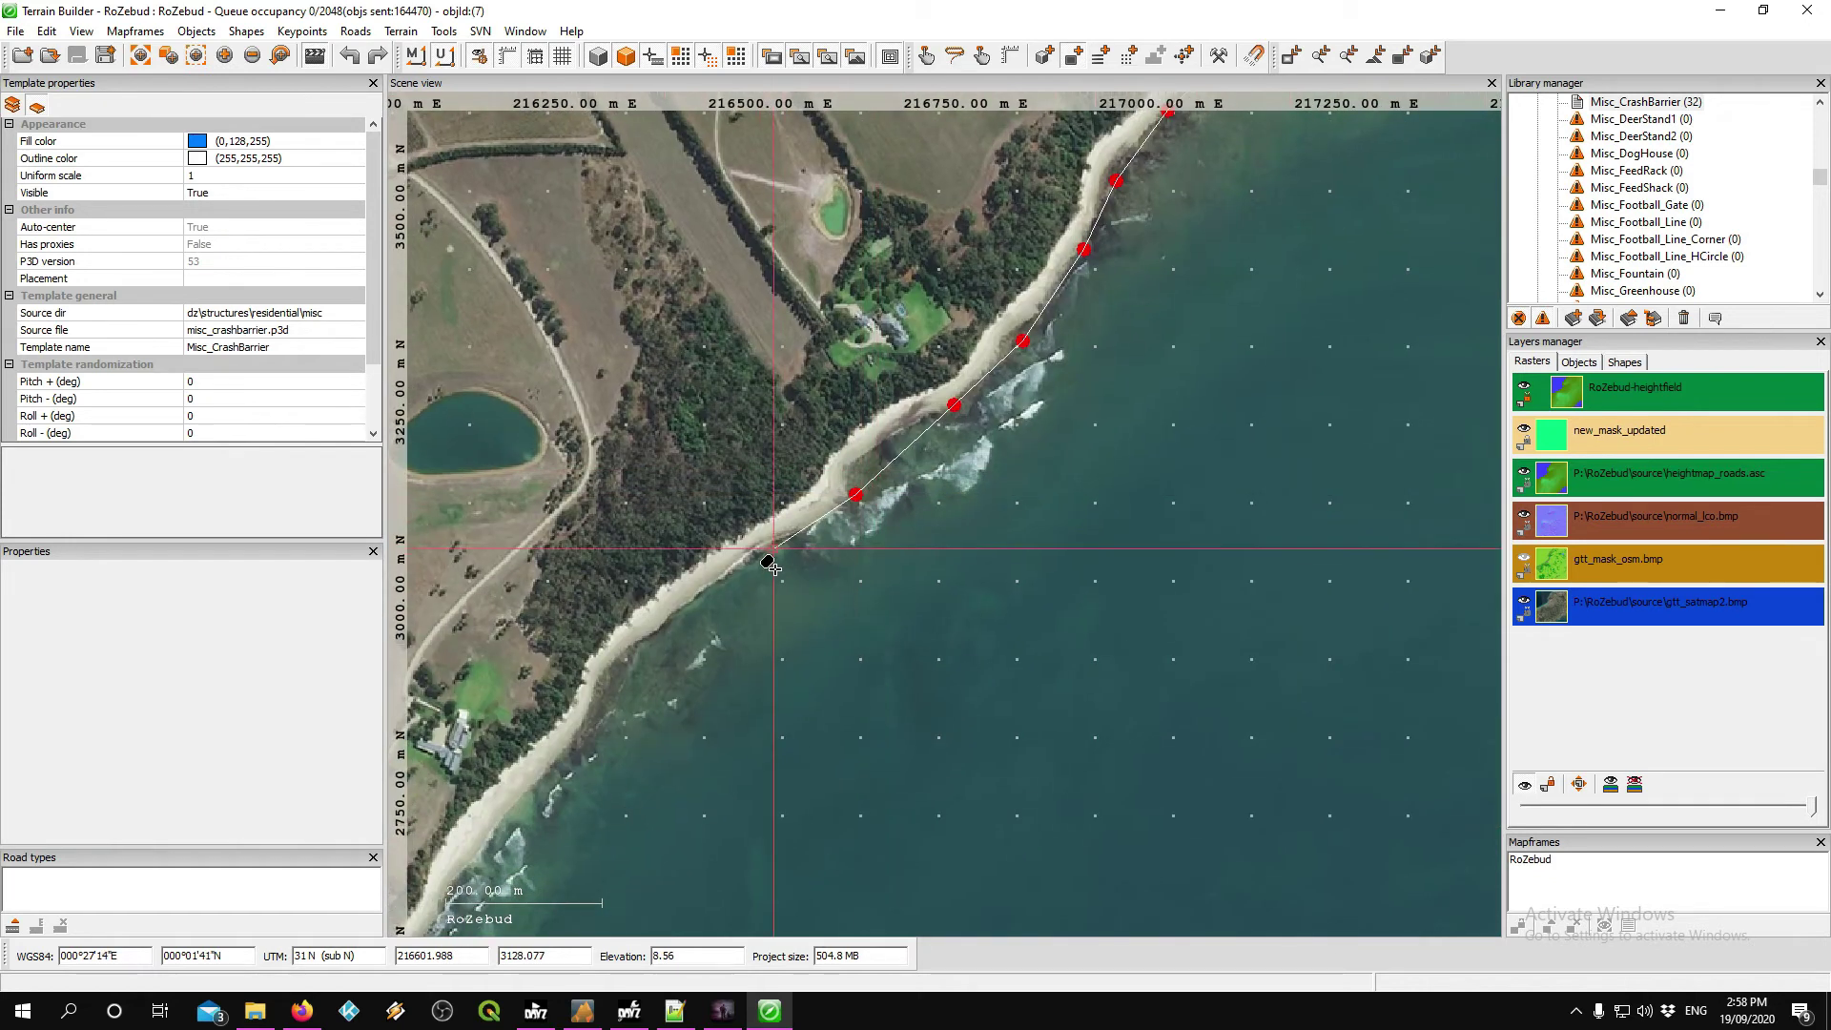
left_click(759, 554)
left_click(620, 660)
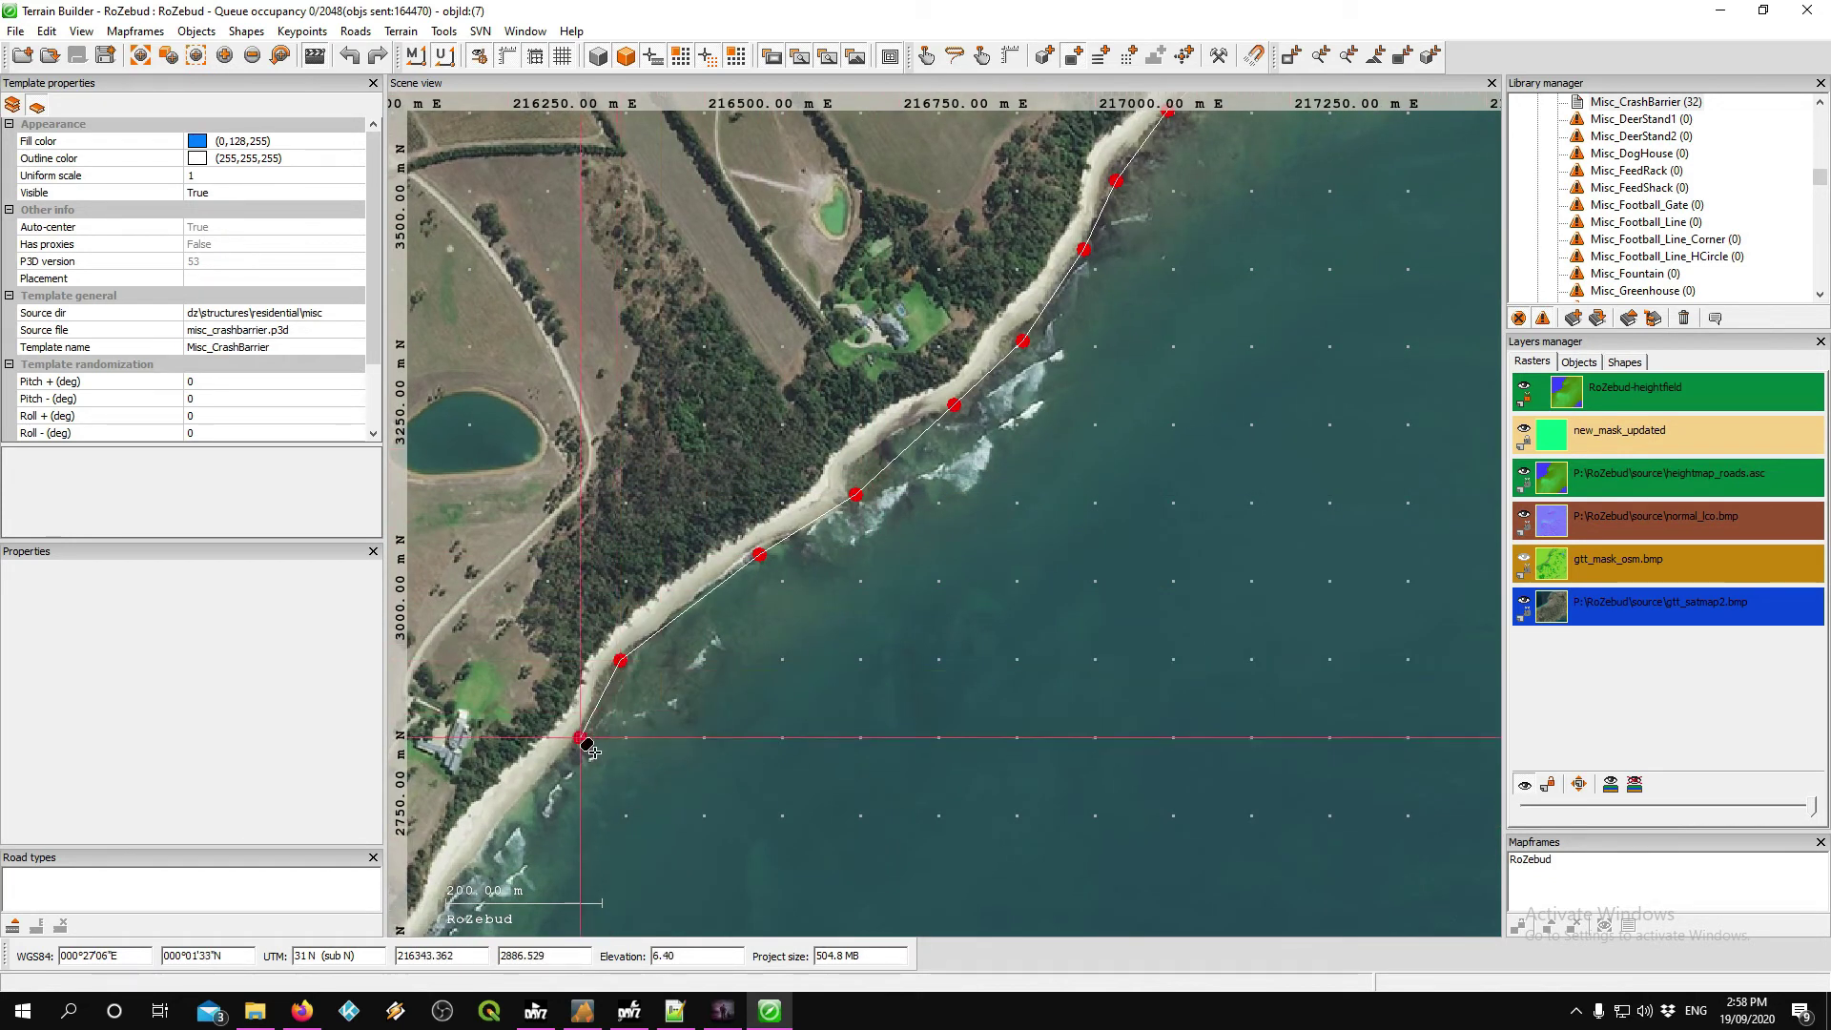
left_click(579, 737)
middle_click_drag(505, 828, 1066, 202)
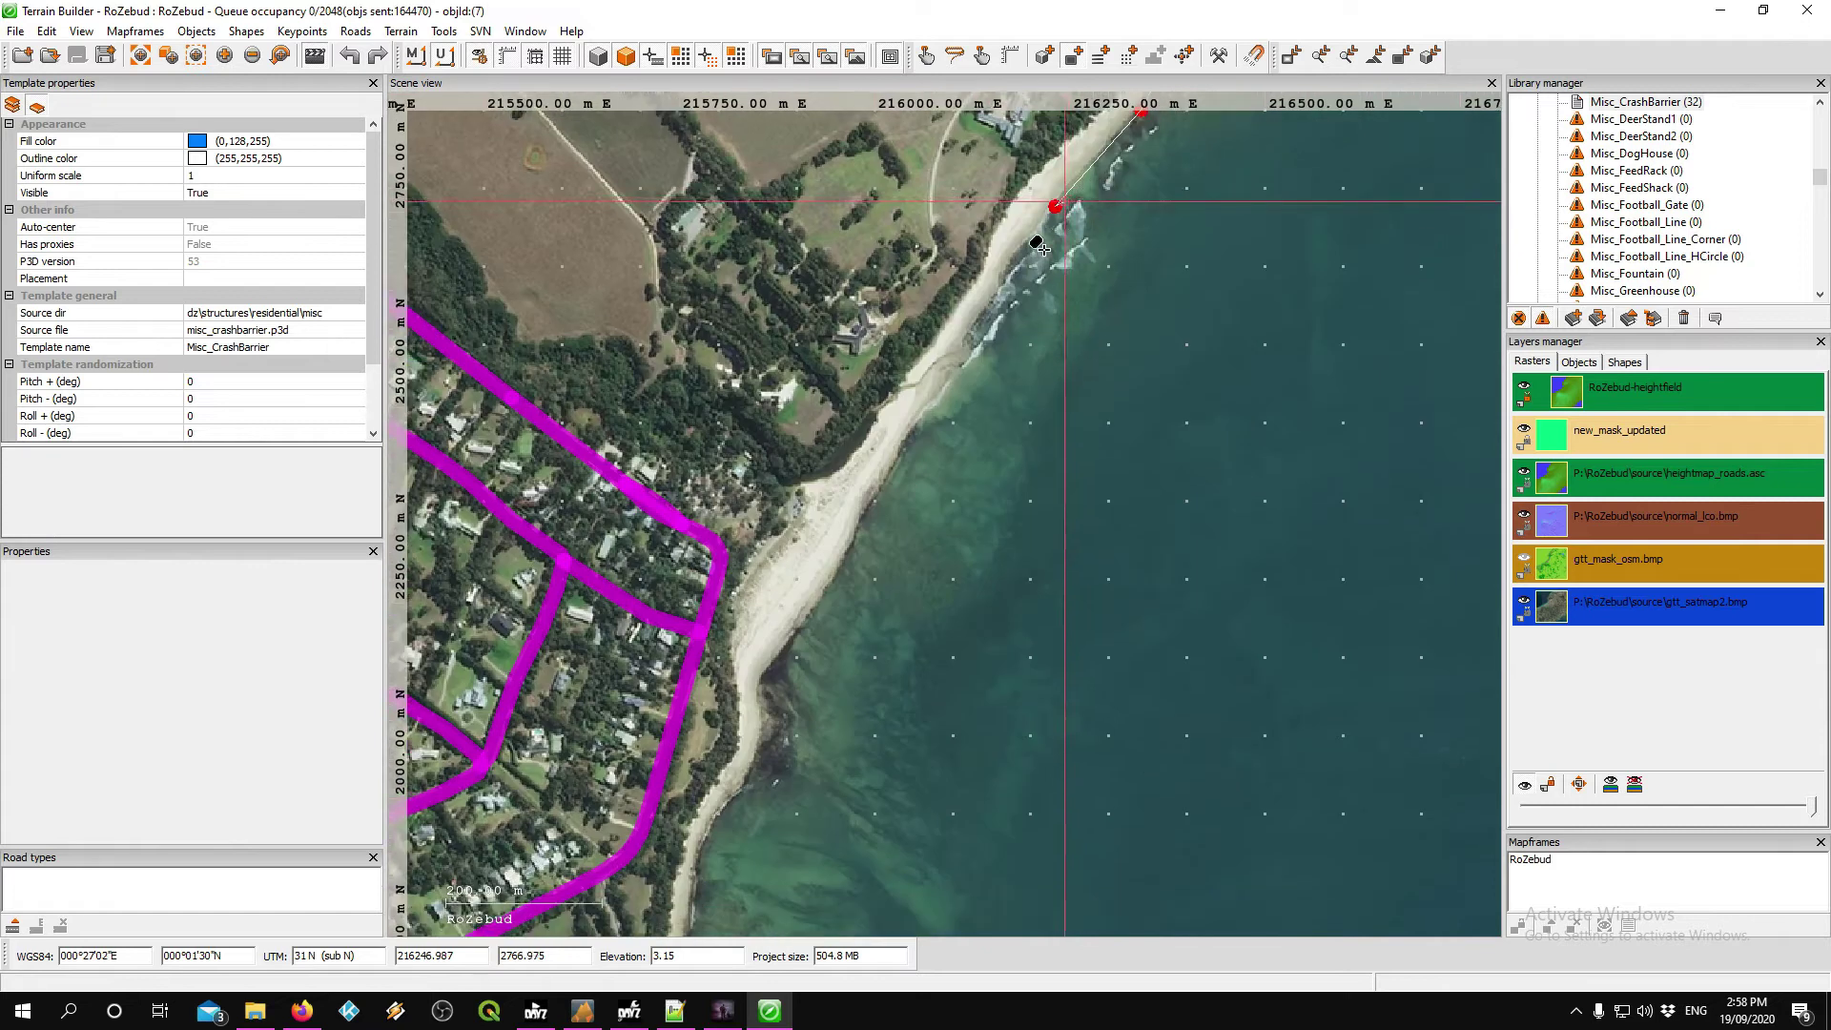
left_click(890, 461)
left_click(833, 581)
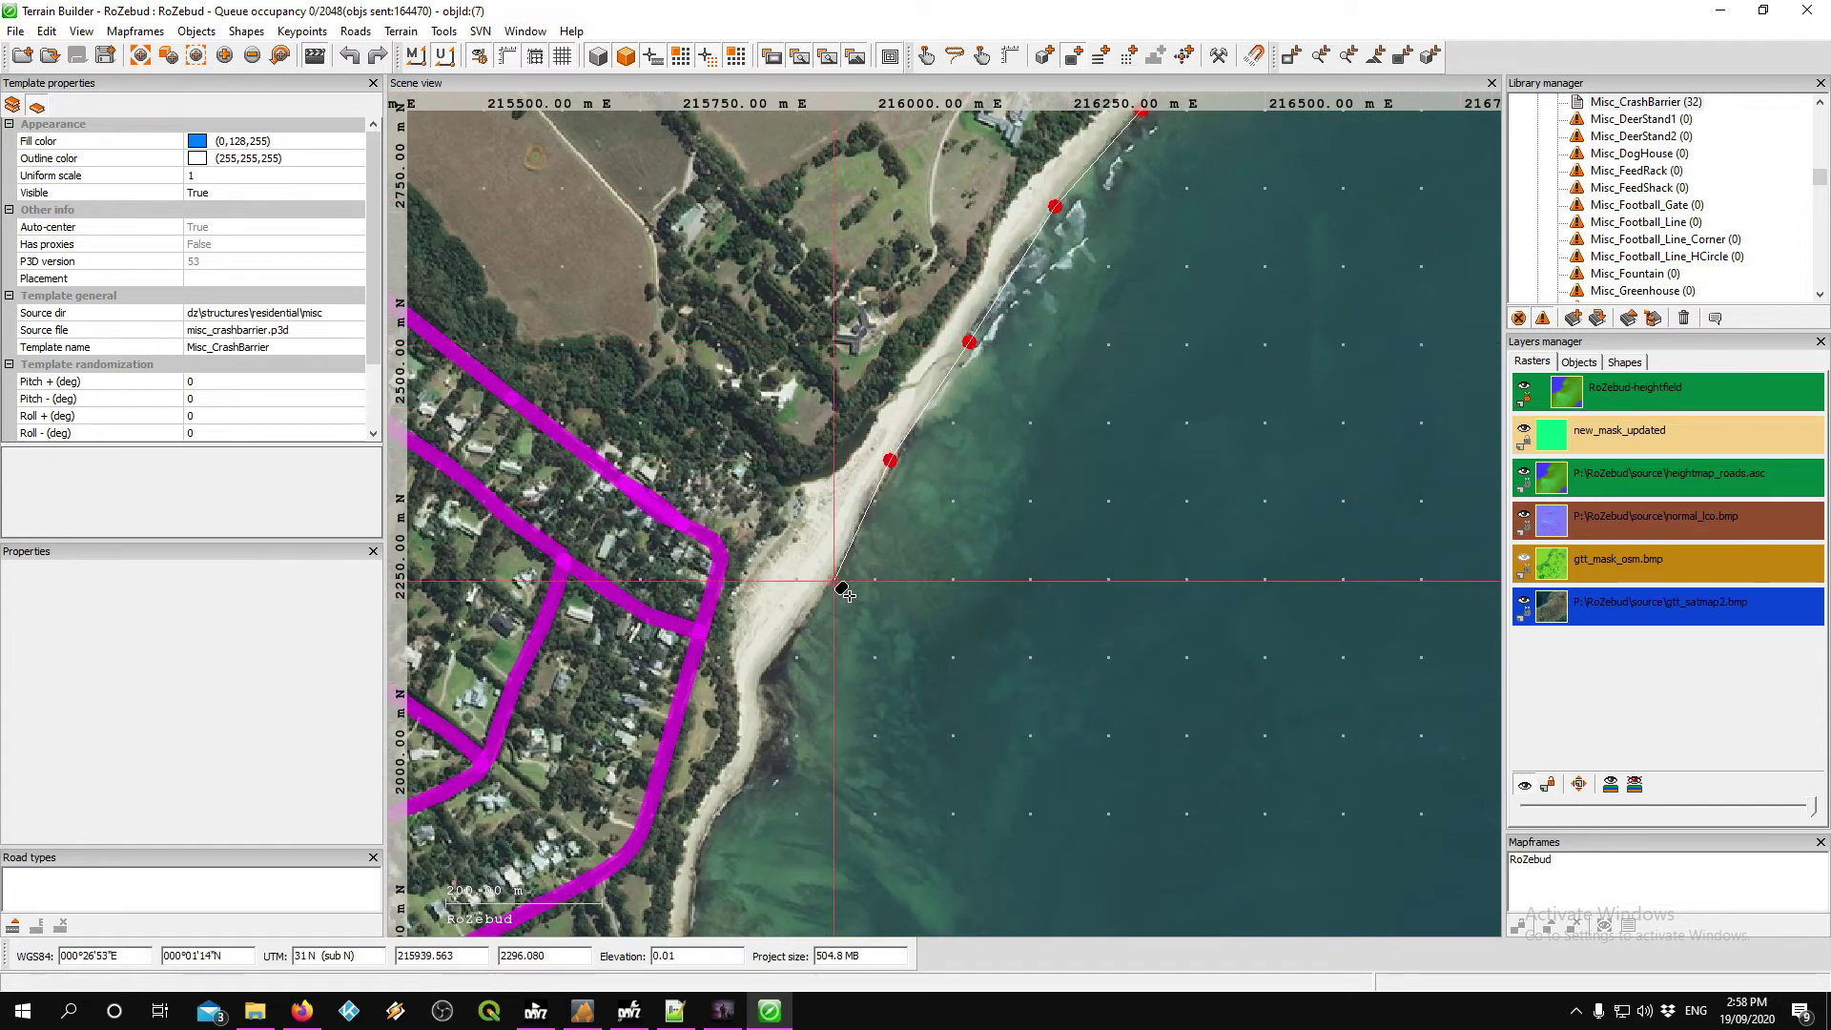
left_click(771, 682)
- Trace the polygon closely along the shore below the residential streets, southward into the small sandy bay
scroll(772, 685, "up", 5)
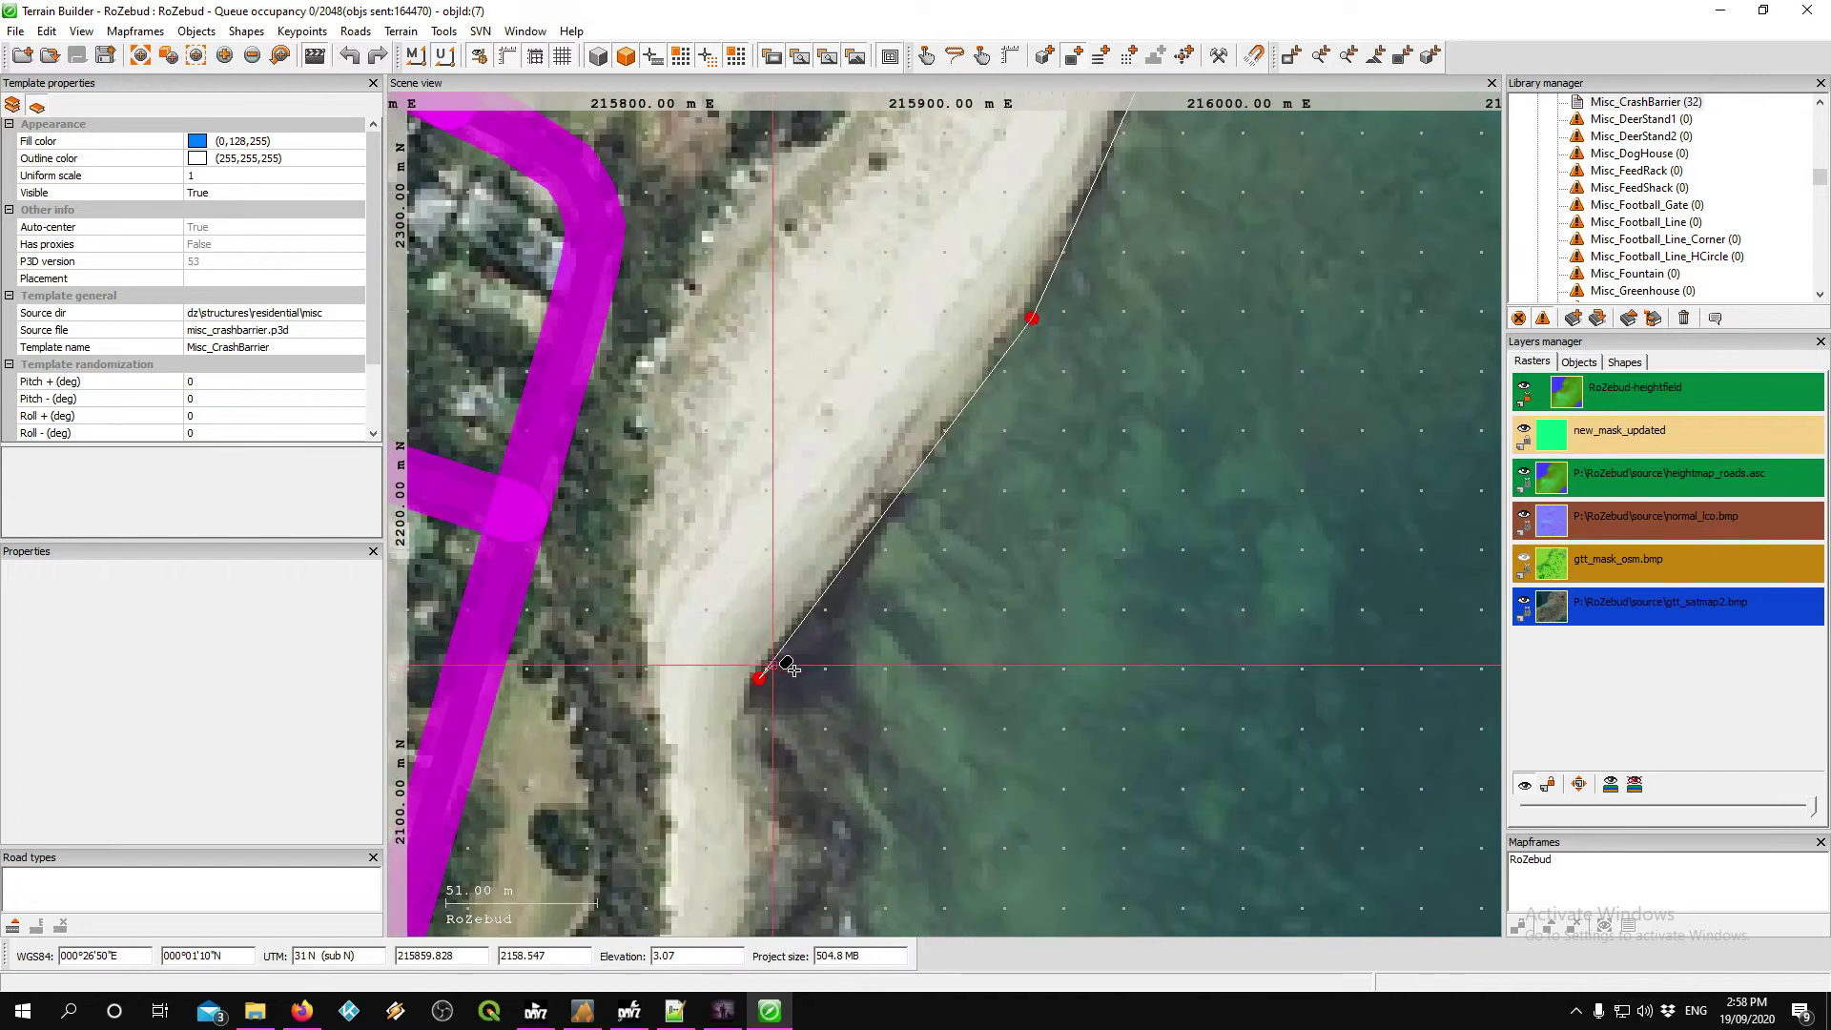
left_click(772, 757)
middle_click_drag(774, 759, 796, 383)
left_click(787, 570)
left_click(759, 684)
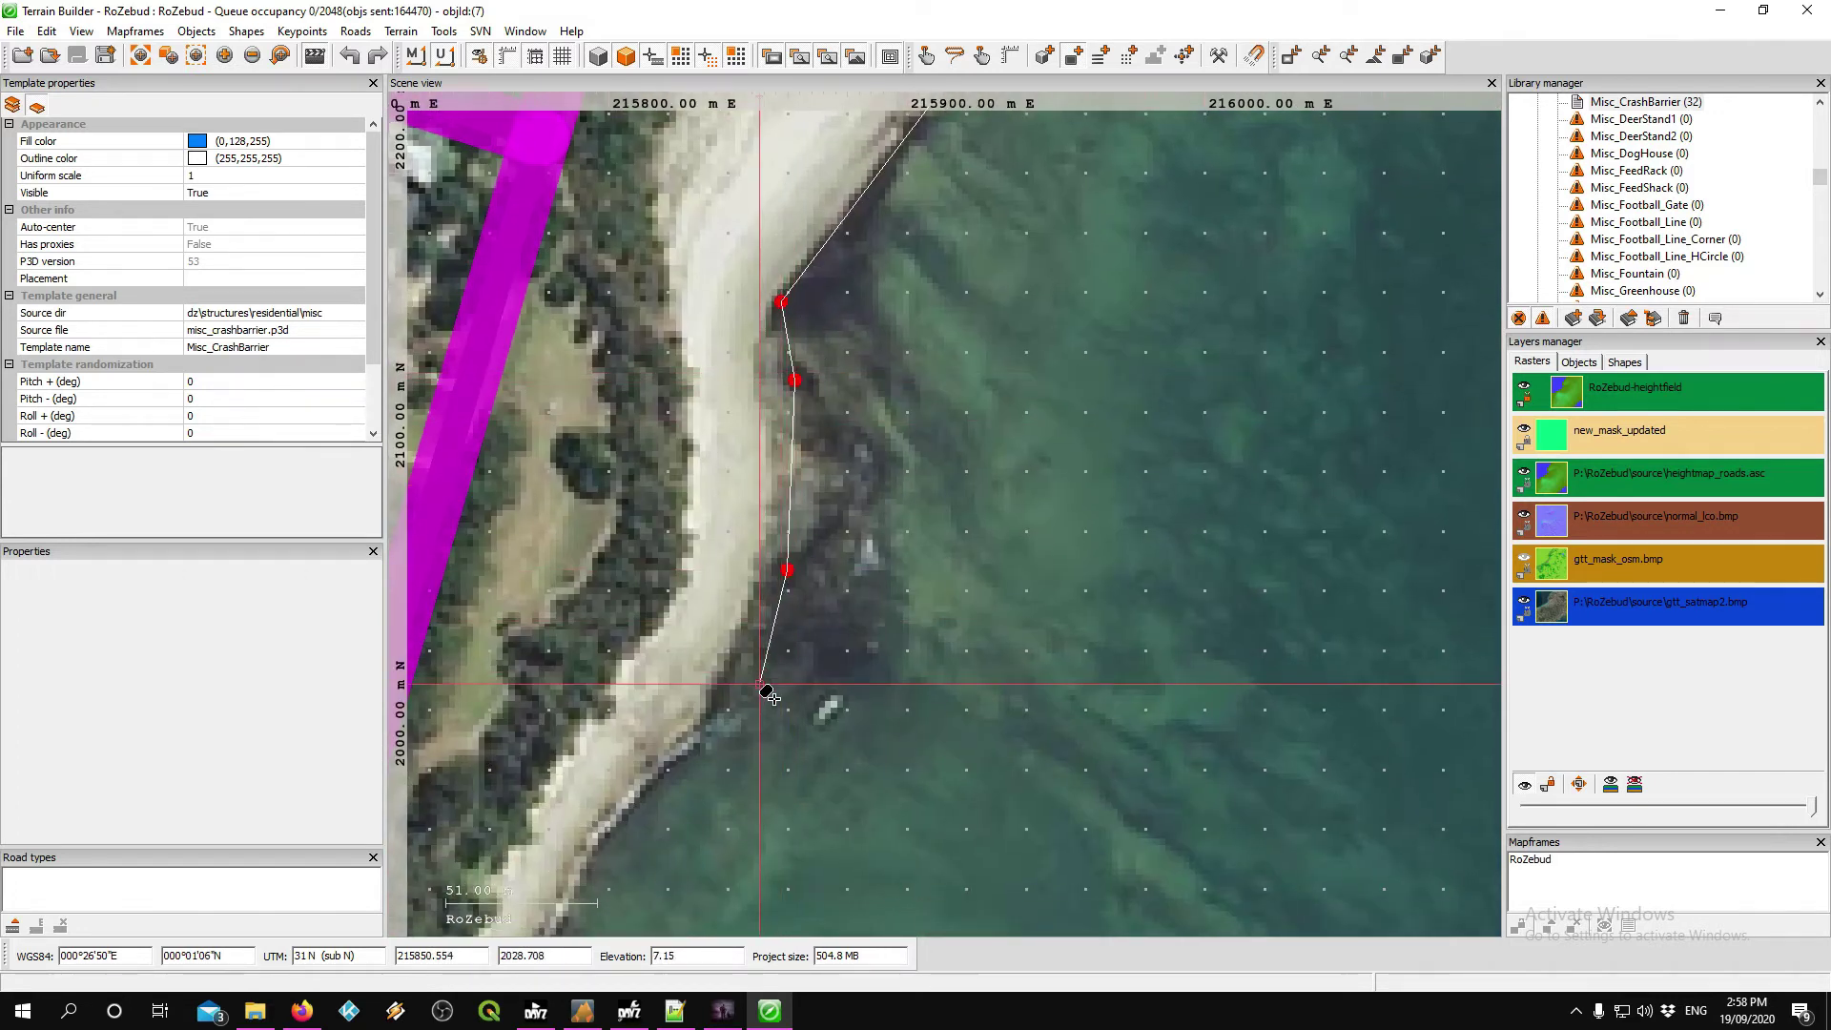
left_click(692, 752)
left_click(627, 809)
middle_click_drag(628, 810, 992, 363)
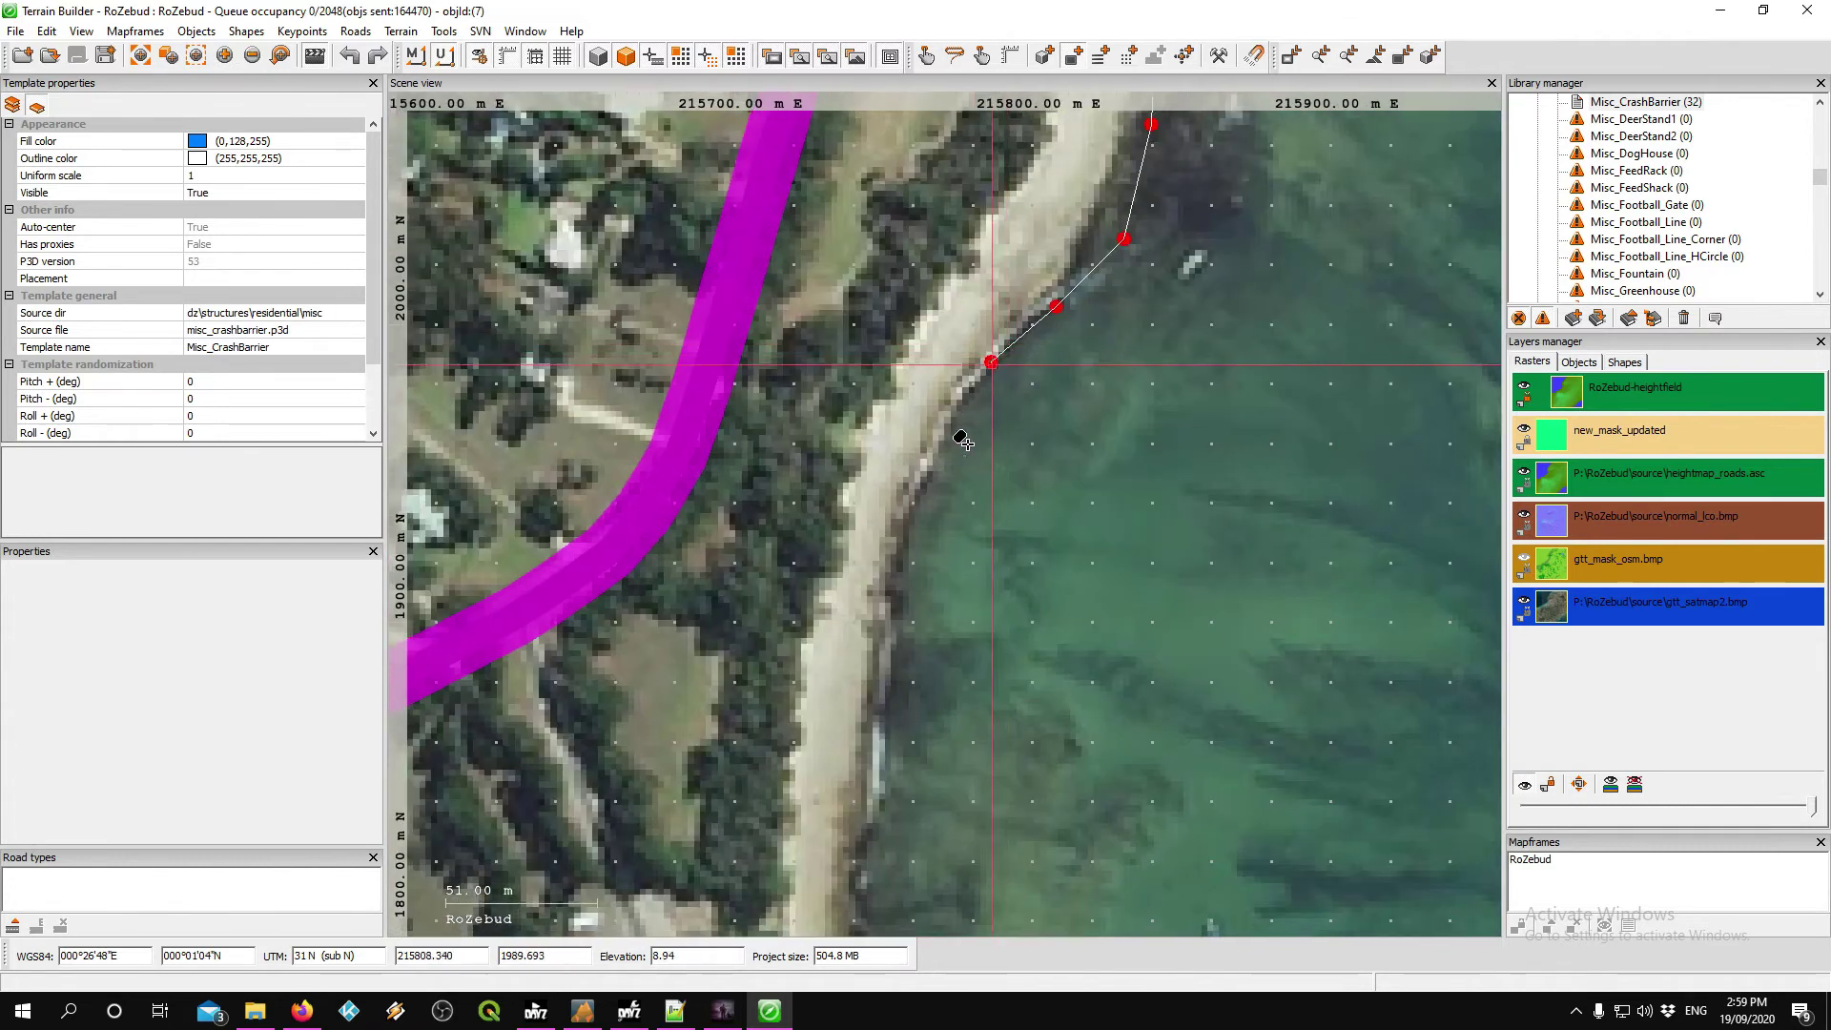
left_click(875, 826)
middle_click_drag(874, 826, 917, 227)
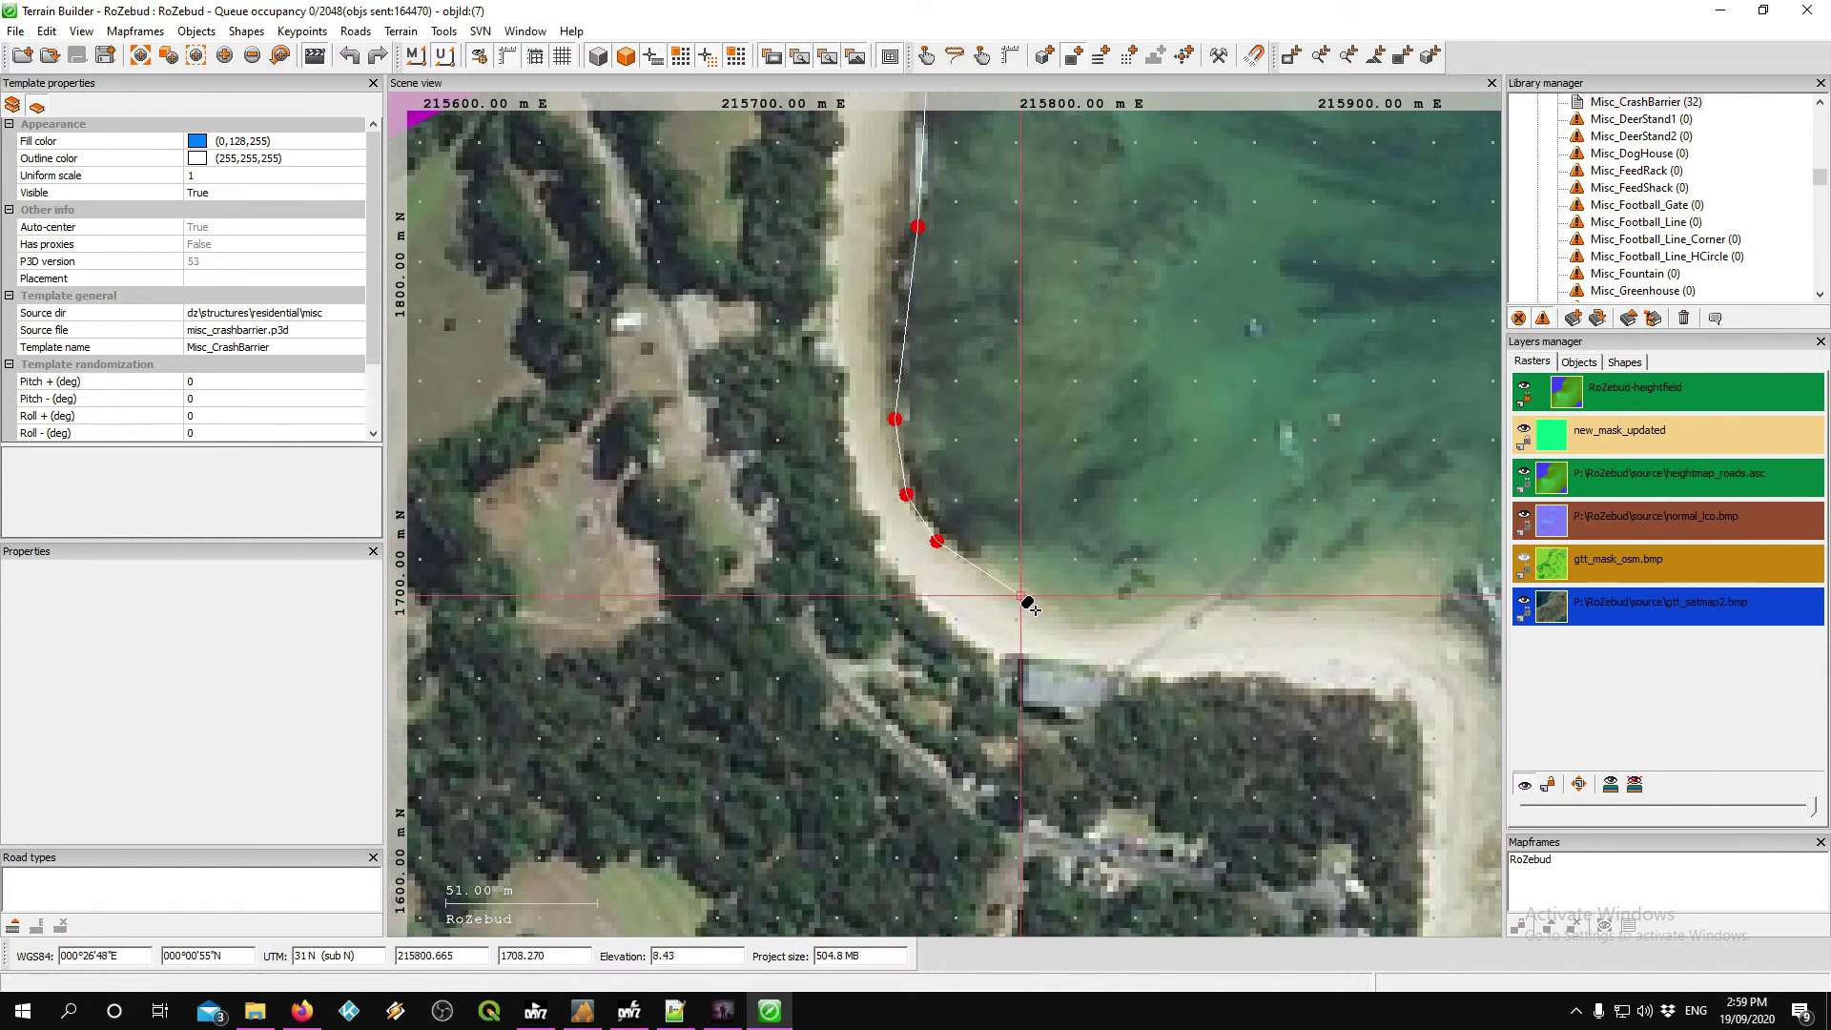
- Carry the polygon's outline around the small bay and down the east side of the wooded headland
left_click(1093, 618)
left_click(1168, 608)
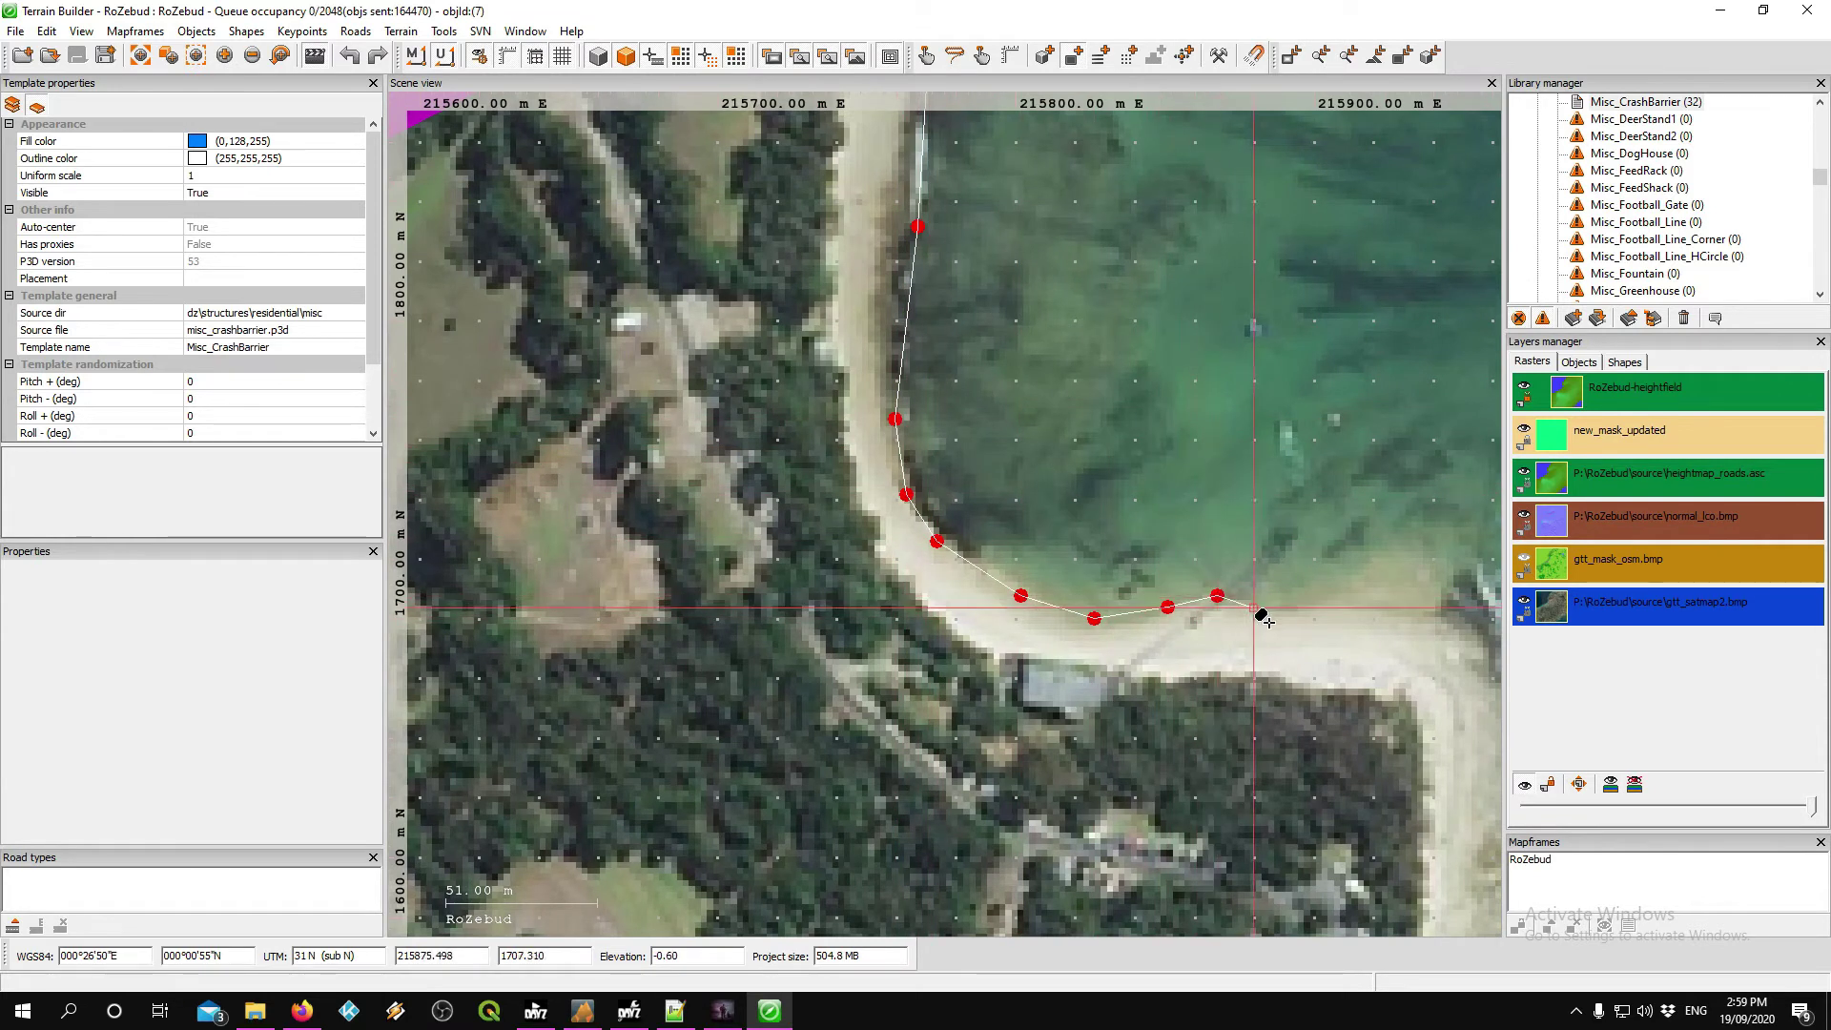
left_click(1361, 618)
middle_click_drag(1438, 593, 1029, 542)
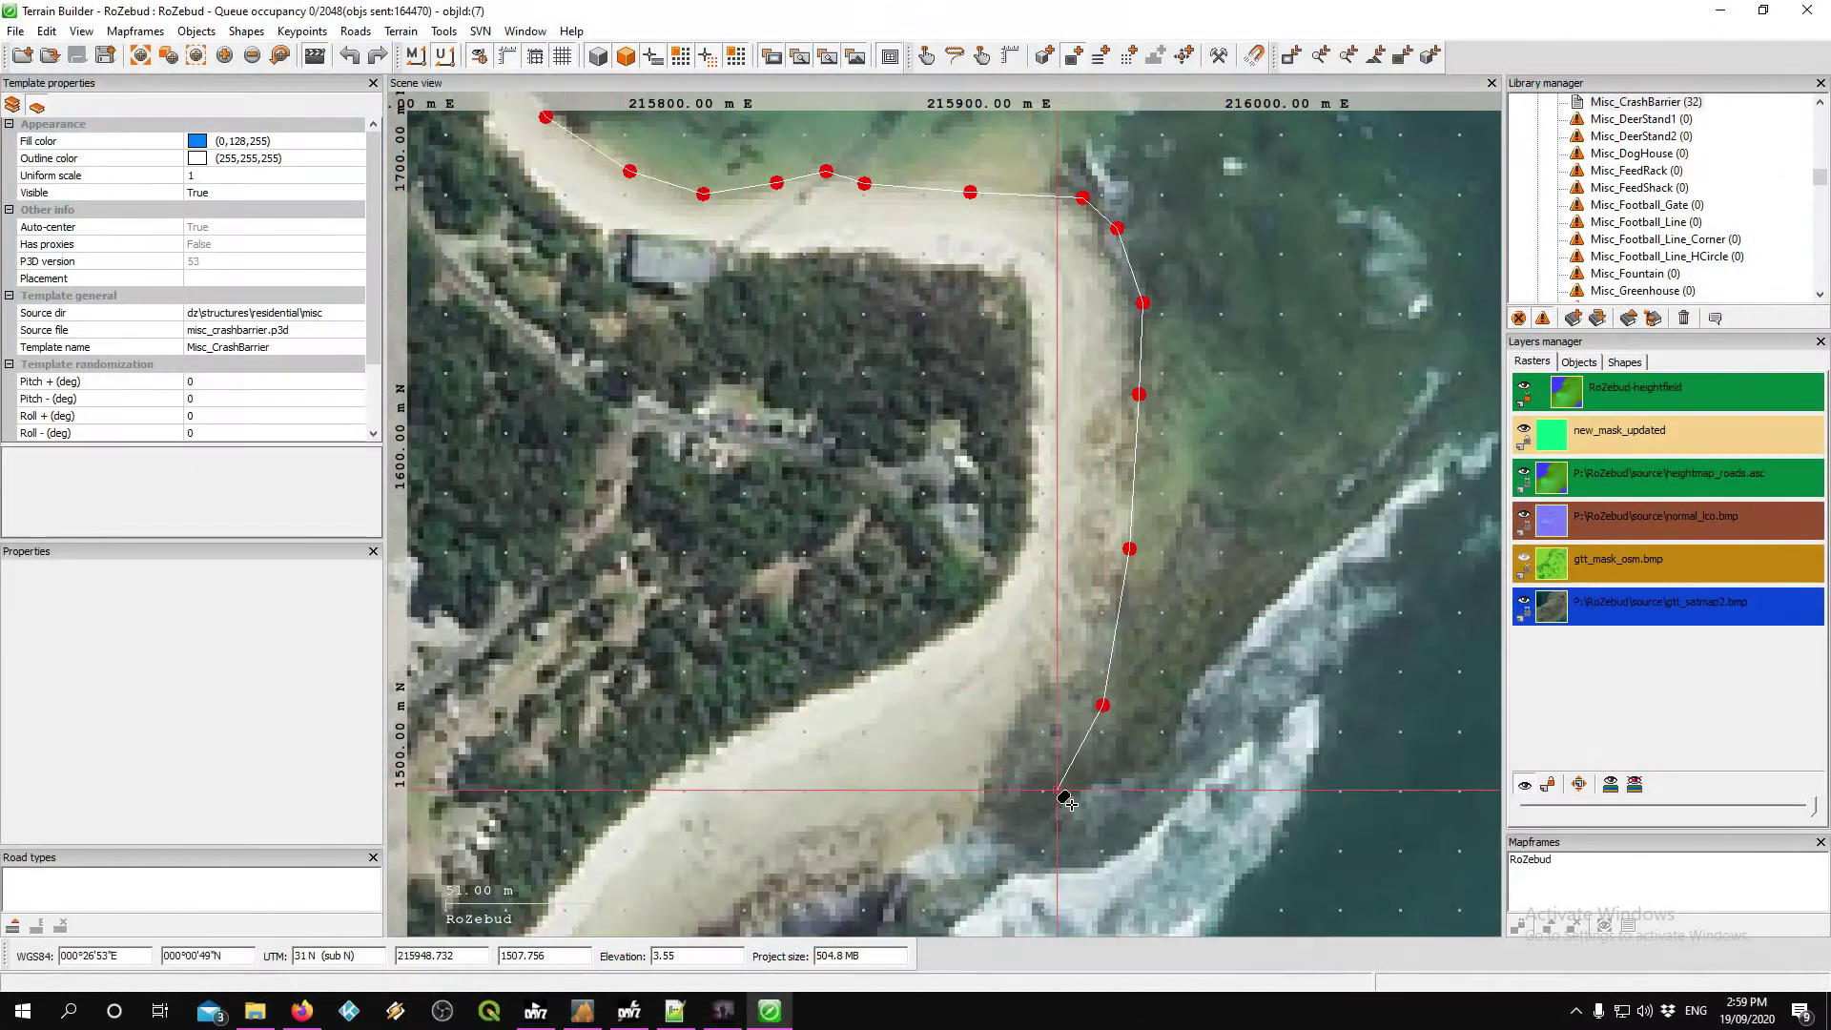
left_click(1056, 789)
left_click(1037, 862)
middle_click_drag(996, 888, 1099, 505)
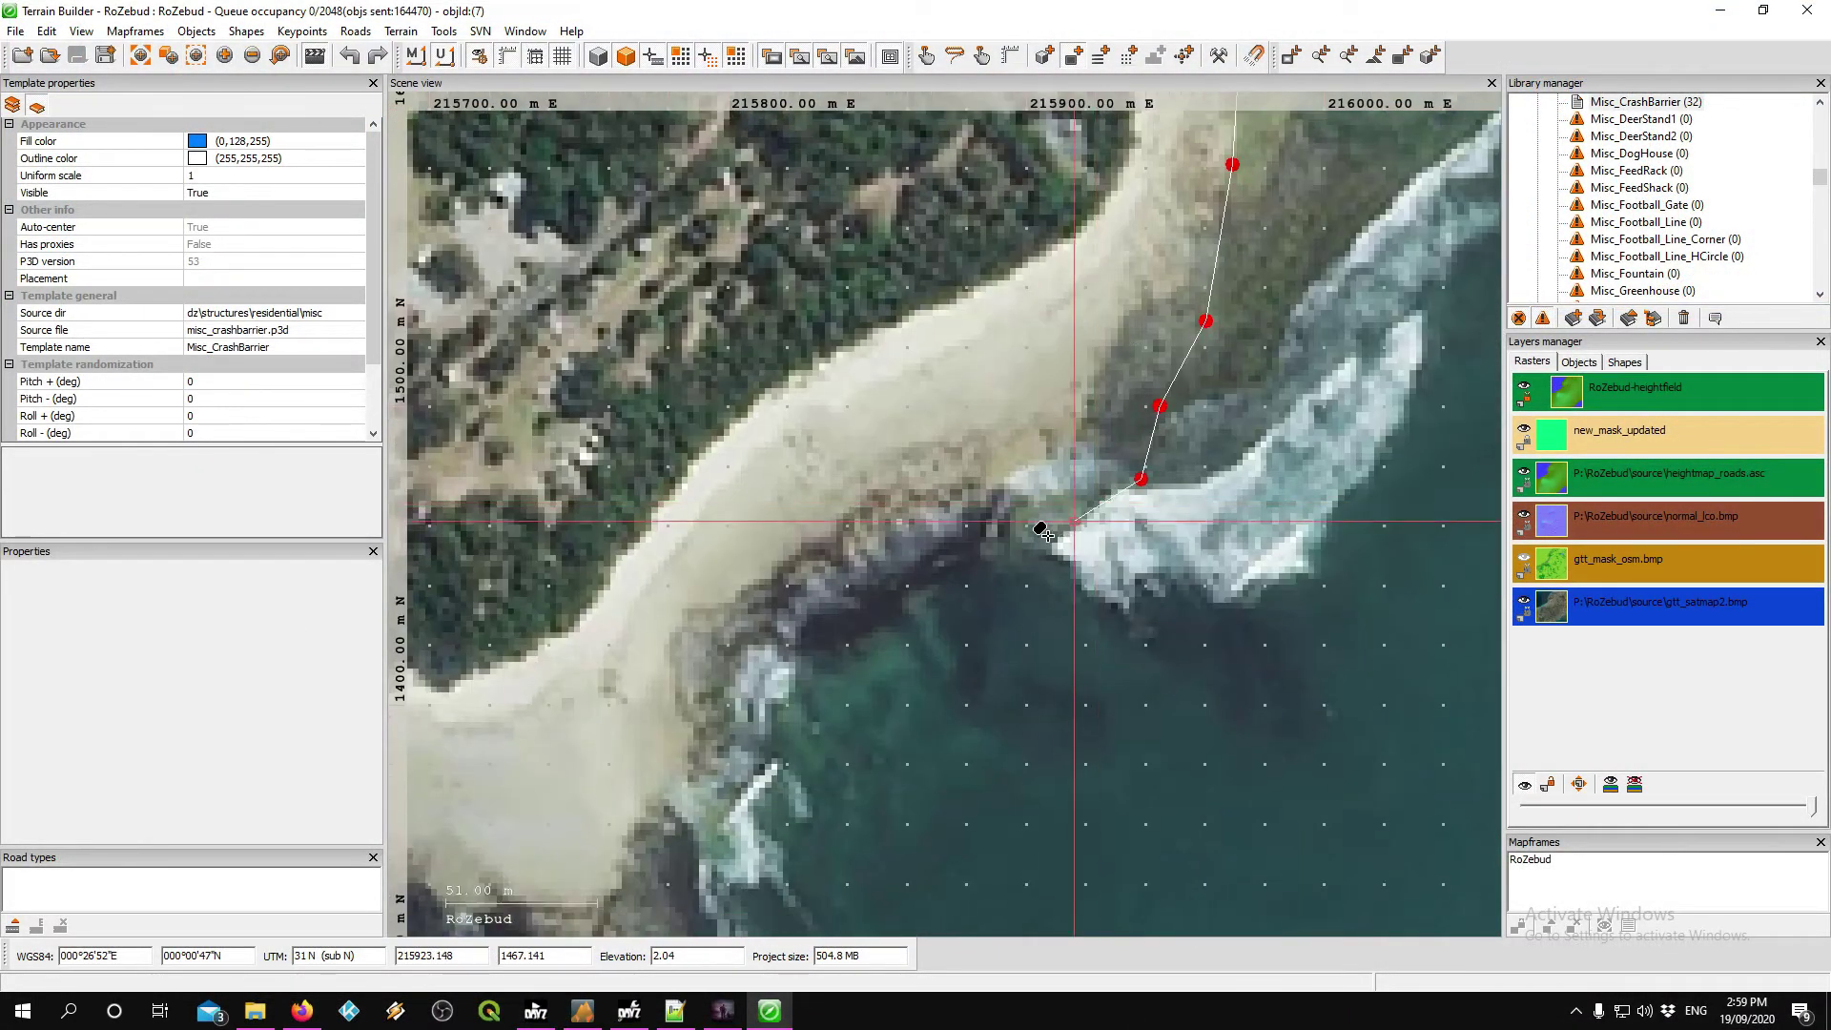
- Trace the polygon along the headland's rocky southern shore and around its tip towards the west
left_click(940, 513)
left_click(810, 599)
left_click(737, 687)
left_click(714, 796)
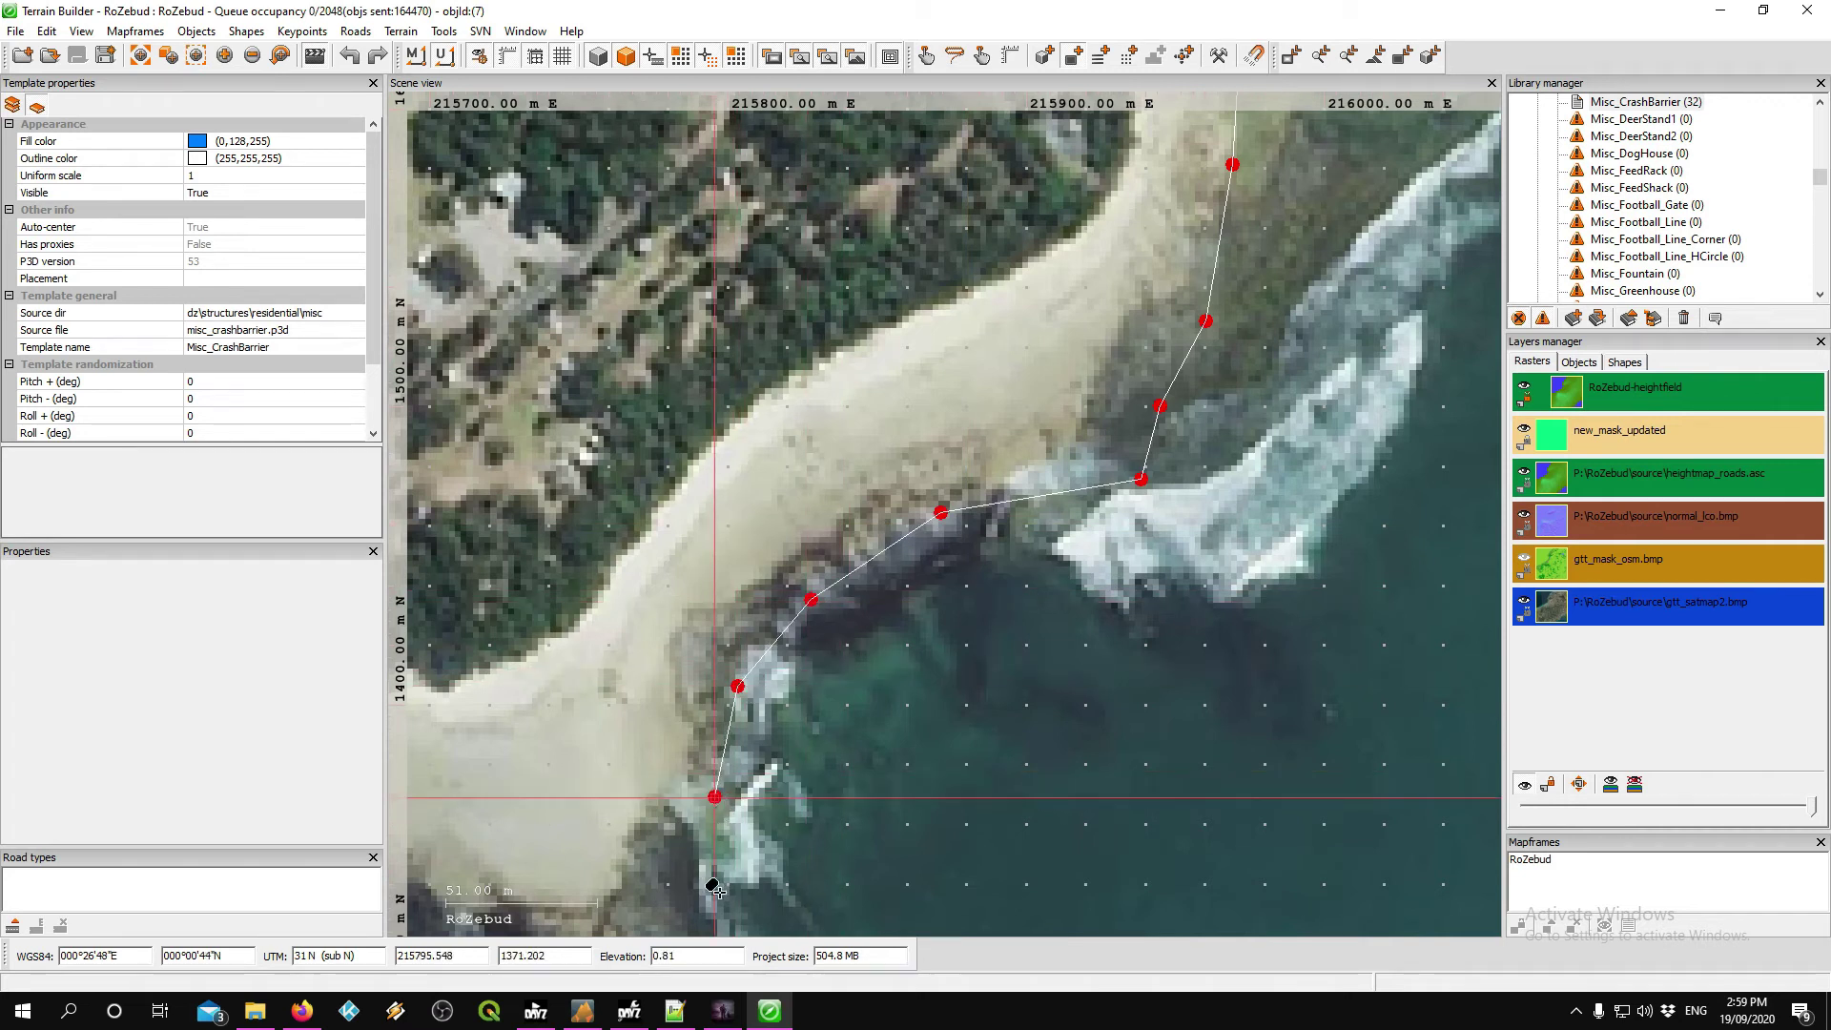
middle_click_drag(713, 878, 766, 417)
left_click(725, 450)
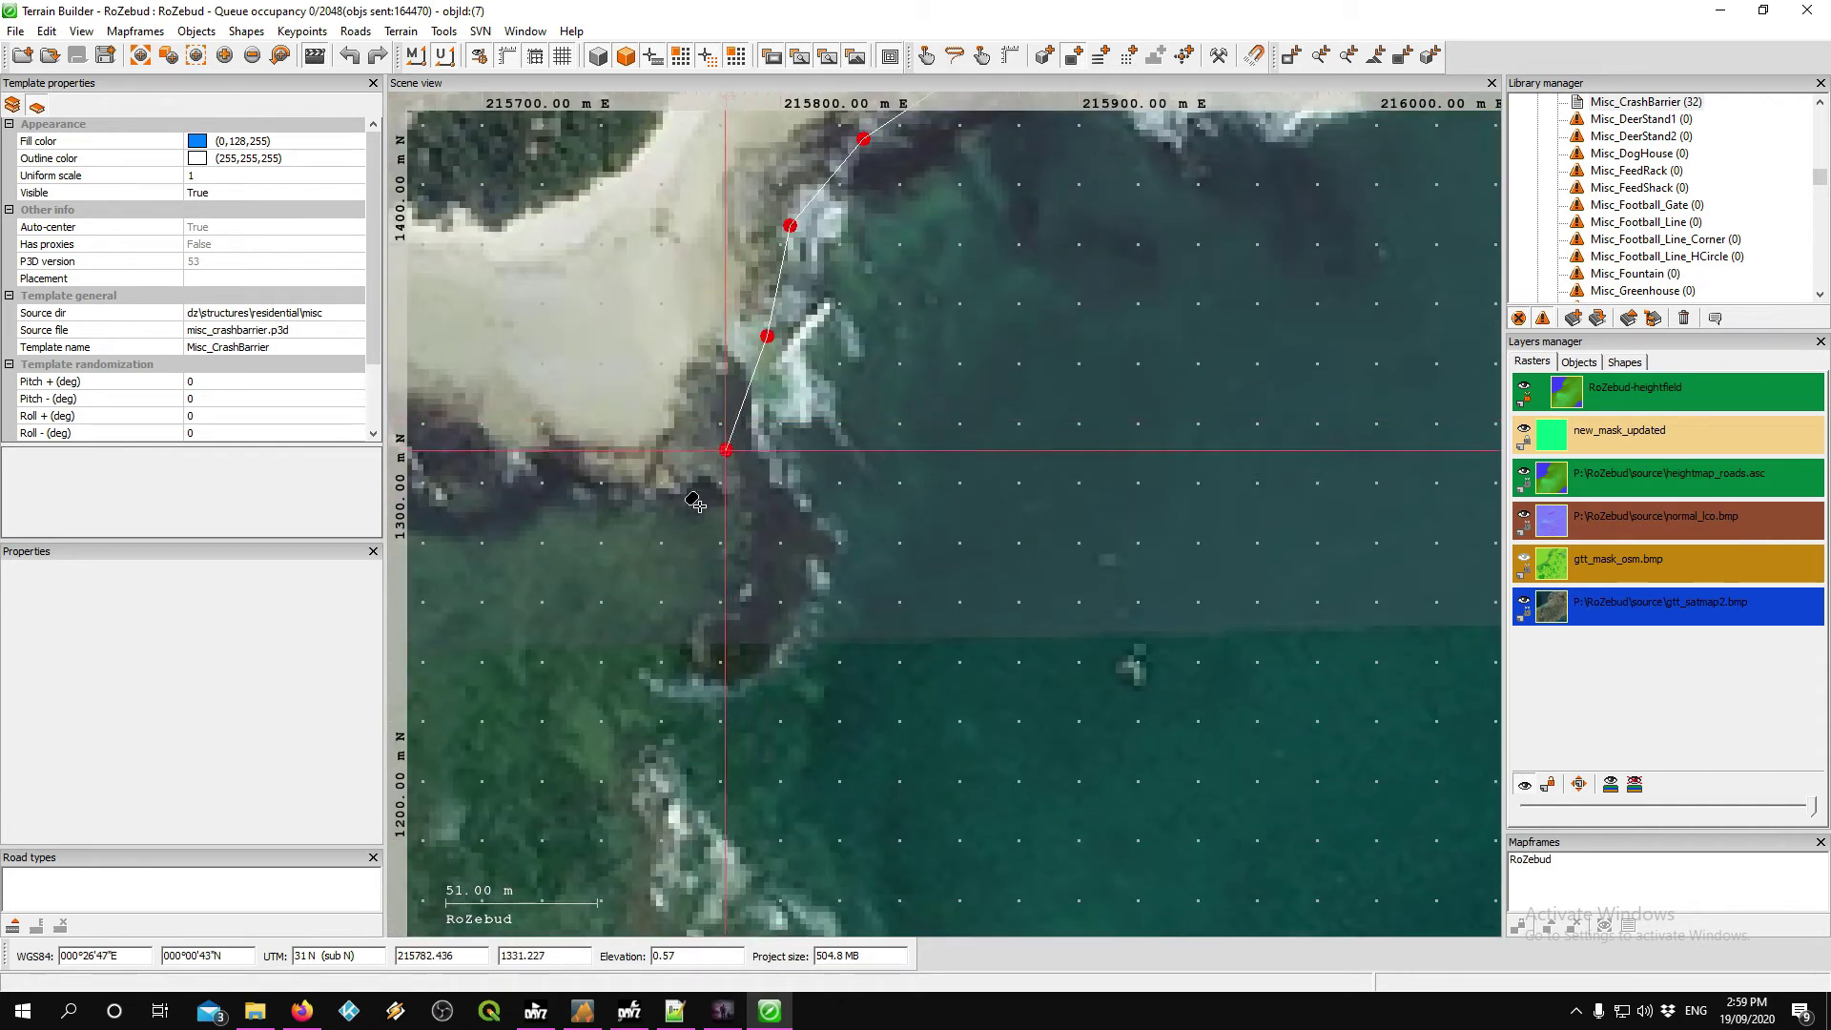
left_click(592, 503)
middle_click_drag(593, 505, 1110, 568)
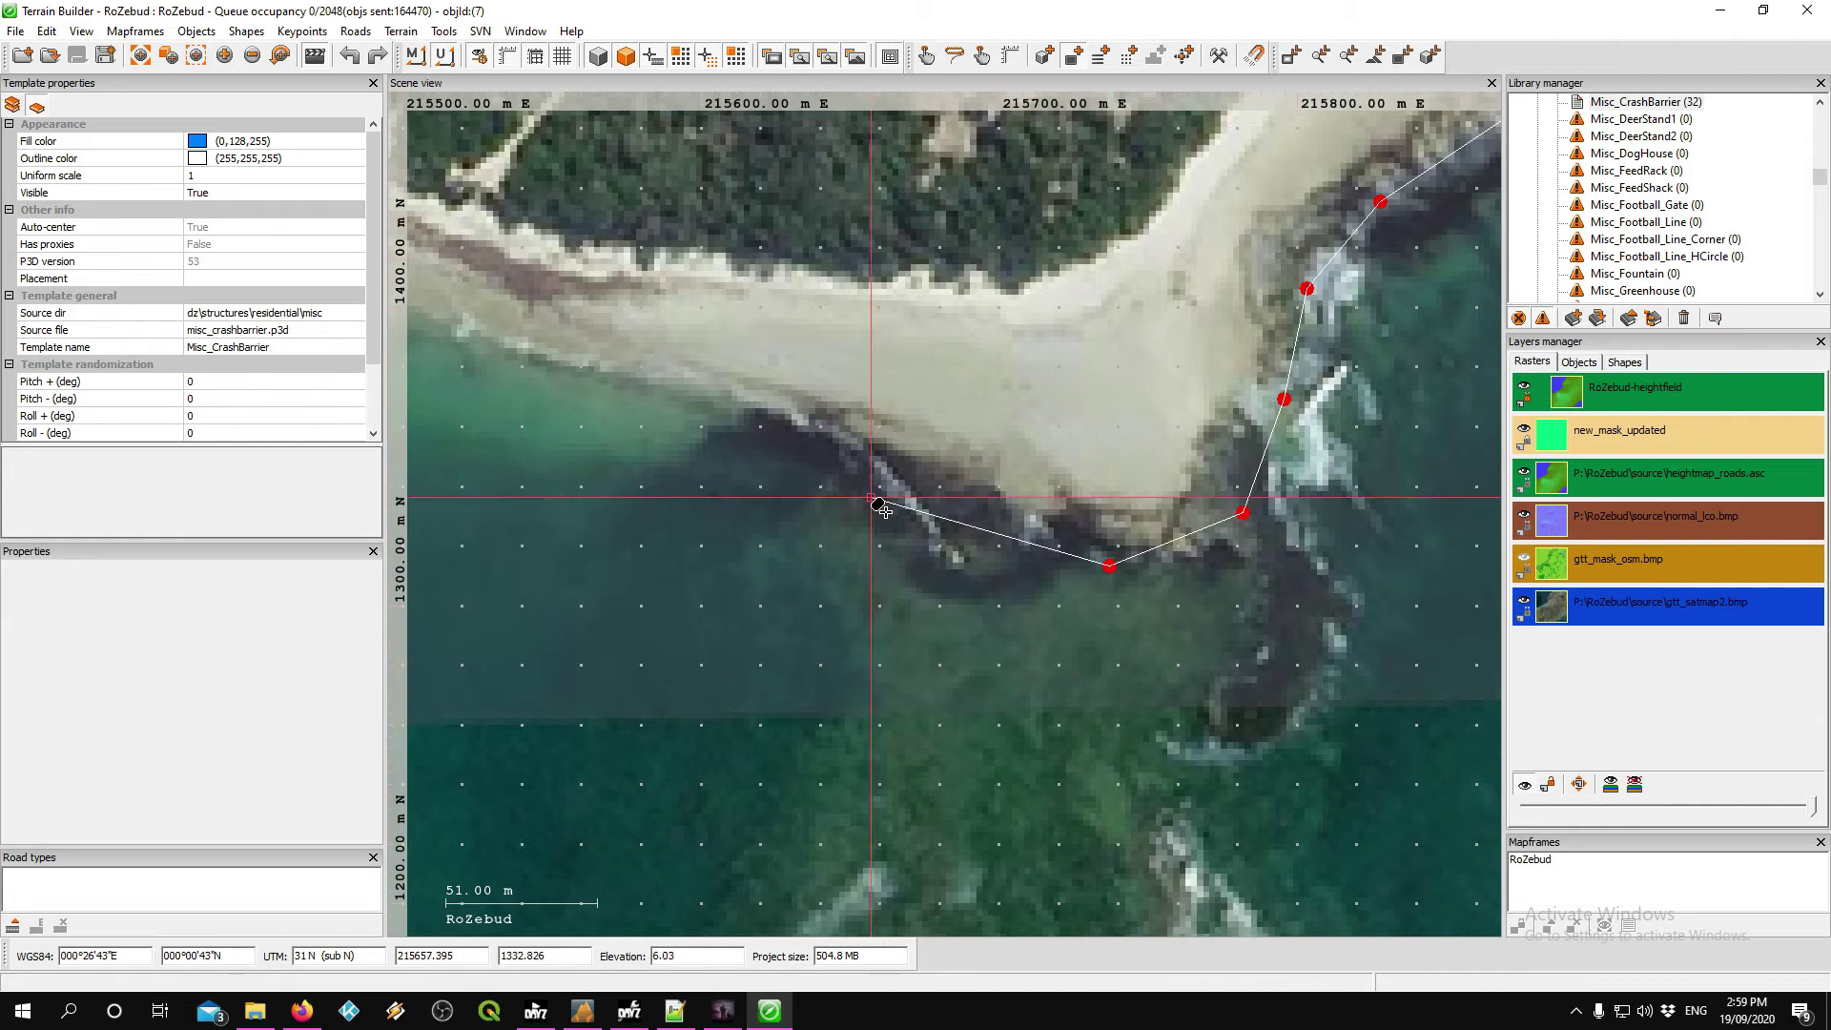
- Extend the polygon westward along the southern coastline with widely spaced vertices
scroll(629, 398, "down", 8)
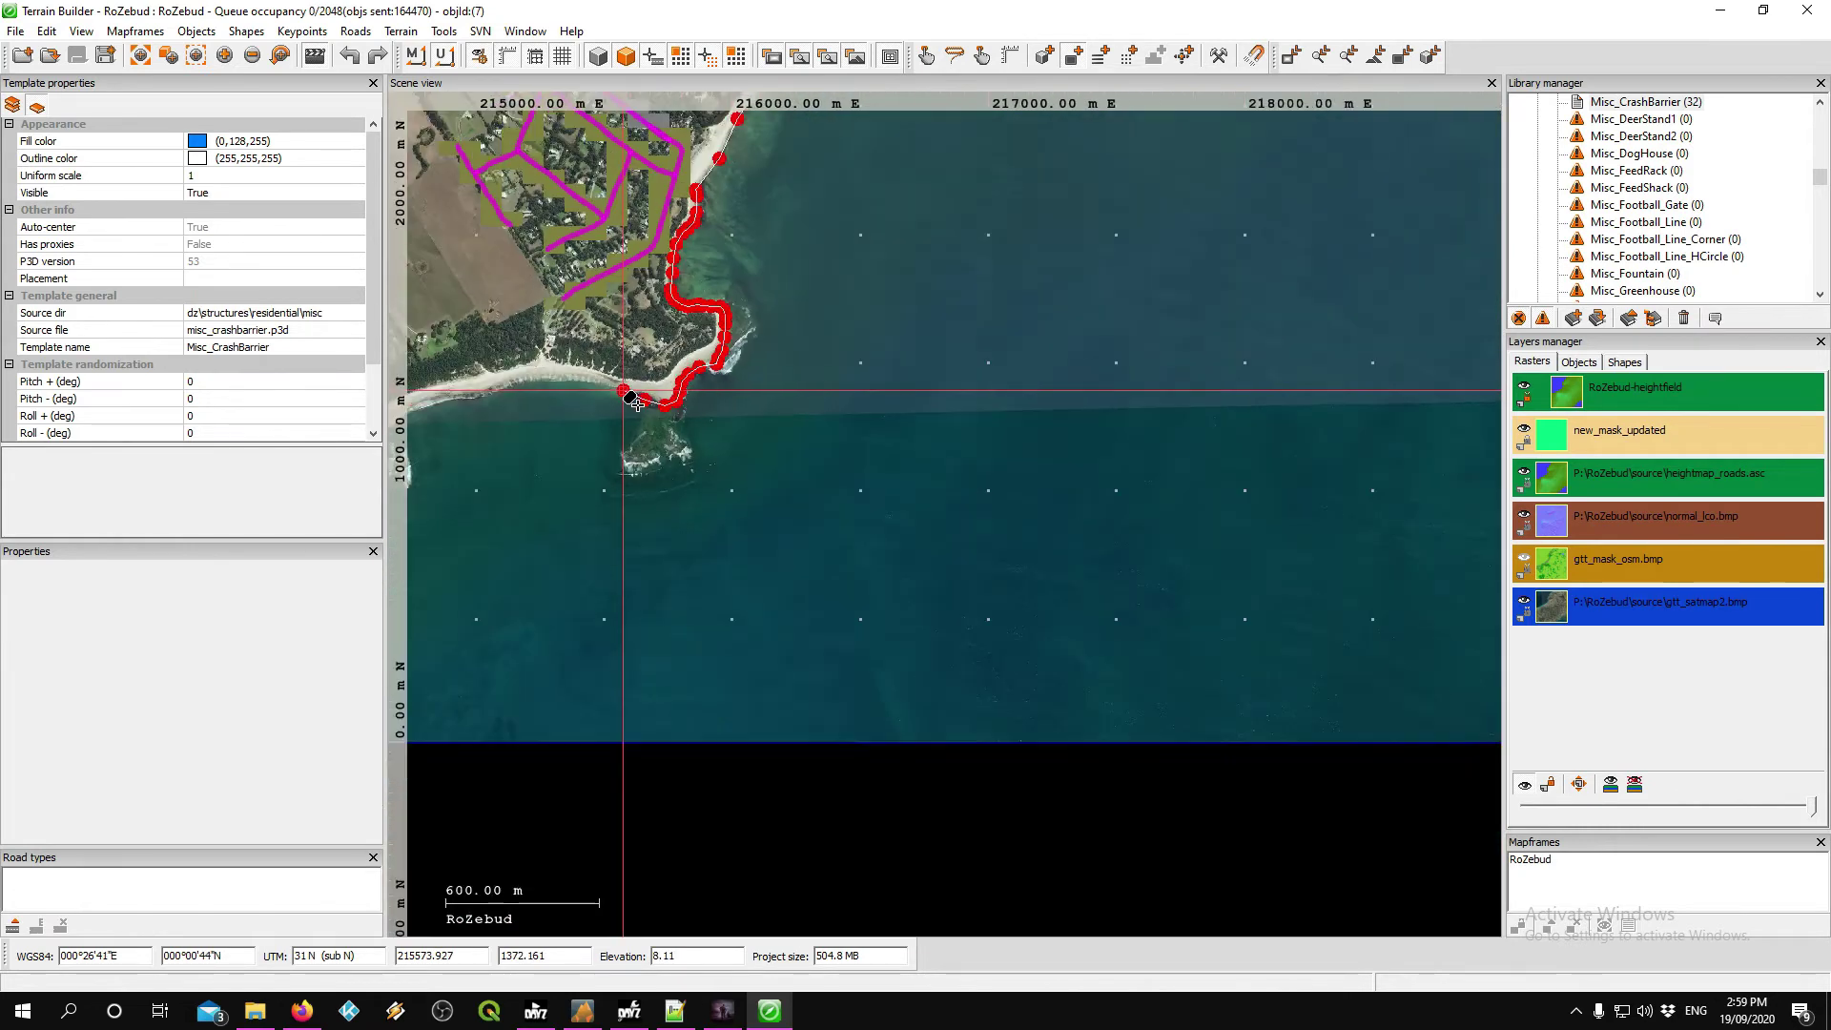
scroll(629, 398, "down", 3)
left_click(574, 393)
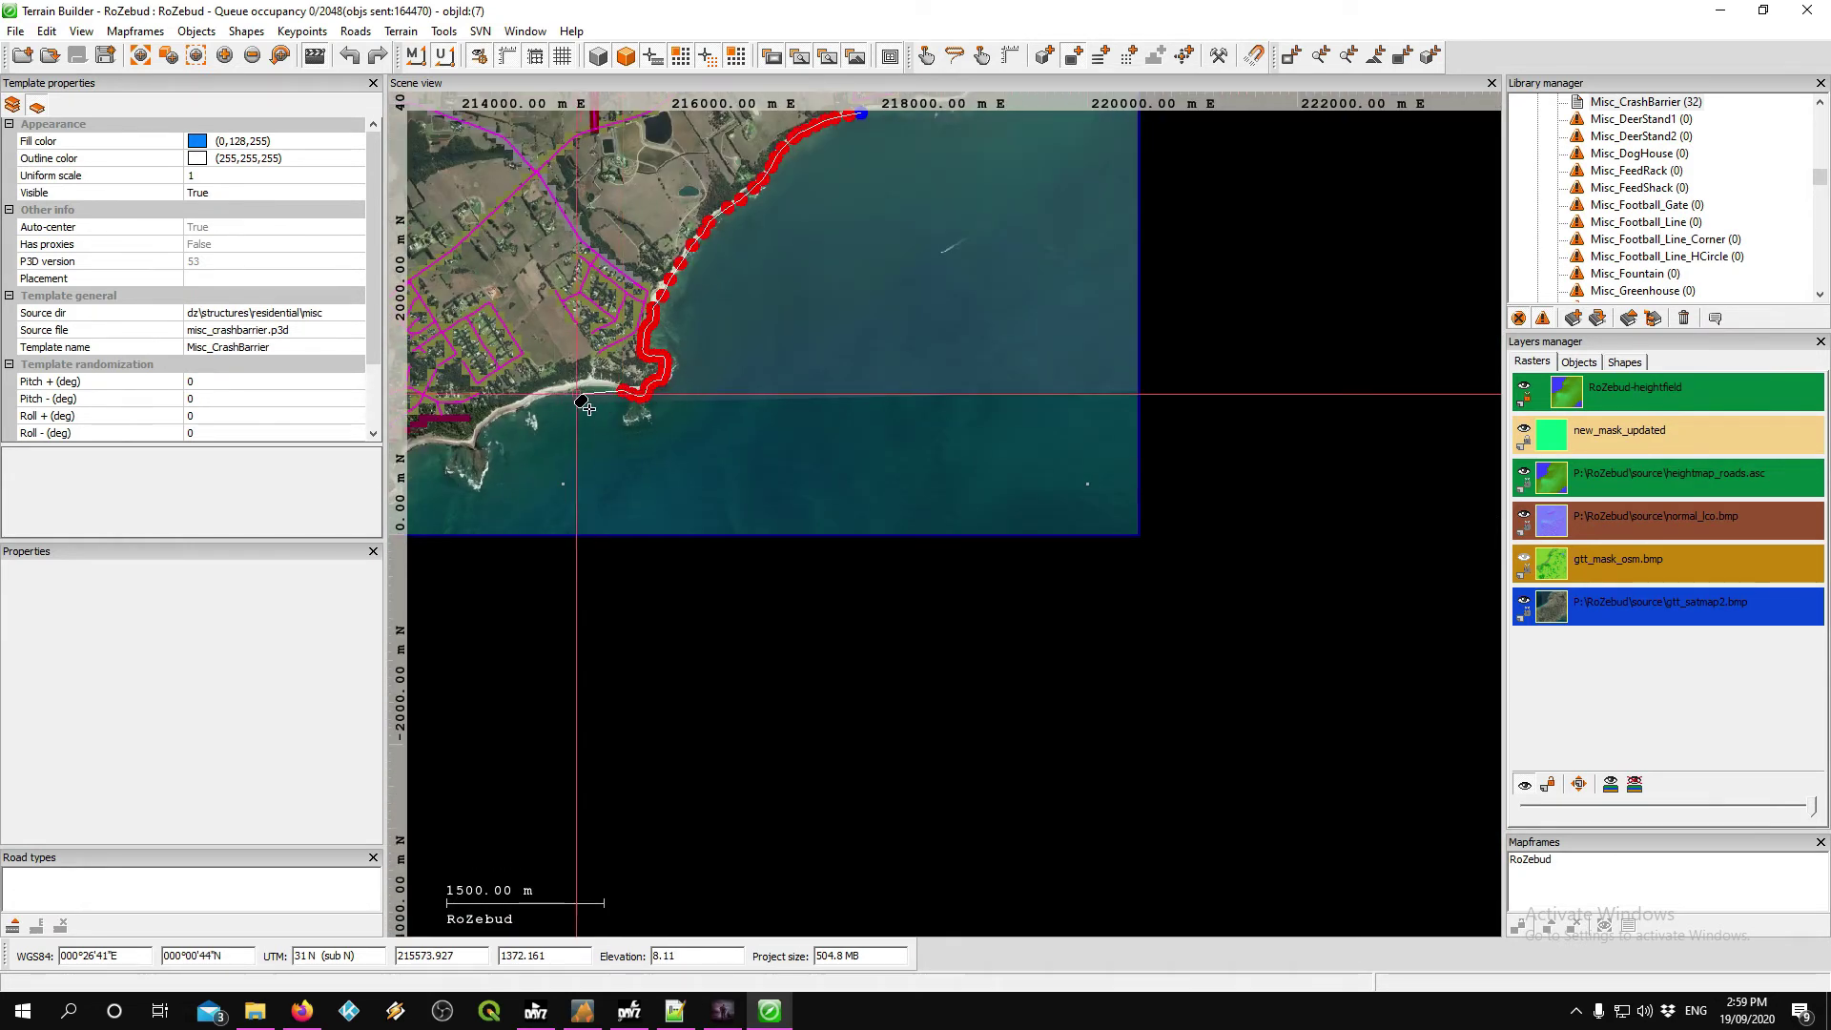
left_click(527, 425)
left_click(458, 452)
left_click(421, 470)
left_click(408, 484)
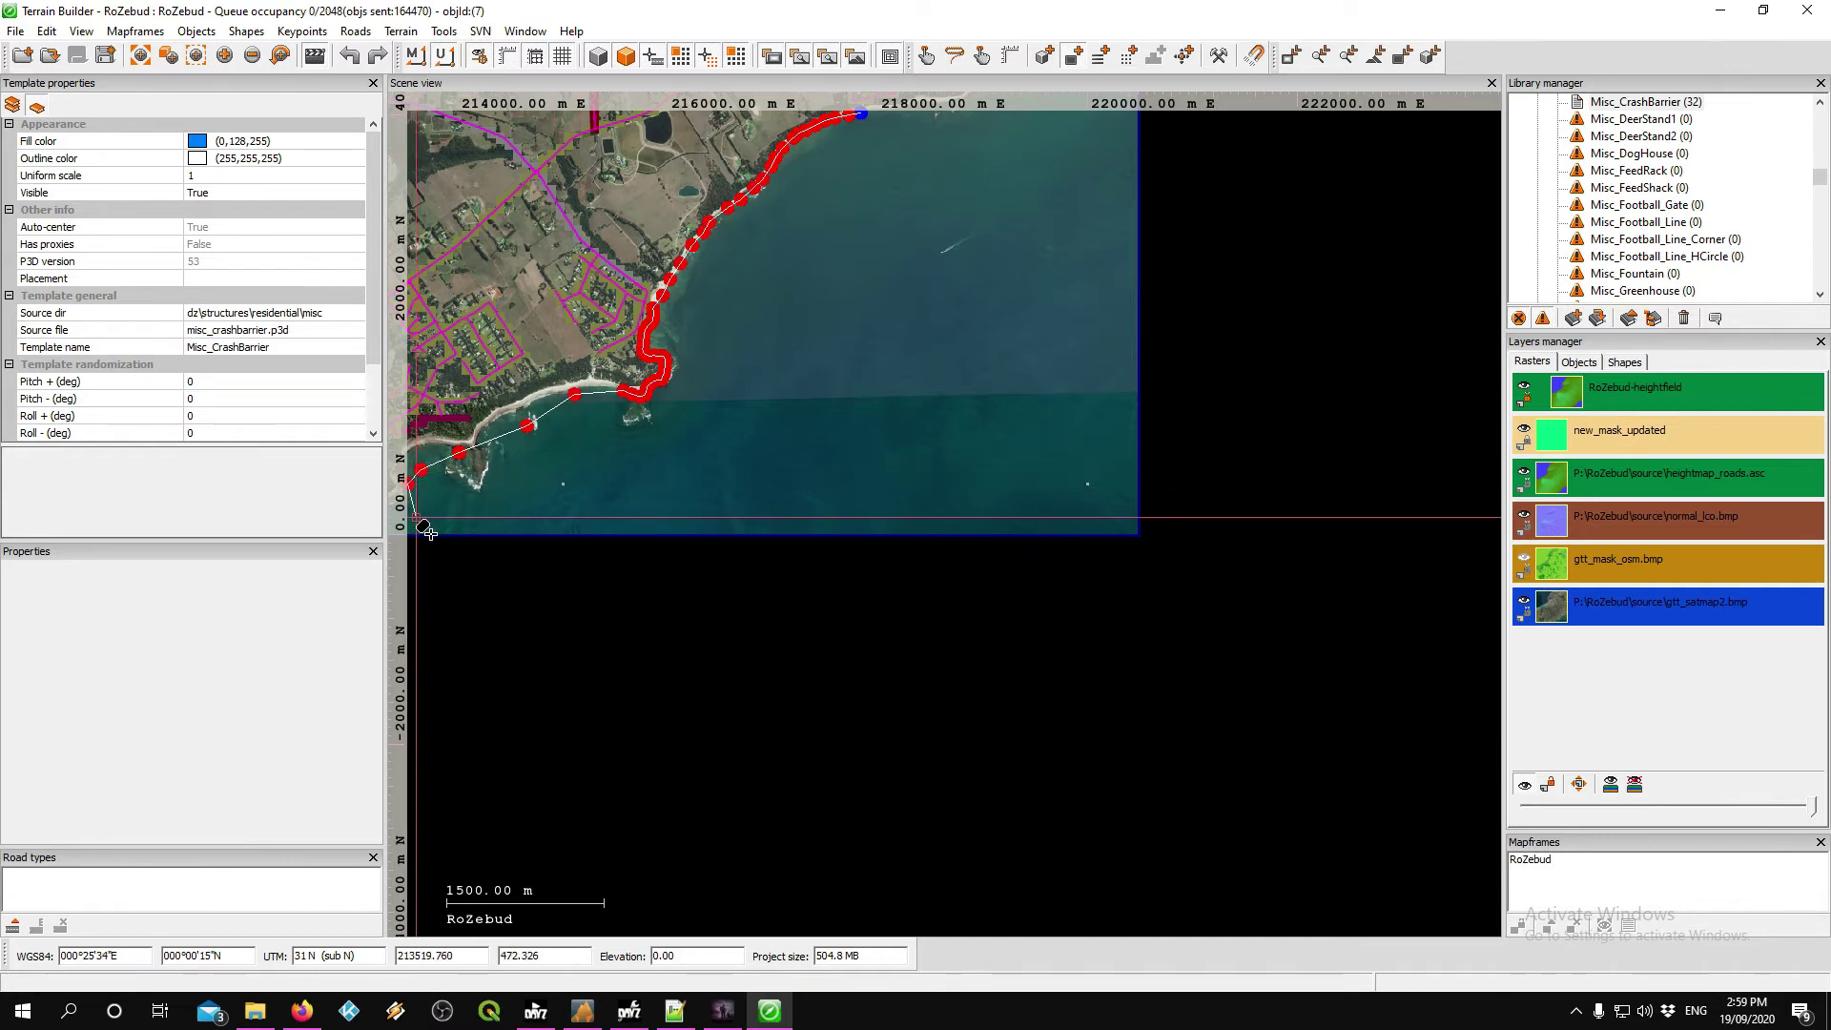
- Run the polygon along the map's southern border, around its southeast corner and up the eastern border to the coastline
left_click(411, 539)
left_click(1141, 539)
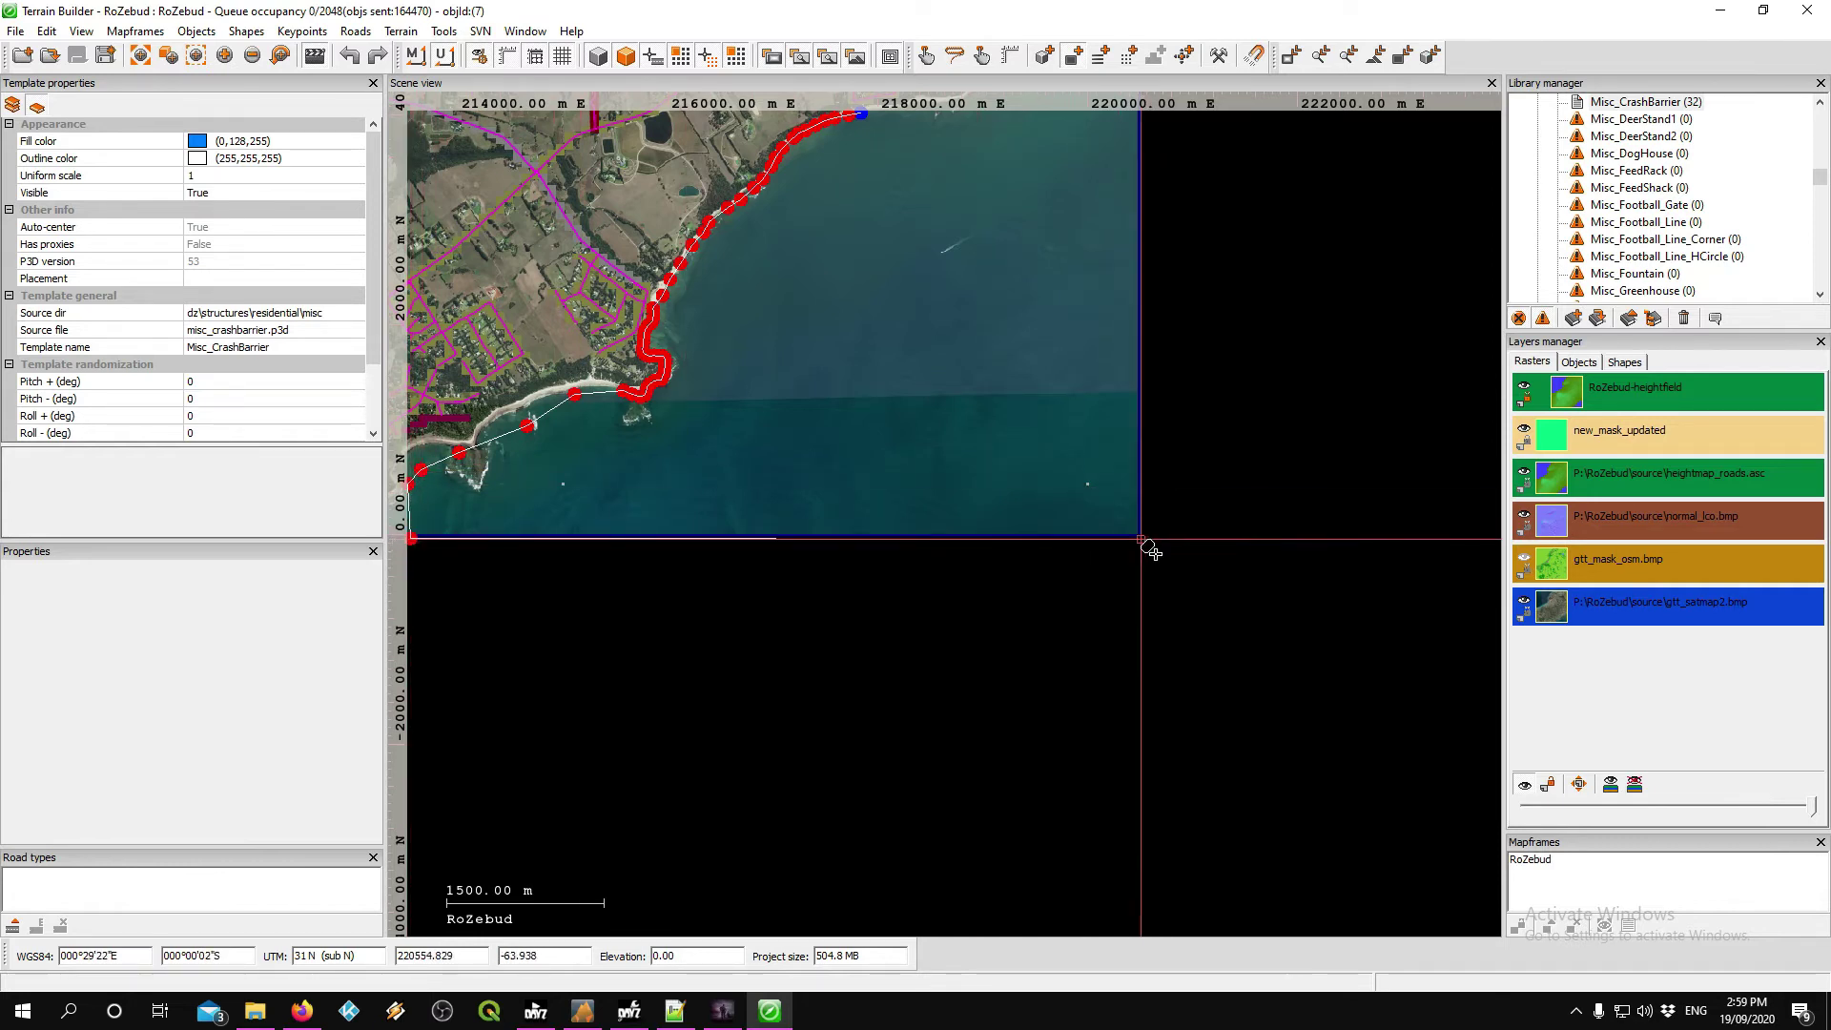
middle_click_drag(1155, 271, 1159, 672)
left_click(1145, 382)
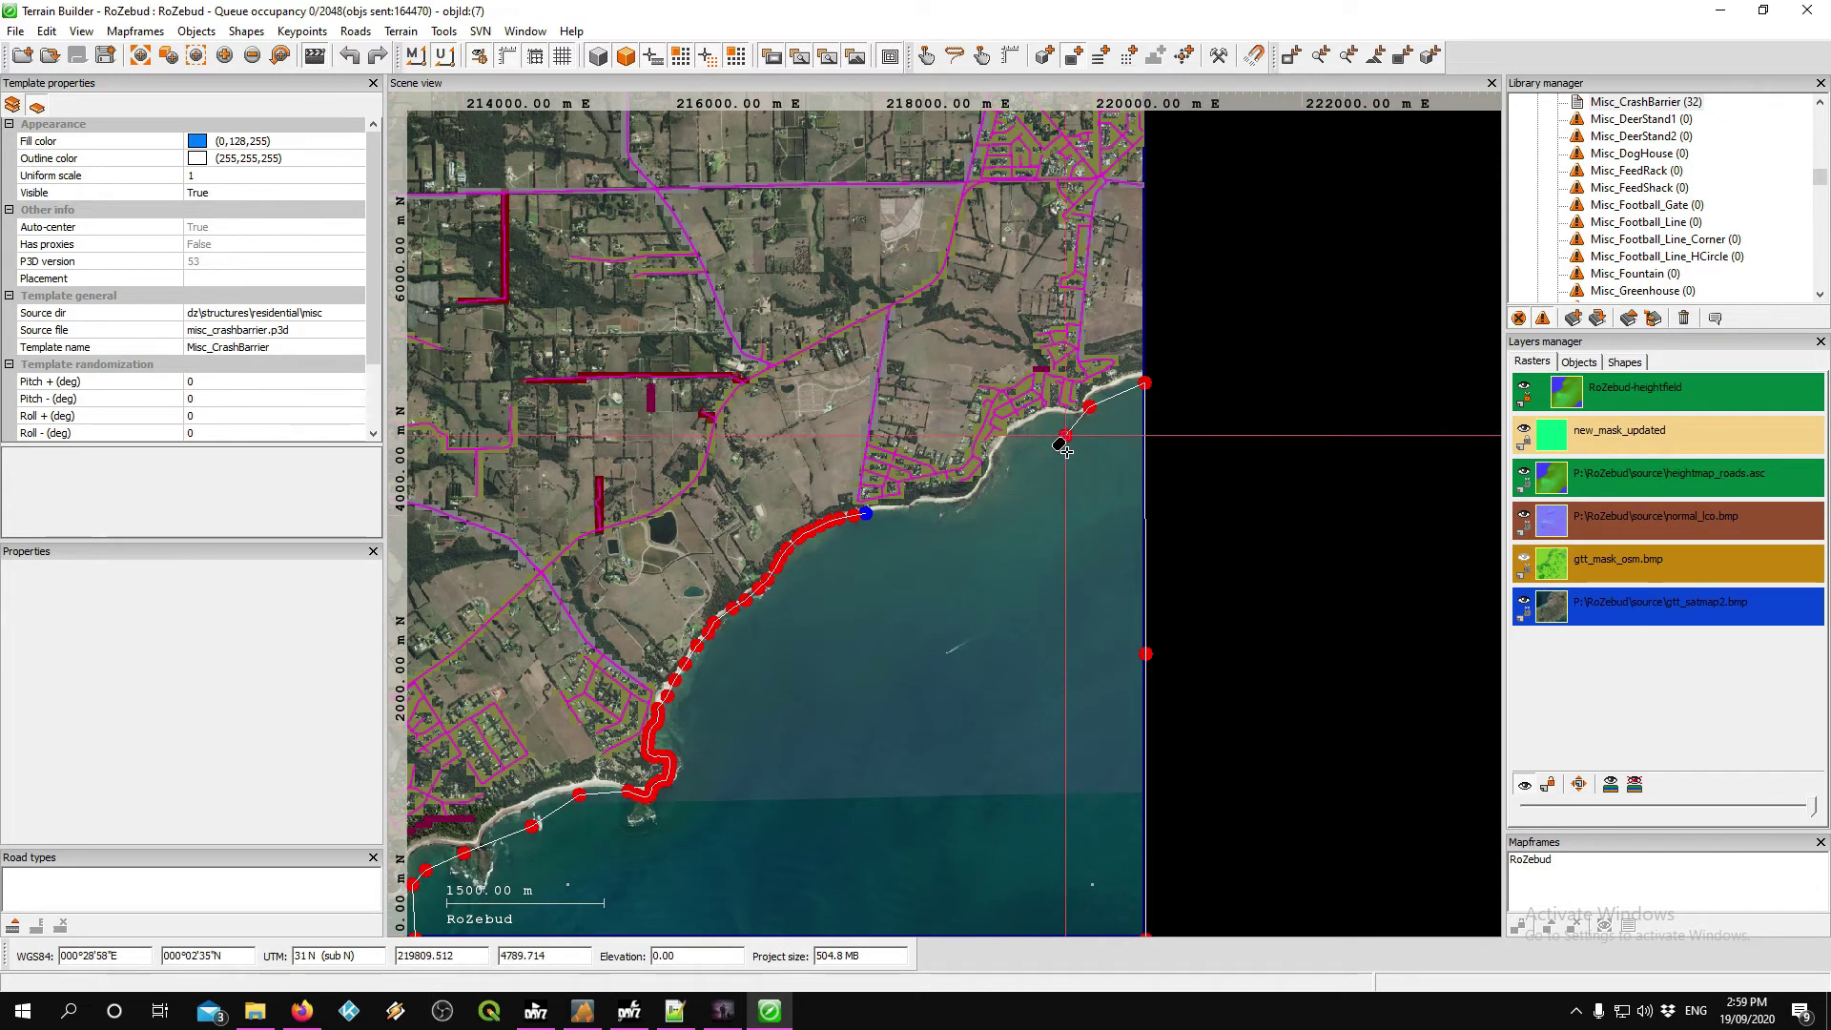
- Trace the remaining northeastern coastline back to the starting vertex and close the polygon over the sea
left_click(1042, 439)
left_click(1000, 468)
left_click(979, 483)
left_click(967, 496)
left_click(942, 514)
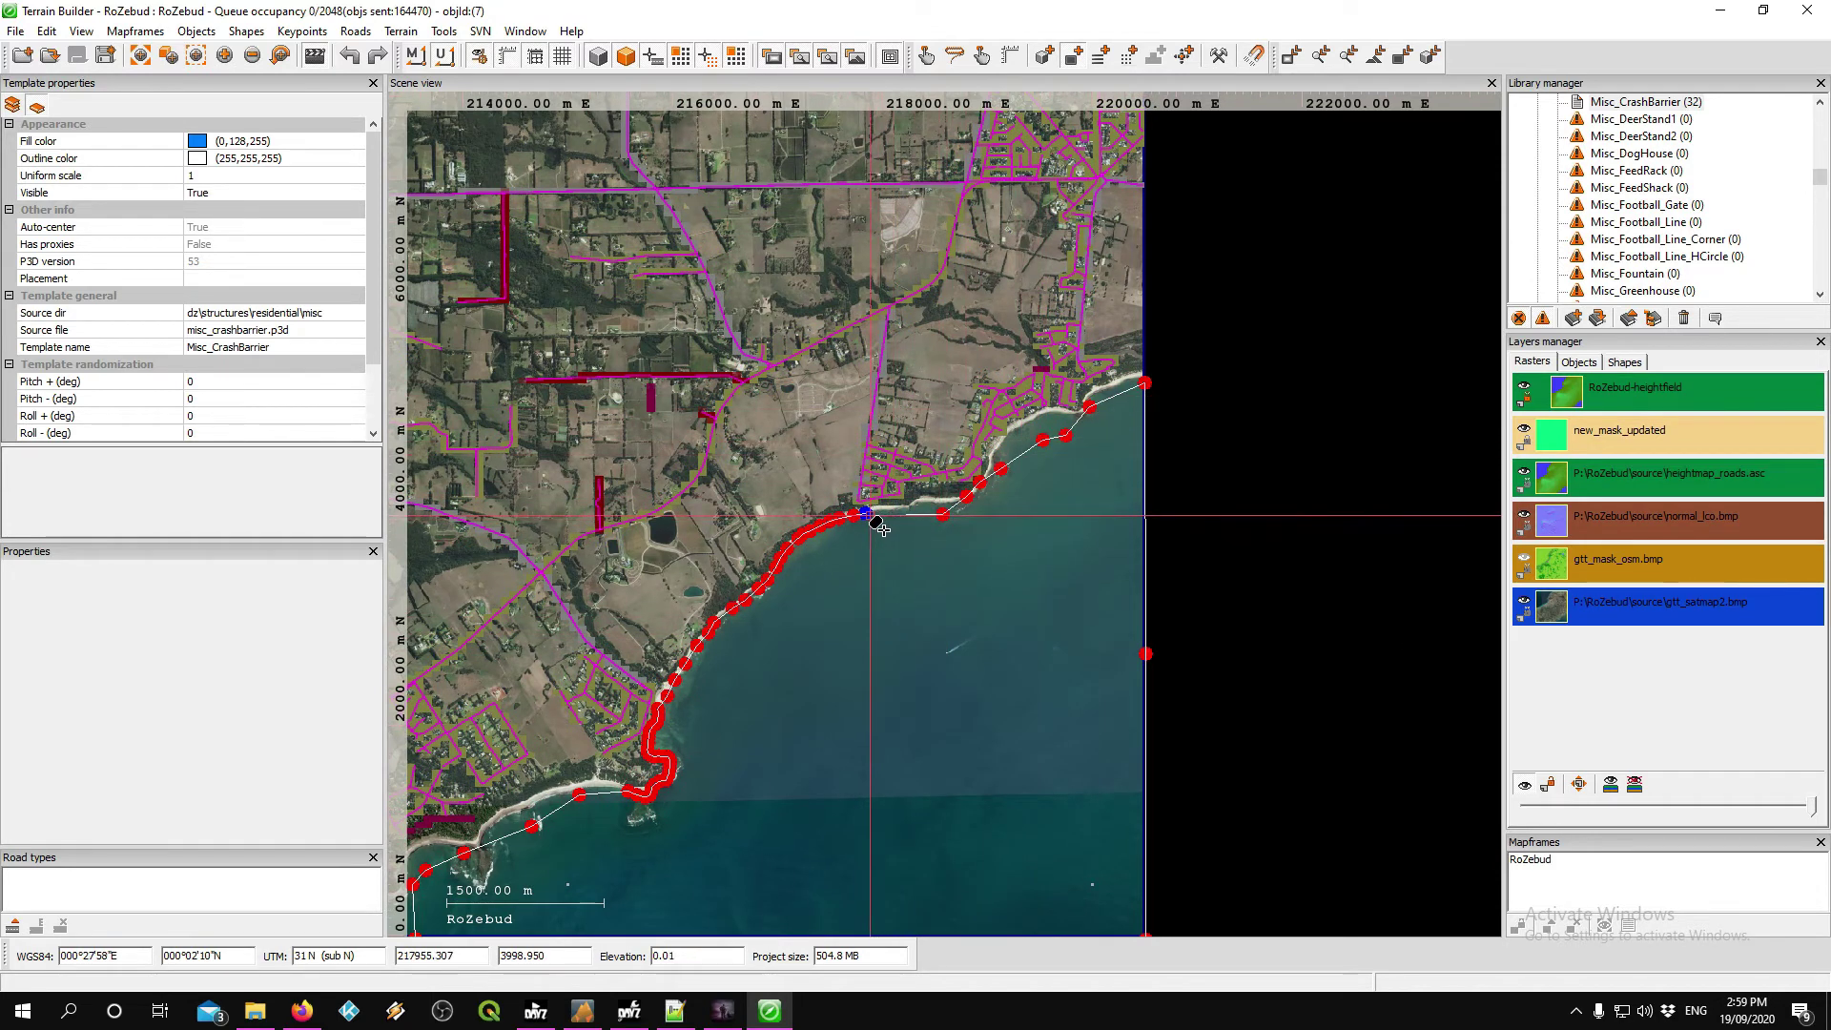
left_click(875, 523)
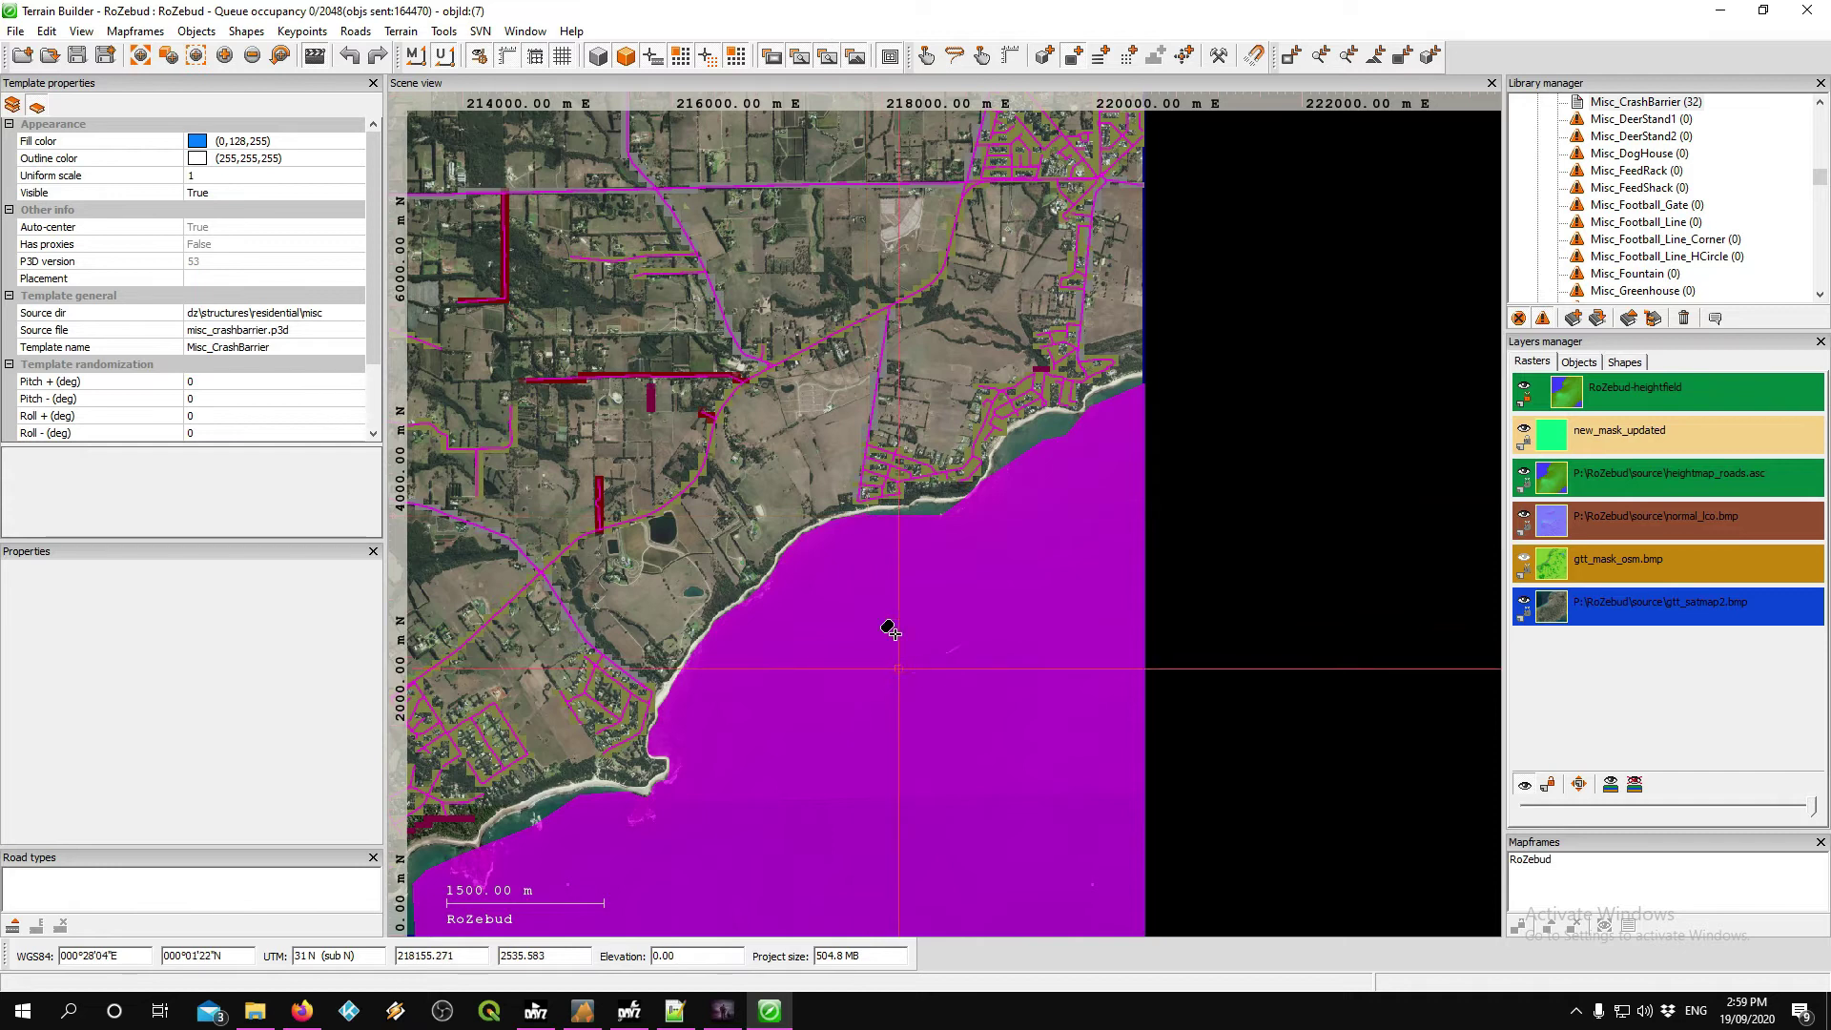
- Check the new sea polygon's layer assignment and create an area shape layer named Beach
left_click(928, 58)
left_click(1020, 559)
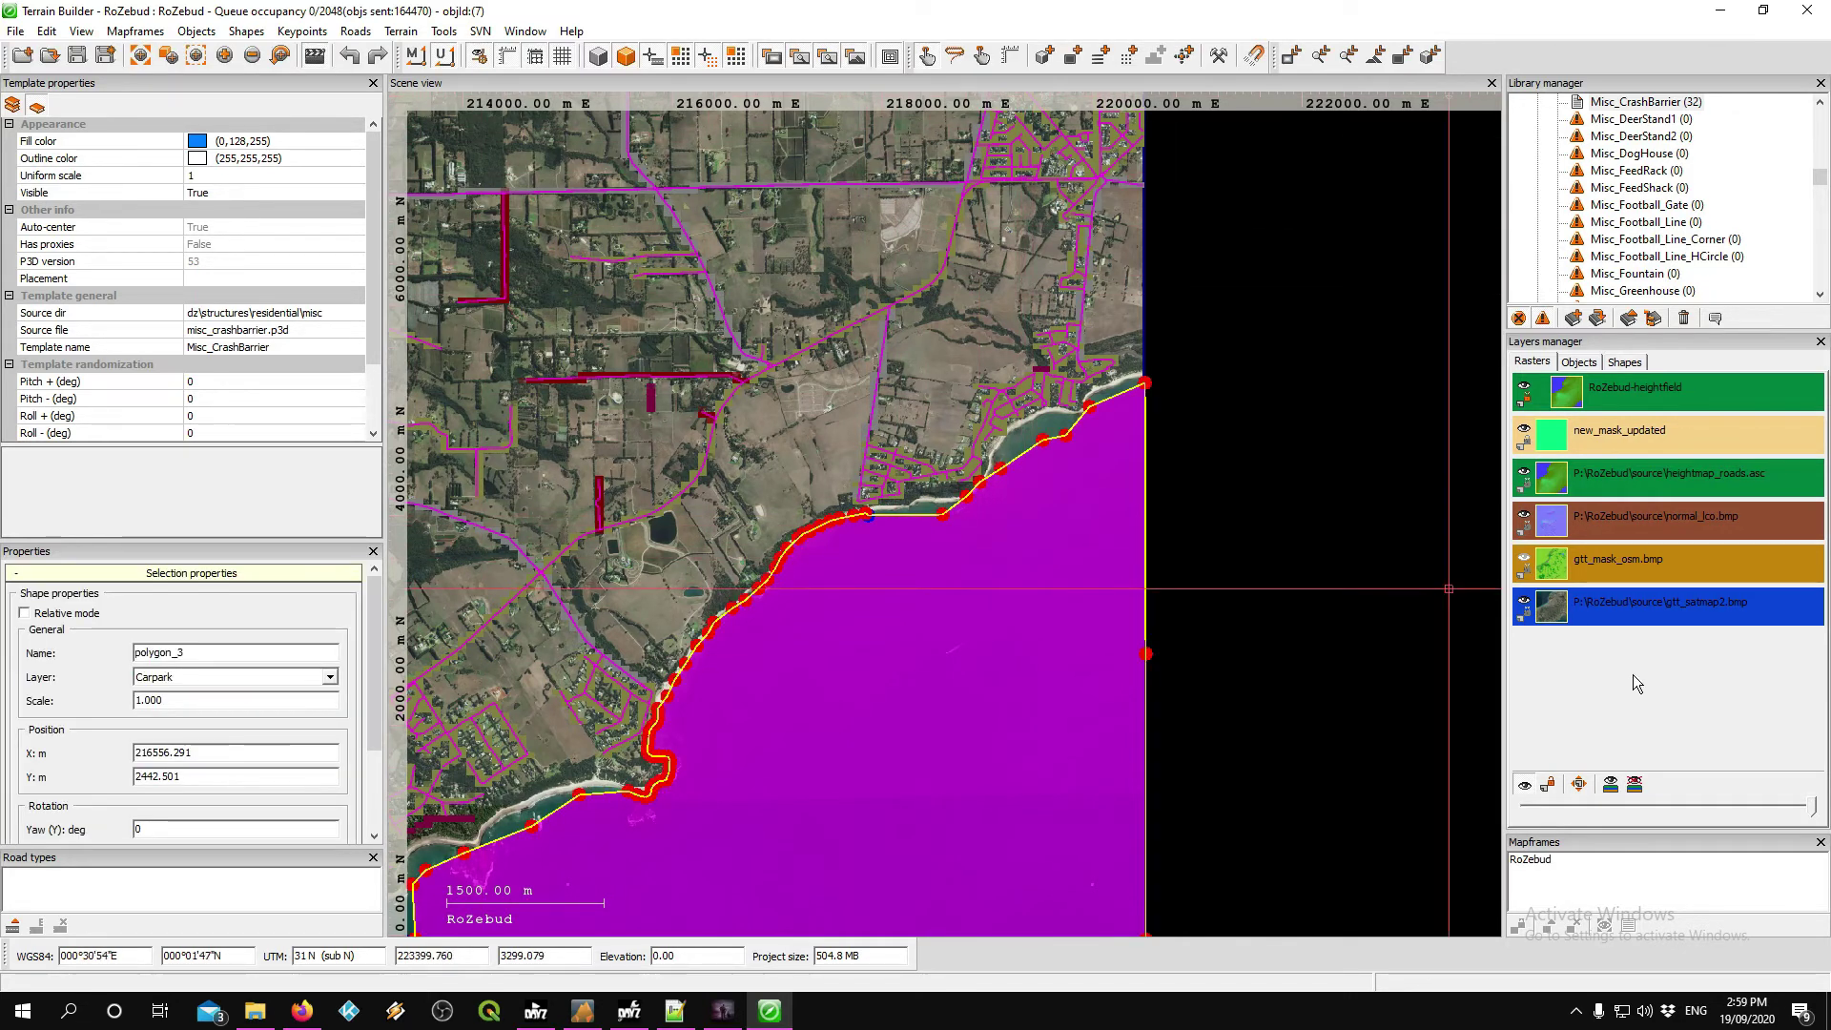
left_click(1624, 365)
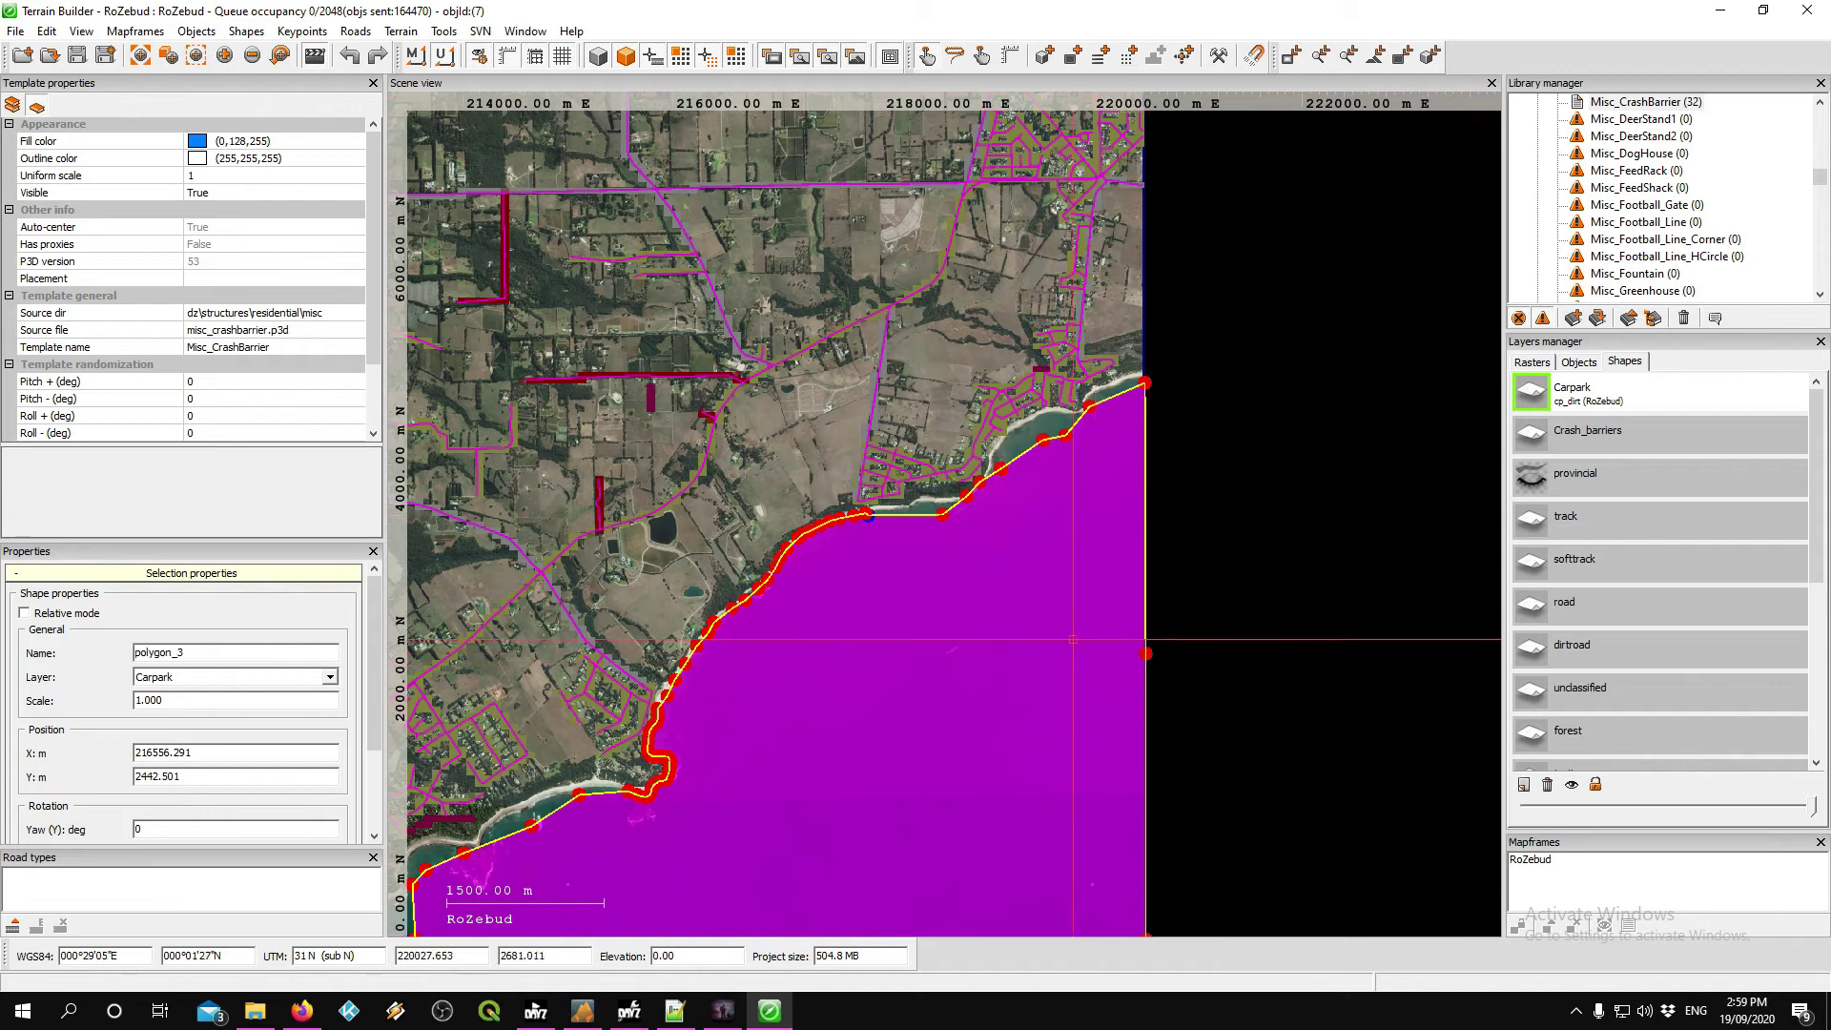
left_click(1525, 787)
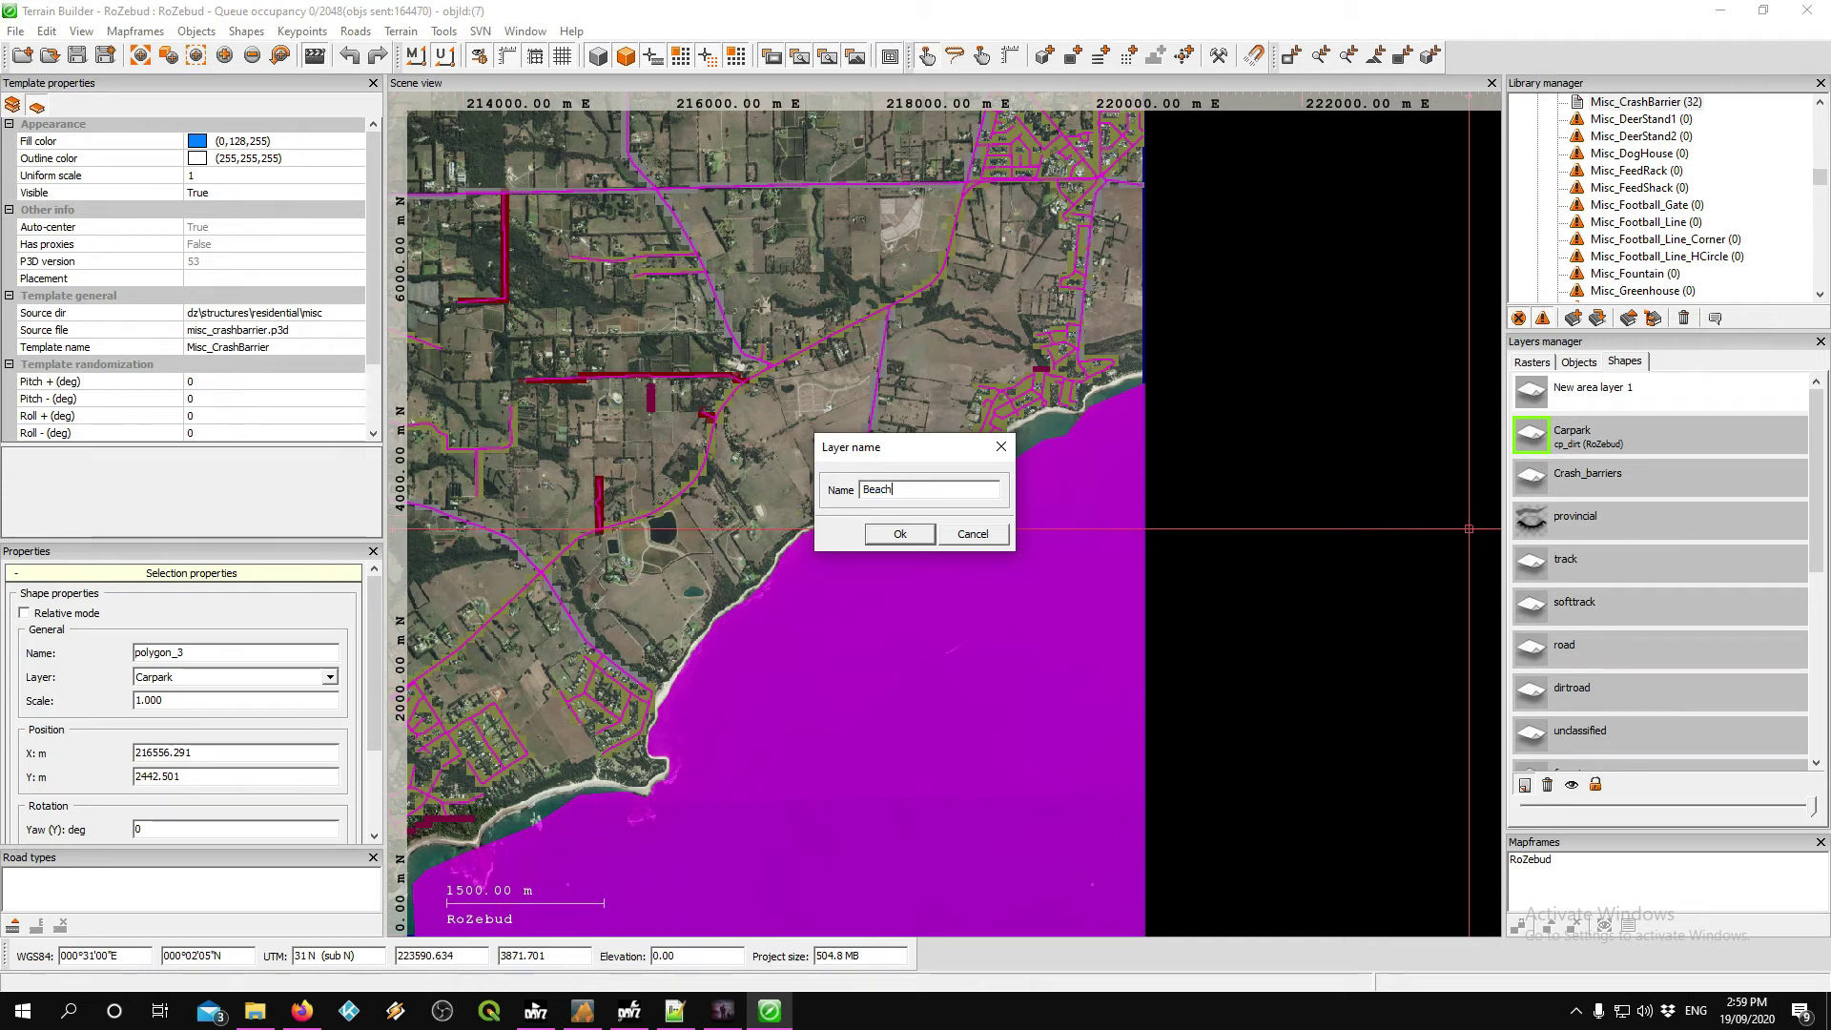
key("Return")
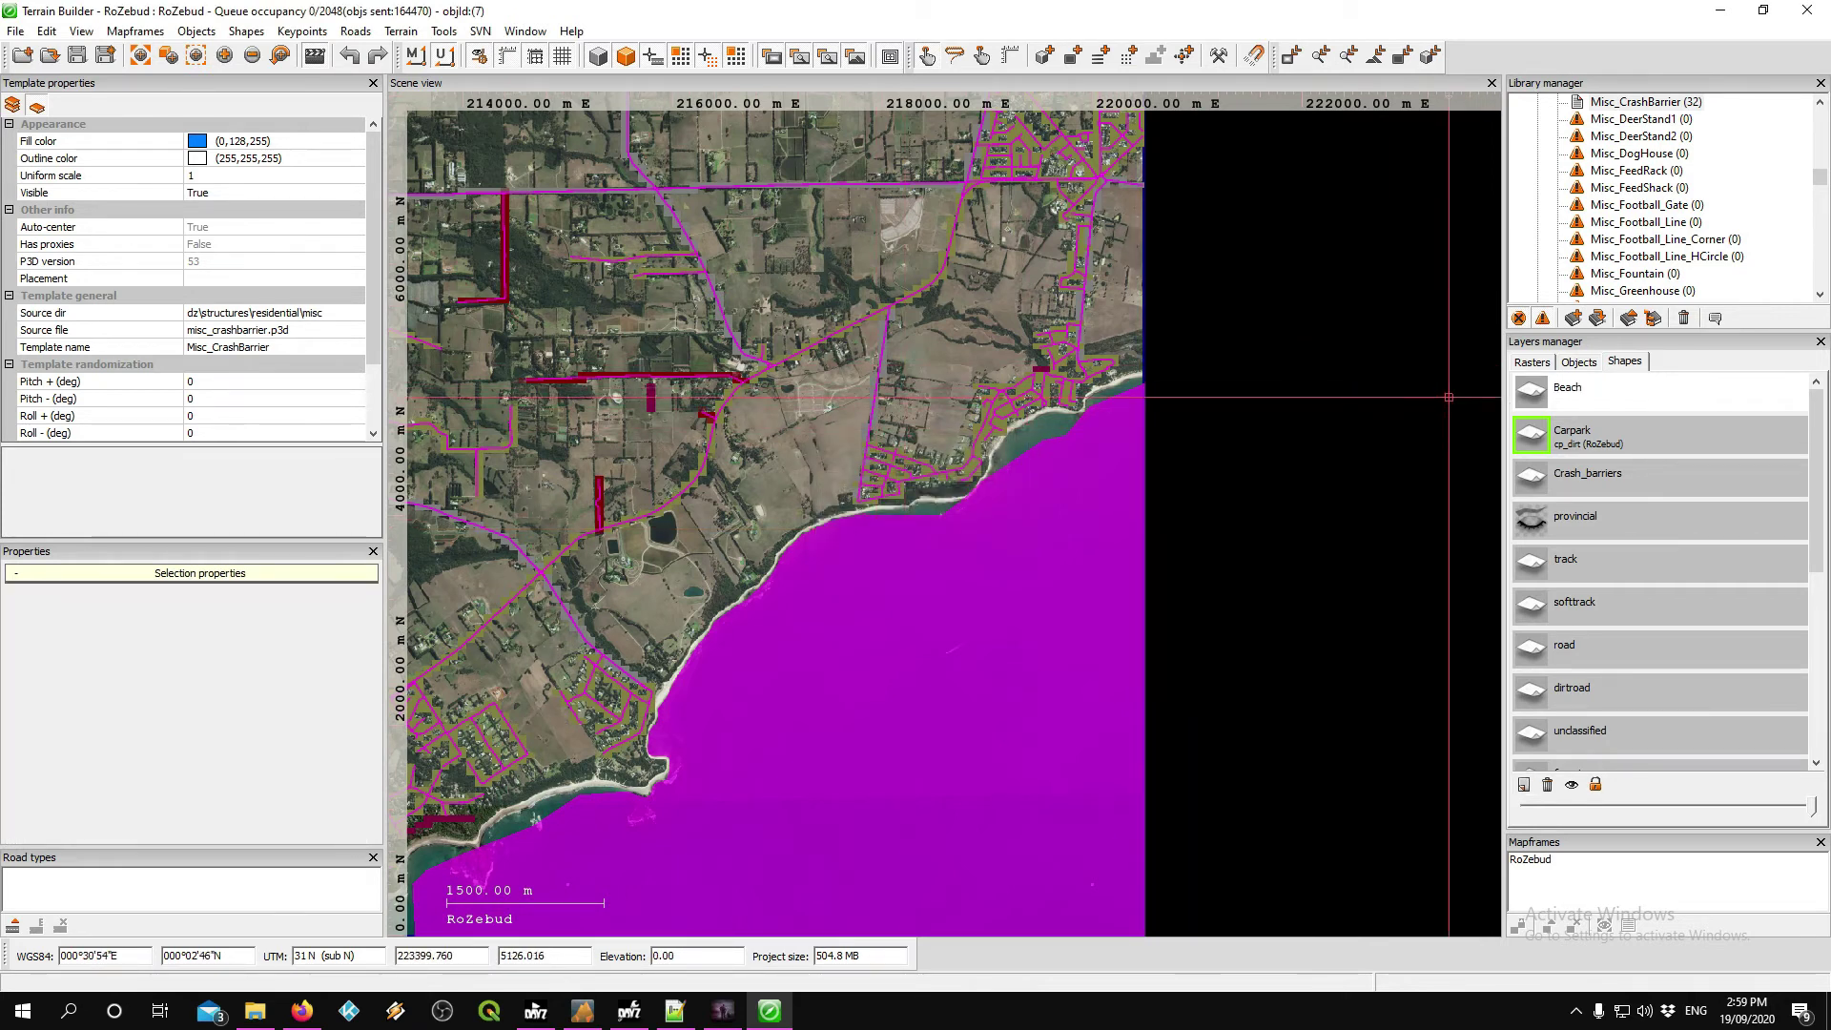
- Assign the sea polygon to the Beach layer and reselect the polygon to check its layer
left_click(936, 644)
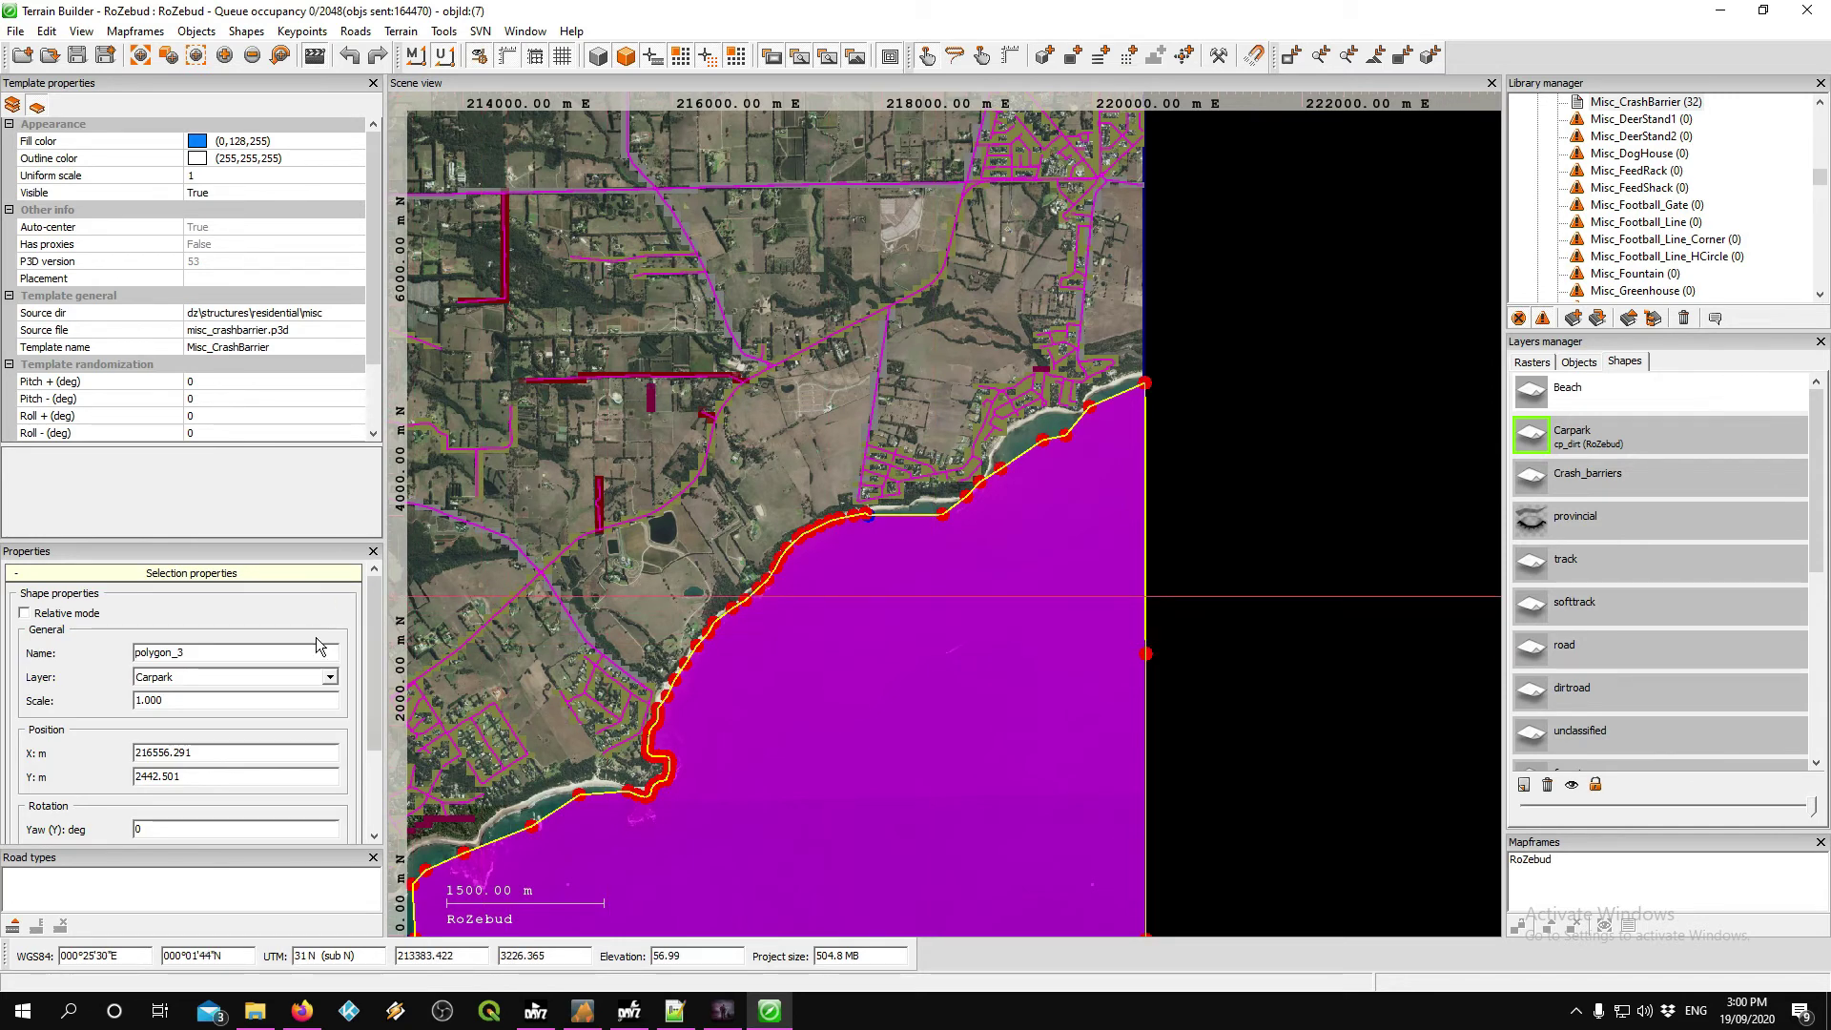
left_click(331, 677)
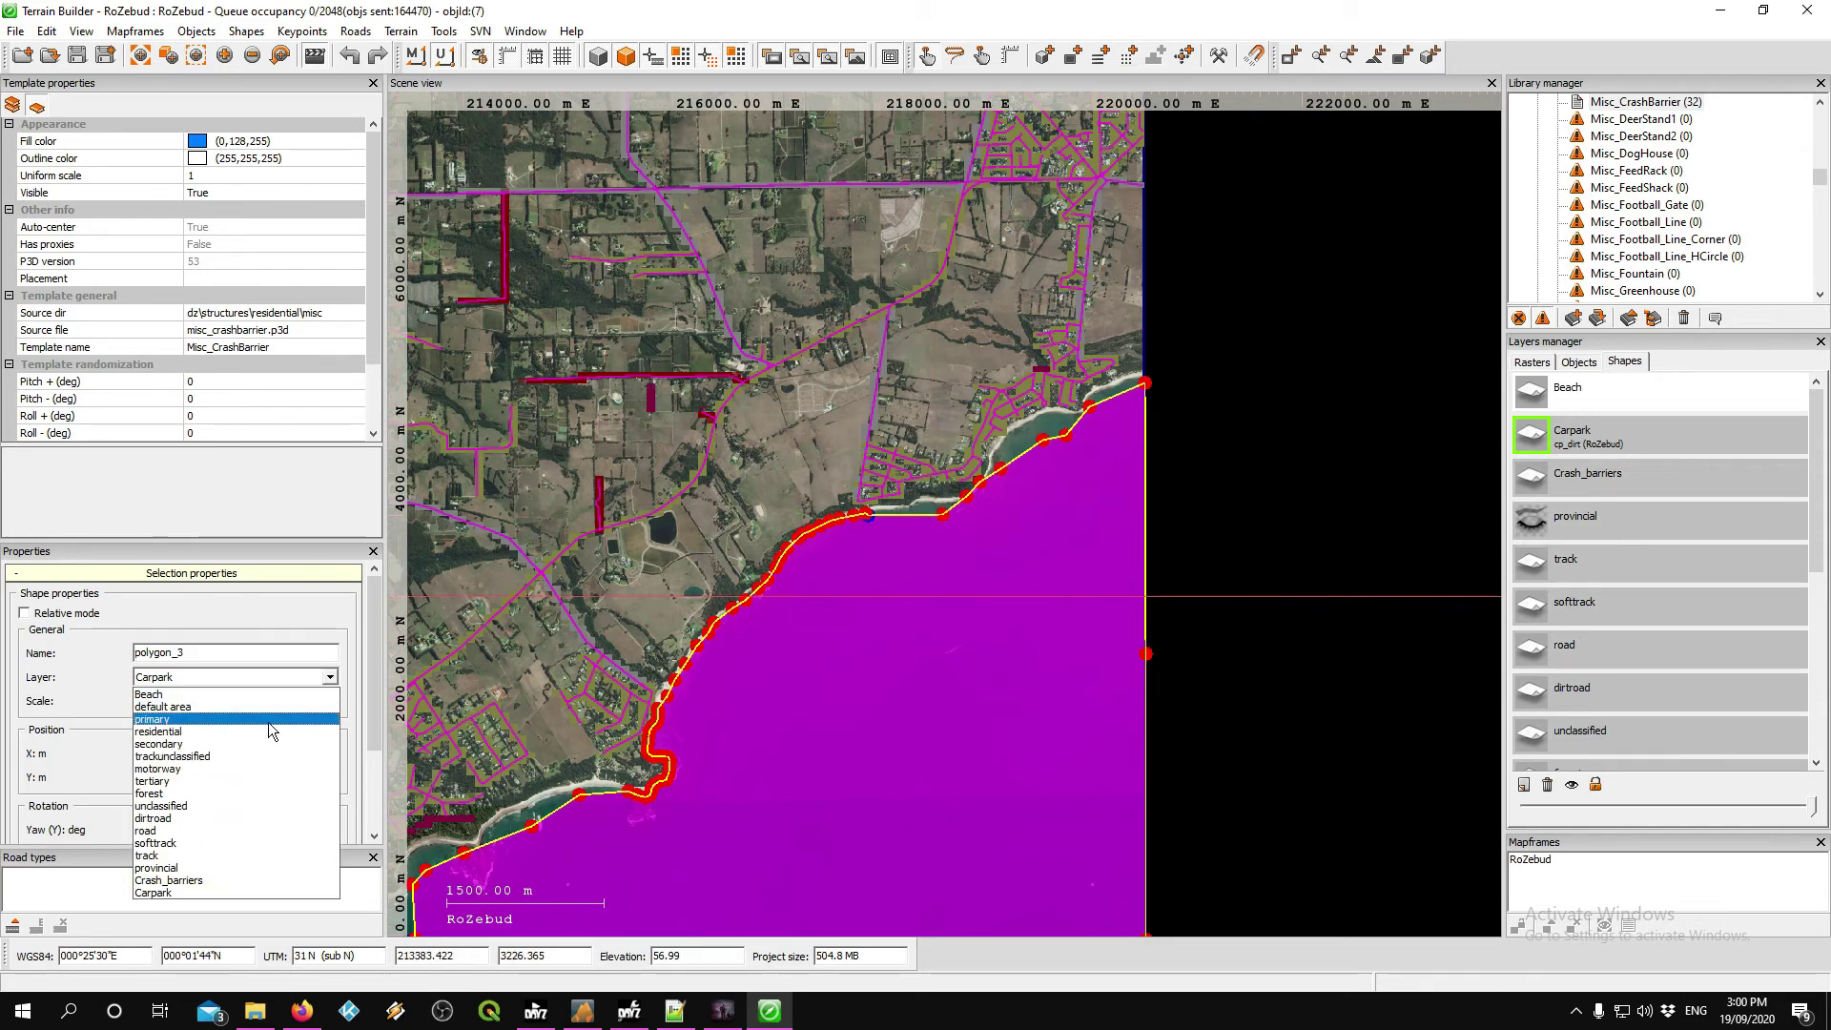
left_click(259, 696)
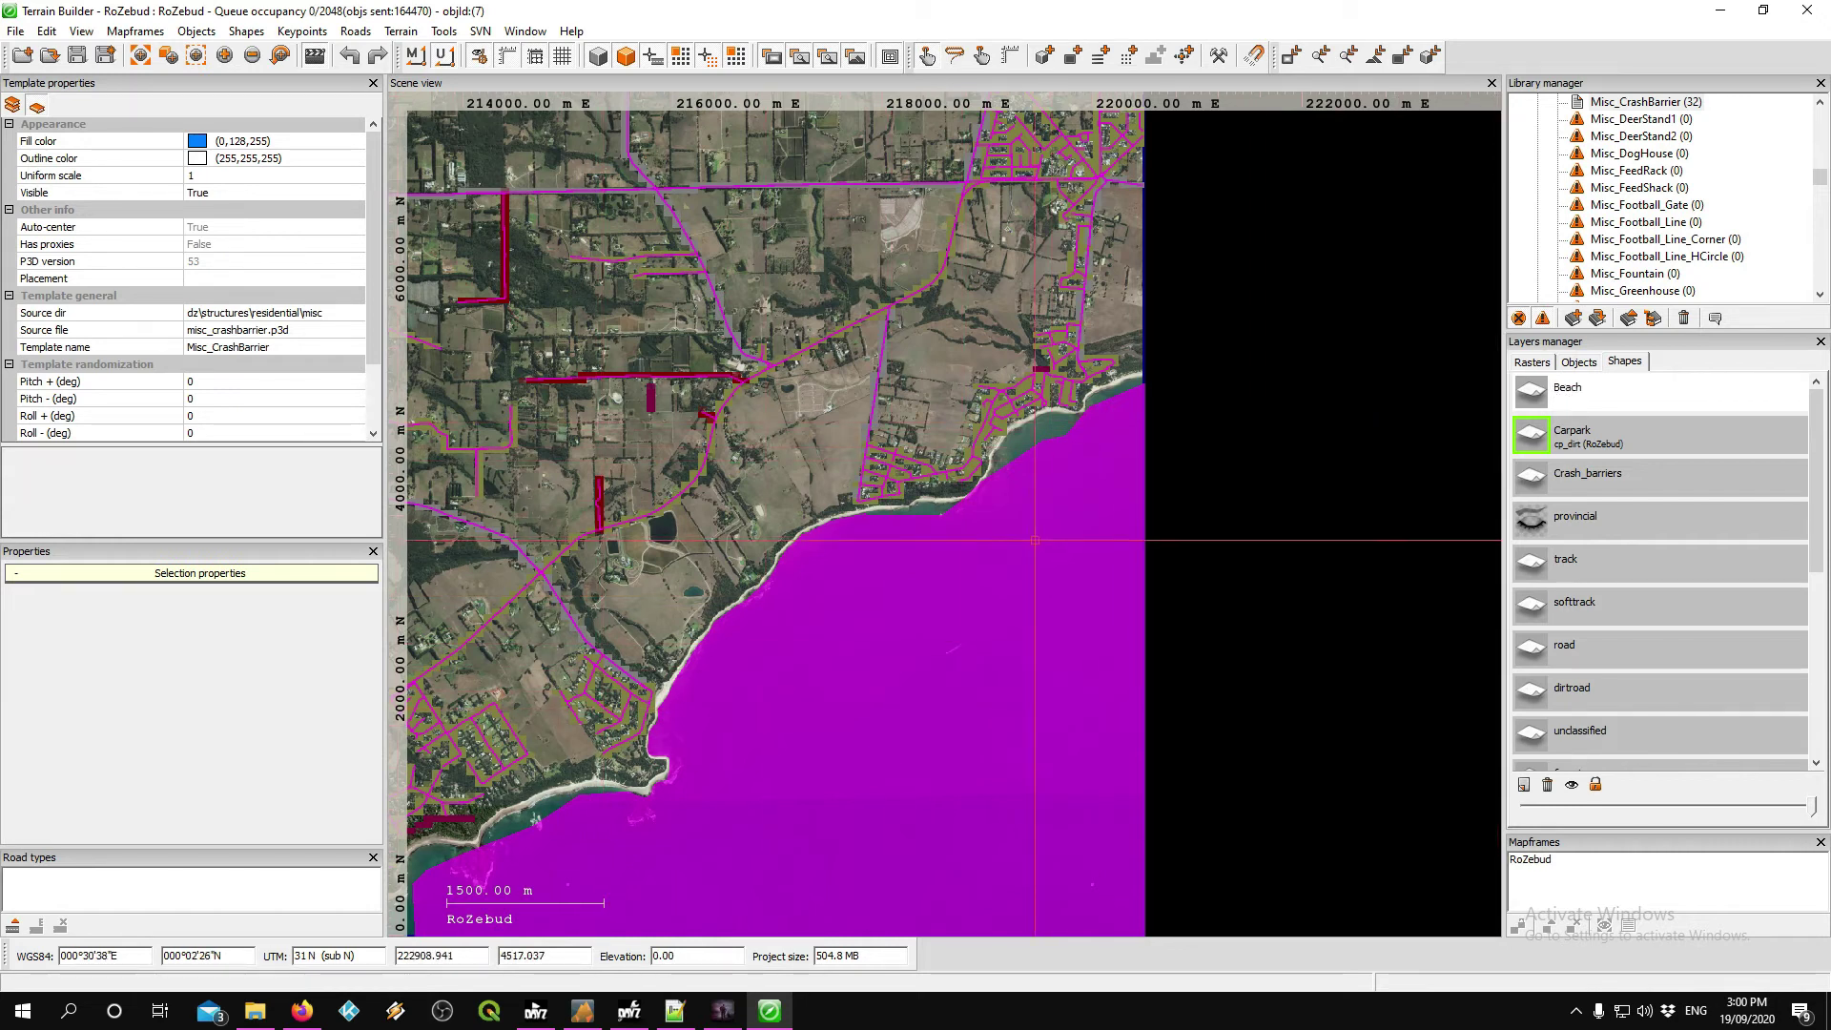
left_click(896, 601)
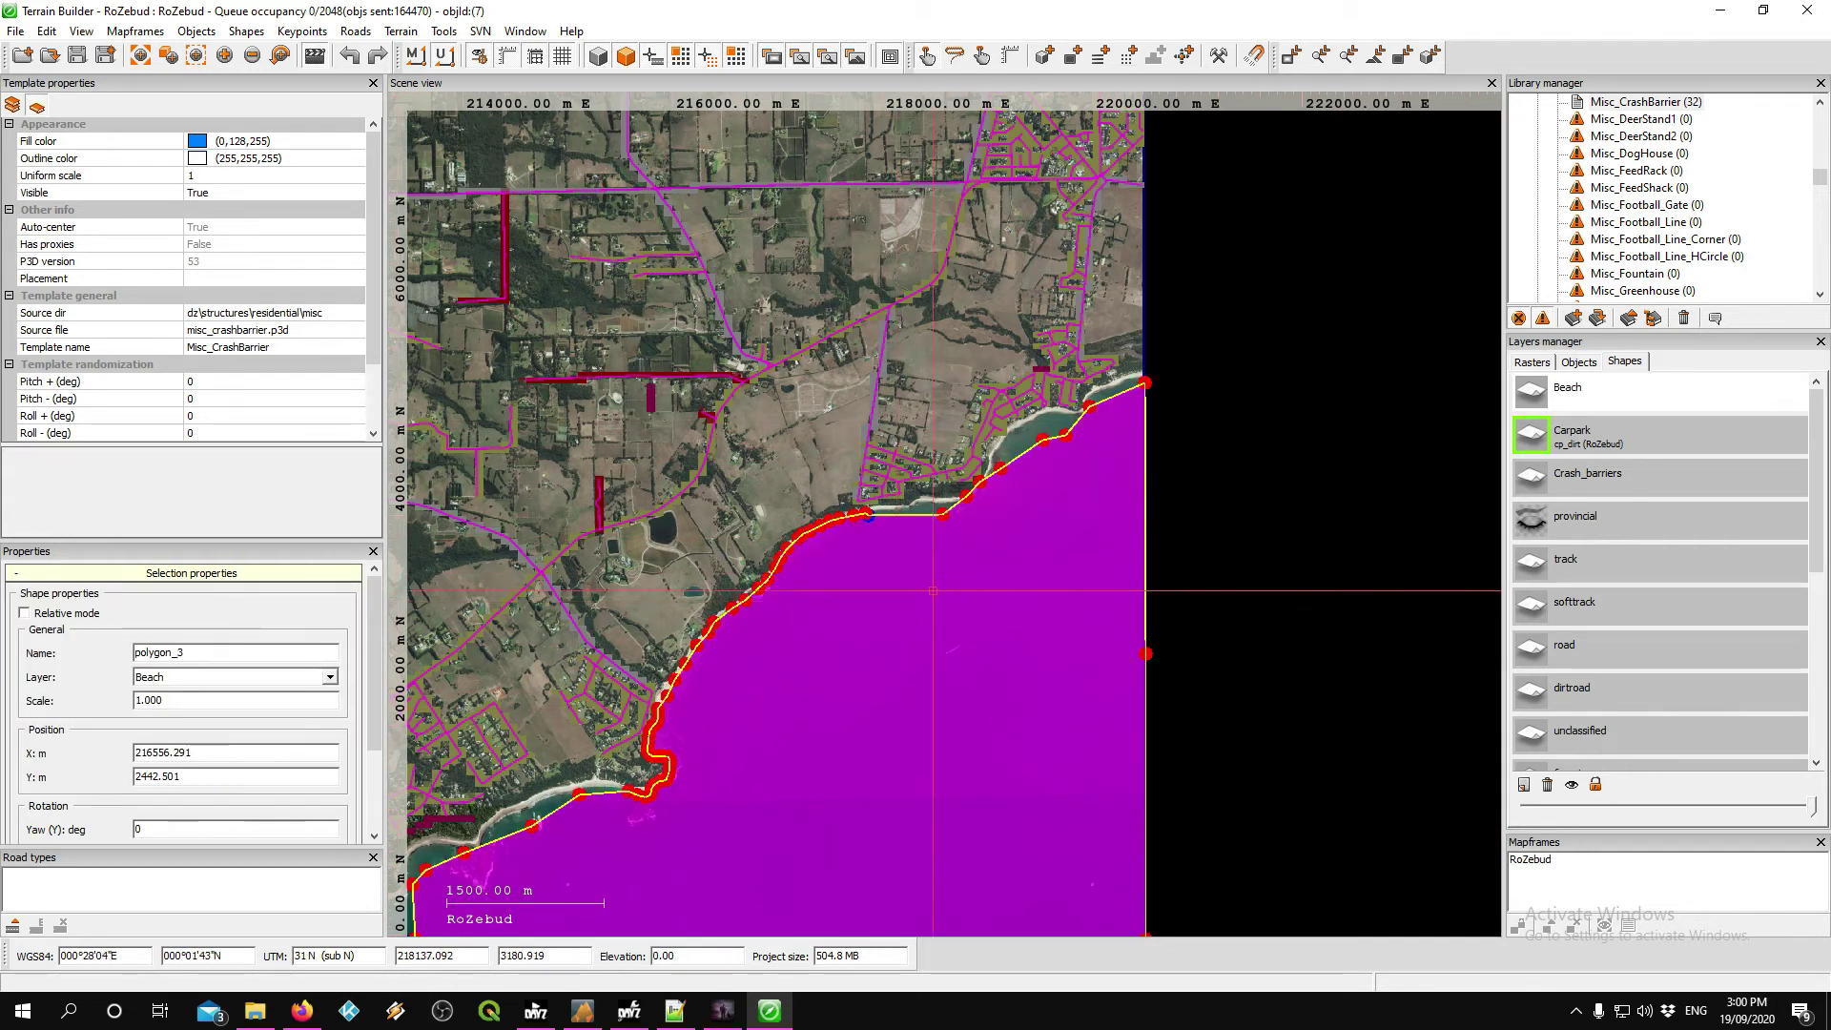
- Check the surface choices offered for the Beach layer and review the surface classes and legend colours of layers.cfg in Notepad++
right_click(1580, 404)
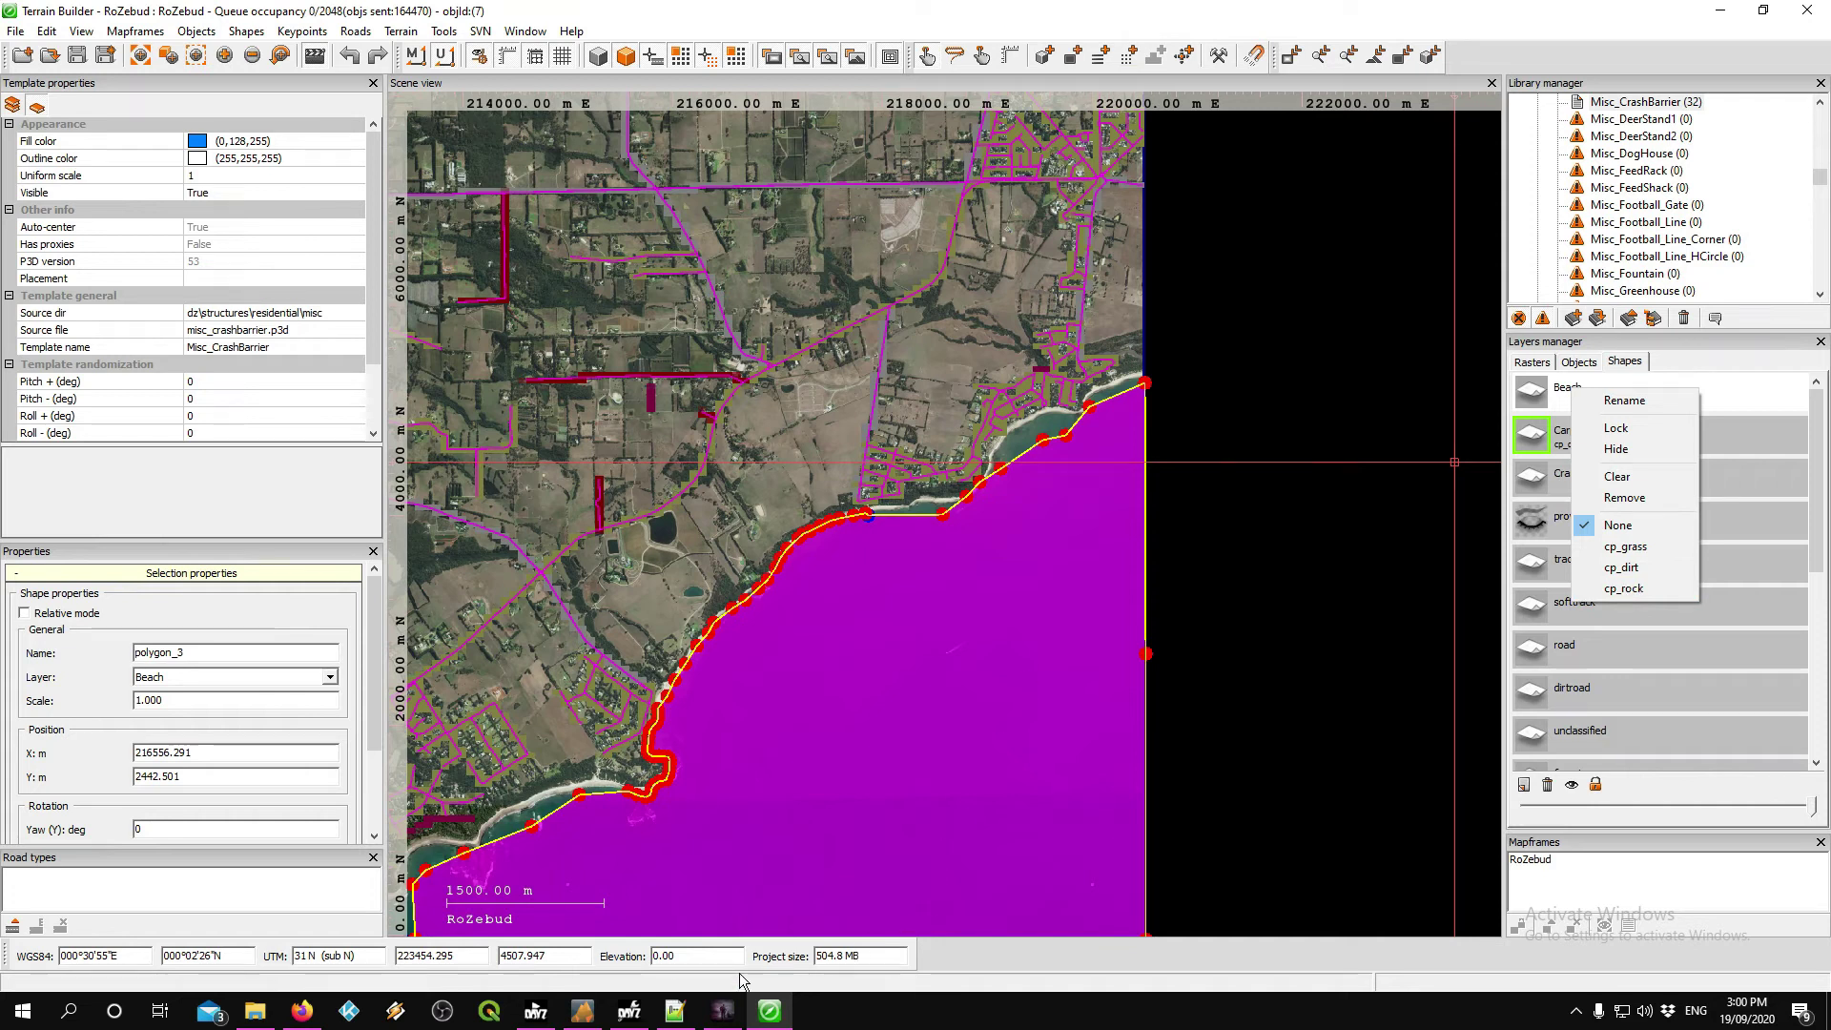
left_click(675, 1013)
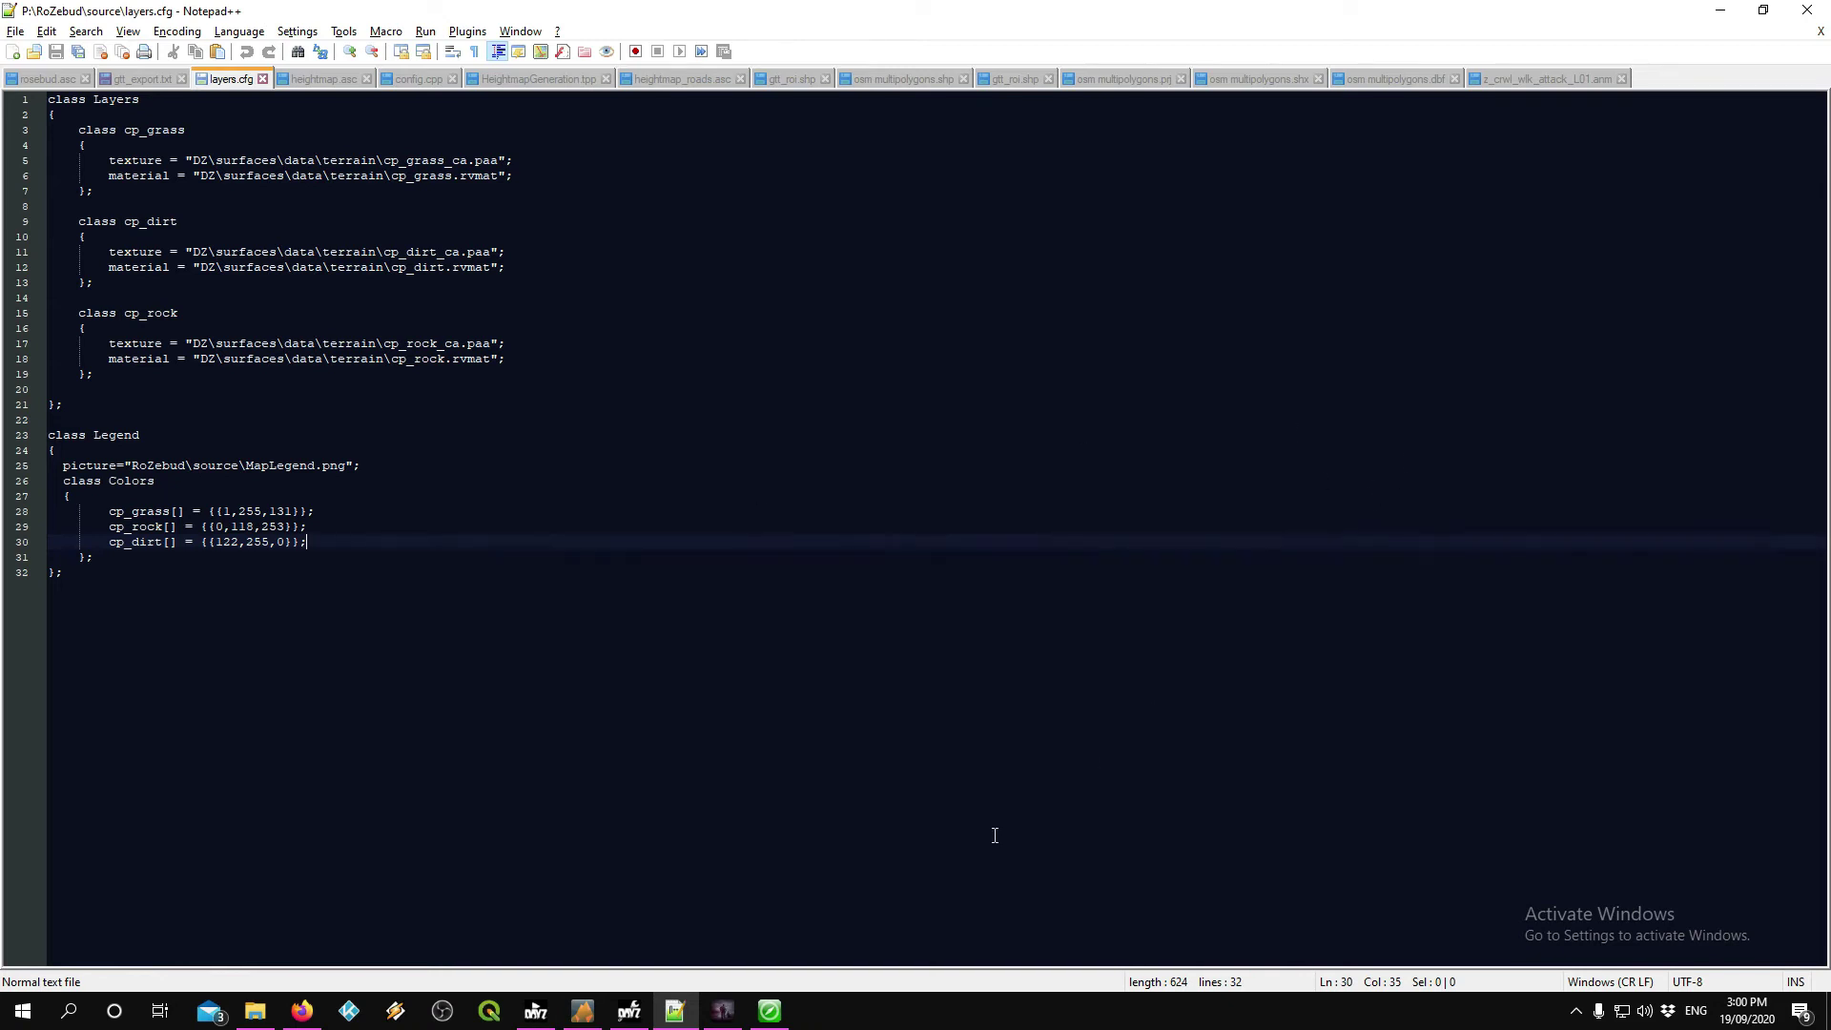
left_click(1720, 10)
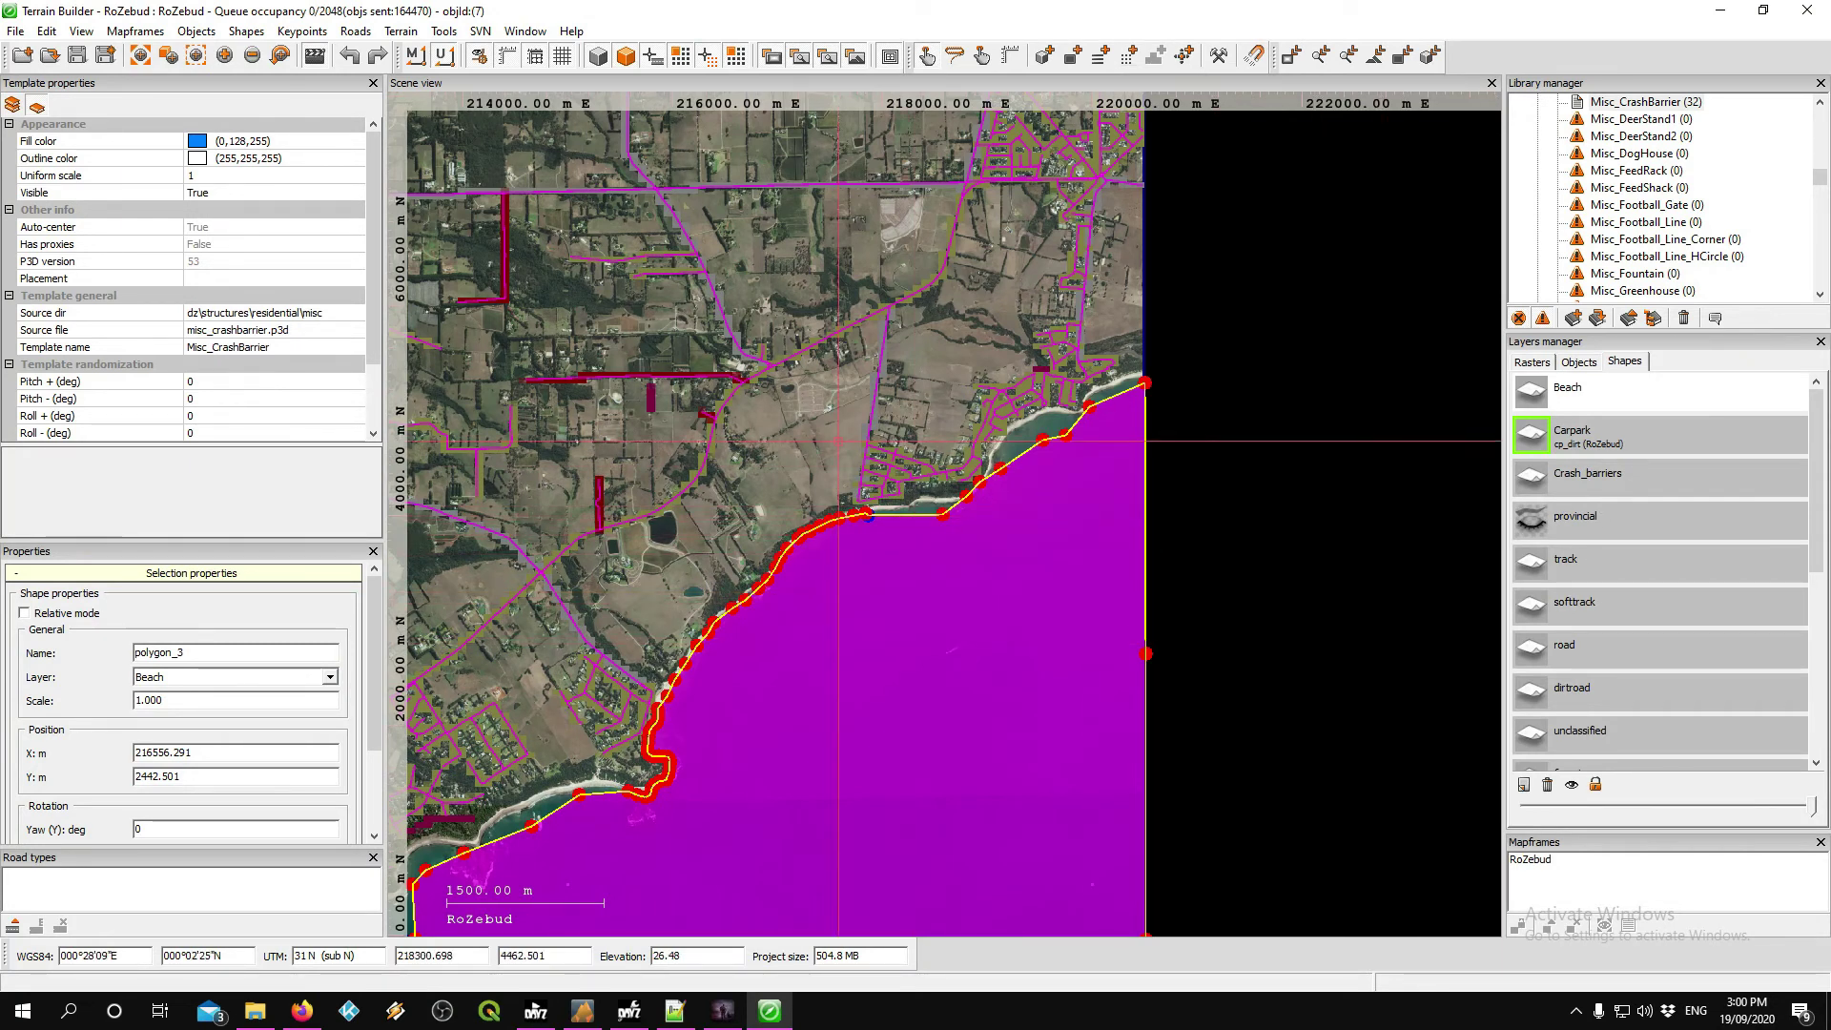
- Switch to Buldozer and move the camera to view the dirt car park and its crash barriers in 3D
left_click(727, 1014)
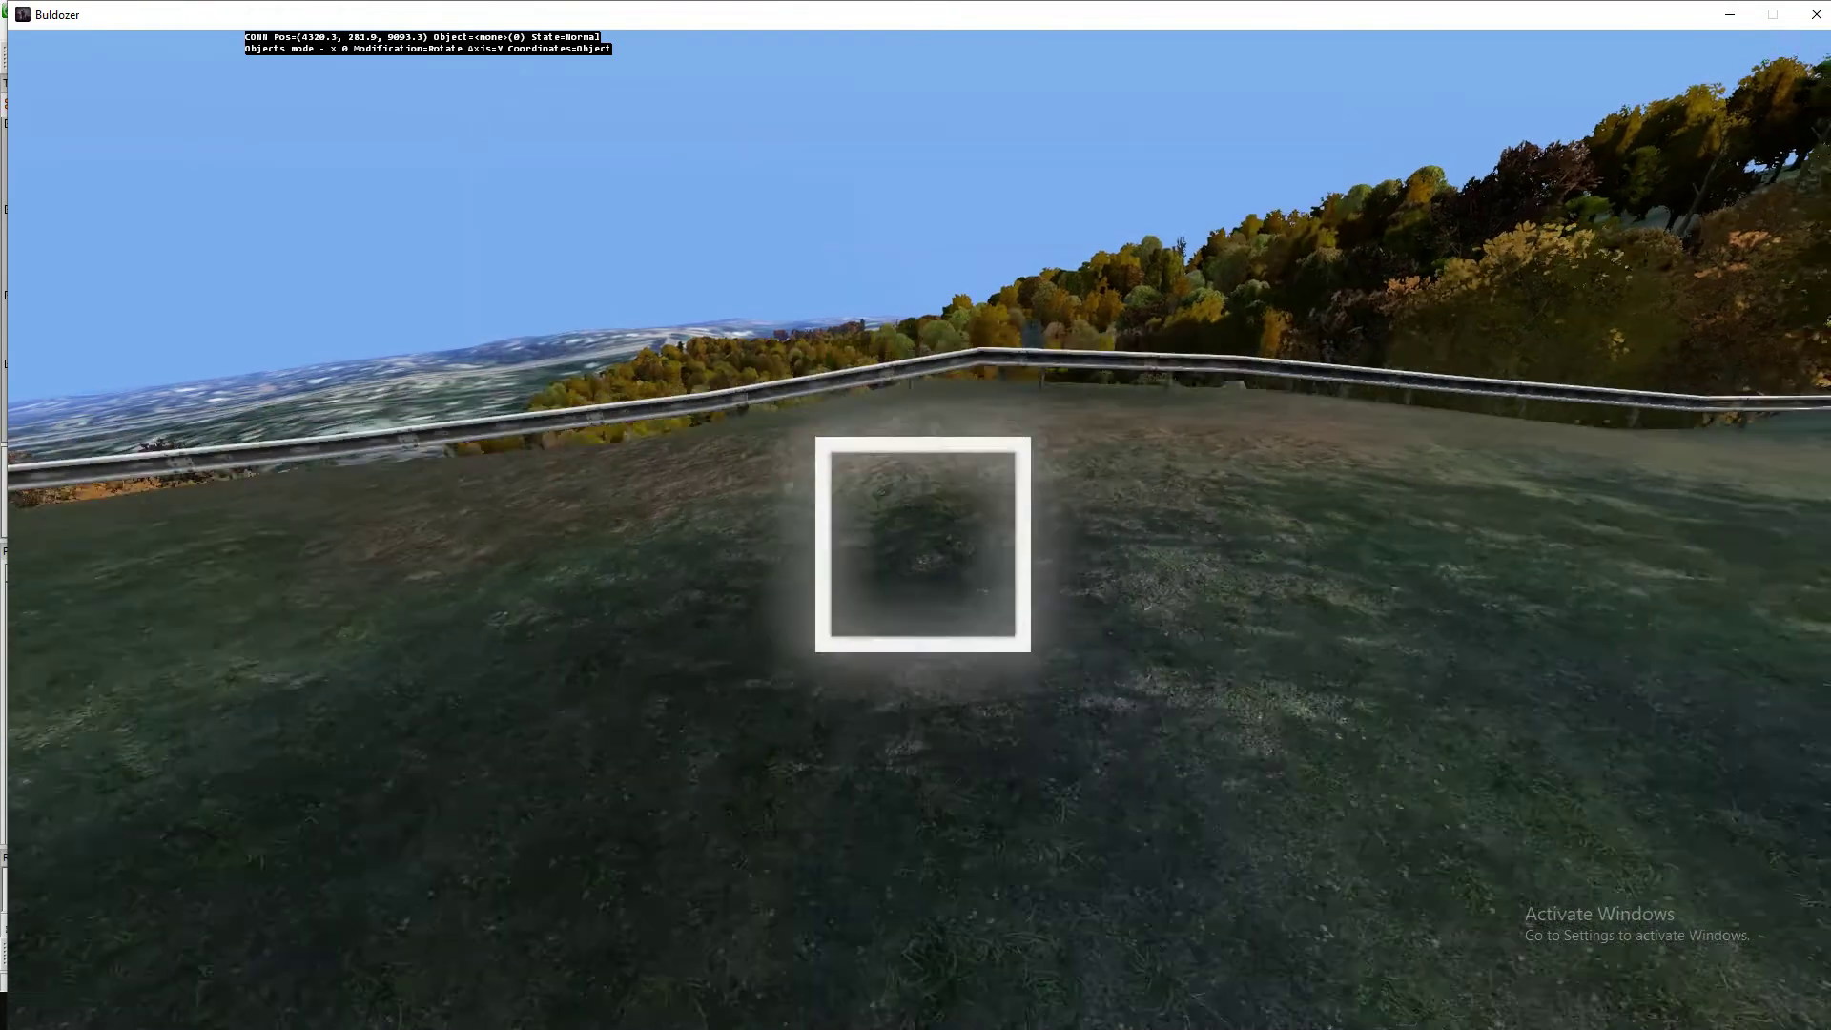
key("s")
key("a")
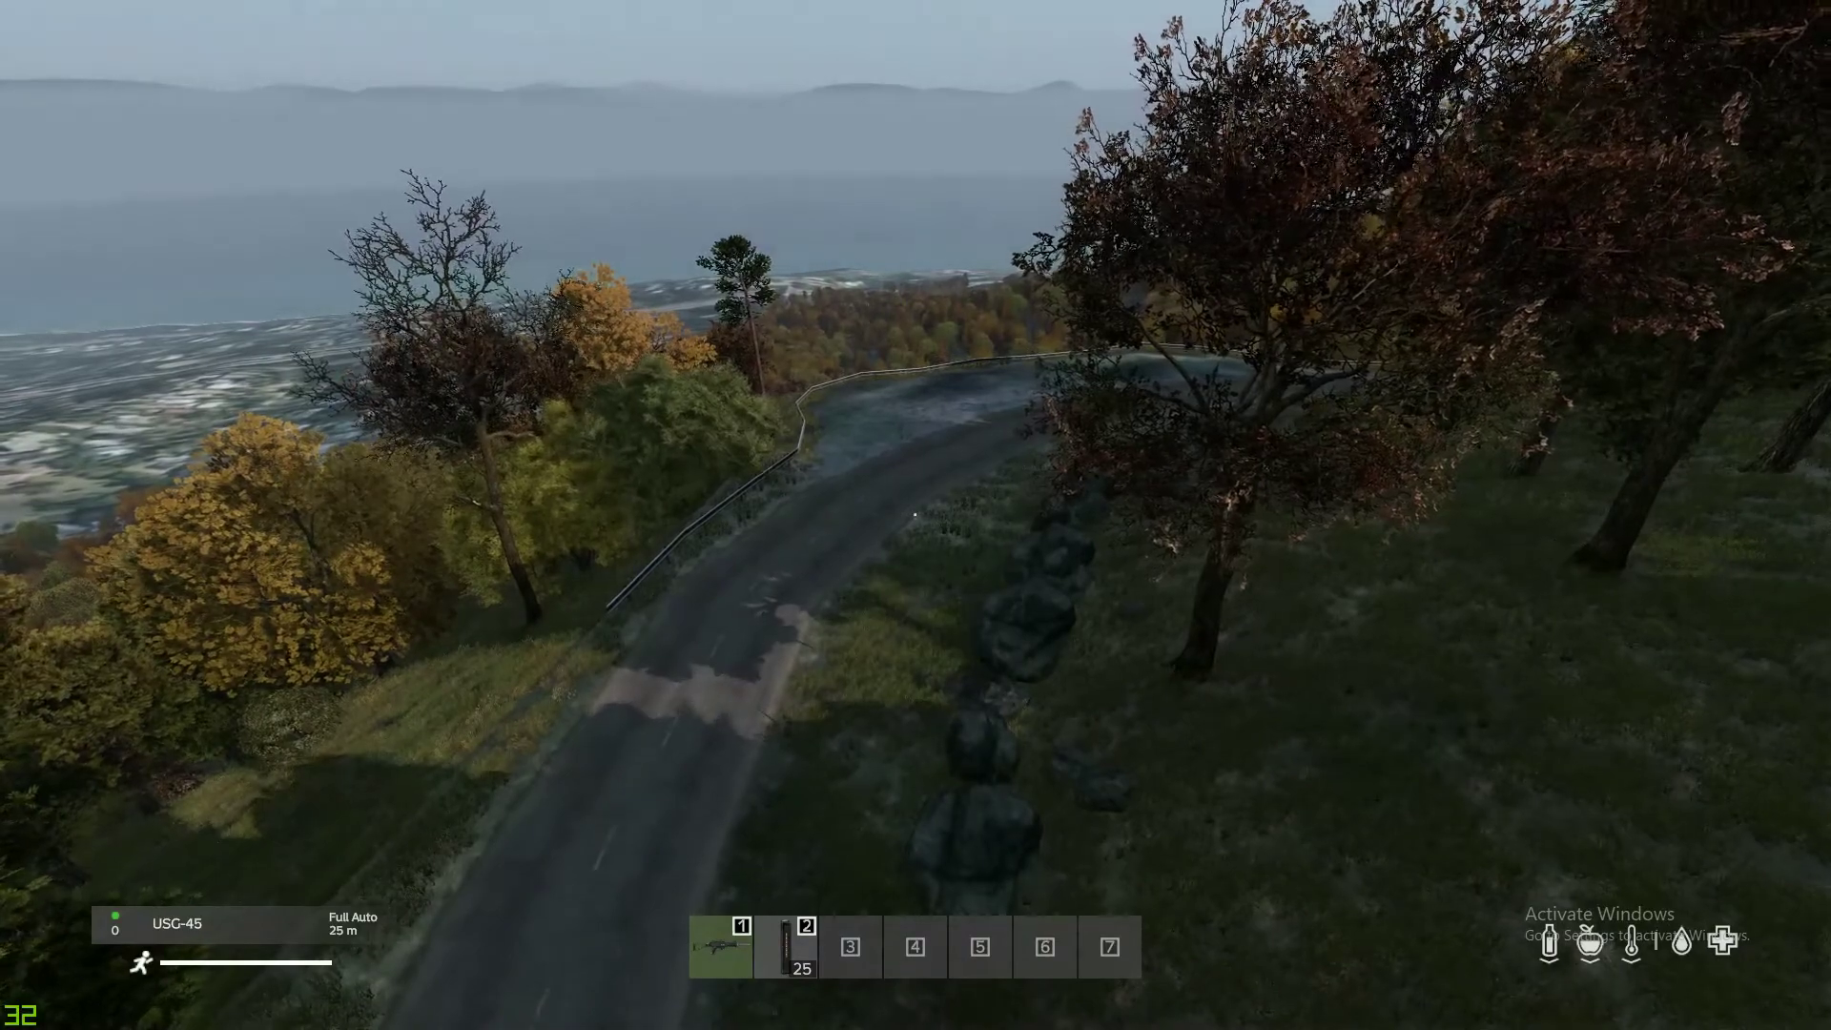
- Walk along the mountain road in the running DayZ game to inspect the road edge, roadside grass and rock line
key("w")
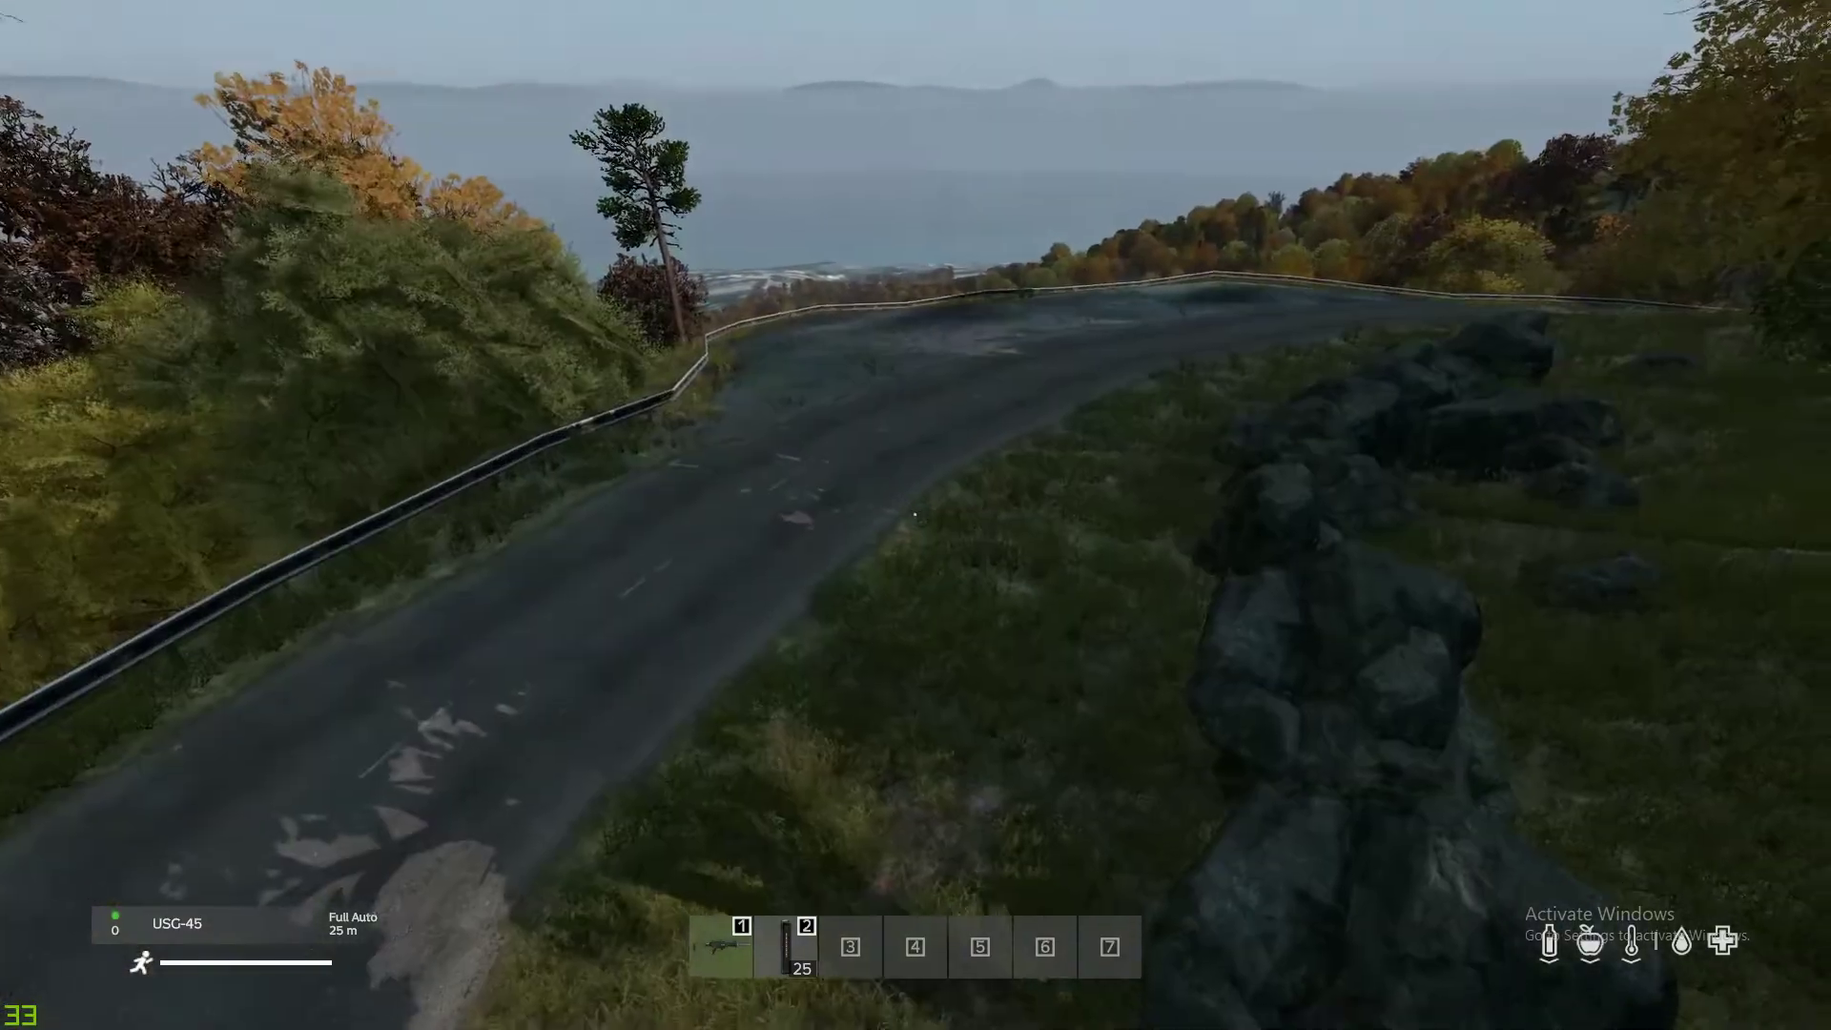
key("w")
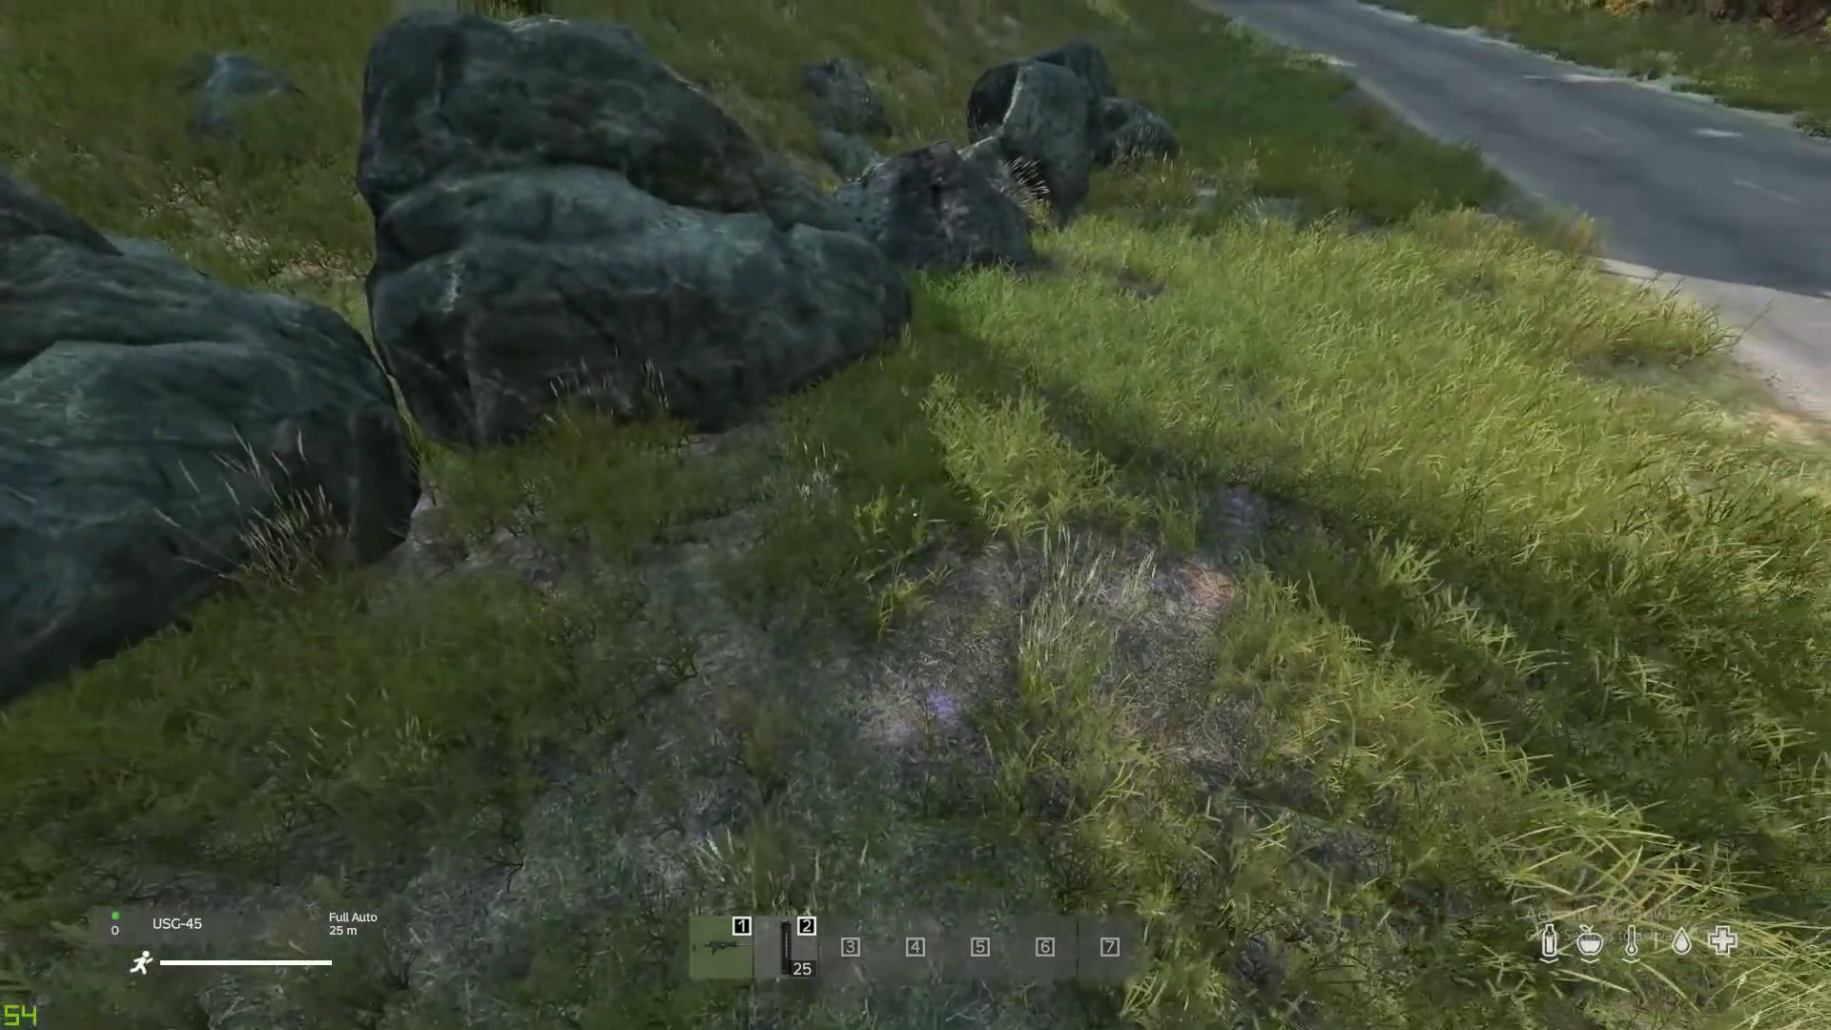
key("w")
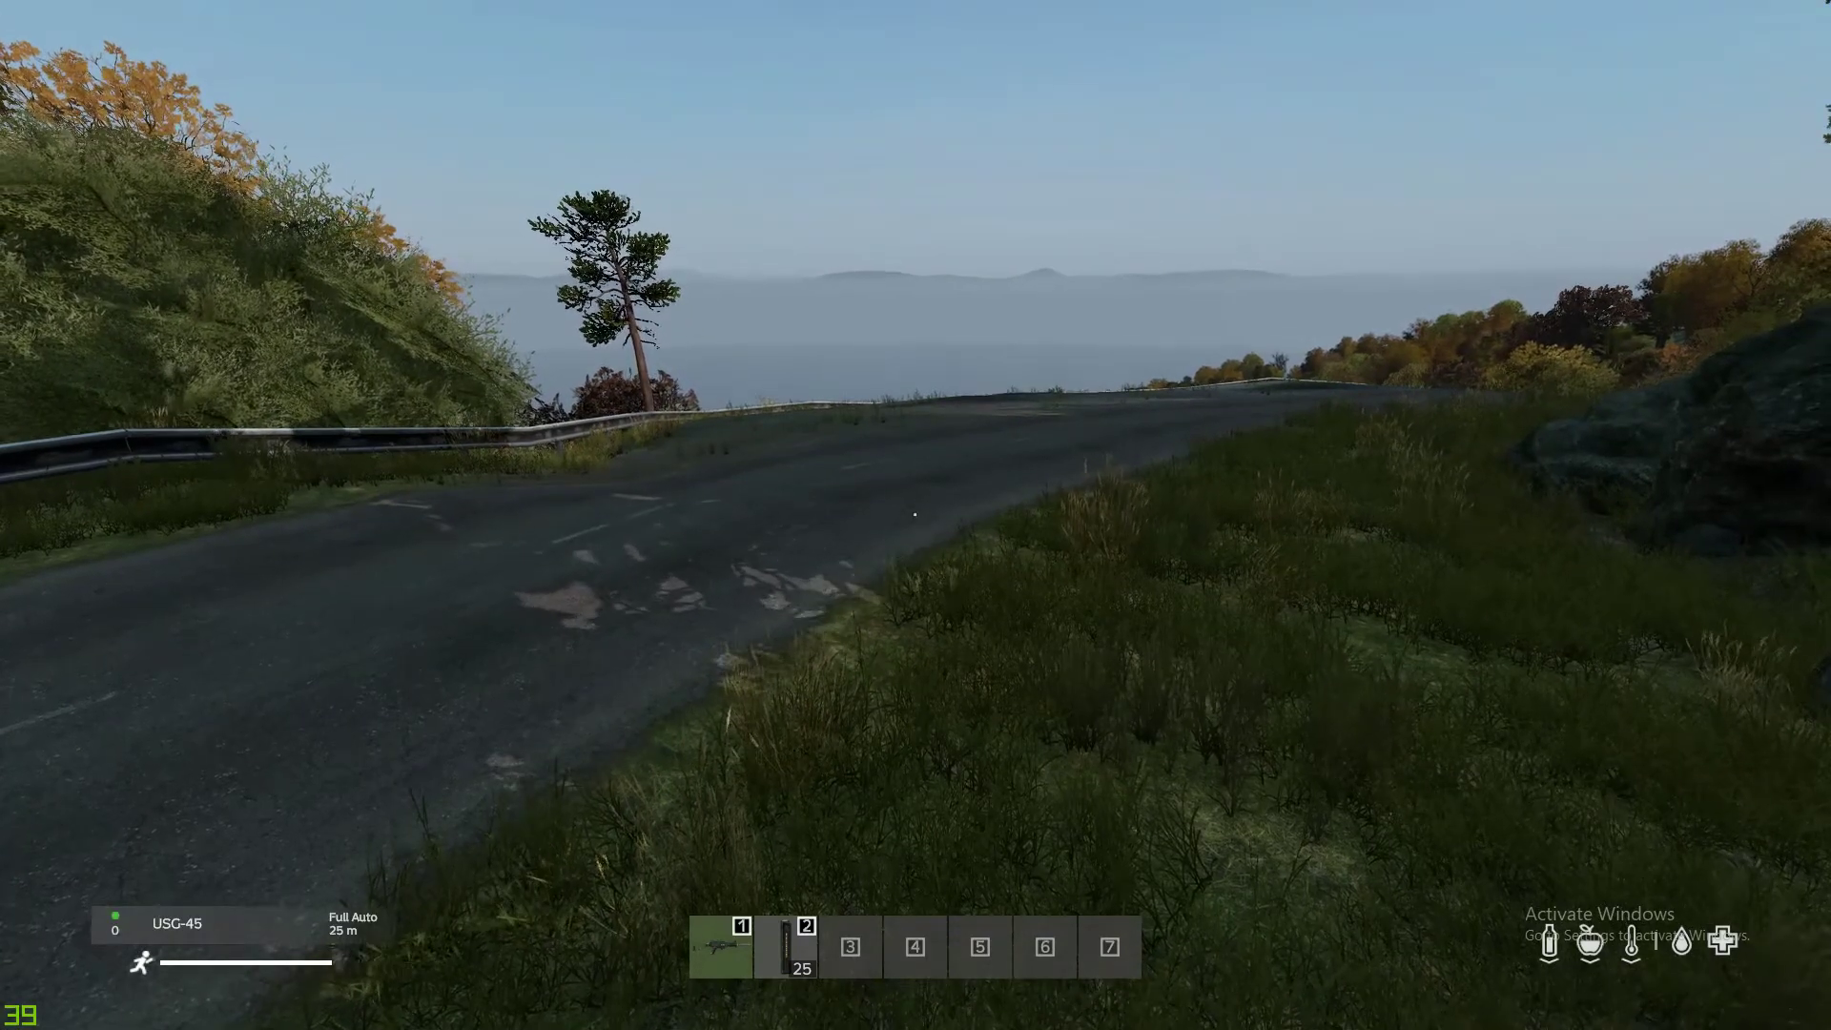
key("w")
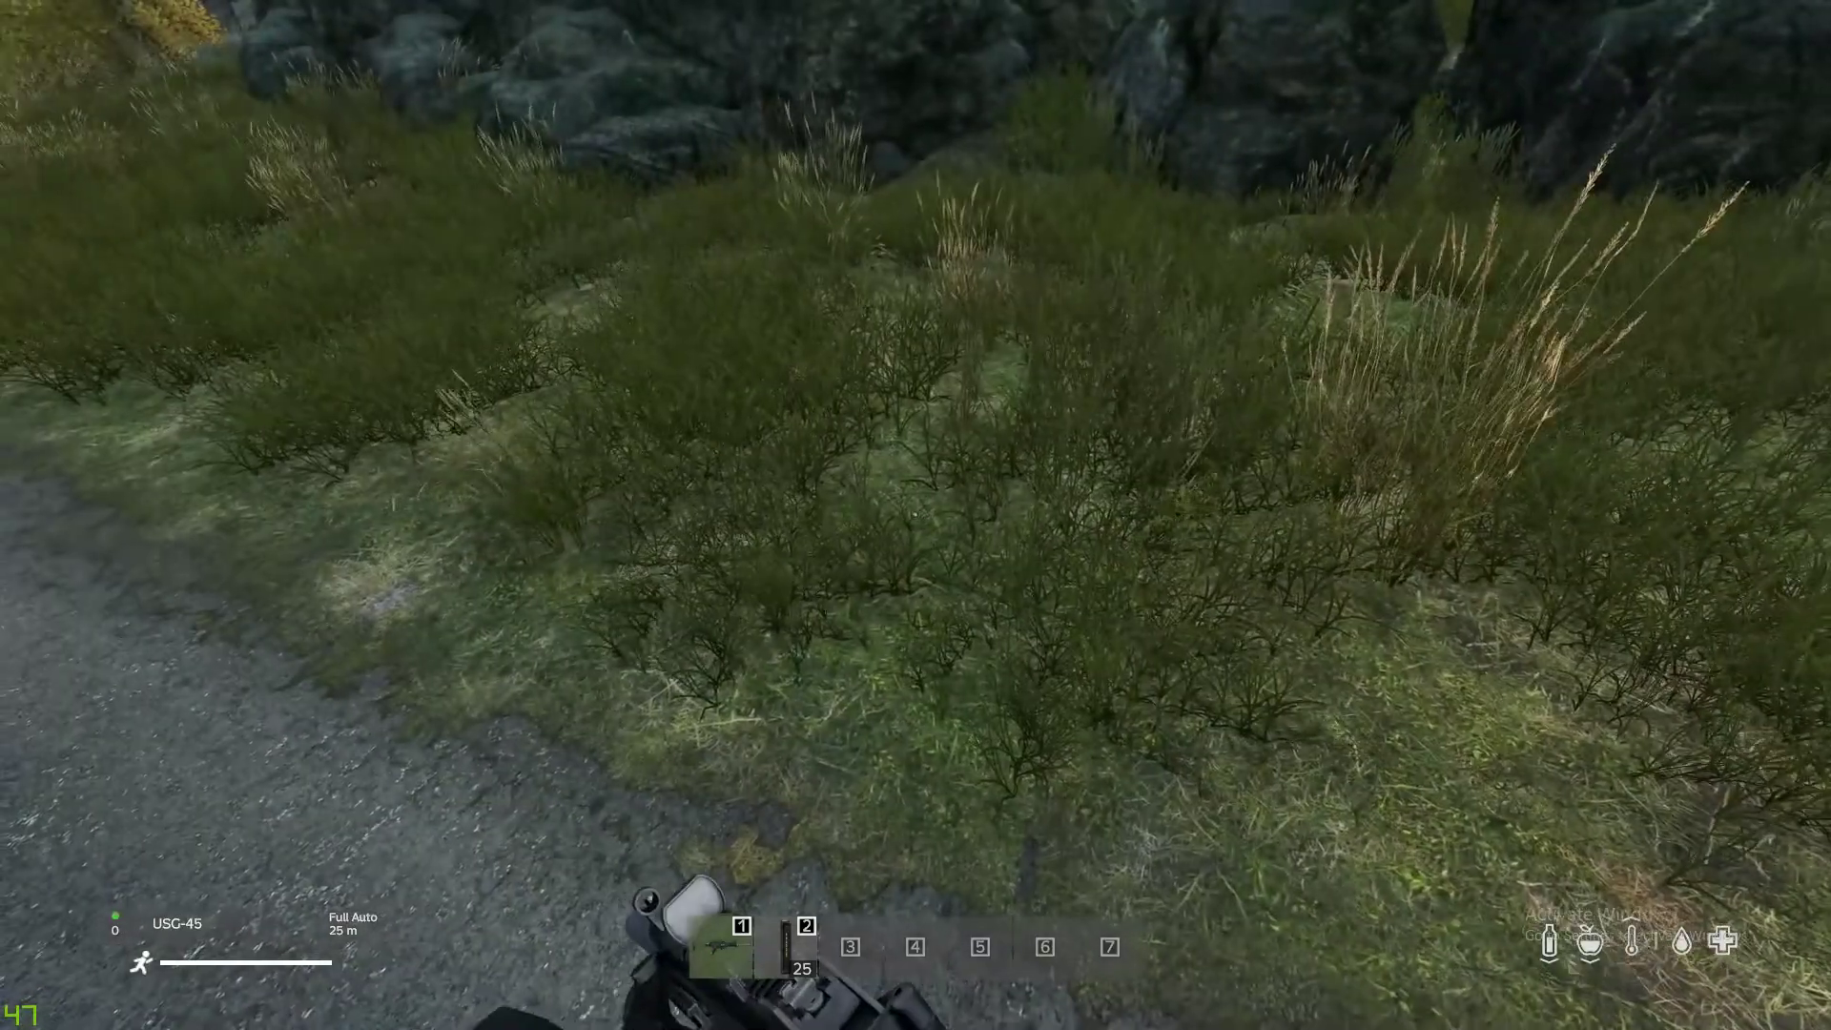
key("w")
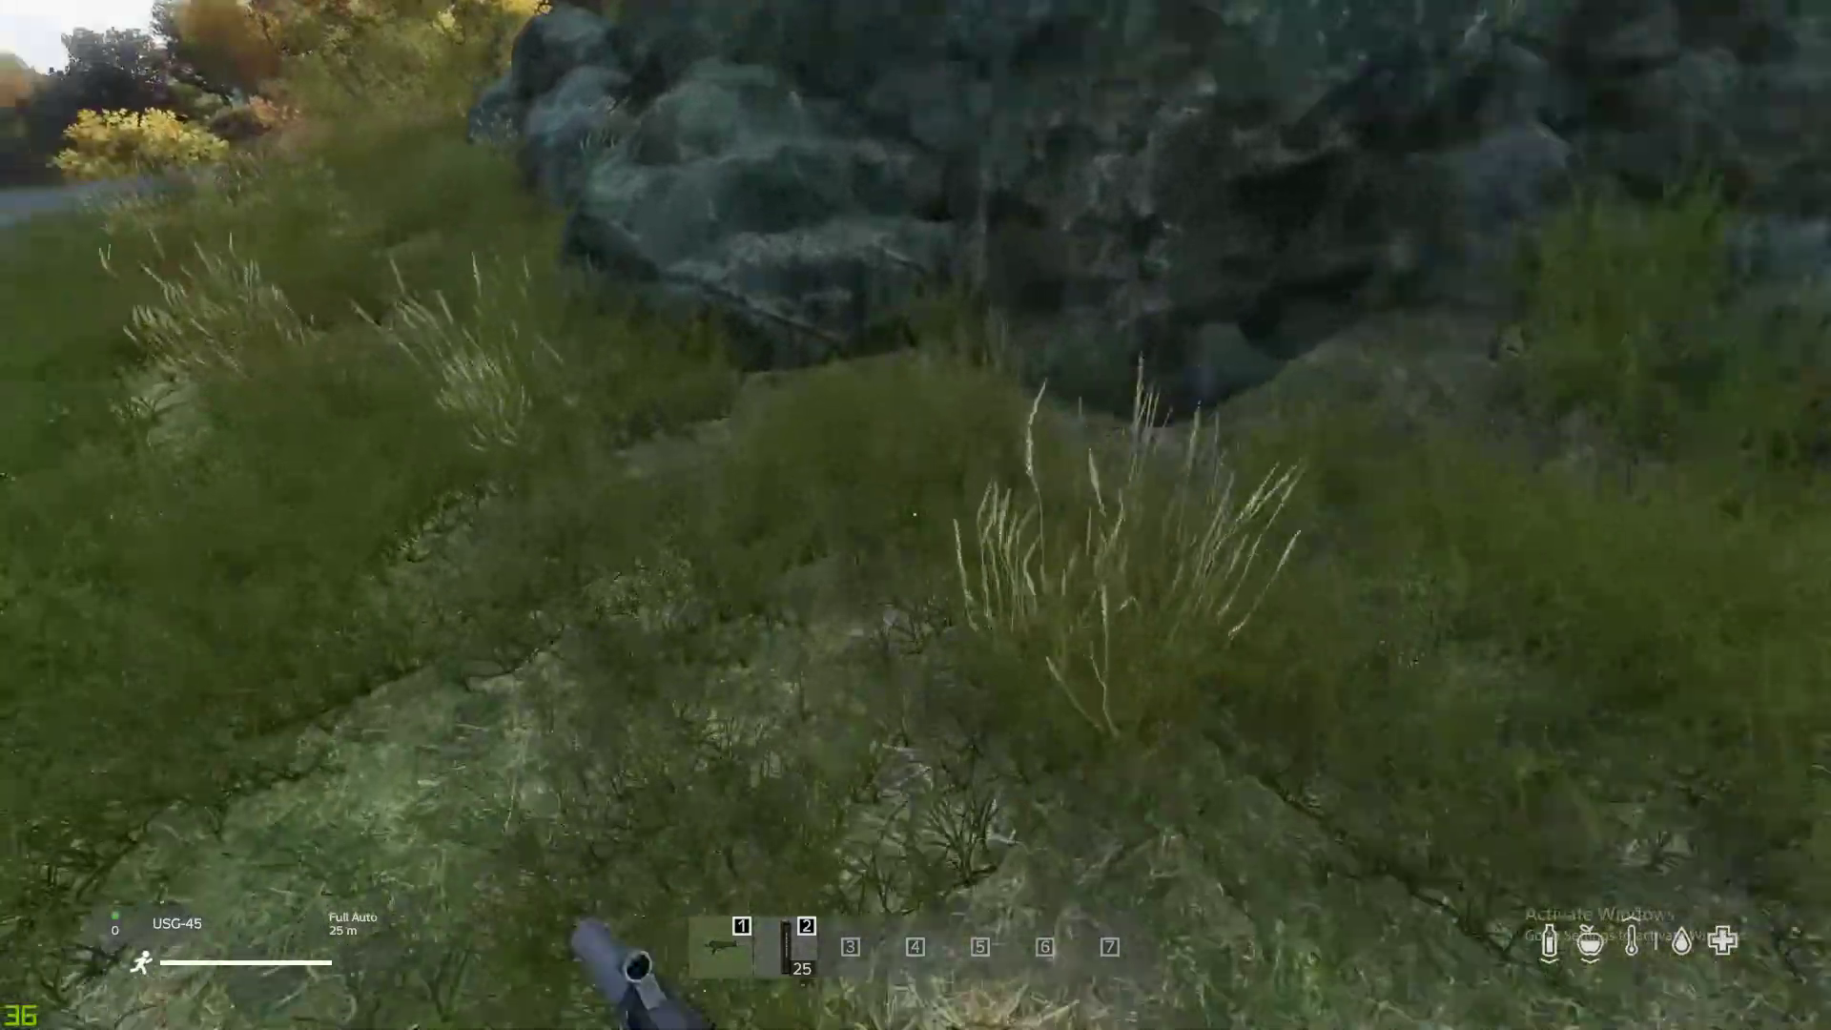
key("w")
key("w")
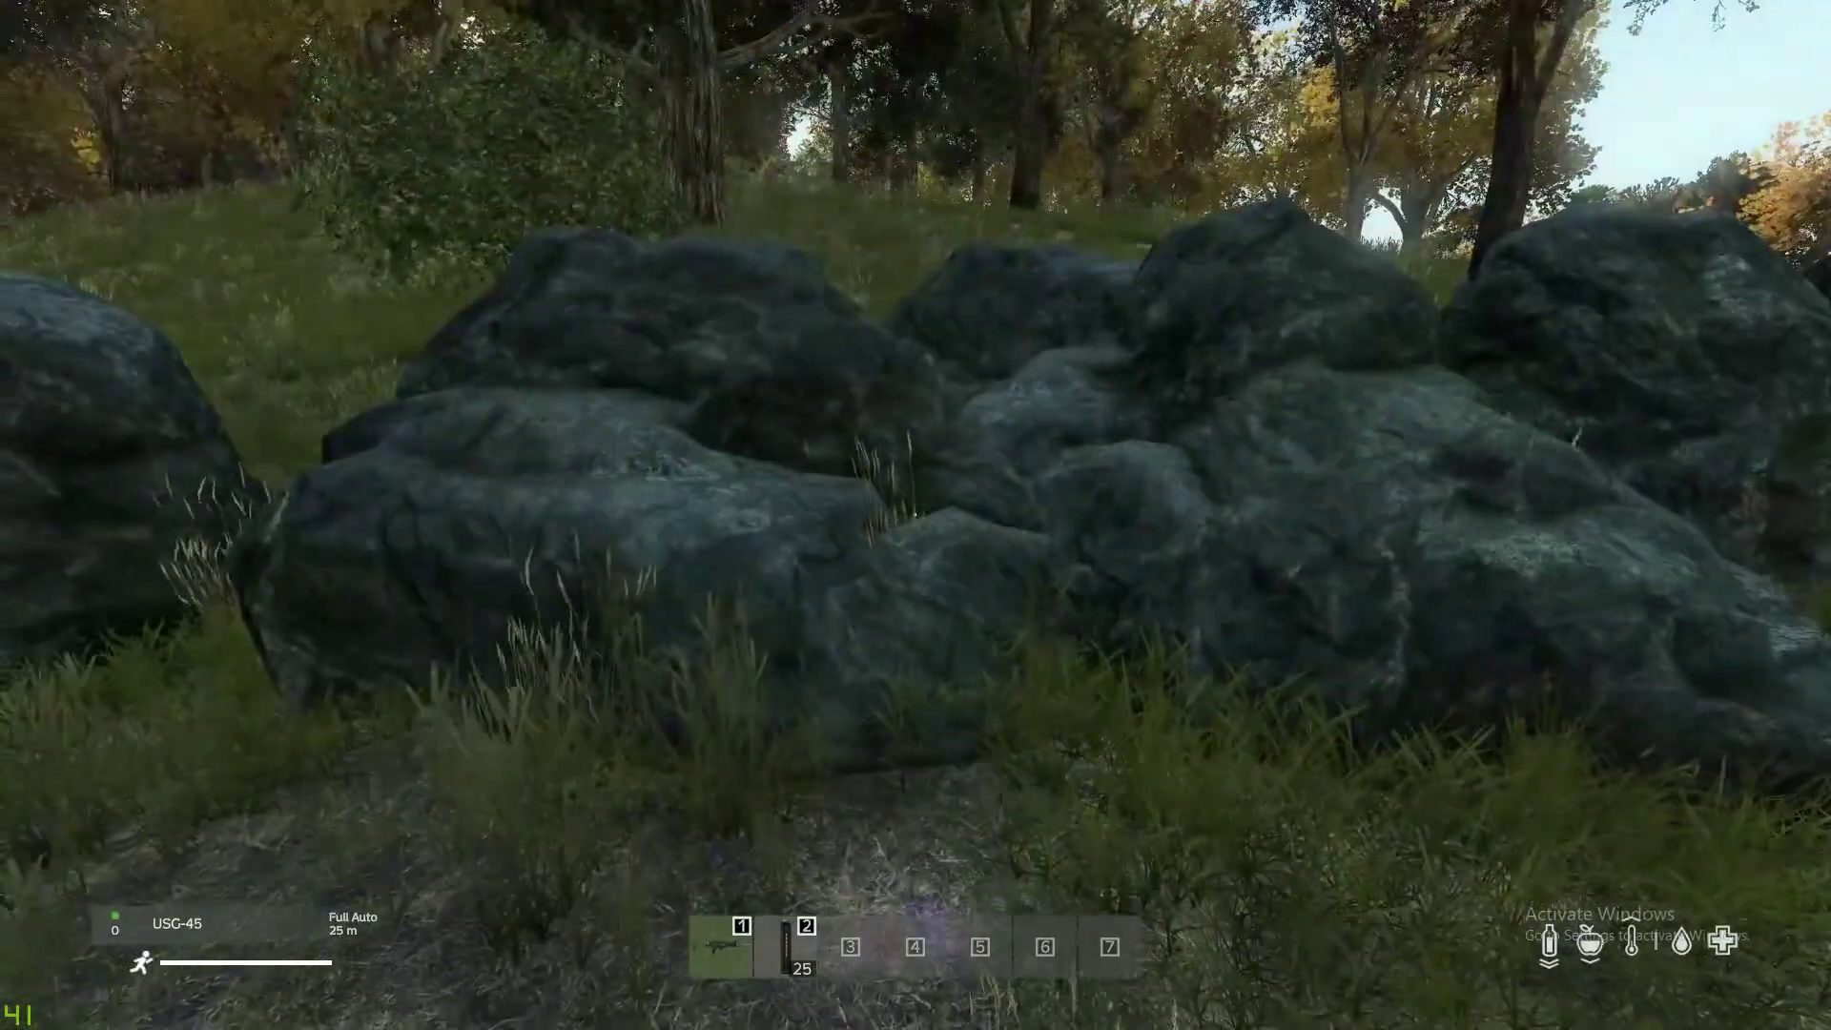
key("w")
key("w")
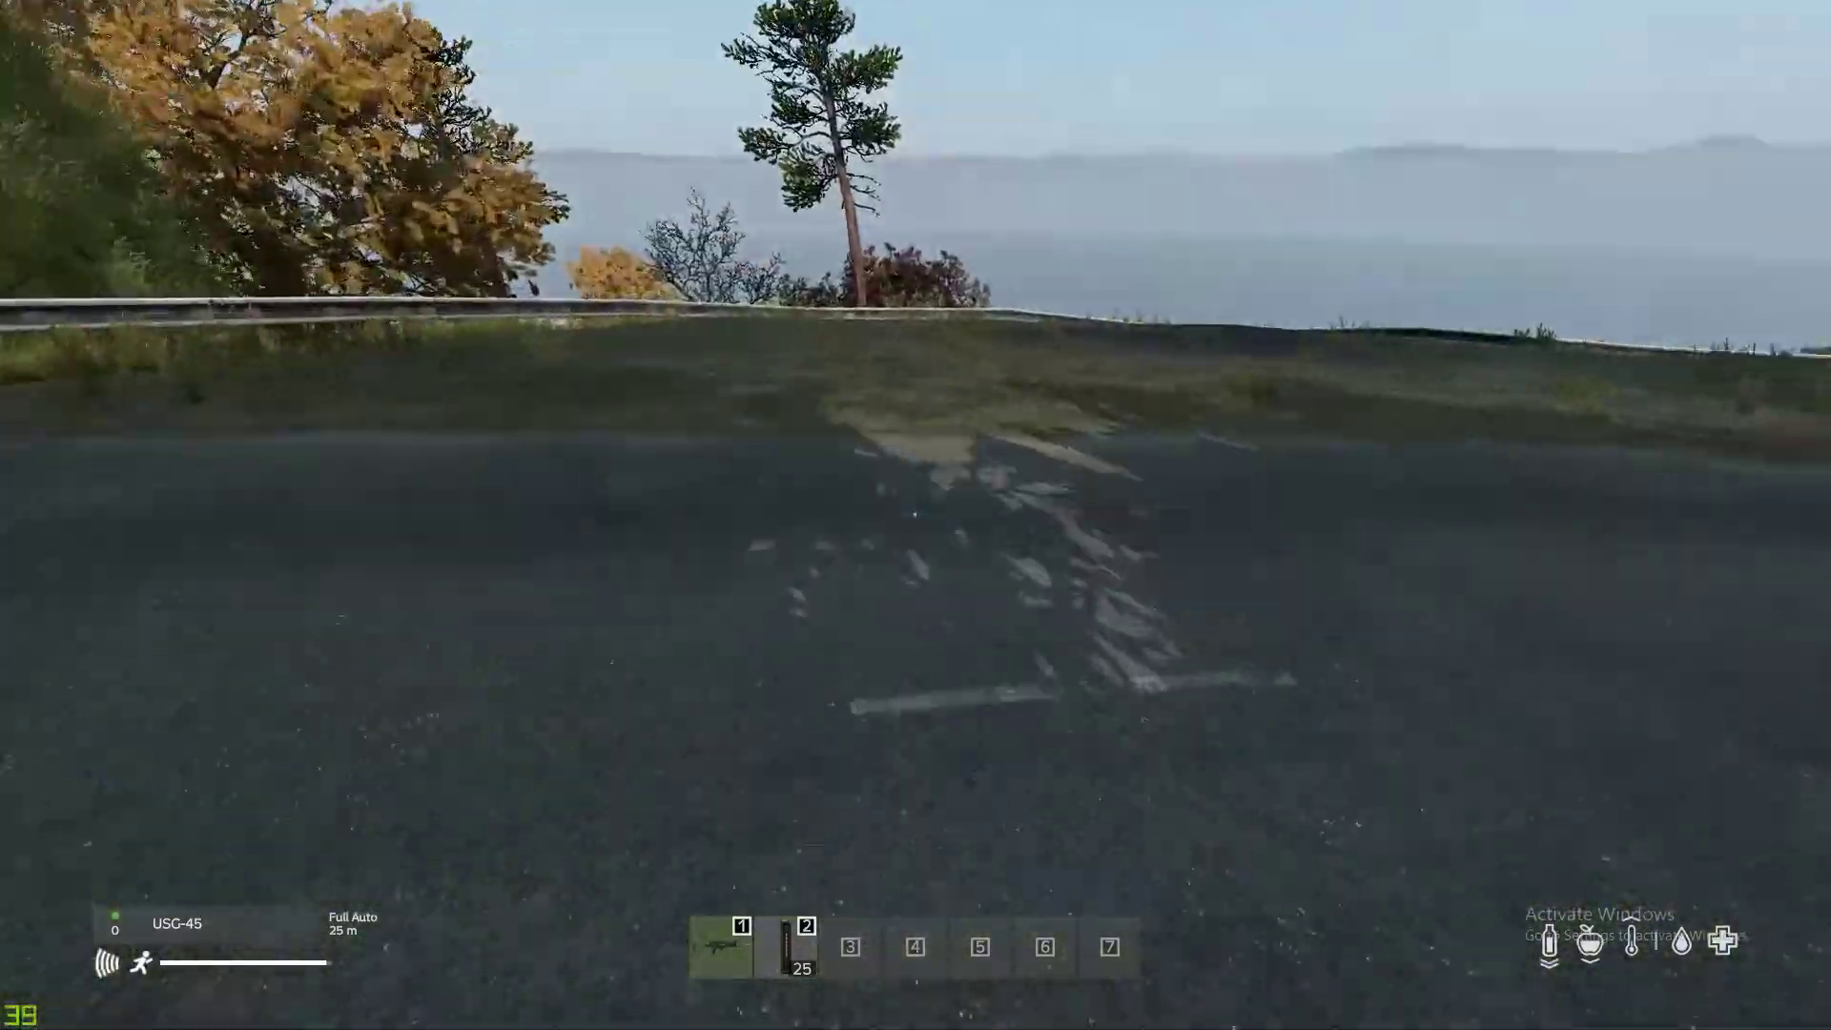
- Walk over the dirt car park in the game and back across the road to compare its ground cover with the roadside grass
key("w")
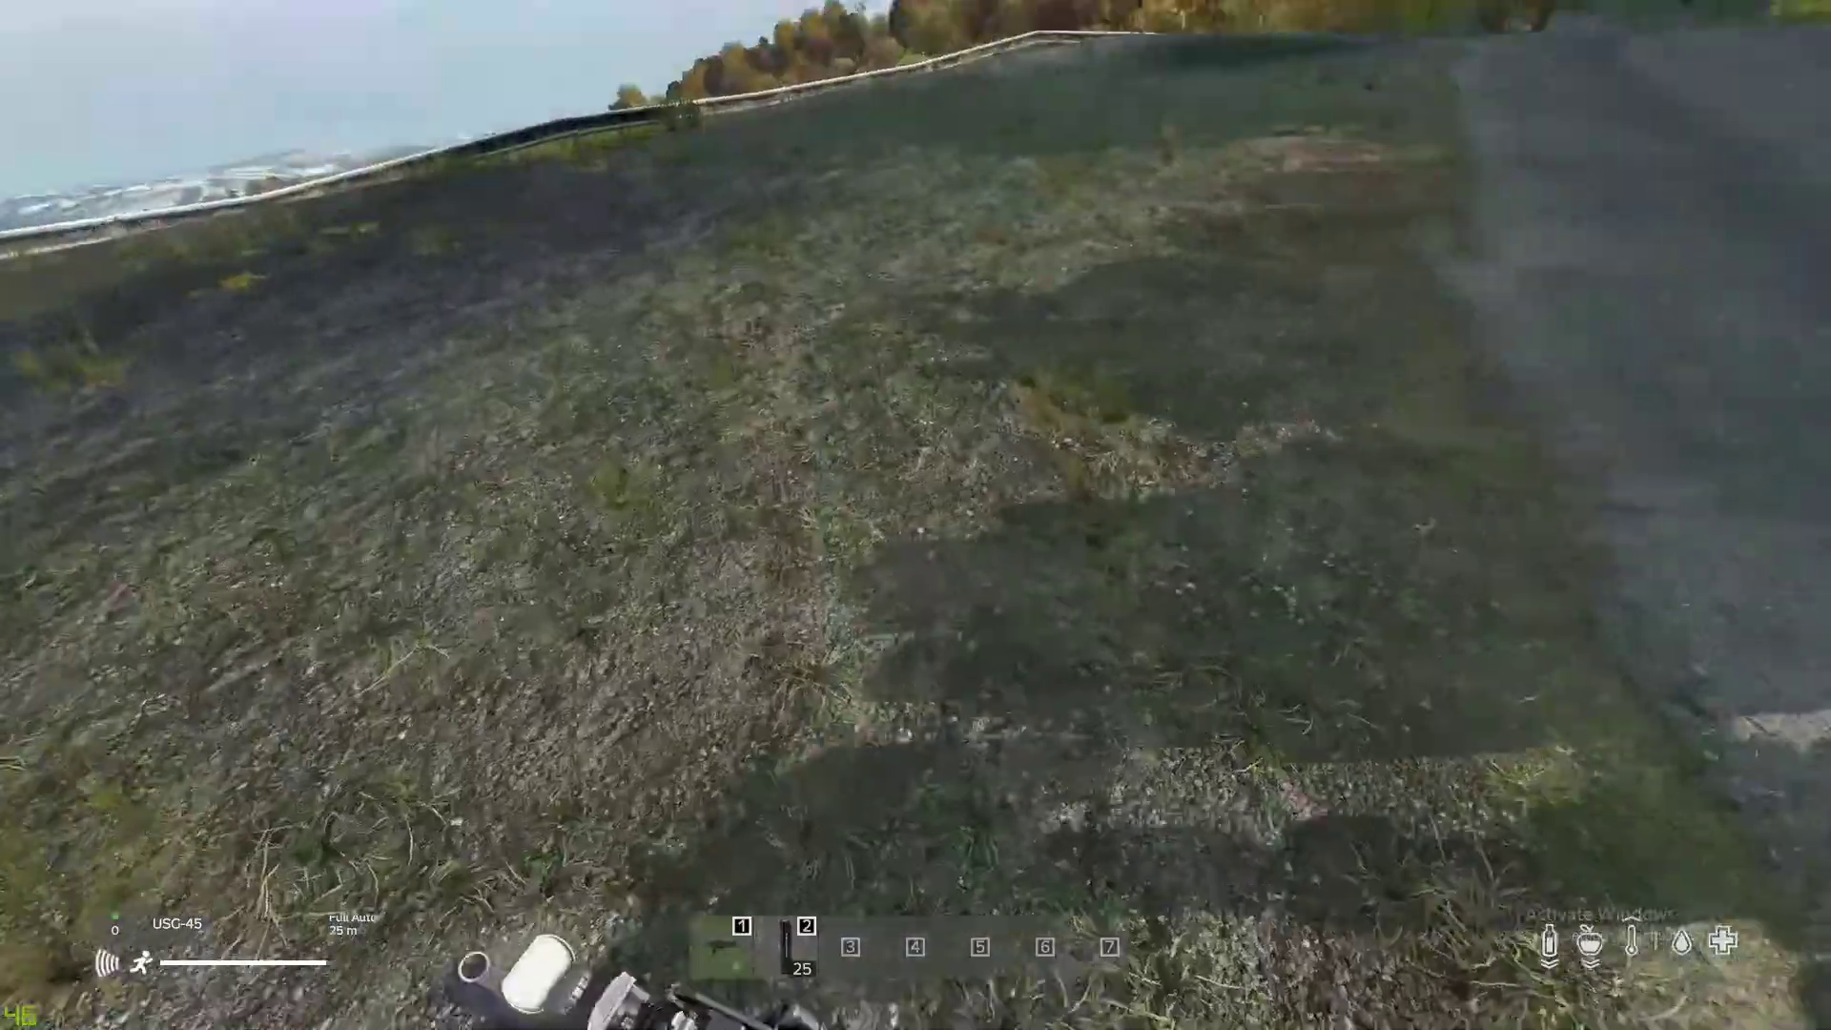
key("w")
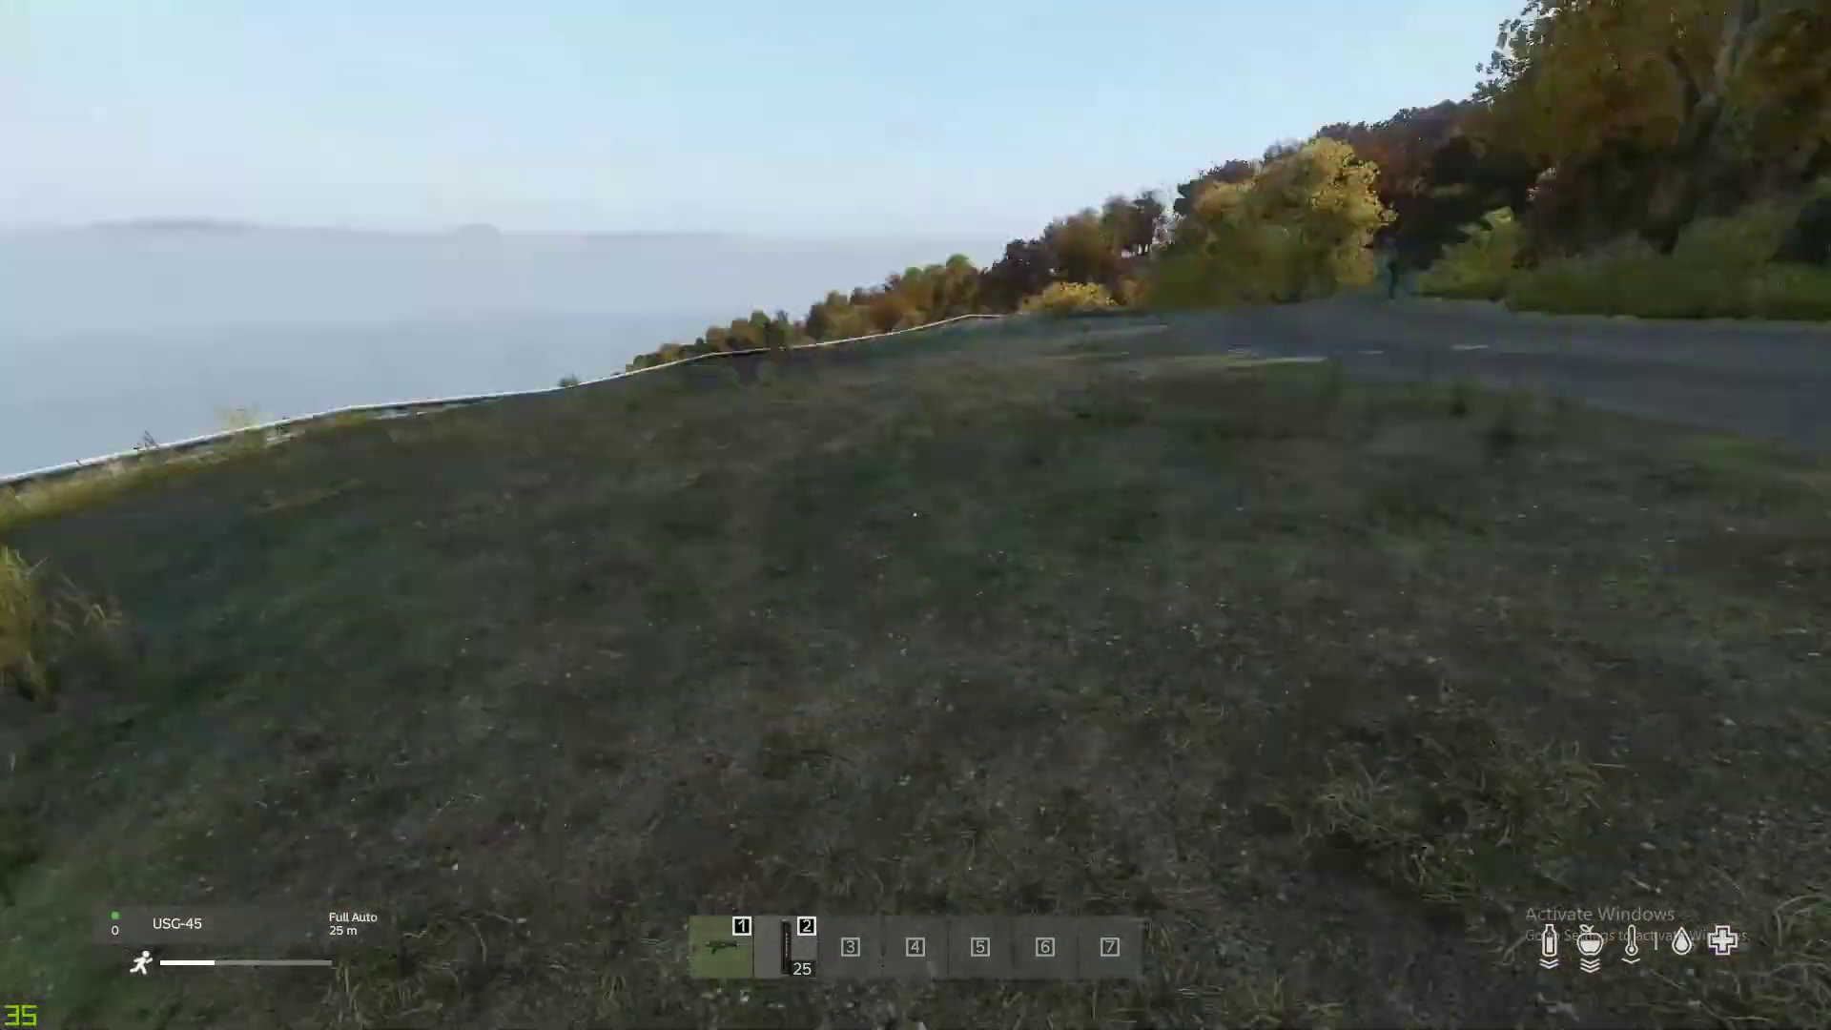
key("w")
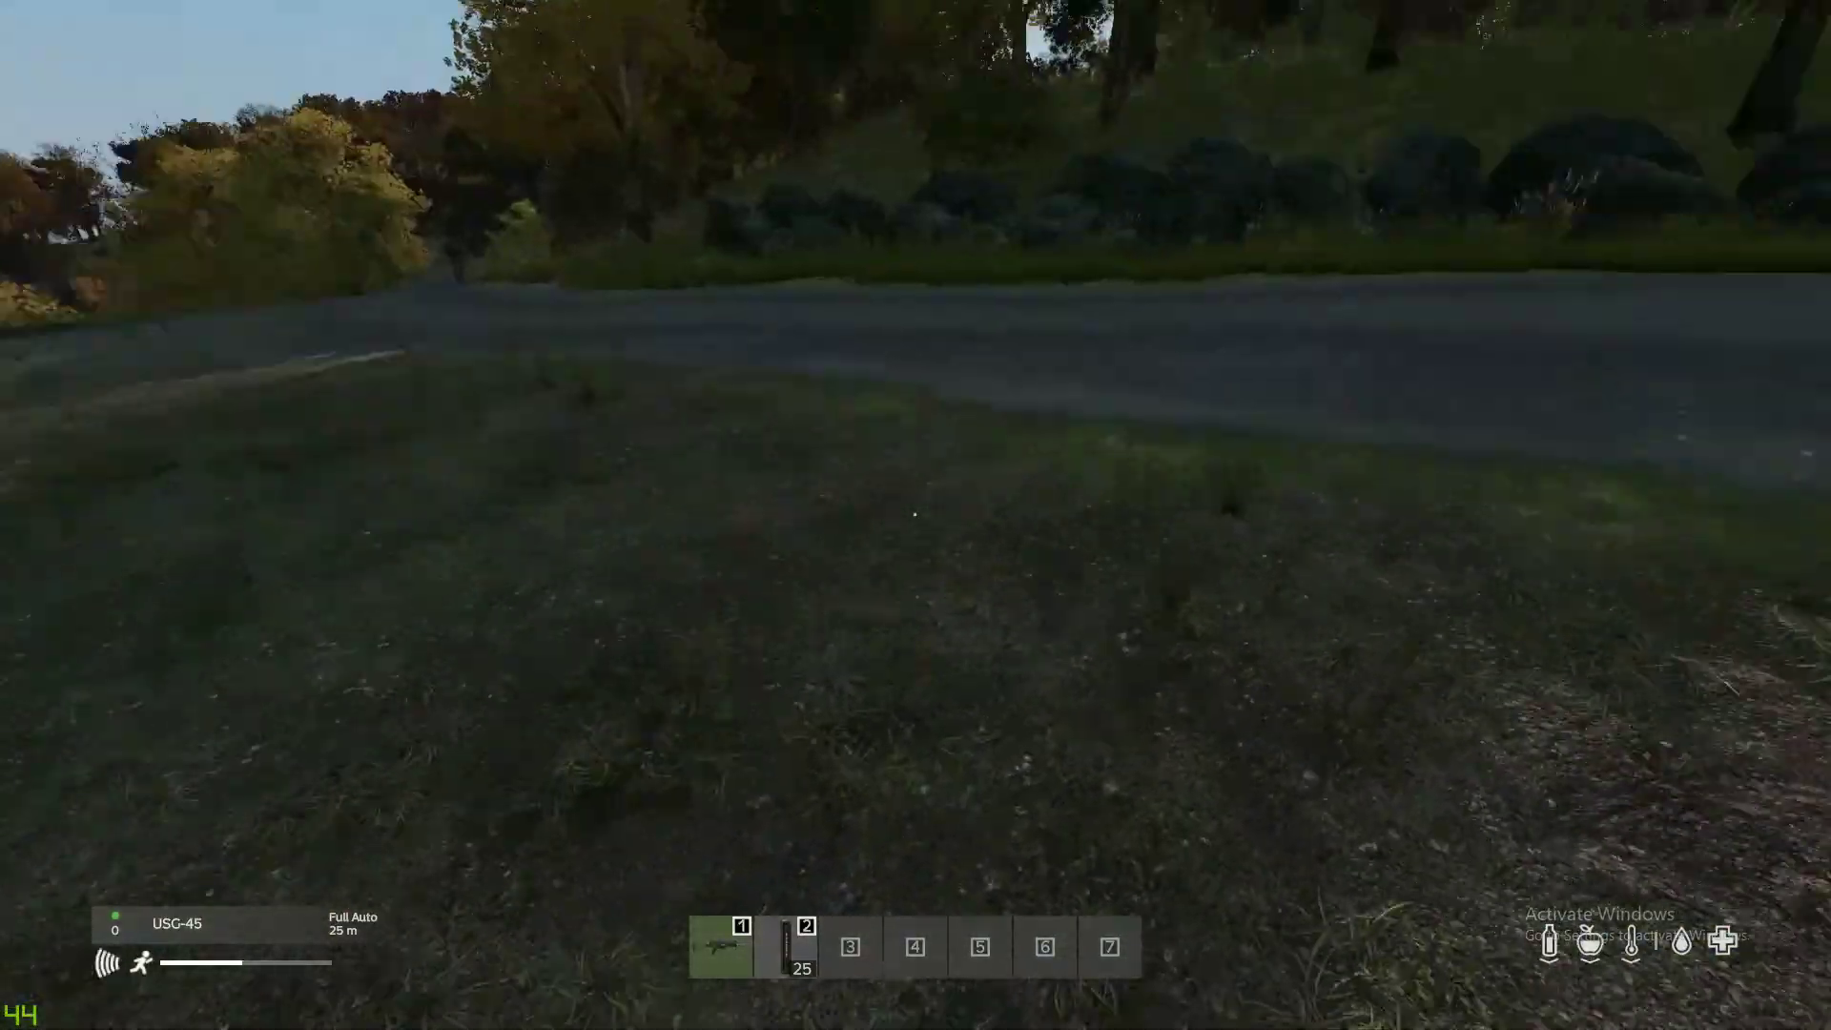
key("w")
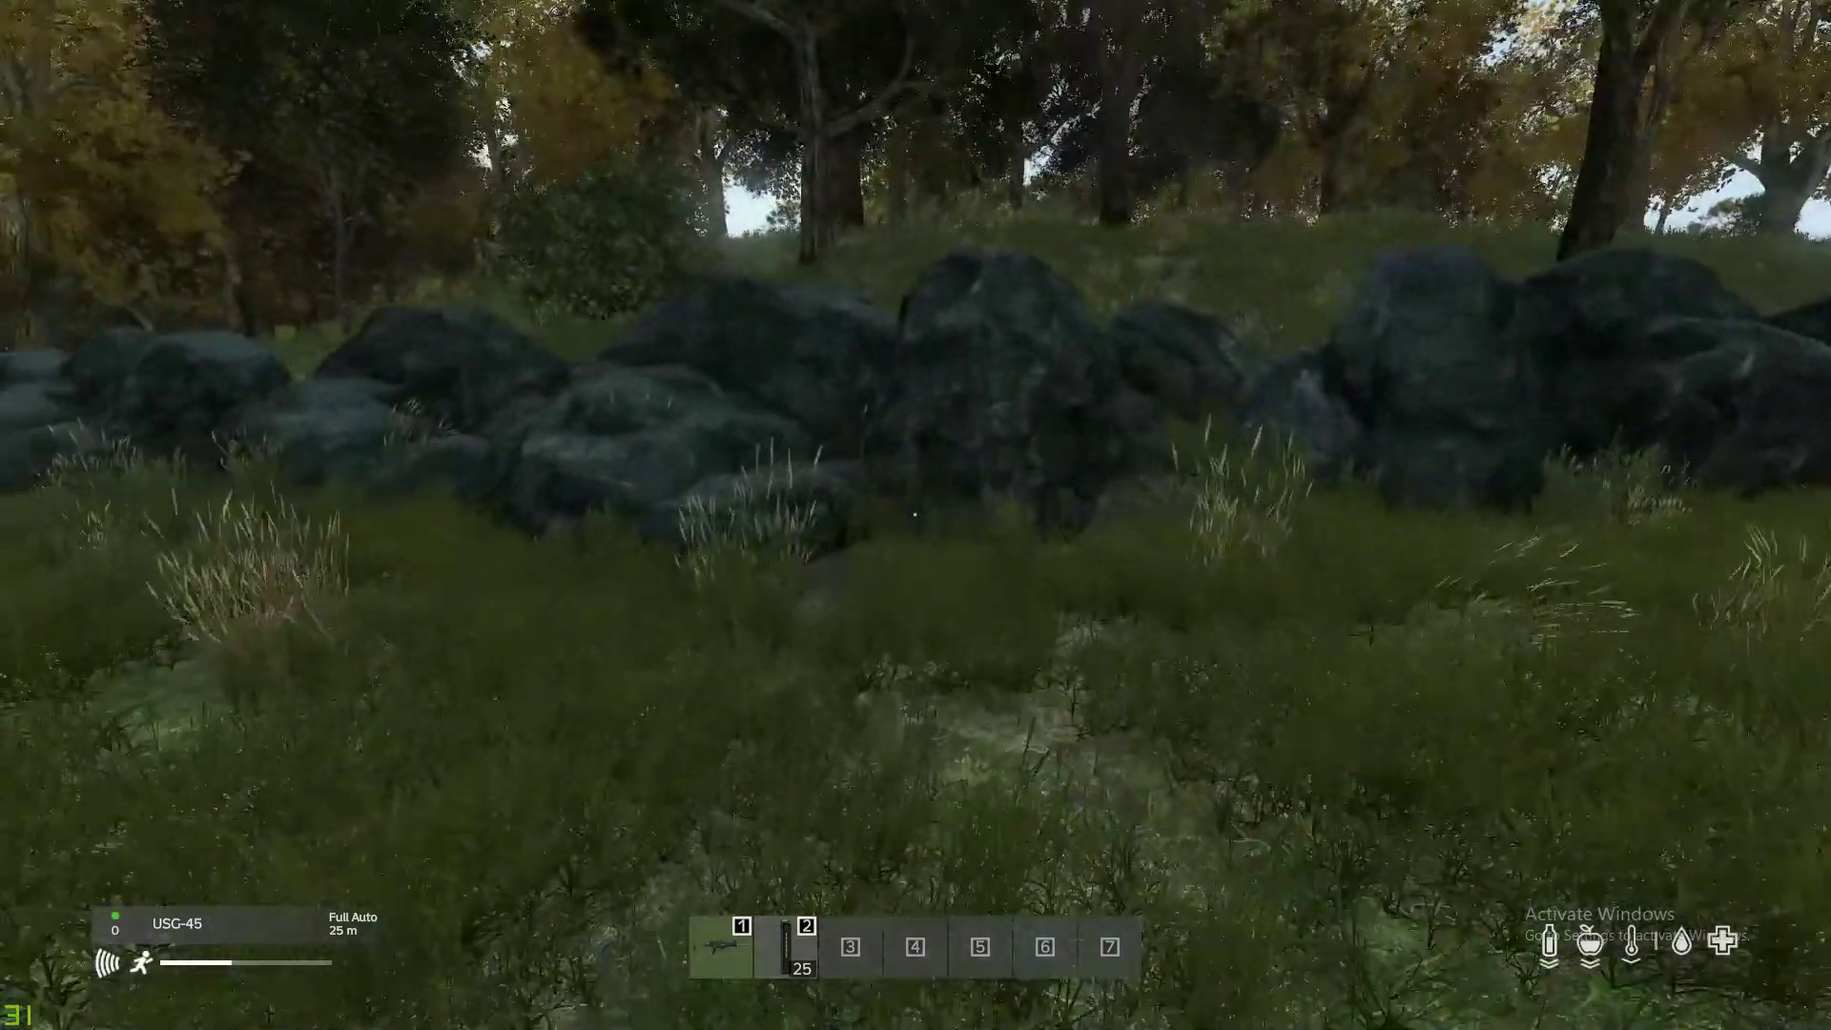